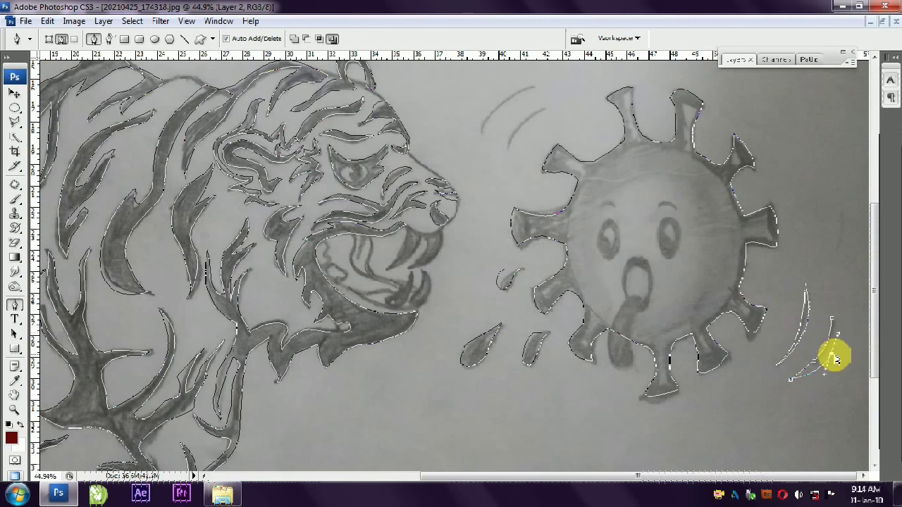
- Add a curved pen anchor along the virus's motion lines
{"action": "scroll", "coordinate": [665, 248], "scroll_direction": "down", "scroll_amount": 1}
{"action": "left_click_drag", "start_coordinate": [664, 249], "coordinate": [537, 277]}
{"action": "left_click", "coordinate": [604, 192]}
{"action": "mouse_move", "coordinate": [568, 211]}
{"action": "left_mouse_down"}
{"action": "mouse_move", "coordinate": [571, 248]}
{"action": "mouse_move", "coordinate": [576, 208]}
{"action": "mouse_move", "coordinate": [600, 192]}
{"action": "mouse_move", "coordinate": [546, 241]}
{"action": "mouse_move", "coordinate": [580, 171]}
{"action": "left_mouse_up"}
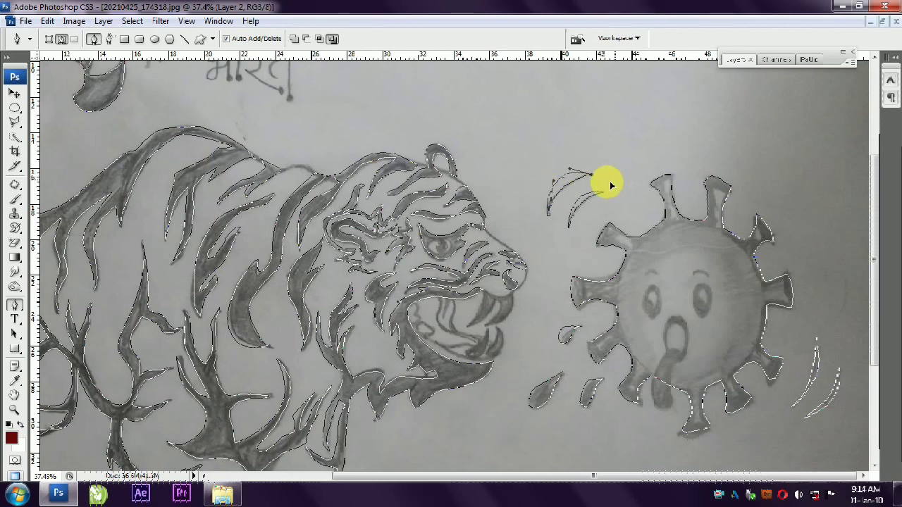
- Zoom out to 15.9% and create a new empty layer in the Layers panel
{"action": "scroll", "coordinate": [618, 183], "scroll_direction": "down", "scroll_amount": 1}
{"action": "scroll", "coordinate": [604, 195], "scroll_direction": "down", "scroll_amount": 1}
{"action": "scroll", "coordinate": [604, 195], "scroll_direction": "down", "scroll_amount": 1}
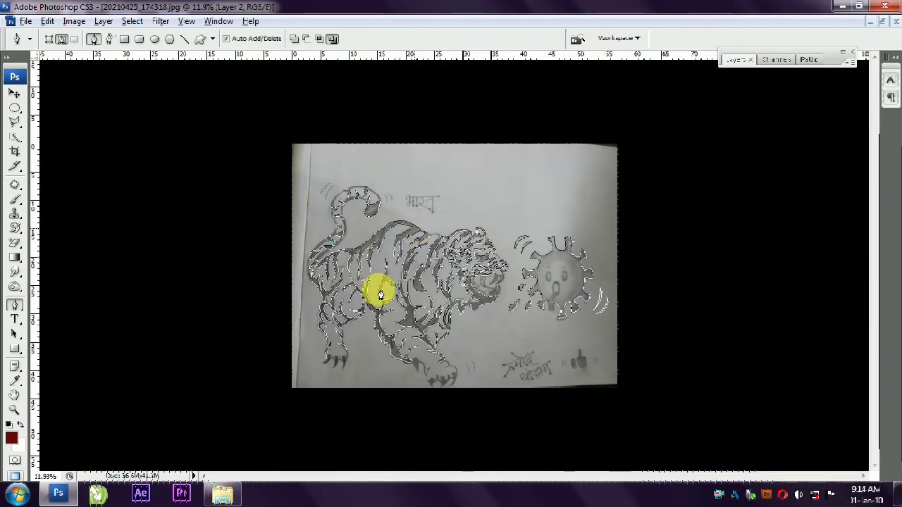
{"action": "scroll", "coordinate": [362, 342], "scroll_direction": "up", "scroll_amount": 1}
{"action": "scroll", "coordinate": [362, 343], "scroll_direction": "up", "scroll_amount": 1}
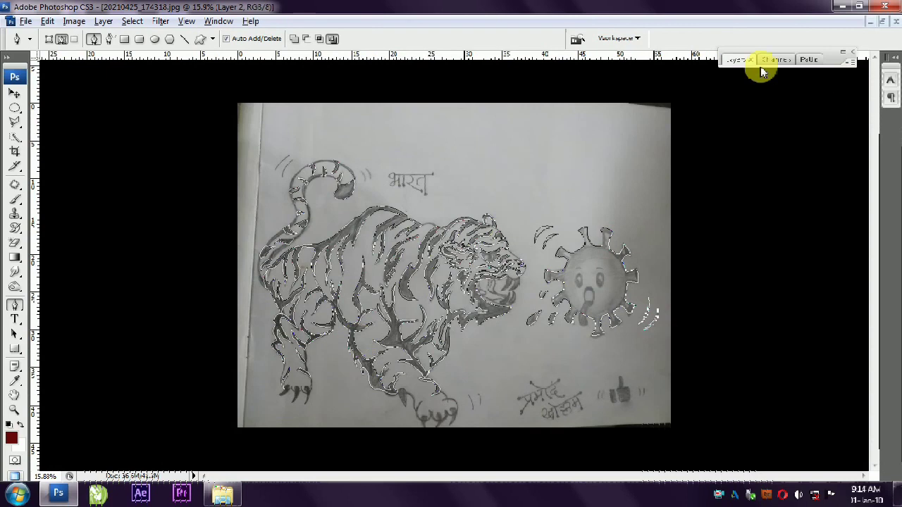
{"action": "key", "text": "F7"}
{"action": "left_click", "coordinate": [822, 325]}
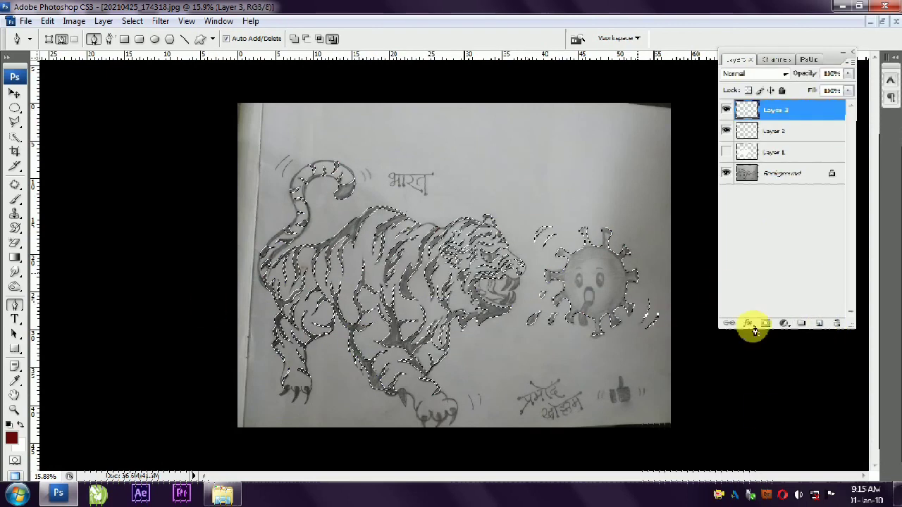
- Set the foreground colour to black
{"action": "left_click", "coordinate": [10, 437]}
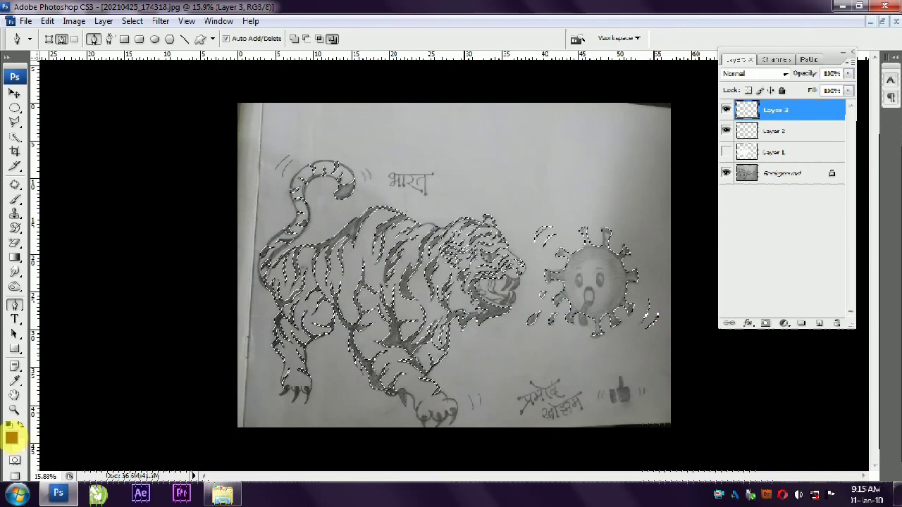
{"action": "left_click_drag", "start_coordinate": [625, 323], "coordinate": [675, 341]}
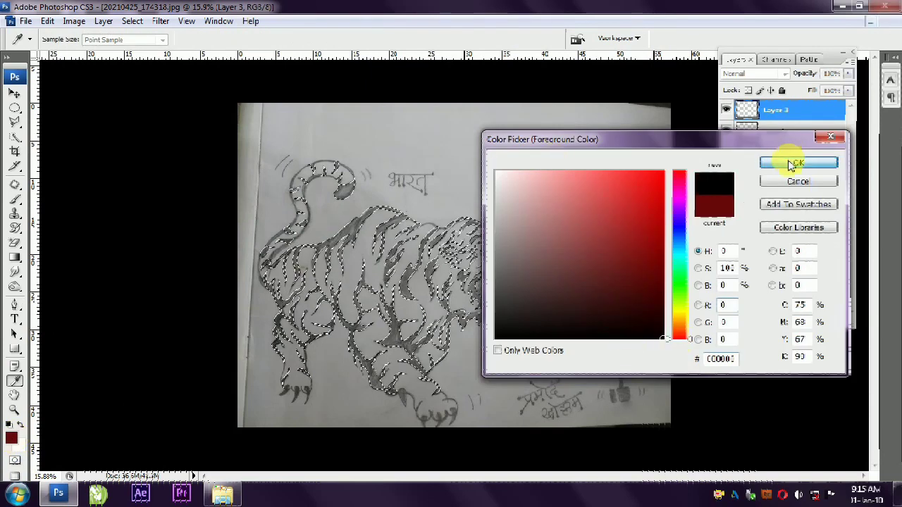
{"action": "left_click", "coordinate": [791, 165]}
{"action": "key", "text": "l"}
- Feather the current selection by 3 pixels
{"action": "right_click", "coordinate": [319, 267]}
{"action": "left_click", "coordinate": [359, 52]}
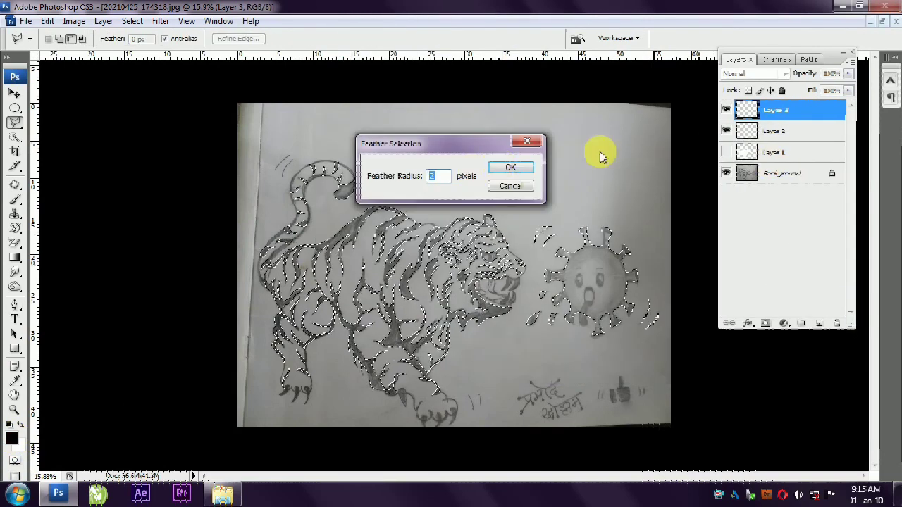
{"action": "type", "text": "3"}
{"action": "left_click", "coordinate": [507, 168]}
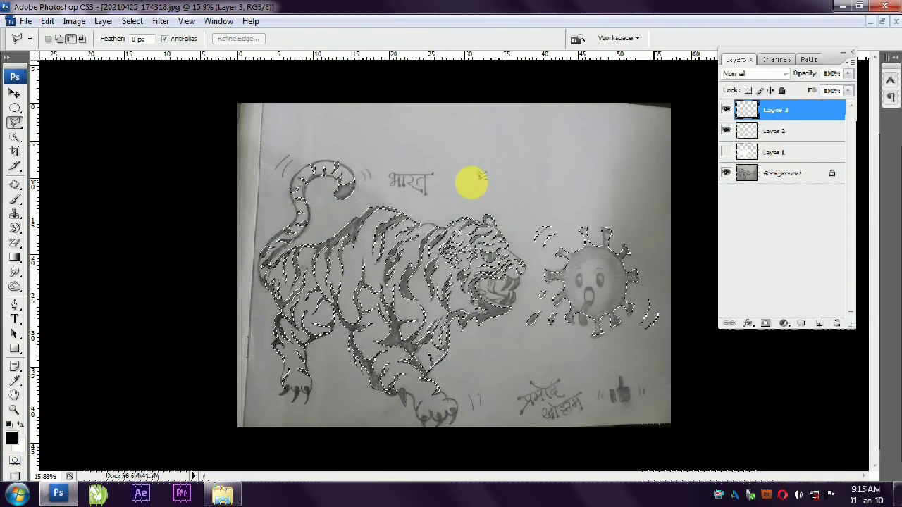
- Fill the feathered stripes and virus selection with black, then deselect
{"action": "key", "text": "x"}
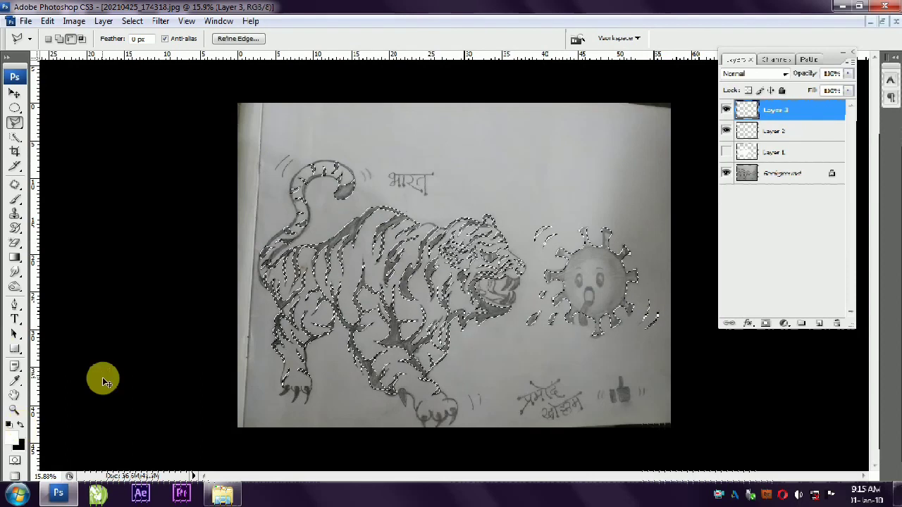
{"action": "key", "text": "ctrl+BackSpace"}
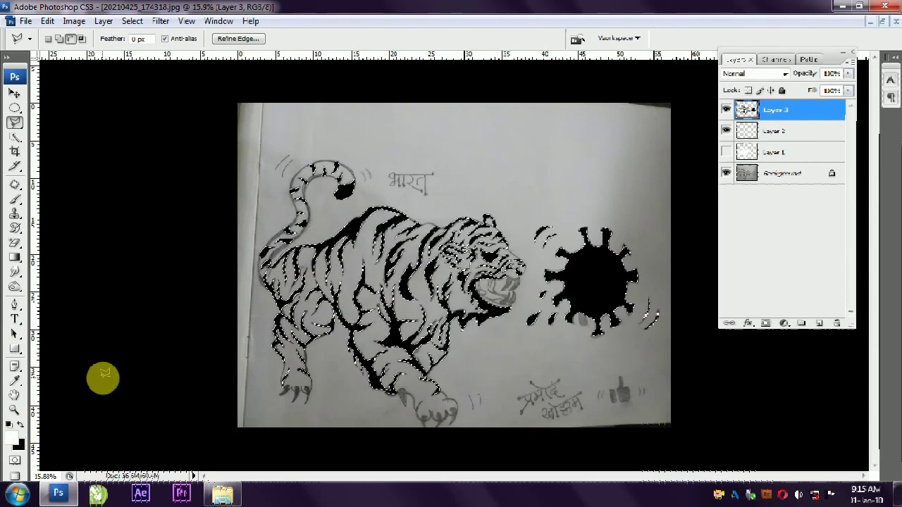
{"action": "key", "text": "ctrl+d"}
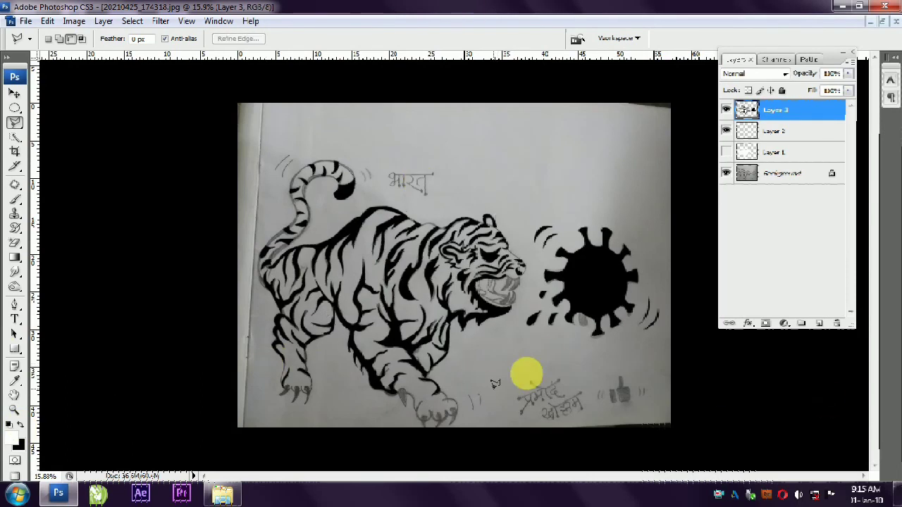
{"action": "left_click", "coordinate": [15, 93]}
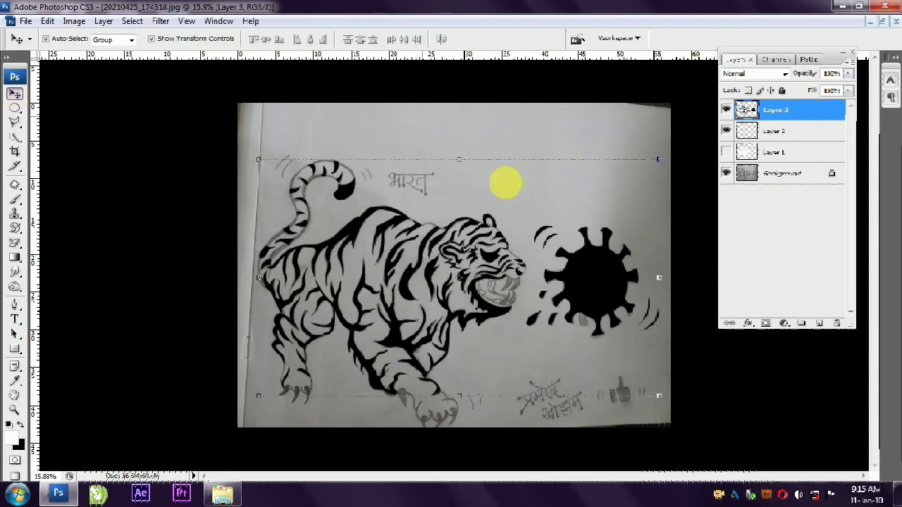
- Hide Layer 3, delete Layer 2, and load Layer 1's white tiger as a selection
{"action": "left_click", "coordinate": [727, 110]}
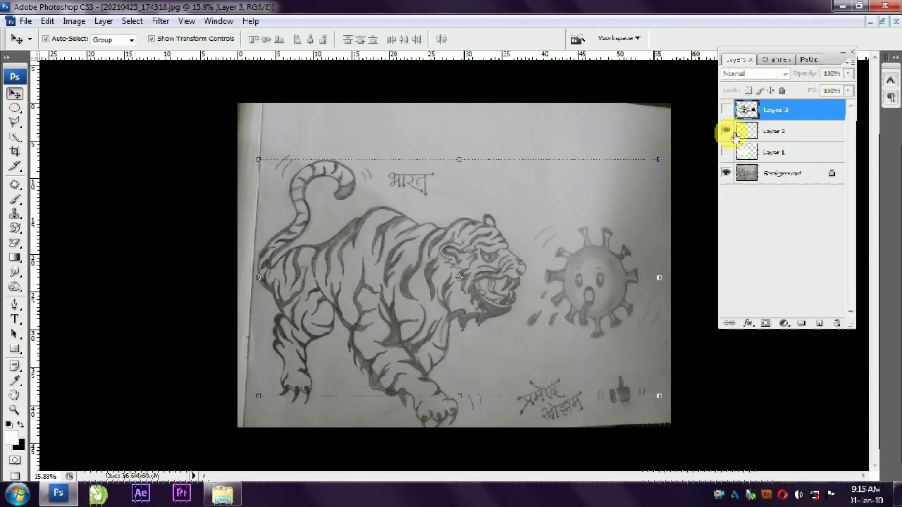
{"action": "left_click", "coordinate": [788, 136]}
{"action": "left_click", "coordinate": [837, 323]}
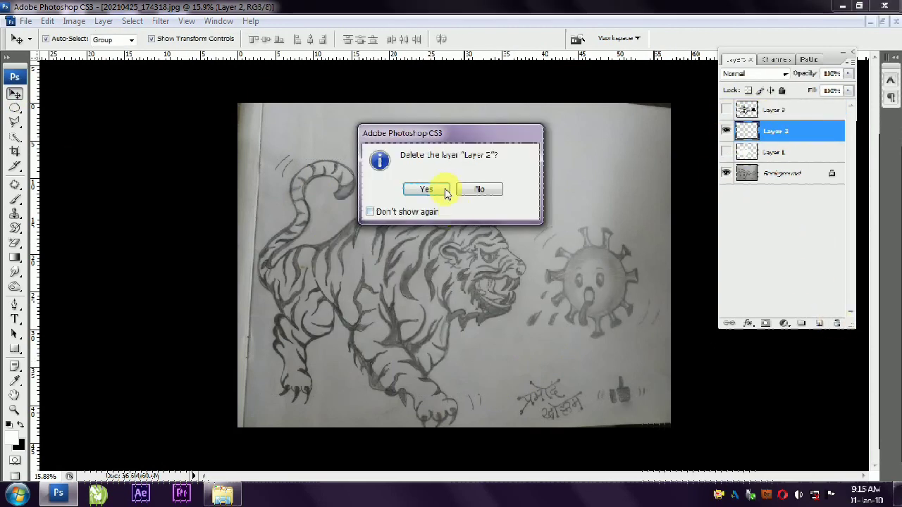
{"action": "left_click", "coordinate": [439, 187]}
{"action": "left_click", "coordinate": [726, 131]}
{"action": "left_click", "coordinate": [746, 130], "text": "ctrl"}
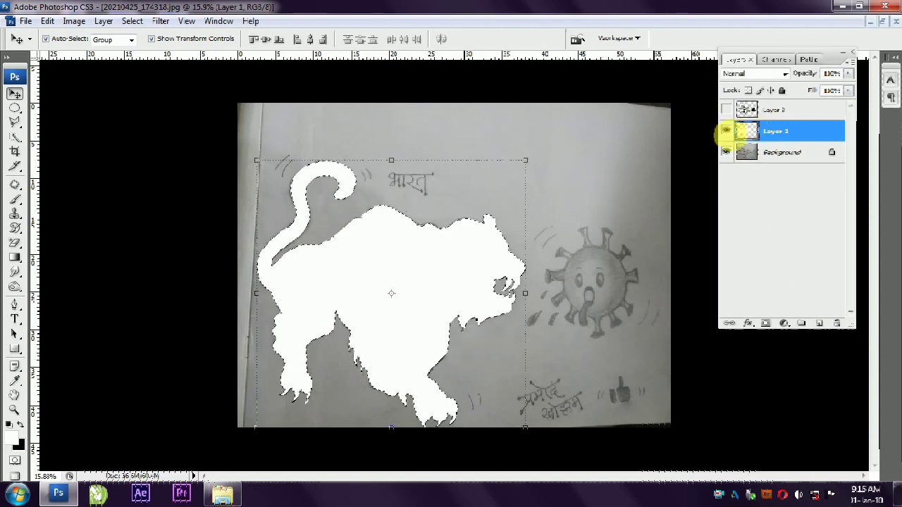
- Set the foreground colour to bright yellow and choose the Brush tool
{"action": "left_click", "coordinate": [14, 441]}
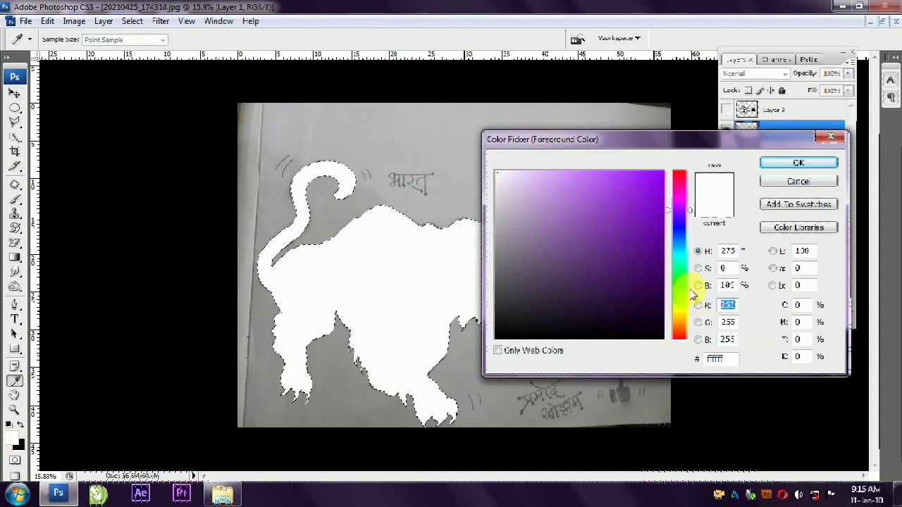
{"action": "left_click", "coordinate": [681, 315]}
{"action": "left_click", "coordinate": [611, 174]}
{"action": "left_click", "coordinate": [780, 169]}
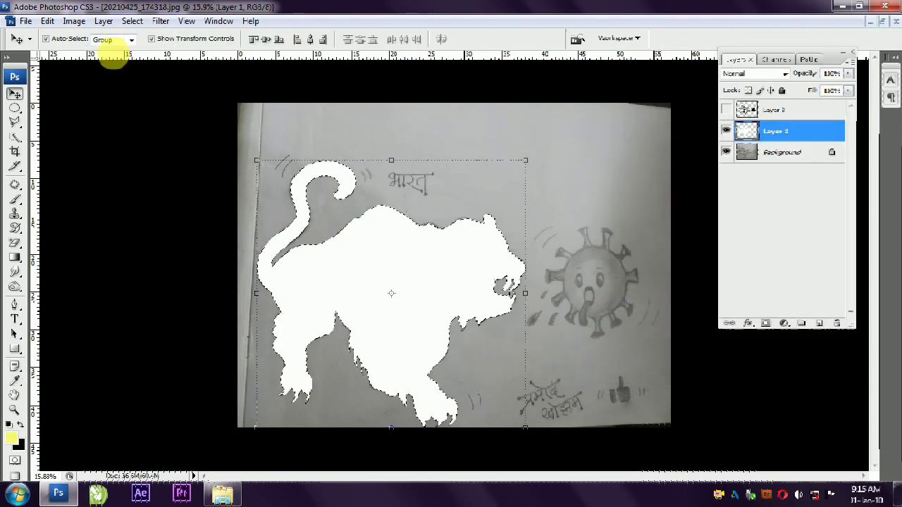
{"action": "left_click", "coordinate": [14, 199]}
{"action": "left_click", "coordinate": [274, 38]}
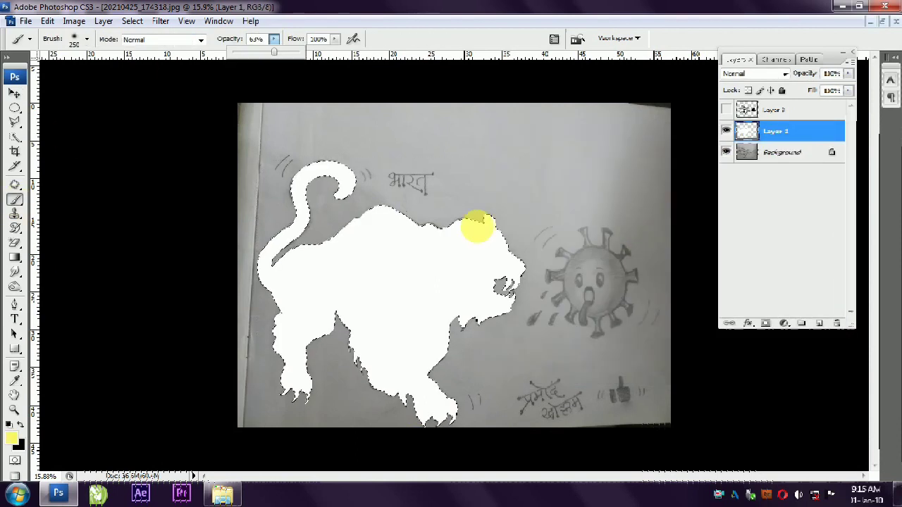
- Set brush opacity to 100% and paint yellow over the tiger's body, back, tail and chest
{"action": "left_click", "coordinate": [441, 323]}
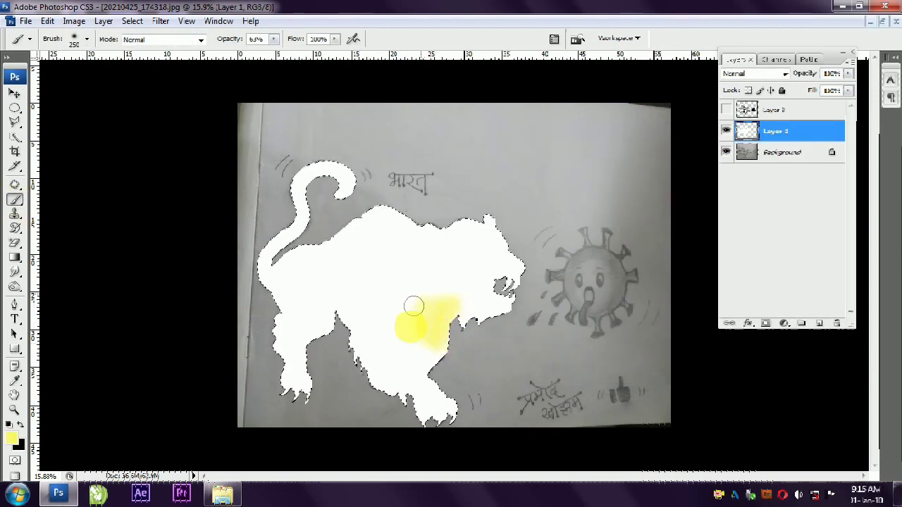
{"action": "left_click", "coordinate": [326, 325]}
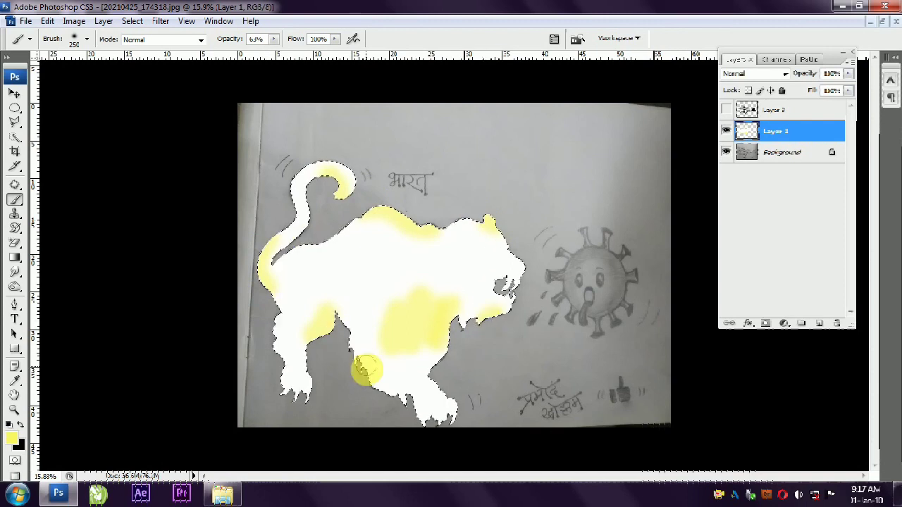
{"action": "left_click_drag", "start_coordinate": [276, 45], "coordinate": [310, 55]}
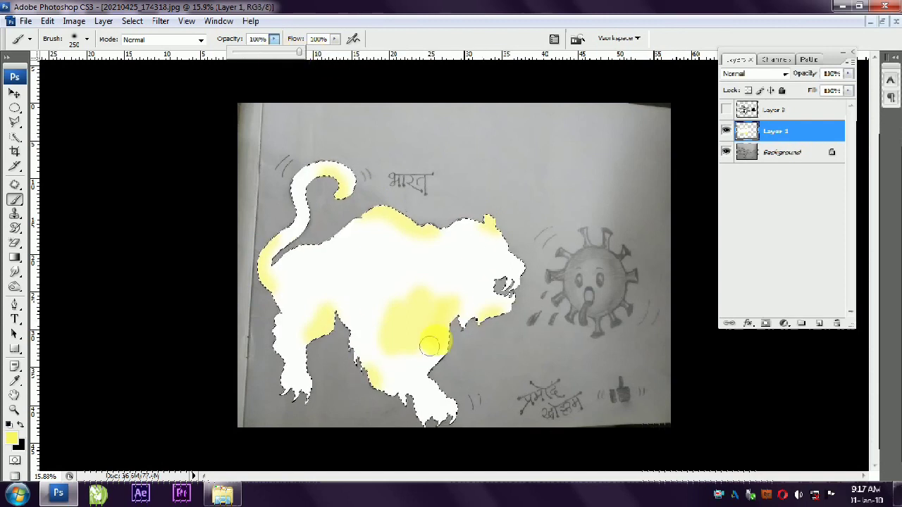
{"action": "left_click", "coordinate": [455, 307]}
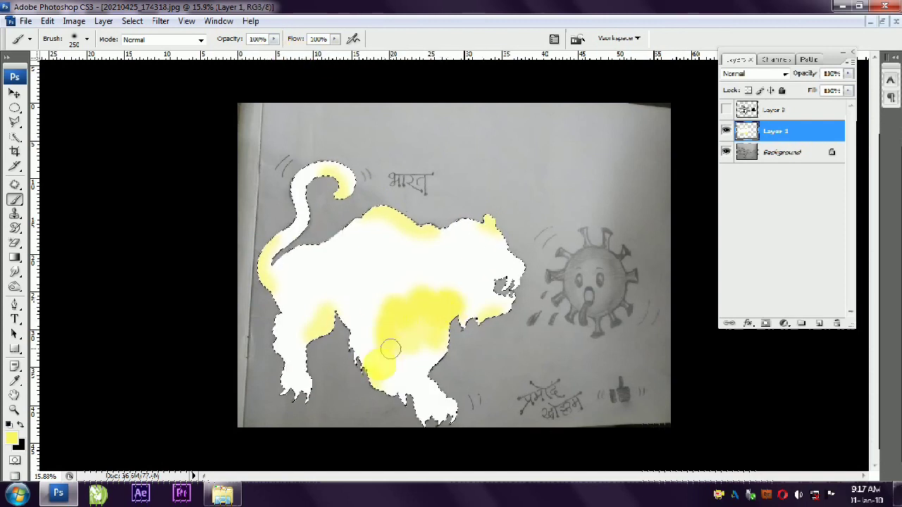
{"action": "mouse_move", "coordinate": [465, 282]}
{"action": "left_mouse_down"}
{"action": "mouse_move", "coordinate": [431, 182]}
{"action": "mouse_move", "coordinate": [302, 251]}
{"action": "mouse_move", "coordinate": [332, 151]}
{"action": "mouse_move", "coordinate": [298, 172]}
{"action": "mouse_move", "coordinate": [276, 359]}
{"action": "mouse_move", "coordinate": [306, 380]}
{"action": "mouse_move", "coordinate": [434, 368]}
{"action": "left_mouse_up"}
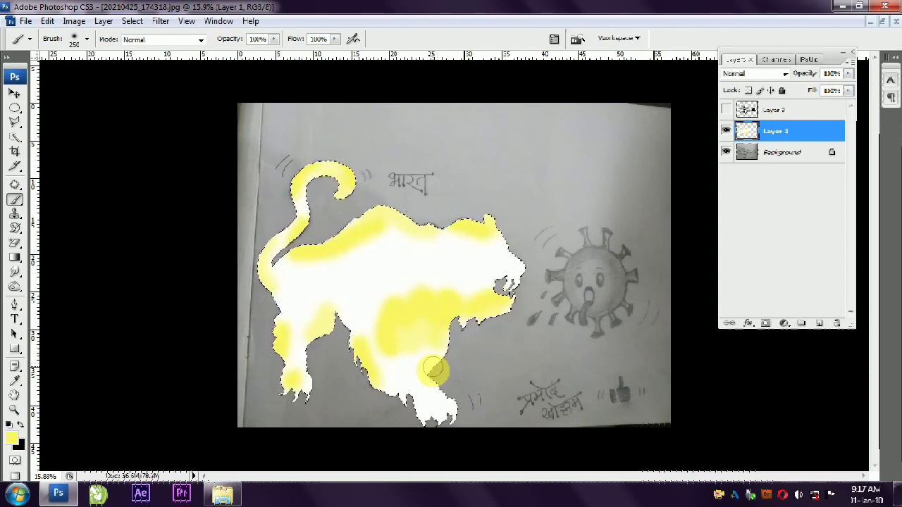
{"action": "left_click_drag", "start_coordinate": [356, 266], "coordinate": [398, 279]}
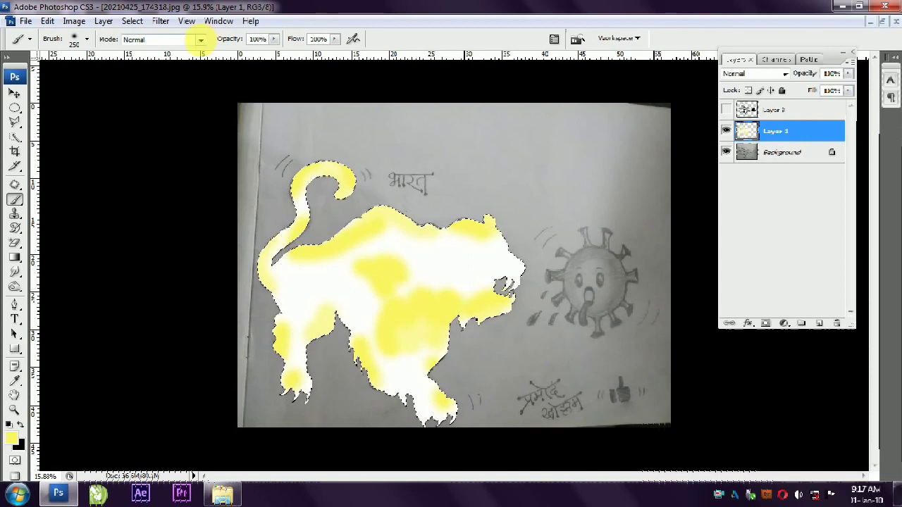
- Paint a deeper orange-yellow over the tiger's head, back, belly and hind leg
{"action": "left_click", "coordinate": [15, 440]}
{"action": "left_click", "coordinate": [694, 321]}
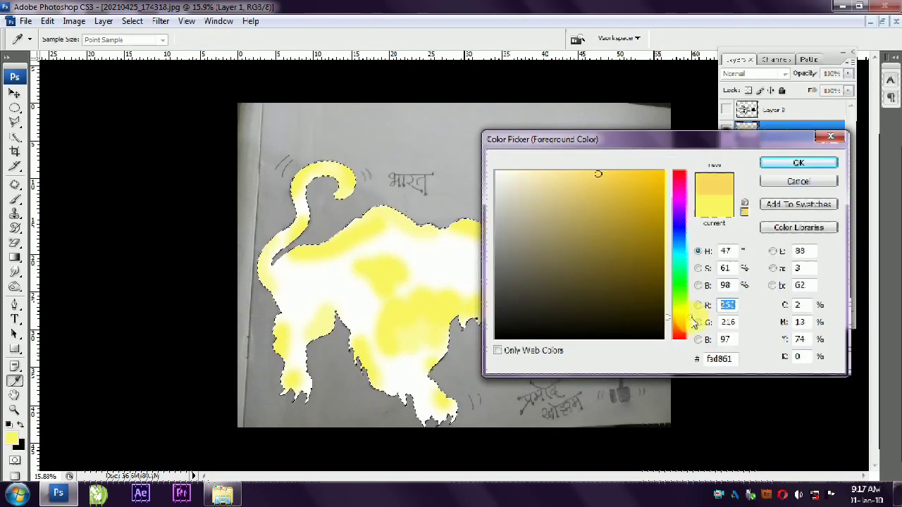
{"action": "key", "text": "Return"}
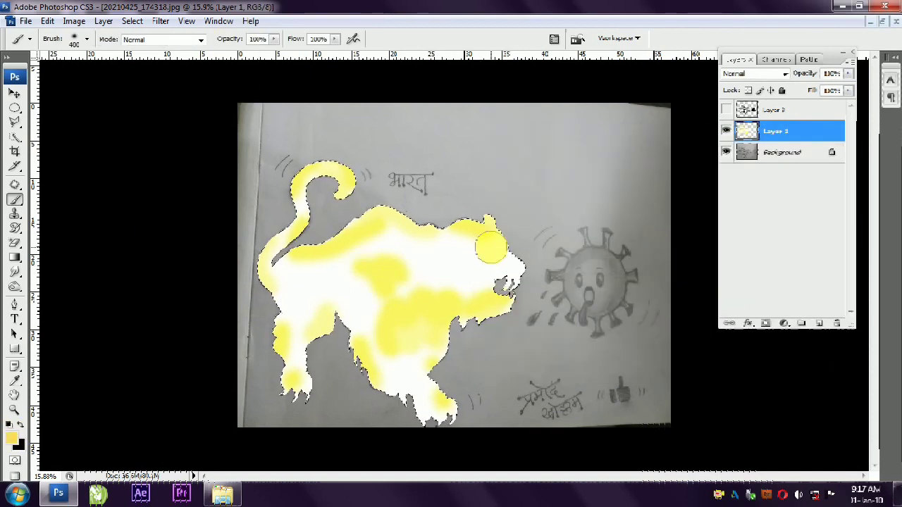
{"action": "left_click_drag", "start_coordinate": [521, 264], "coordinate": [450, 247]}
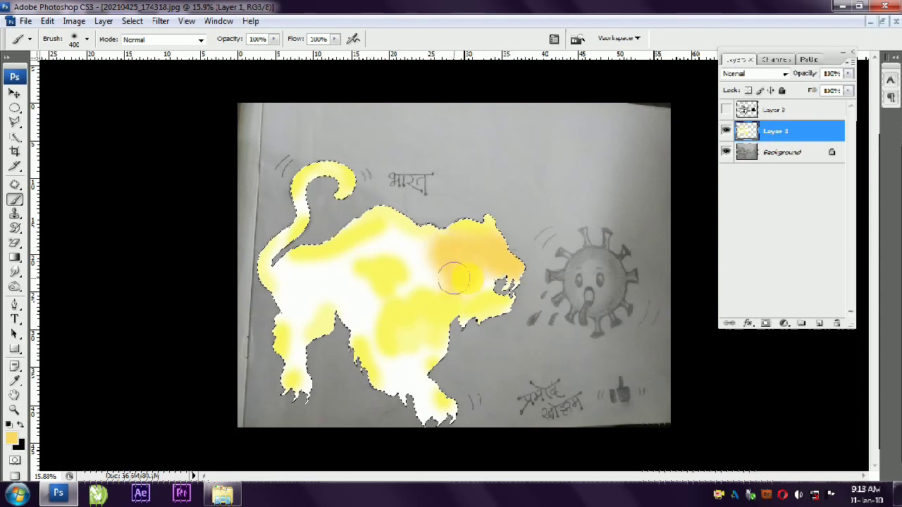
{"action": "mouse_move", "coordinate": [432, 278]}
{"action": "left_mouse_down"}
{"action": "mouse_move", "coordinate": [397, 241]}
{"action": "mouse_move", "coordinate": [322, 268]}
{"action": "left_mouse_up"}
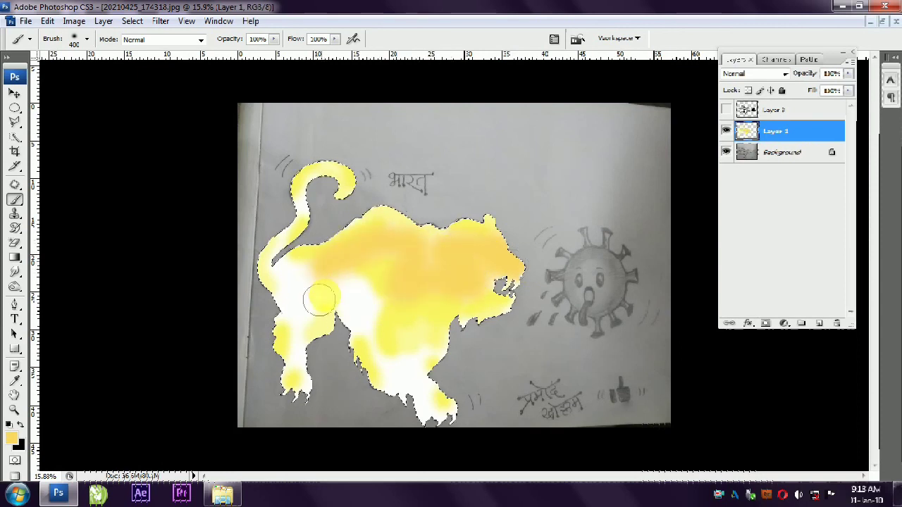
{"action": "mouse_move", "coordinate": [360, 306]}
{"action": "left_mouse_down"}
{"action": "mouse_move", "coordinate": [354, 327]}
{"action": "mouse_move", "coordinate": [407, 367]}
{"action": "left_mouse_up"}
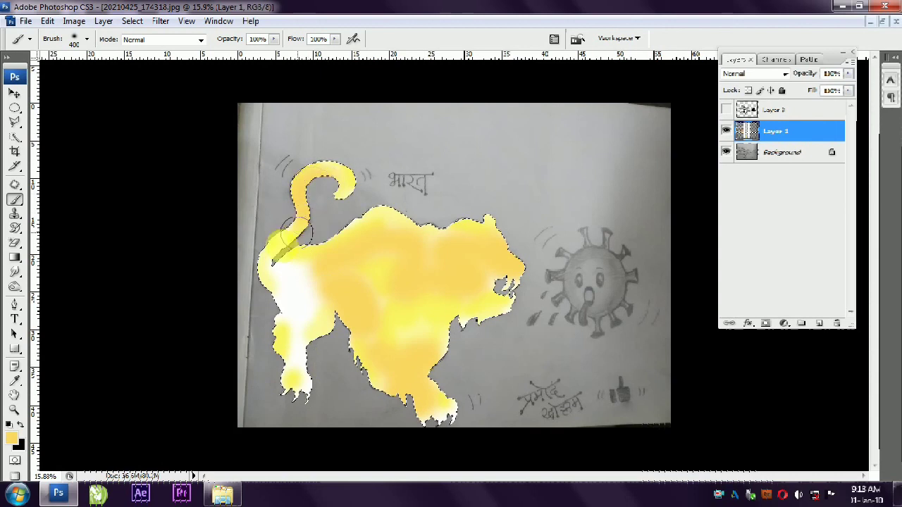
{"action": "left_click_drag", "start_coordinate": [299, 271], "coordinate": [298, 352]}
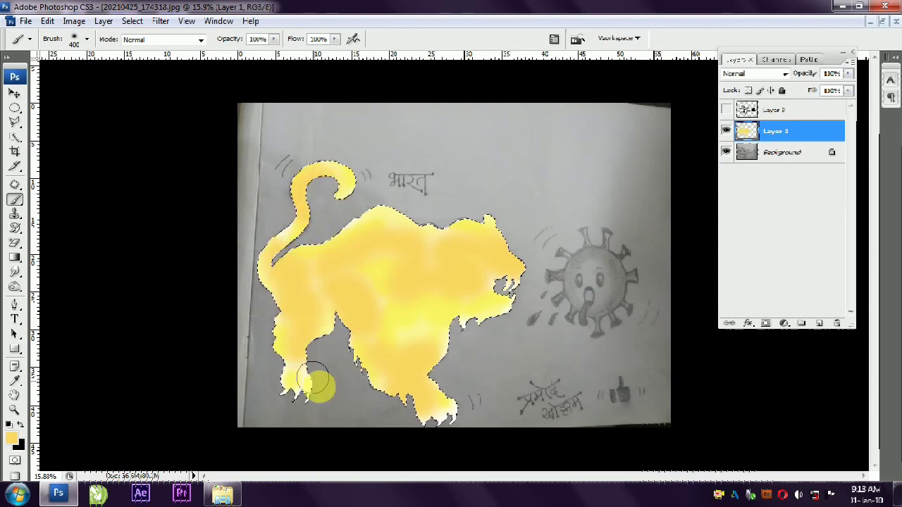
- Hide the Background, set a bright yellow with brightness 100, and paint it over the tiger
{"action": "left_click", "coordinate": [727, 154]}
{"action": "key", "text": "v"}
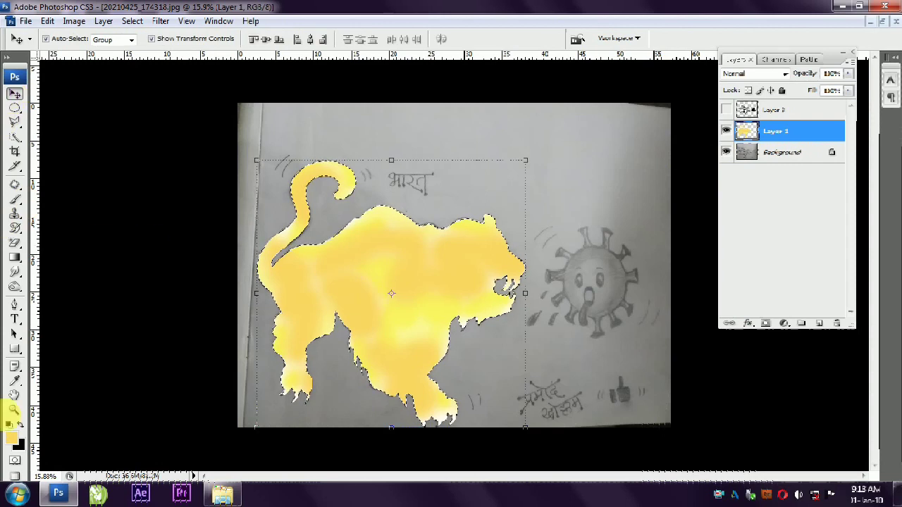
{"action": "left_click", "coordinate": [11, 438]}
{"action": "type", "text": "0"}
{"action": "key", "text": "Tab"}
{"action": "key", "text": "Tab"}
{"action": "type", "text": "100"}
{"action": "key", "text": "Return"}
{"action": "left_click", "coordinate": [14, 200]}
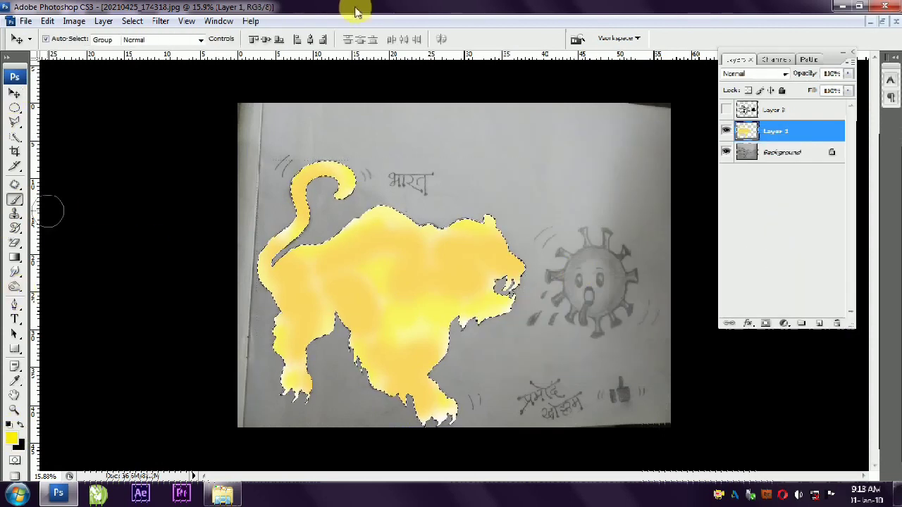
{"action": "left_click_drag", "start_coordinate": [274, 247], "coordinate": [295, 227]}
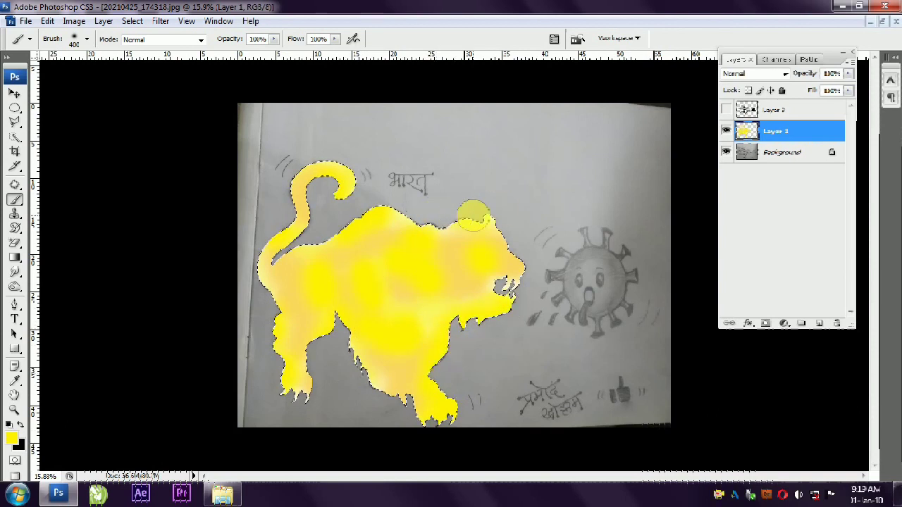
- Show the tiger linework layer and fill a new layer with dark red #a21919
{"action": "key", "text": "v"}
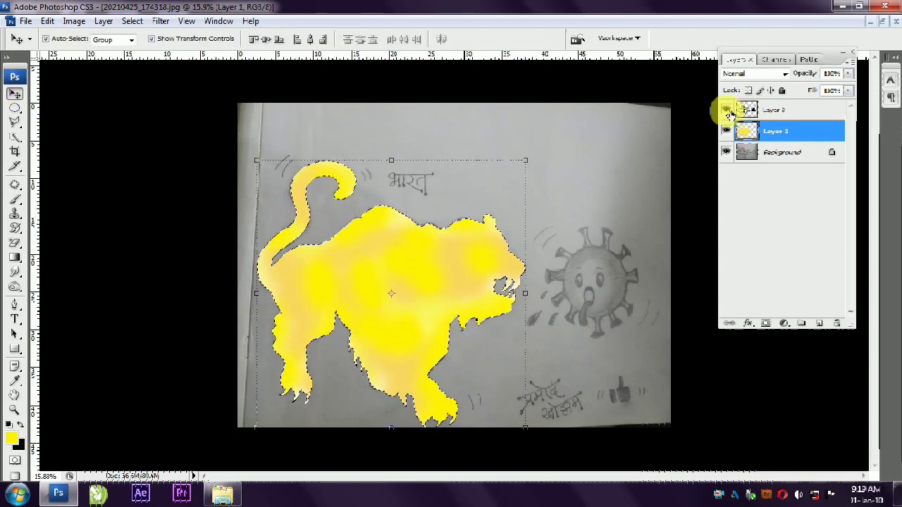
{"action": "left_click", "coordinate": [726, 109]}
{"action": "left_click", "coordinate": [674, 182]}
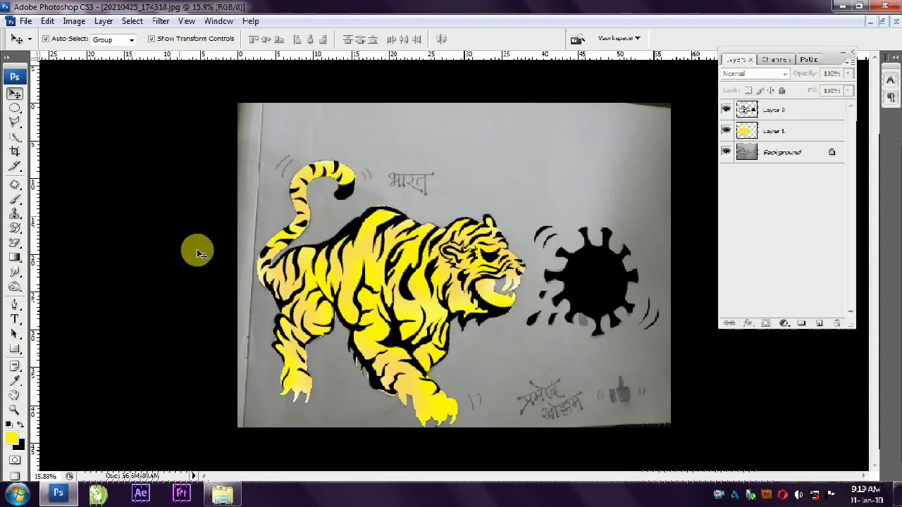
{"action": "key", "text": "ctrl+0"}
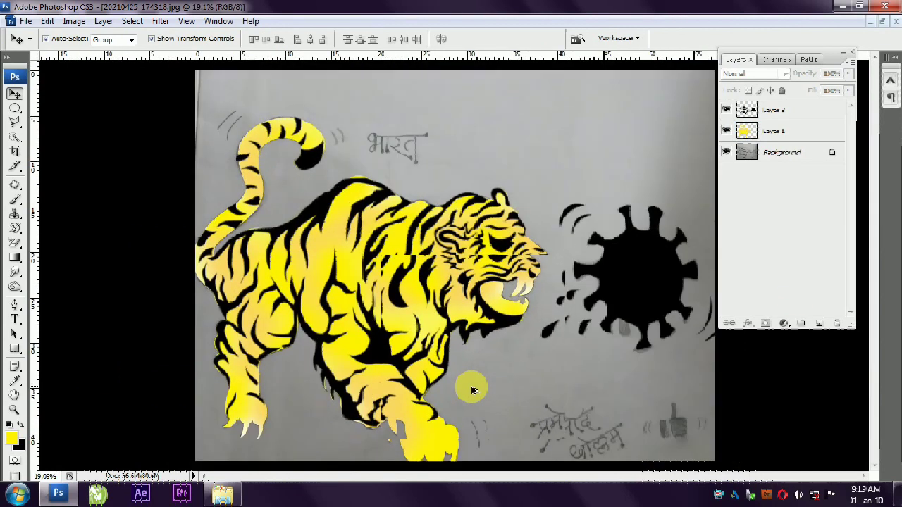
{"action": "left_click", "coordinate": [22, 445]}
{"action": "left_click", "coordinate": [636, 232]}
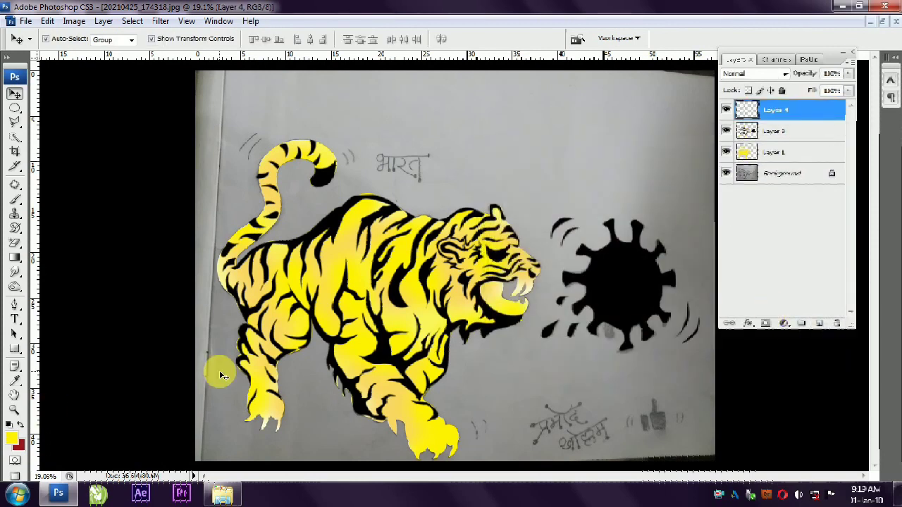
{"action": "key", "text": "ctrl+BackSpace"}
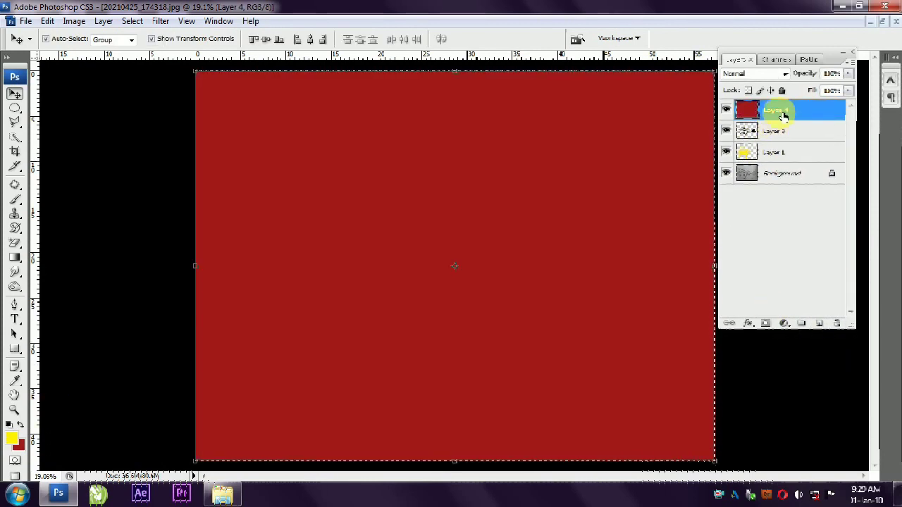
- Duplicate the Background and move the red layer beneath the tiger layers
{"action": "left_click_drag", "start_coordinate": [784, 111], "coordinate": [765, 200]}
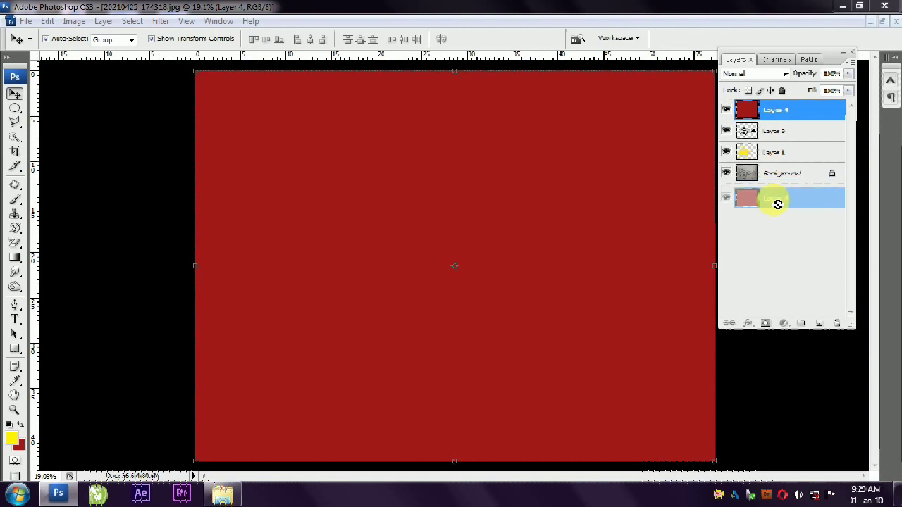
{"action": "left_click", "coordinate": [827, 176]}
{"action": "key", "text": "ctrl+j"}
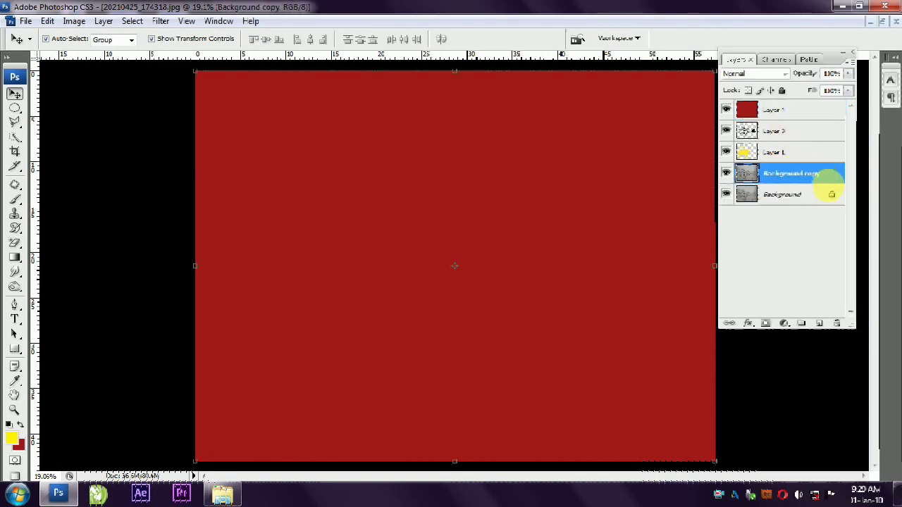
{"action": "left_click", "coordinate": [824, 194]}
{"action": "left_click_drag", "start_coordinate": [804, 134], "coordinate": [792, 178]}
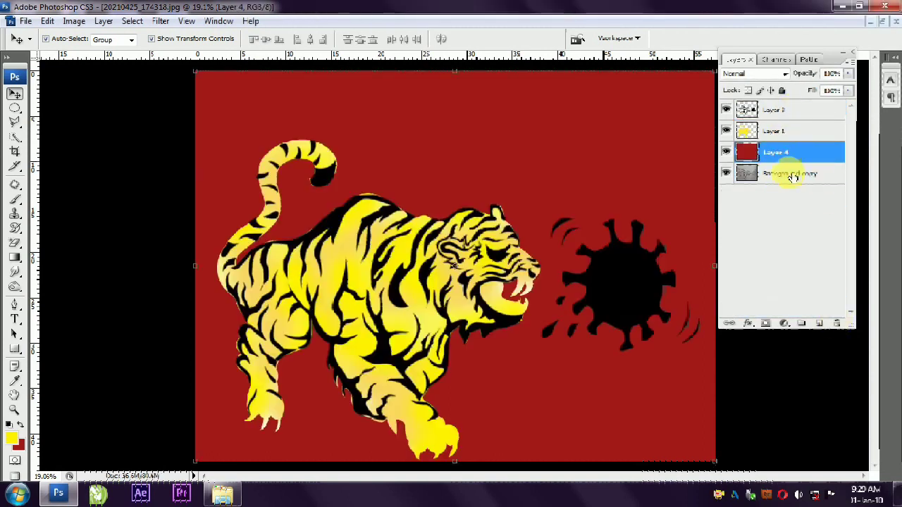
- Select the tiger colour layer and load the tiger's shape as a selection
{"action": "left_click", "coordinate": [522, 324]}
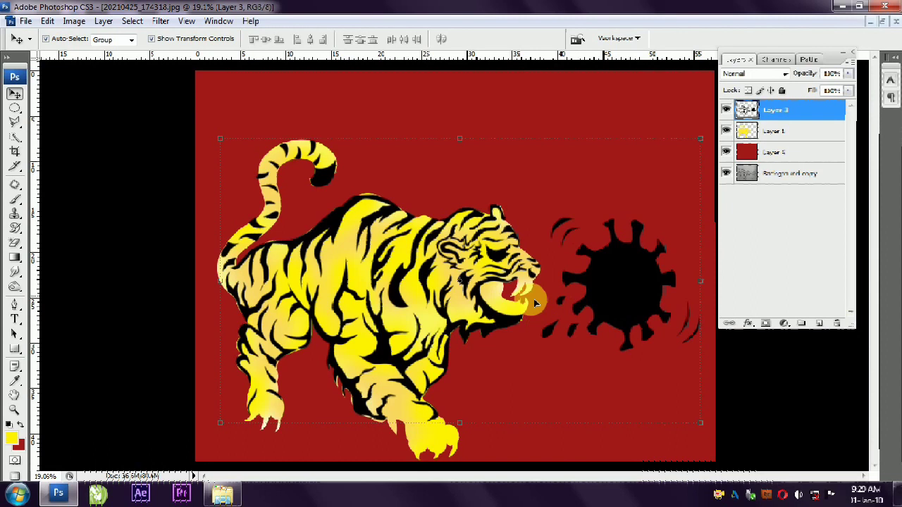
{"action": "left_click", "coordinate": [789, 375]}
{"action": "left_click", "coordinate": [329, 228]}
{"action": "left_click", "coordinate": [124, 223]}
{"action": "left_click", "coordinate": [164, 182]}
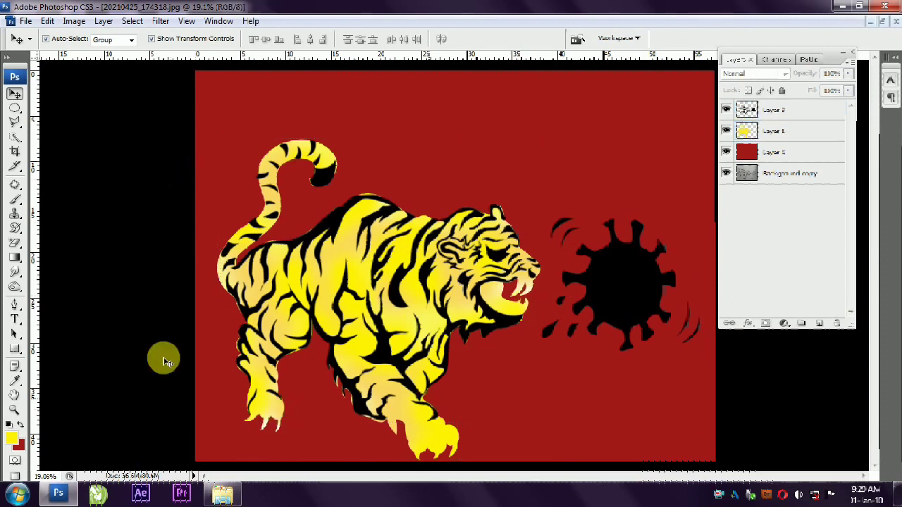
{"action": "left_click", "coordinate": [747, 134]}
{"action": "left_click", "coordinate": [747, 130], "text": "ctrl"}
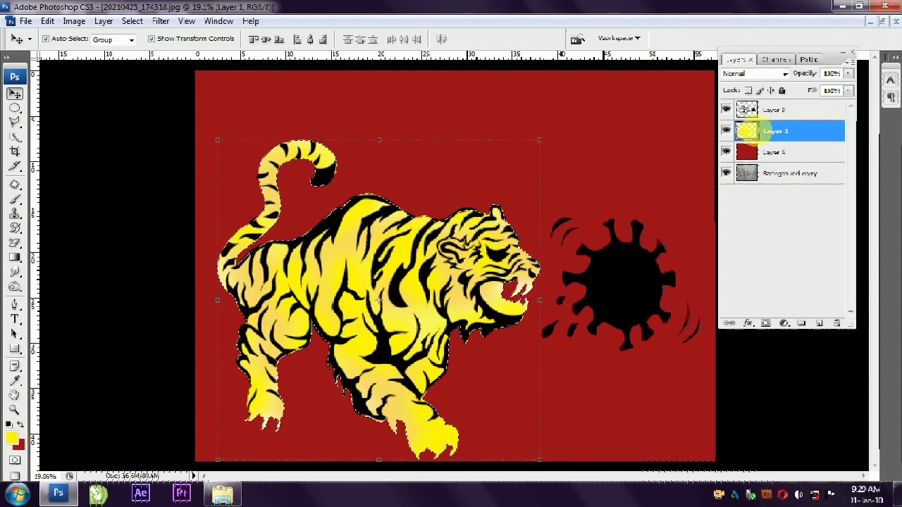
- Paint orange (fbb400) over the tiger's belly, legs, back, haunch, tail and front paws
{"action": "left_click", "coordinate": [17, 439]}
{"action": "left_click_drag", "start_coordinate": [679, 310], "coordinate": [691, 321]}
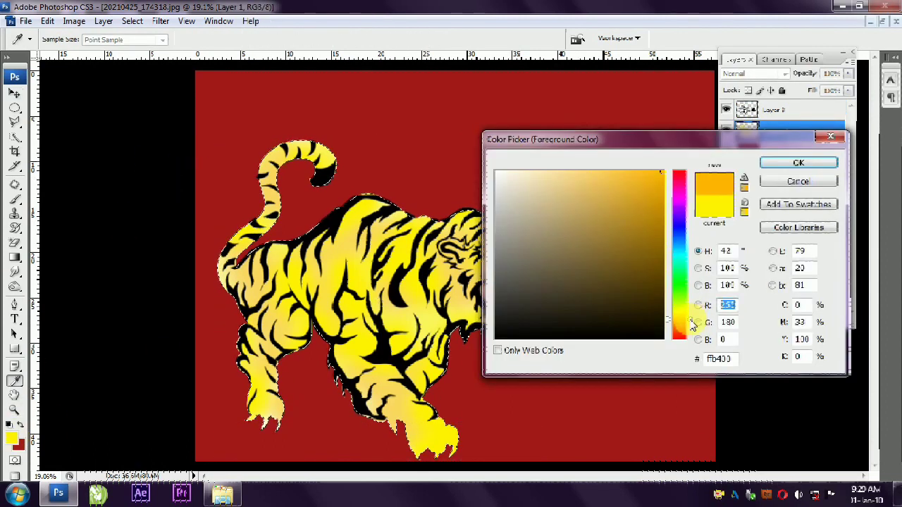
{"action": "left_click", "coordinate": [775, 164]}
{"action": "left_click", "coordinate": [14, 199]}
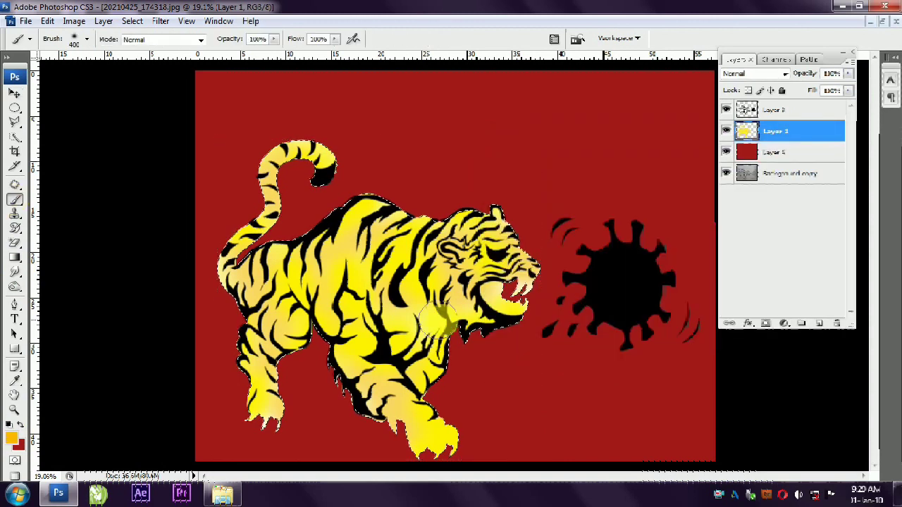
{"action": "mouse_move", "coordinate": [431, 342]}
{"action": "left_mouse_down"}
{"action": "mouse_move", "coordinate": [443, 372]}
{"action": "mouse_move", "coordinate": [336, 378]}
{"action": "mouse_move", "coordinate": [359, 419]}
{"action": "mouse_move", "coordinate": [327, 381]}
{"action": "mouse_move", "coordinate": [405, 440]}
{"action": "left_mouse_up"}
{"action": "mouse_move", "coordinate": [377, 201]}
{"action": "left_mouse_down"}
{"action": "mouse_move", "coordinate": [320, 271]}
{"action": "mouse_move", "coordinate": [415, 211]}
{"action": "mouse_move", "coordinate": [423, 261]}
{"action": "mouse_move", "coordinate": [384, 324]}
{"action": "mouse_move", "coordinate": [451, 320]}
{"action": "mouse_move", "coordinate": [444, 247]}
{"action": "mouse_move", "coordinate": [458, 225]}
{"action": "mouse_move", "coordinate": [509, 211]}
{"action": "mouse_move", "coordinate": [529, 268]}
{"action": "mouse_move", "coordinate": [472, 197]}
{"action": "left_mouse_up"}
{"action": "left_click_drag", "start_coordinate": [241, 286], "coordinate": [250, 335]}
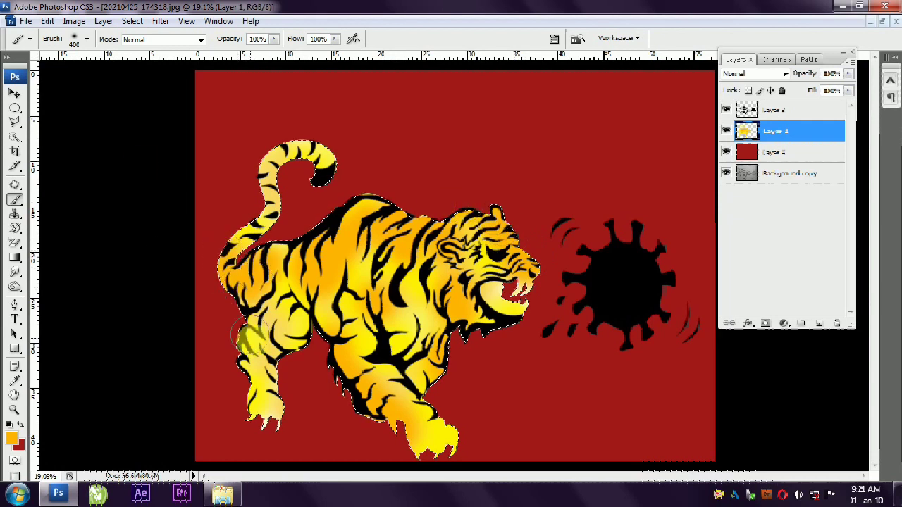
{"action": "left_click", "coordinate": [265, 200]}
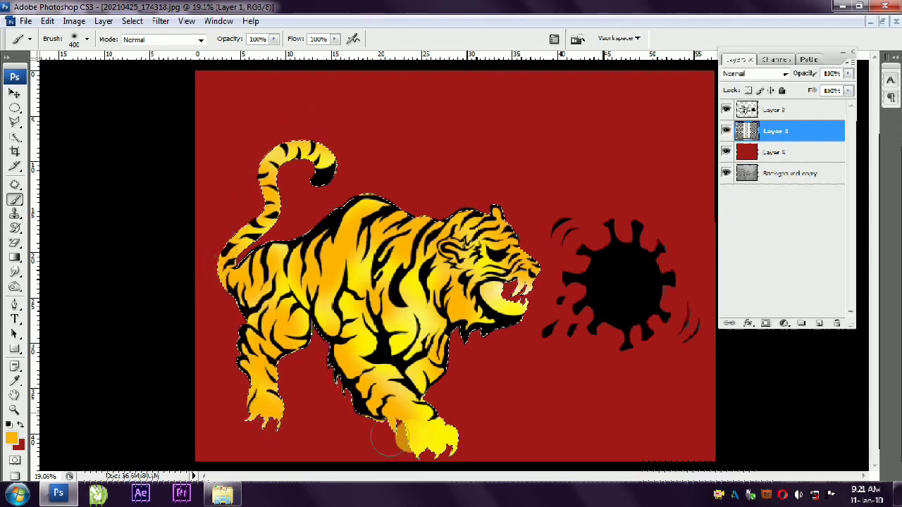
{"action": "left_click_drag", "start_coordinate": [374, 423], "coordinate": [413, 459]}
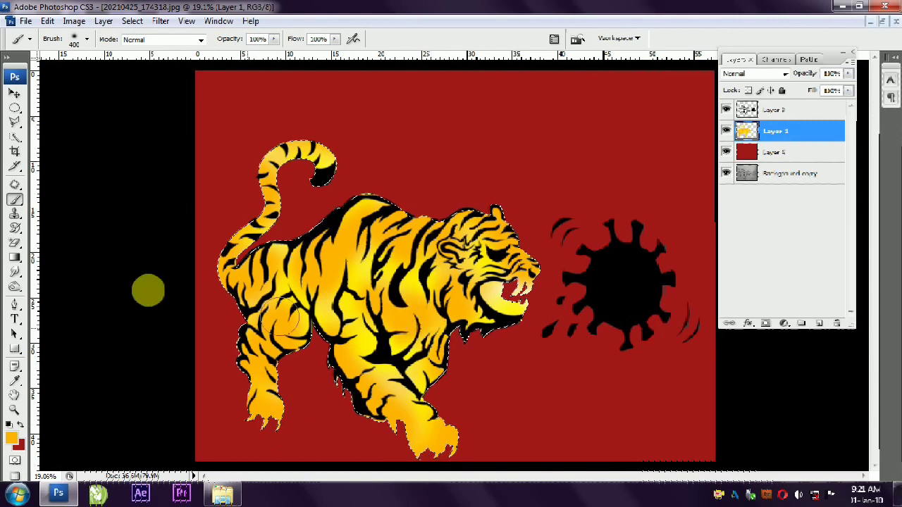
- Brush a near-white highlight onto the tiger's chest
{"action": "left_click", "coordinate": [10, 438]}
{"action": "left_click_drag", "start_coordinate": [507, 180], "coordinate": [468, 131]}
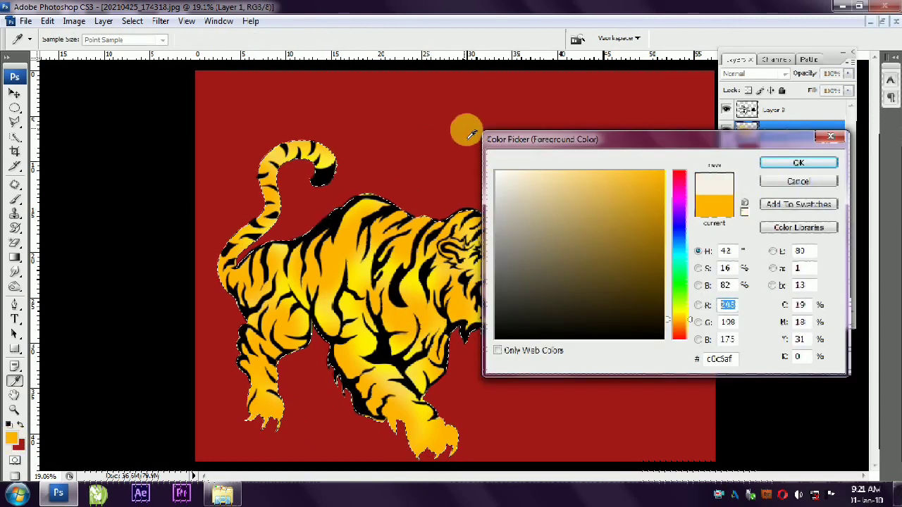
{"action": "left_click", "coordinate": [797, 163]}
{"action": "left_click_drag", "start_coordinate": [402, 366], "coordinate": [423, 362]}
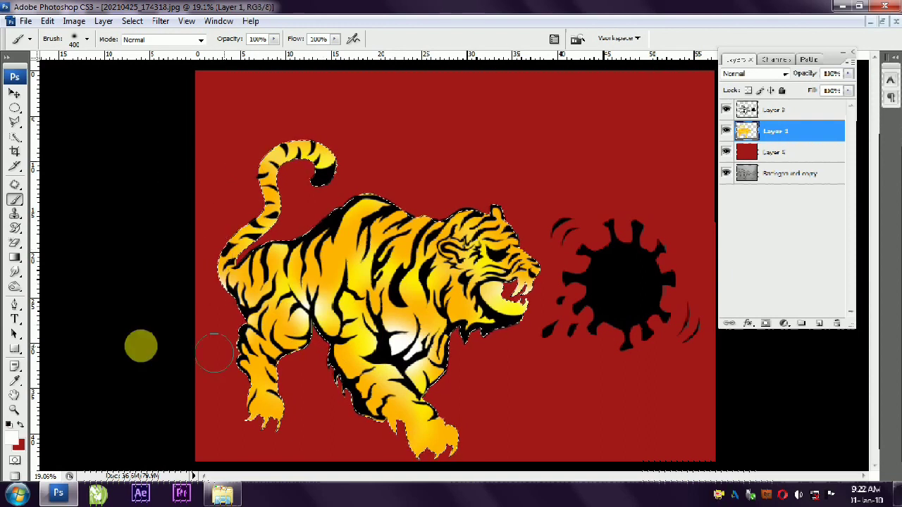
- Hide the linework, colour and red background layers and choose the Pen tool
{"action": "left_click", "coordinate": [15, 93]}
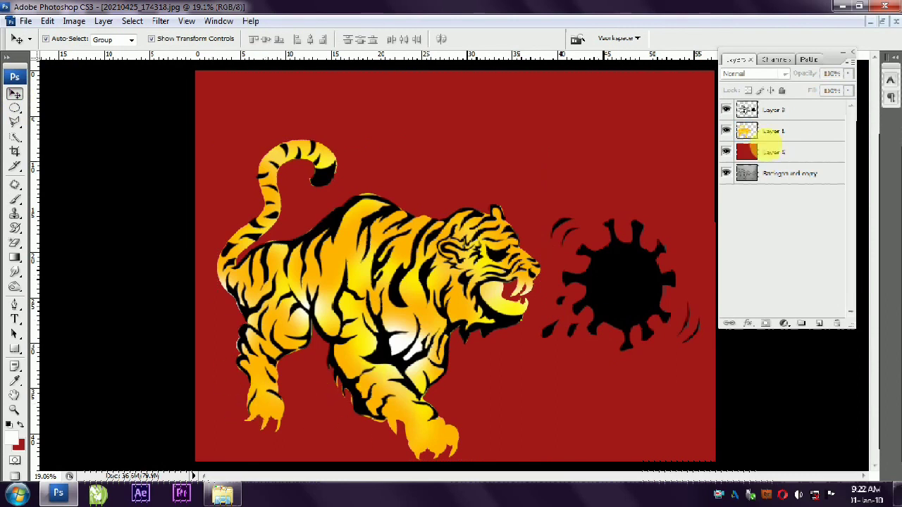
{"action": "left_click", "coordinate": [726, 131]}
{"action": "left_click", "coordinate": [726, 110]}
{"action": "left_click", "coordinate": [725, 152]}
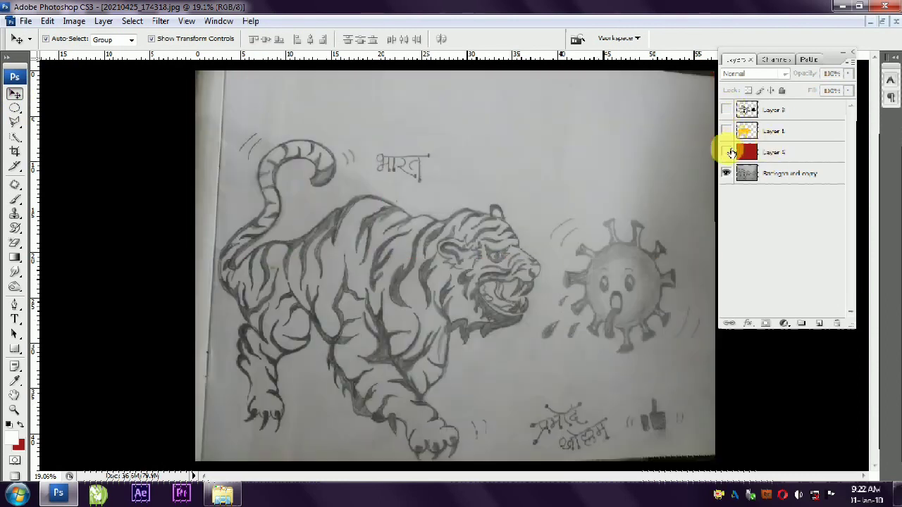
{"action": "scroll", "coordinate": [419, 451], "scroll_direction": "up", "scroll_amount": 3}
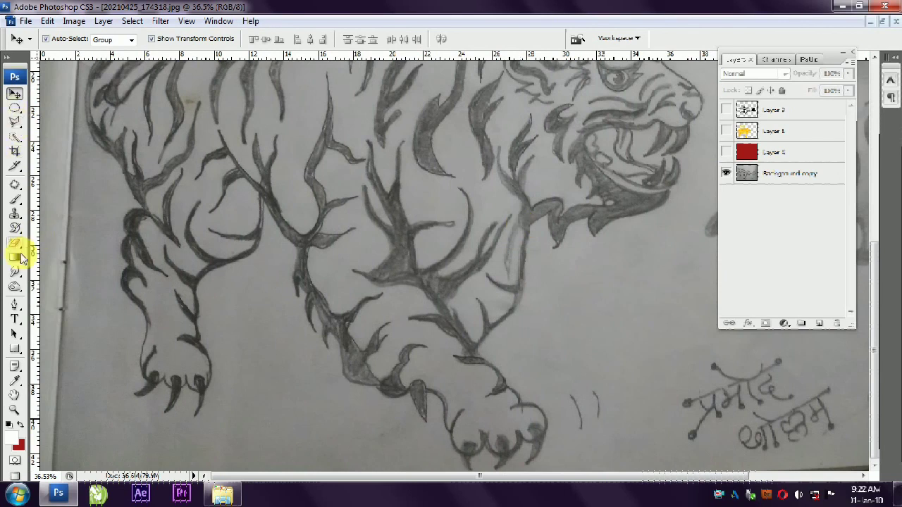
{"action": "left_click", "coordinate": [15, 303]}
{"action": "scroll", "coordinate": [211, 416], "scroll_direction": "up", "scroll_amount": 5}
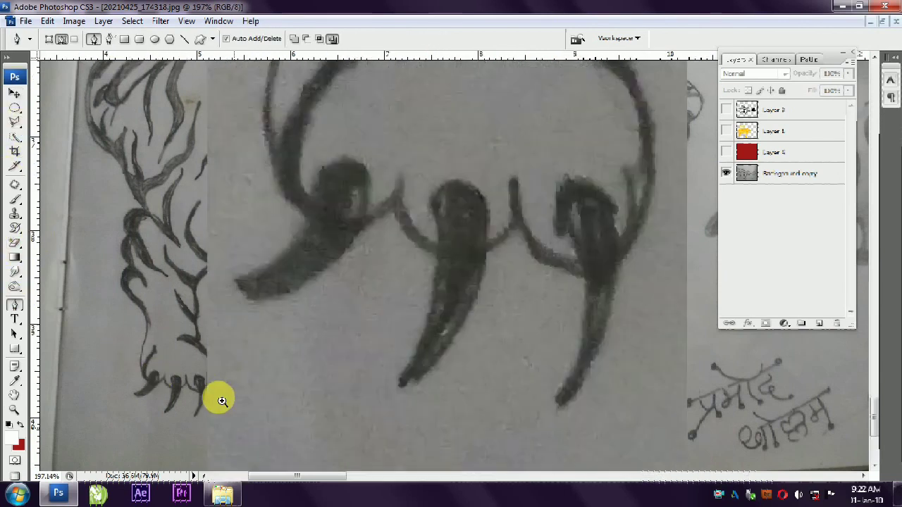
- Trace closed pen paths around the left and middle claws of the back paw
{"action": "left_click", "coordinate": [319, 160]}
{"action": "left_click_drag", "start_coordinate": [364, 164], "coordinate": [378, 188]}
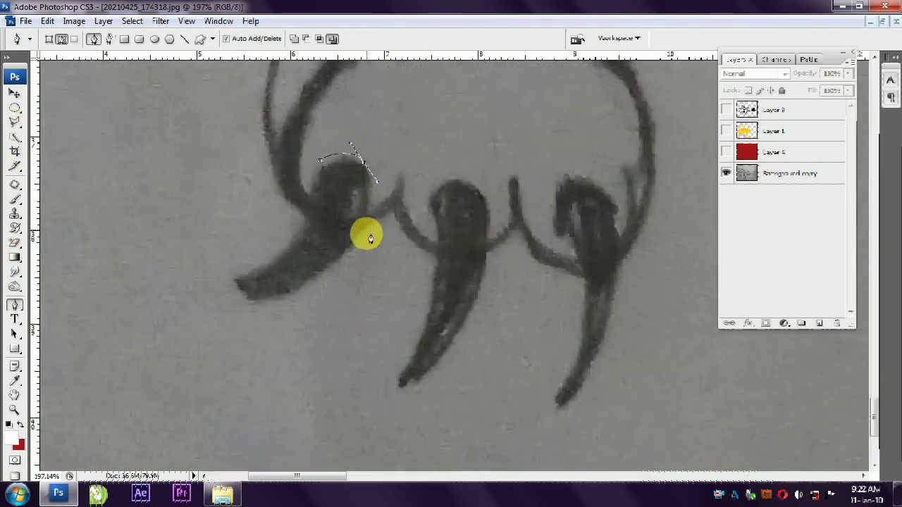
{"action": "left_click_drag", "start_coordinate": [230, 279], "coordinate": [305, 253]}
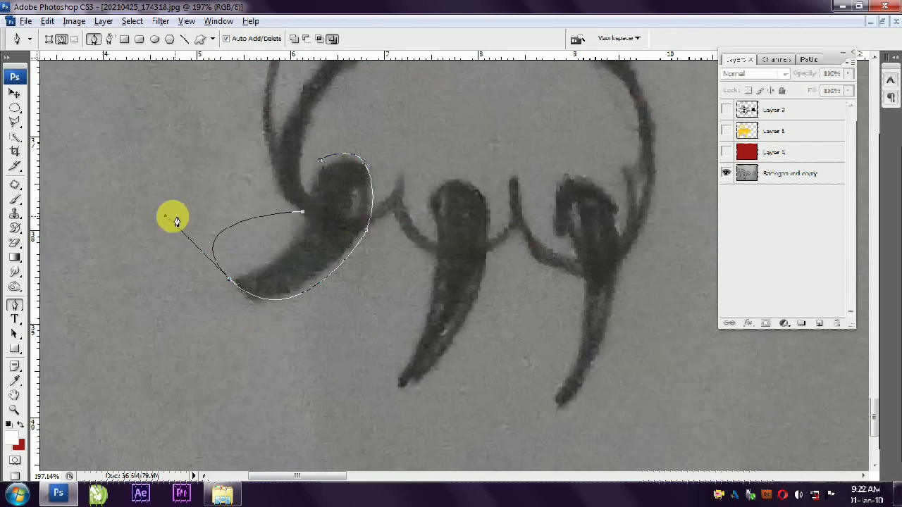
{"action": "left_click_drag", "start_coordinate": [320, 160], "coordinate": [374, 191]}
{"action": "left_click", "coordinate": [423, 194]}
{"action": "left_click_drag", "start_coordinate": [456, 174], "coordinate": [490, 215]}
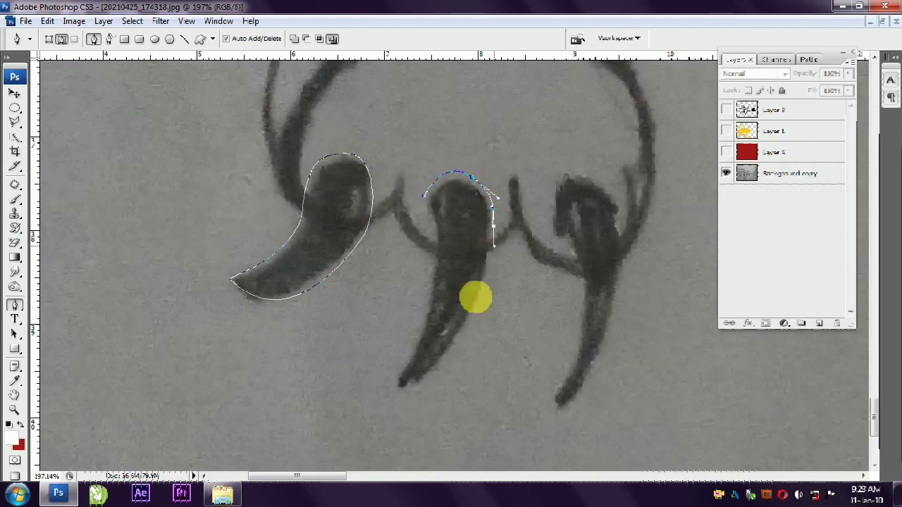
{"action": "left_click_drag", "start_coordinate": [392, 400], "coordinate": [363, 412]}
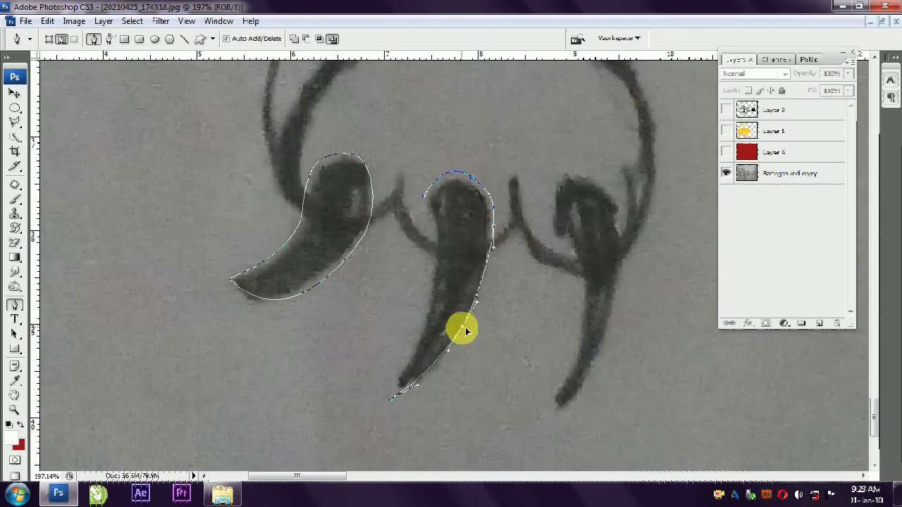
{"action": "left_click_drag", "start_coordinate": [436, 262], "coordinate": [429, 325]}
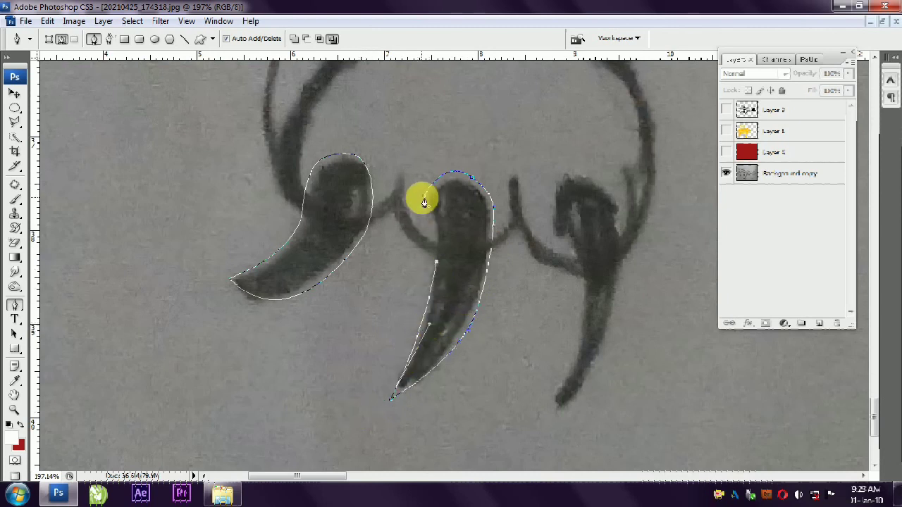
{"action": "left_click_drag", "start_coordinate": [560, 272], "coordinate": [405, 229]}
- Trace a closed pen path around the back paw's right claw
{"action": "left_click_drag", "start_coordinate": [399, 133], "coordinate": [431, 126]}
{"action": "left_click_drag", "start_coordinate": [470, 163], "coordinate": [471, 182]}
{"action": "left_click_drag", "start_coordinate": [467, 278], "coordinate": [463, 293]}
{"action": "left_click_drag", "start_coordinate": [400, 366], "coordinate": [423, 306]}
{"action": "left_click_drag", "start_coordinate": [393, 374], "coordinate": [419, 324]}
{"action": "left_click_drag", "start_coordinate": [427, 204], "coordinate": [403, 171]}
{"action": "left_click_drag", "start_coordinate": [398, 133], "coordinate": [419, 91]}
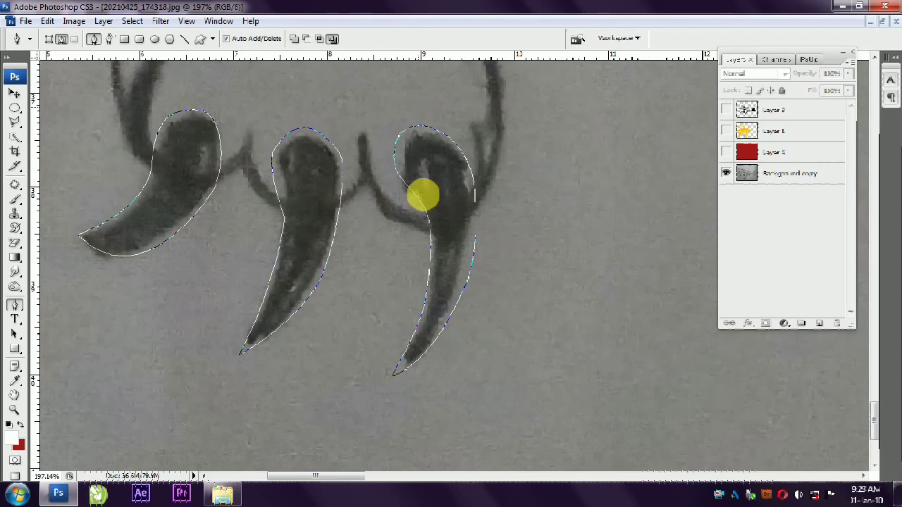
{"action": "scroll", "coordinate": [193, 295], "scroll_direction": "down", "scroll_amount": 3}
{"action": "scroll", "coordinate": [193, 294], "scroll_direction": "down", "scroll_amount": 4}
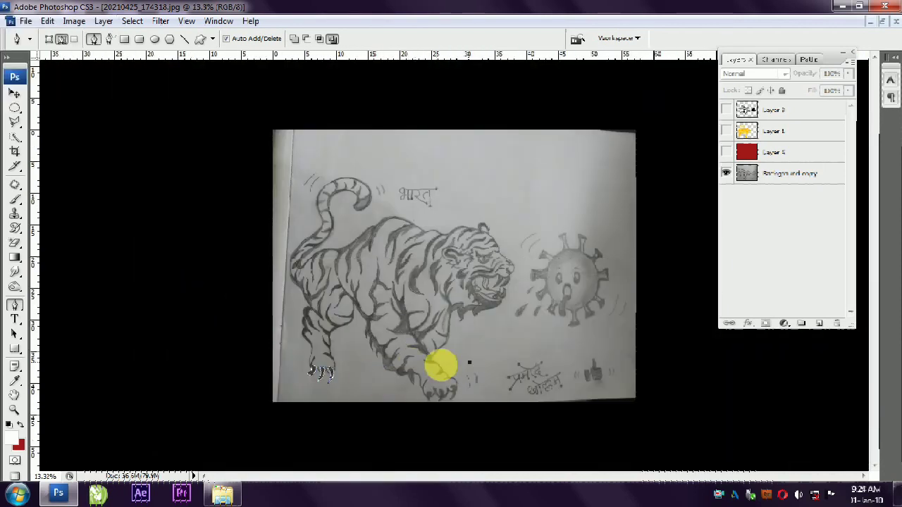
{"action": "scroll", "coordinate": [489, 437], "scroll_direction": "up", "scroll_amount": 5}
- Trace a closed Pen outline around the first front-paw claw
{"action": "left_click", "coordinate": [494, 281]}
{"action": "left_click_drag", "start_coordinate": [534, 303], "coordinate": [553, 365]}
{"action": "left_click", "coordinate": [507, 413]}
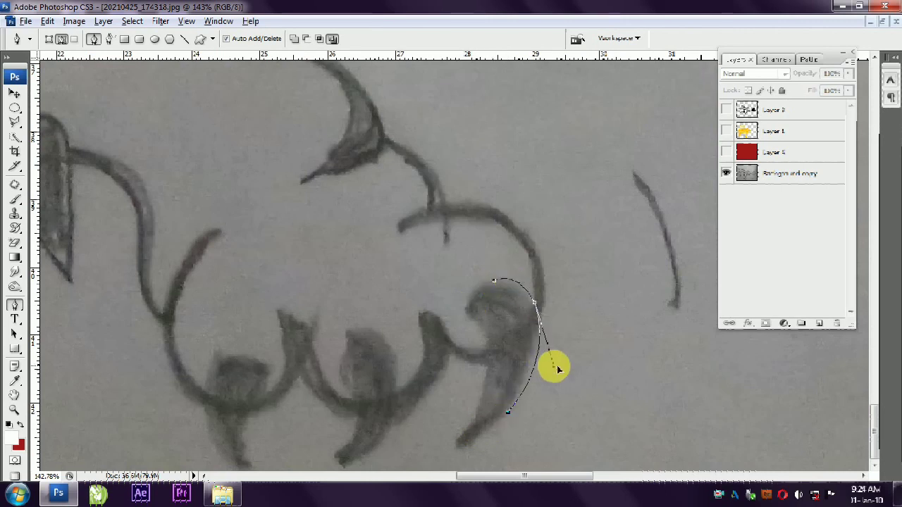
{"action": "left_click", "coordinate": [478, 402]}
{"action": "left_click", "coordinate": [486, 353]}
{"action": "left_click", "coordinate": [468, 317]}
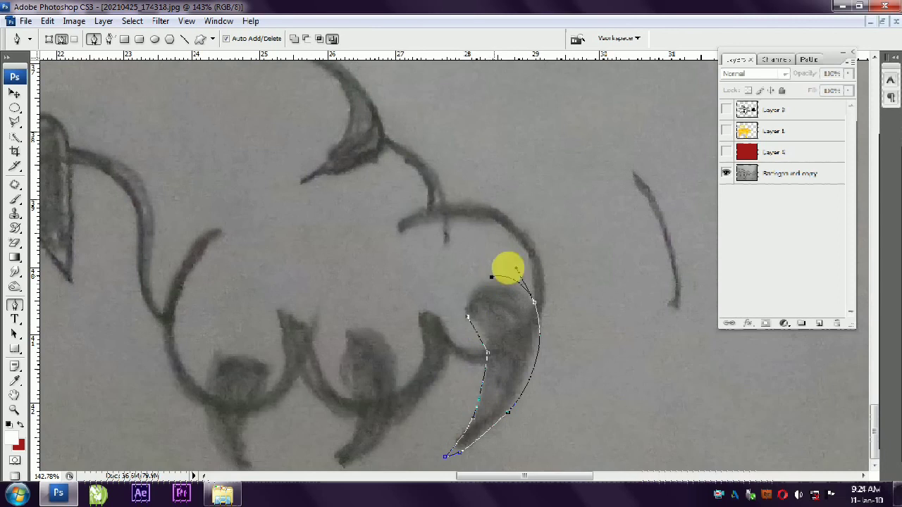
{"action": "left_click_drag", "start_coordinate": [534, 264], "coordinate": [568, 242]}
{"action": "scroll", "coordinate": [578, 240], "scroll_direction": "left", "scroll_amount": 5}
- Trace a closed Pen outline around the second claw, curving around its tip
{"action": "left_click", "coordinate": [470, 324]}
{"action": "left_click_drag", "start_coordinate": [509, 342], "coordinate": [525, 376]}
{"action": "left_click", "coordinate": [517, 405]}
{"action": "left_click", "coordinate": [501, 440]}
{"action": "left_click", "coordinate": [444, 466]}
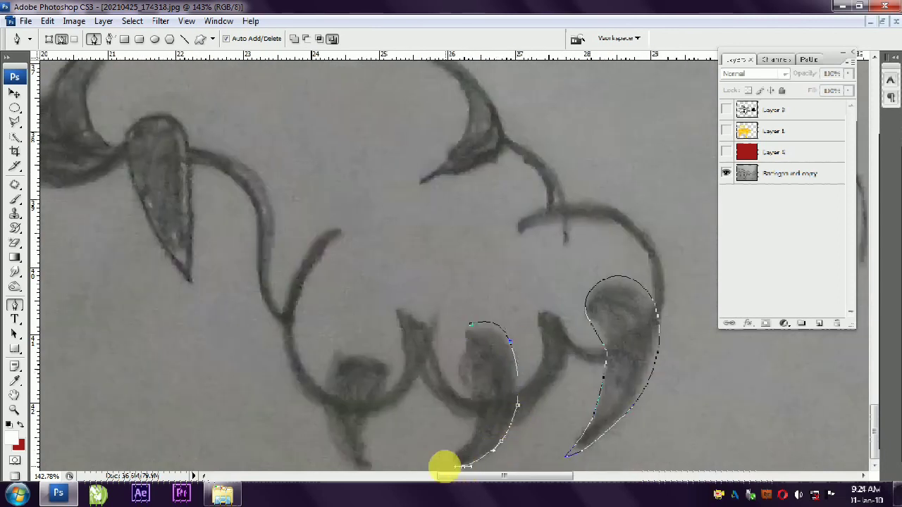
{"action": "left_click", "coordinate": [470, 324]}
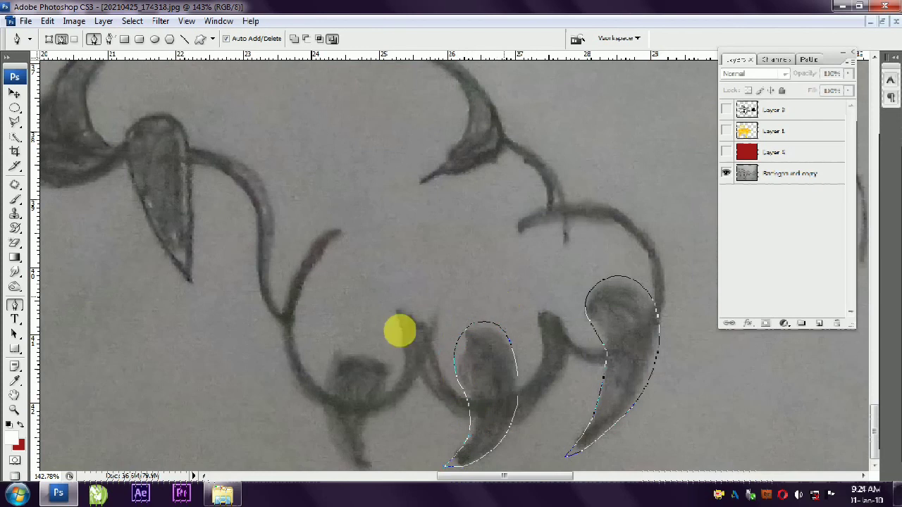
{"action": "scroll", "coordinate": [414, 355], "scroll_direction": "left", "scroll_amount": 3}
- Outline the third claw with Pen anchors down to its tip and back up
{"action": "left_click", "coordinate": [409, 354]}
{"action": "left_click", "coordinate": [445, 347]}
{"action": "left_click", "coordinate": [461, 381]}
{"action": "left_click", "coordinate": [446, 407]}
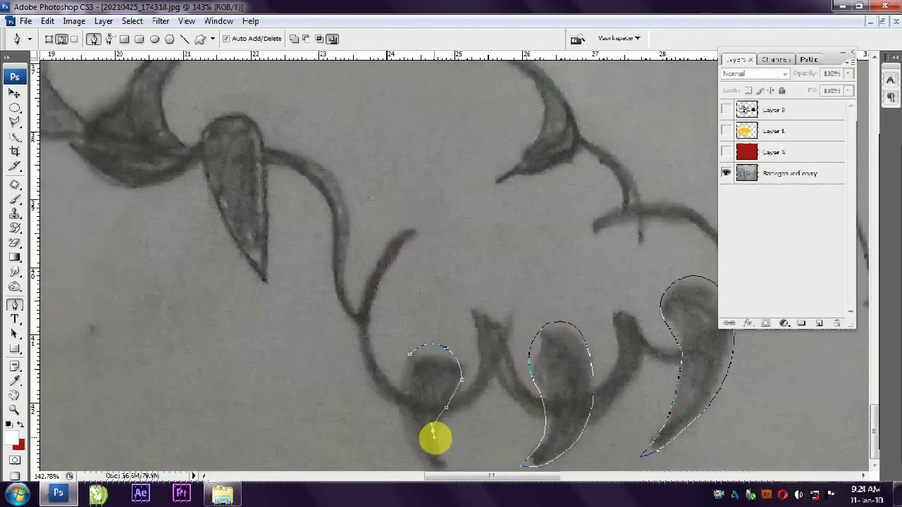
{"action": "left_click", "coordinate": [437, 465]}
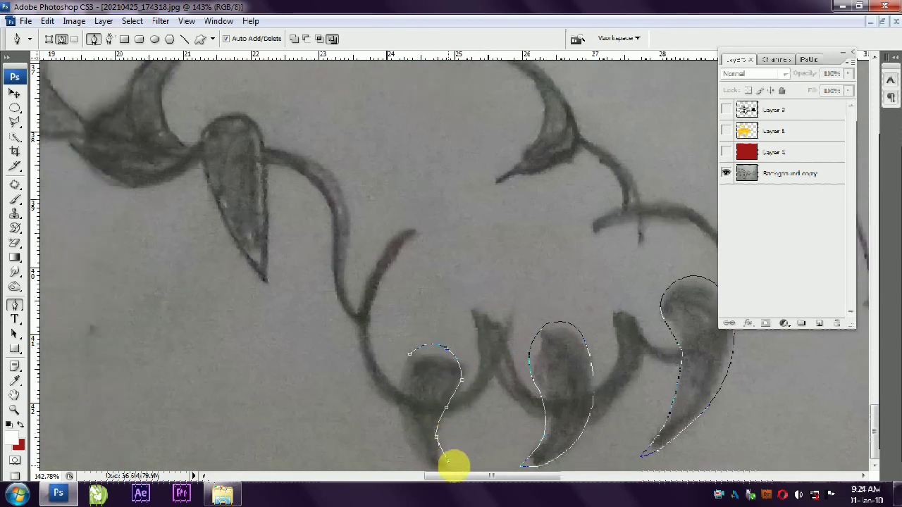
{"action": "left_click_drag", "start_coordinate": [401, 429], "coordinate": [393, 411]}
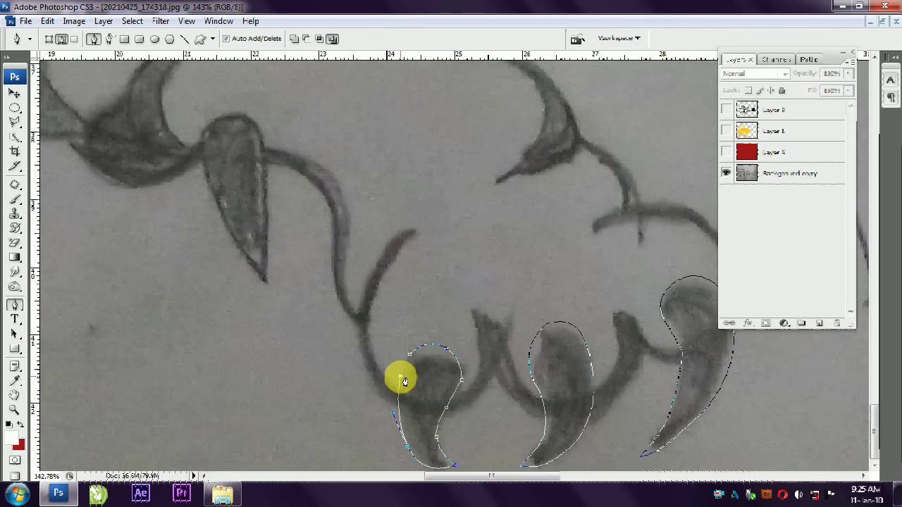
{"action": "scroll", "coordinate": [305, 309], "scroll_direction": "down", "scroll_amount": 3}
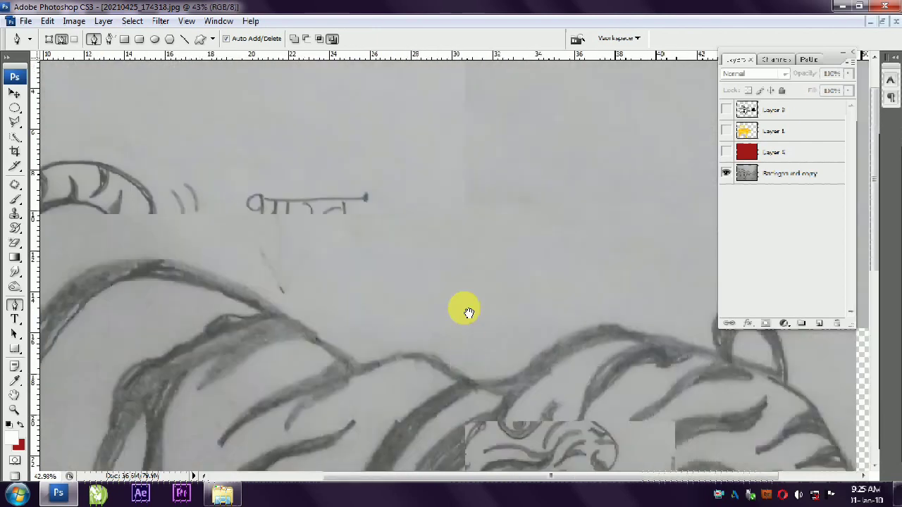
- Check the whole drawing, then begin outlining the claw above the paw
{"action": "key", "text": "Tab"}
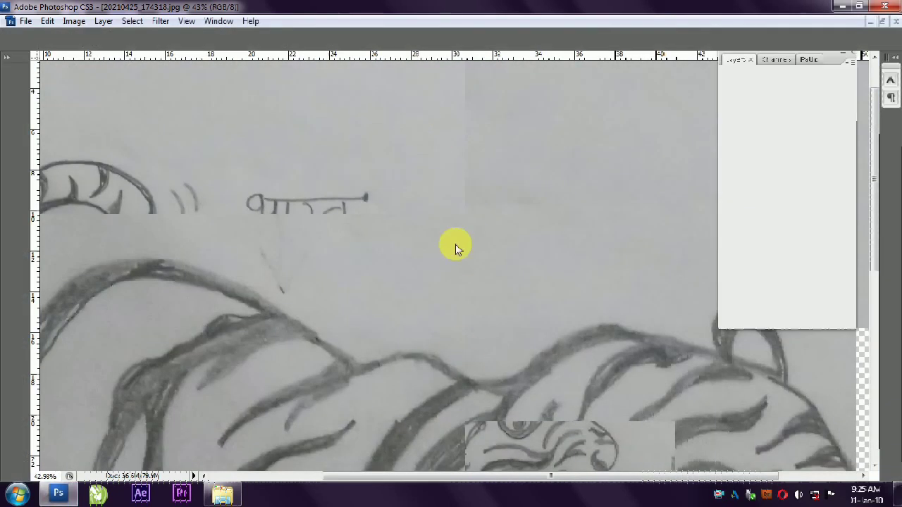
{"action": "key", "text": "Tab"}
{"action": "scroll", "coordinate": [458, 201], "scroll_direction": "up", "scroll_amount": 2}
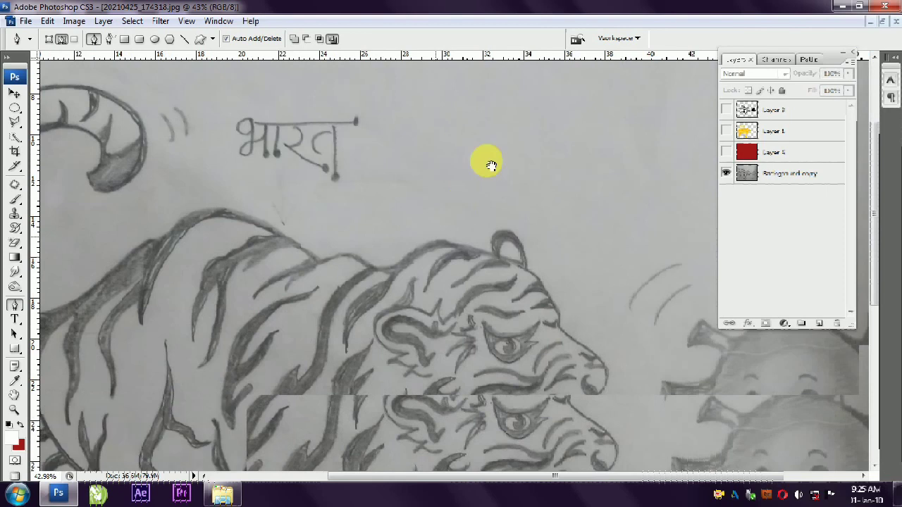
{"action": "scroll", "coordinate": [459, 202], "scroll_direction": "up", "scroll_amount": 3}
{"action": "scroll", "coordinate": [421, 328], "scroll_direction": "down", "scroll_amount": 5}
{"action": "scroll", "coordinate": [418, 409], "scroll_direction": "down", "scroll_amount": 1}
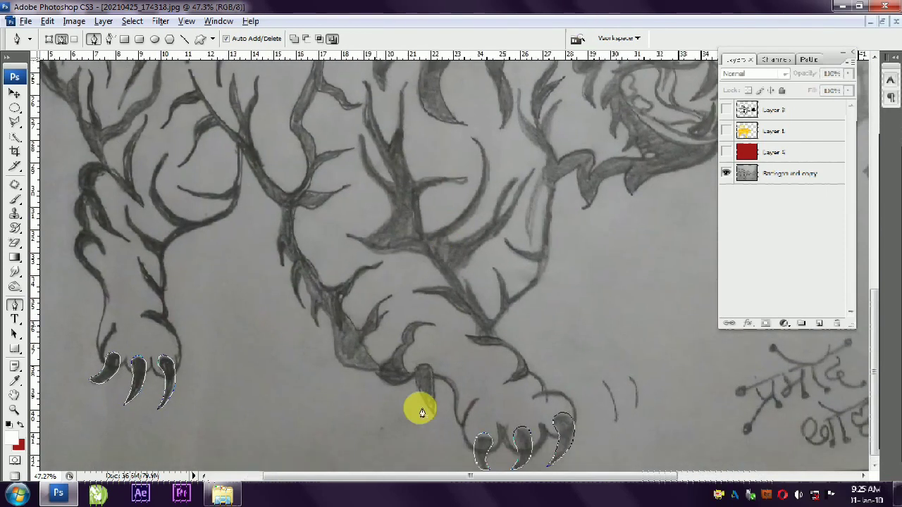
{"action": "scroll", "coordinate": [419, 412], "scroll_direction": "up", "scroll_amount": 1}
{"action": "left_click_drag", "start_coordinate": [425, 343], "coordinate": [441, 364]}
{"action": "left_click", "coordinate": [442, 432]}
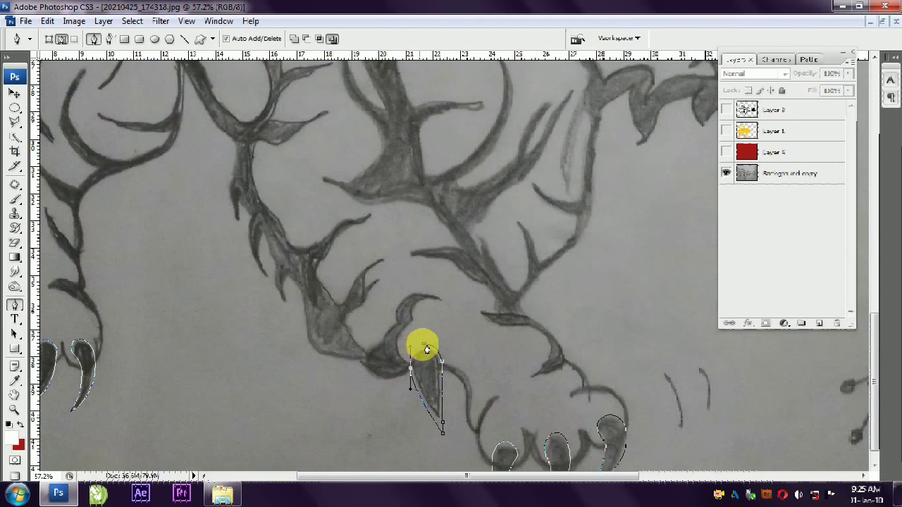
{"action": "scroll", "coordinate": [330, 400], "scroll_direction": "down", "scroll_amount": 4}
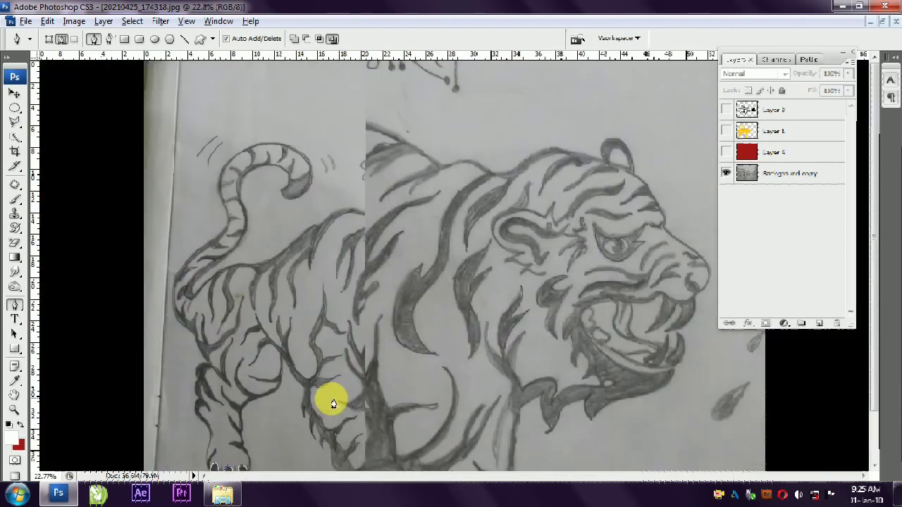
{"action": "scroll", "coordinate": [333, 403], "scroll_direction": "down", "scroll_amount": 1}
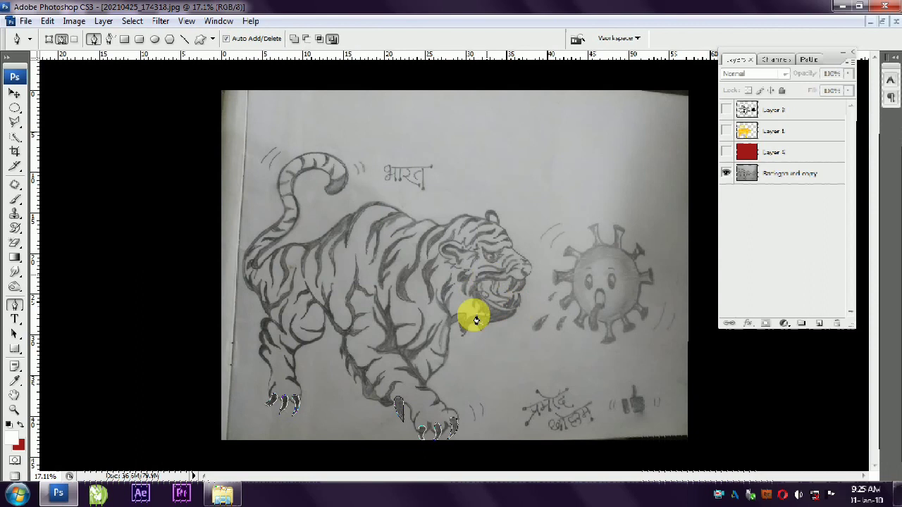
{"action": "scroll", "coordinate": [359, 429], "scroll_direction": "up", "scroll_amount": 2}
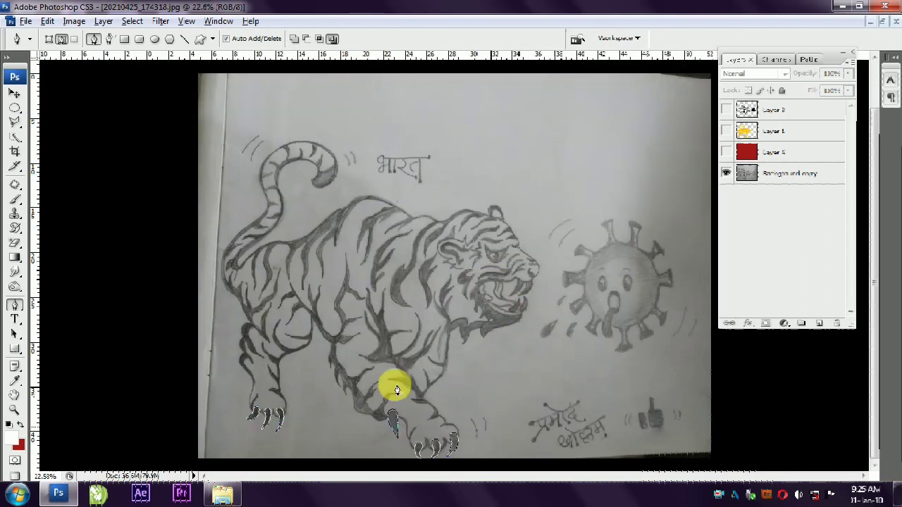
{"action": "scroll", "coordinate": [527, 281], "scroll_direction": "up", "scroll_amount": 2}
{"action": "scroll", "coordinate": [547, 257], "scroll_direction": "up", "scroll_amount": 2}
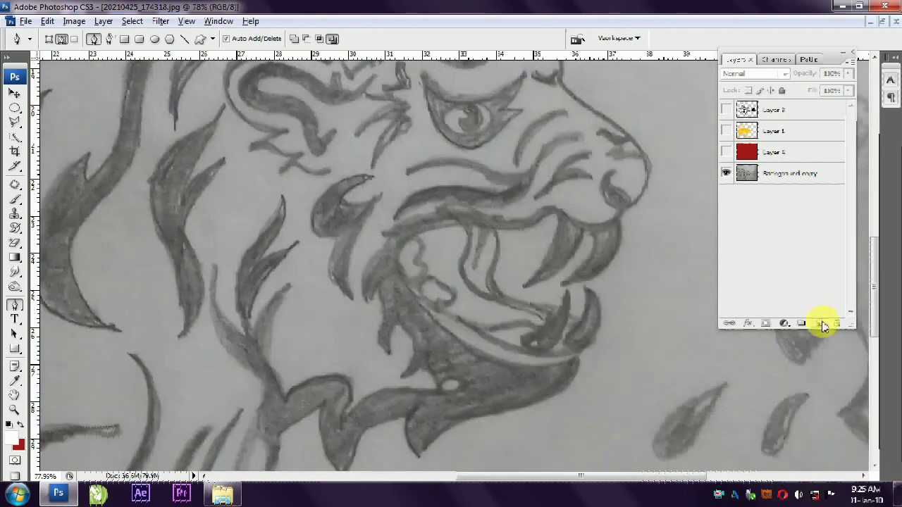
- Add a new layer for the teeth and trace the upper fang along the lip
{"action": "left_click", "coordinate": [821, 325]}
{"action": "mouse_move", "coordinate": [555, 208]}
{"action": "left_mouse_down"}
{"action": "mouse_move", "coordinate": [564, 227]}
{"action": "mouse_move", "coordinate": [529, 284]}
{"action": "mouse_move", "coordinate": [555, 279]}
{"action": "left_mouse_up"}
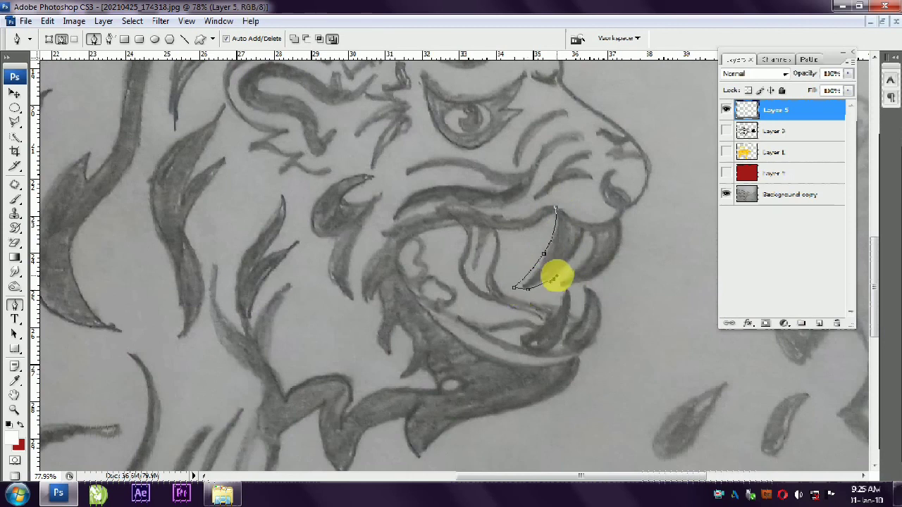
{"action": "left_click_drag", "start_coordinate": [598, 248], "coordinate": [577, 283]}
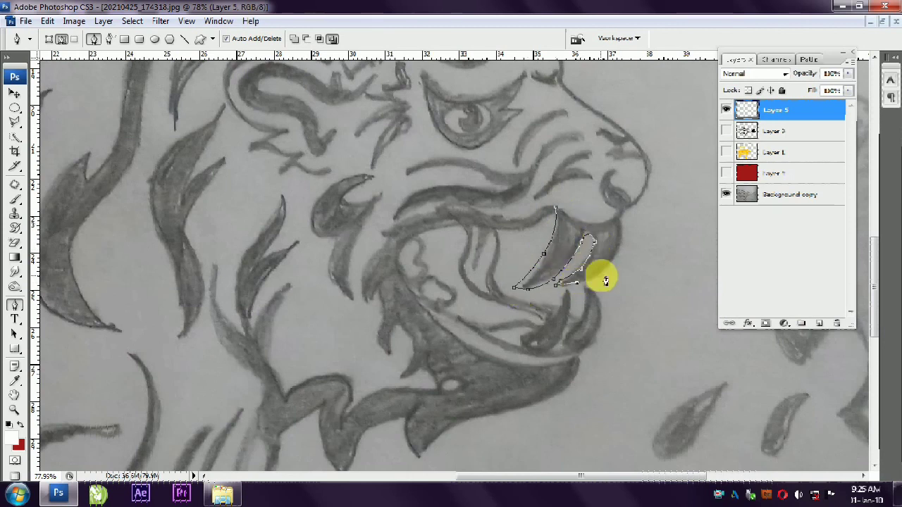
{"action": "mouse_move", "coordinate": [619, 262]}
{"action": "left_mouse_down"}
{"action": "mouse_move", "coordinate": [616, 202]}
{"action": "mouse_move", "coordinate": [590, 236]}
{"action": "left_mouse_up"}
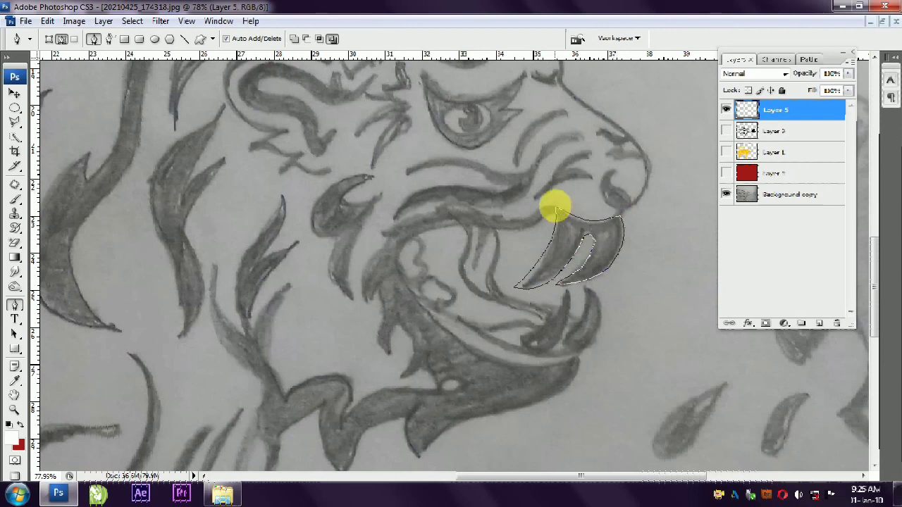
- Outline the second tooth with a closed curved path
{"action": "scroll", "coordinate": [588, 276], "scroll_direction": "down", "scroll_amount": 2}
{"action": "left_click_drag", "start_coordinate": [590, 221], "coordinate": [573, 279]}
{"action": "left_click", "coordinate": [603, 261]}
{"action": "left_click_drag", "start_coordinate": [590, 220], "coordinate": [577, 233]}
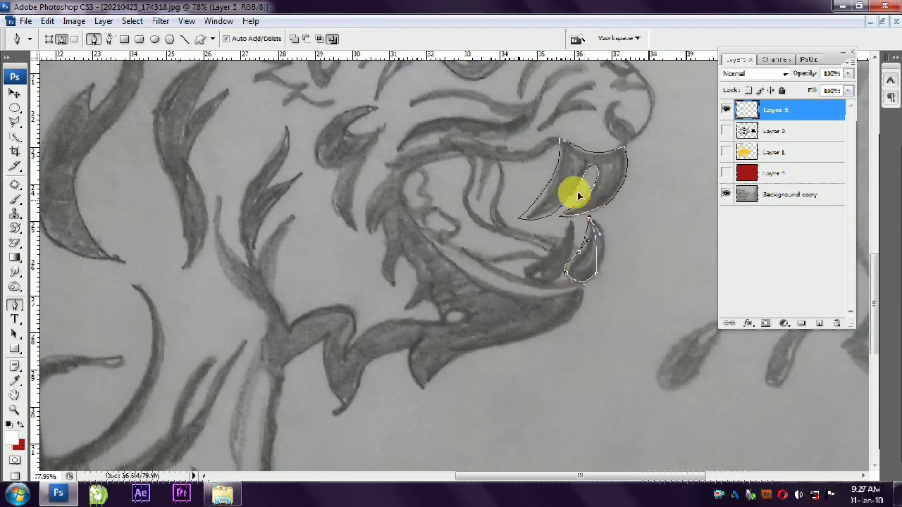
- Trace a closed curved outline around the lower tooth
{"action": "left_click", "coordinate": [569, 222]}
{"action": "left_click_drag", "start_coordinate": [529, 268], "coordinate": [485, 272]}
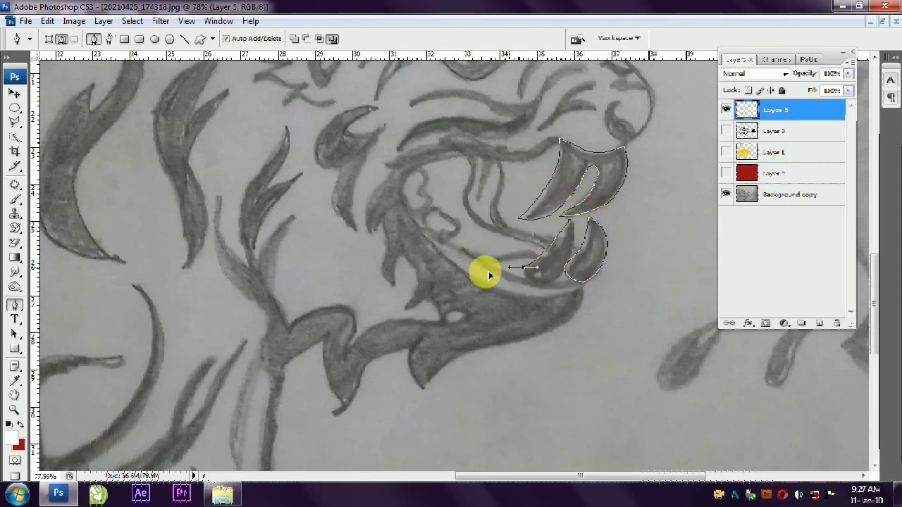
{"action": "left_click_drag", "start_coordinate": [569, 223], "coordinate": [562, 200]}
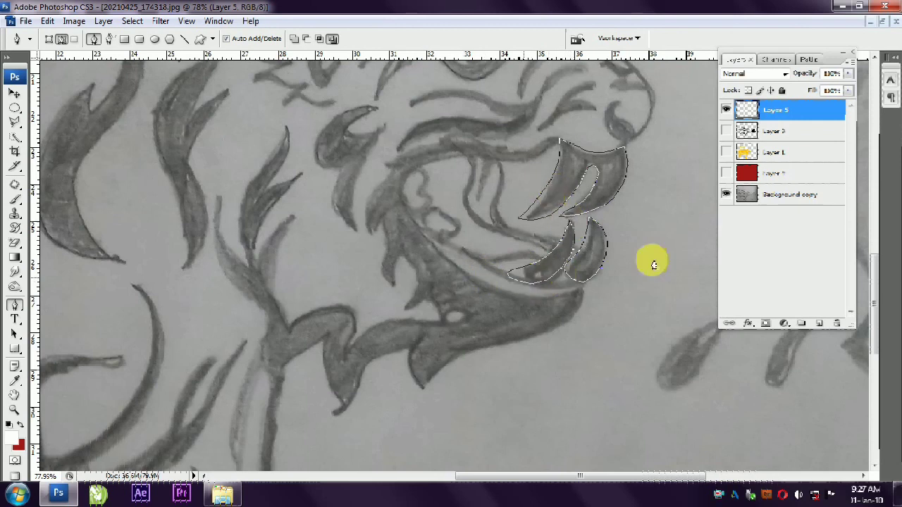
{"action": "scroll", "coordinate": [569, 264], "scroll_direction": "down", "scroll_amount": 1}
{"action": "scroll", "coordinate": [570, 266], "scroll_direction": "down", "scroll_amount": 4}
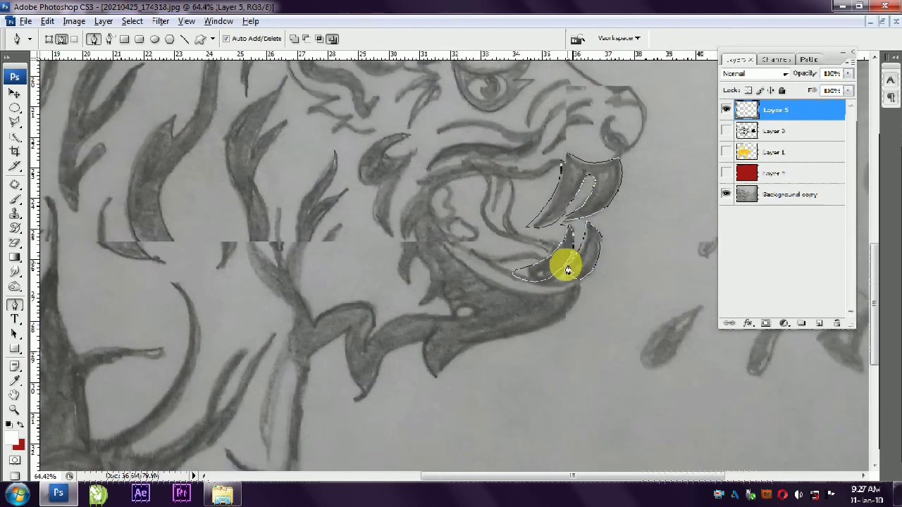
{"action": "scroll", "coordinate": [569, 266], "scroll_direction": "down", "scroll_amount": 4}
{"action": "scroll", "coordinate": [570, 266], "scroll_direction": "down", "scroll_amount": 4}
{"action": "left_click", "coordinate": [19, 447]}
- Set the background colour to light grey and the foreground to mid grey
{"action": "left_click_drag", "start_coordinate": [648, 232], "coordinate": [479, 211]}
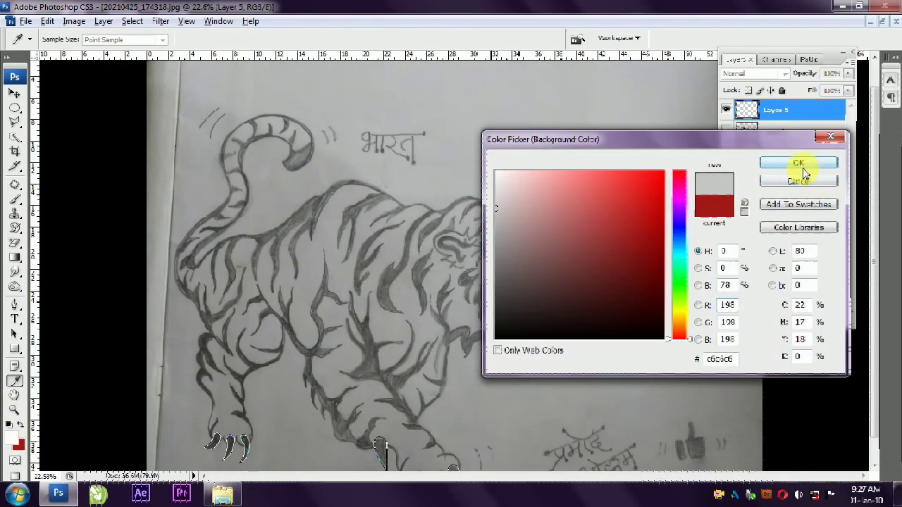
{"action": "left_click", "coordinate": [799, 163]}
{"action": "key", "text": "p"}
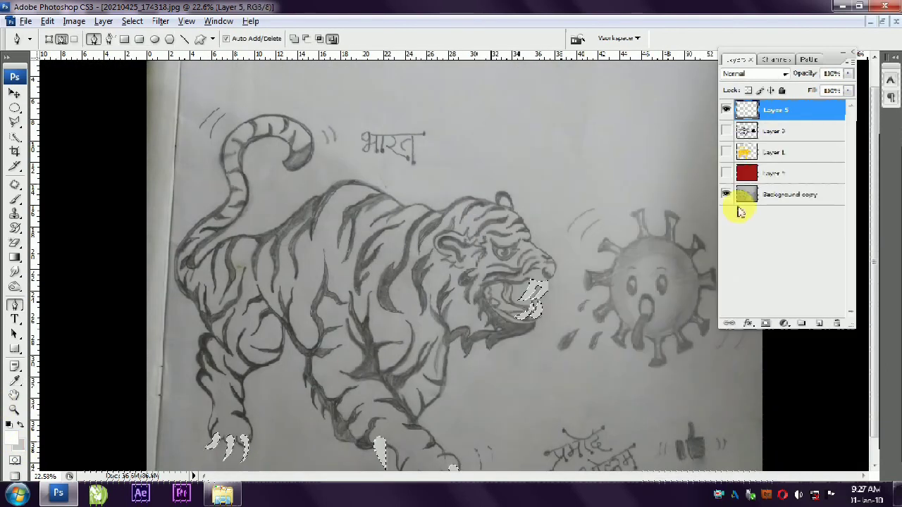
{"action": "left_click", "coordinate": [14, 441]}
{"action": "left_click", "coordinate": [494, 255]}
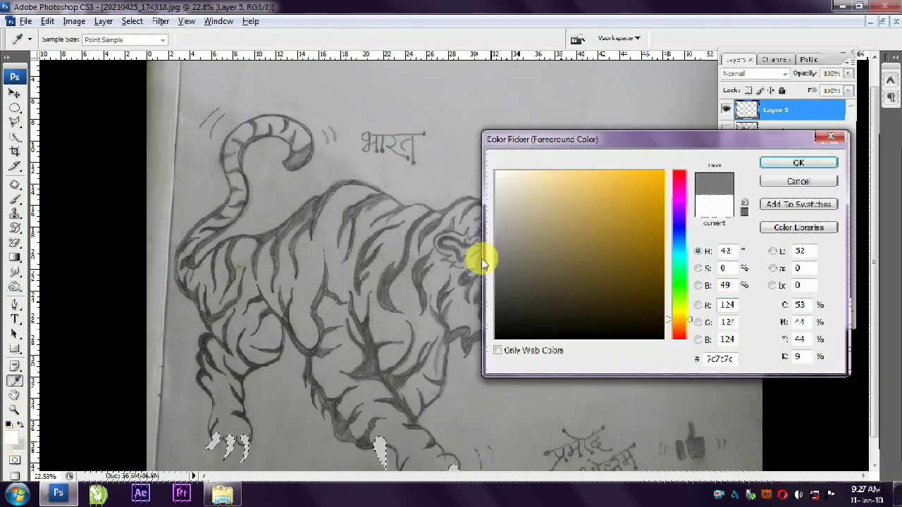
{"action": "left_click", "coordinate": [798, 162]}
- With a size-60 brush, shade the three claws grey along their edges
{"action": "scroll", "coordinate": [260, 456], "scroll_direction": "down", "scroll_amount": 1}
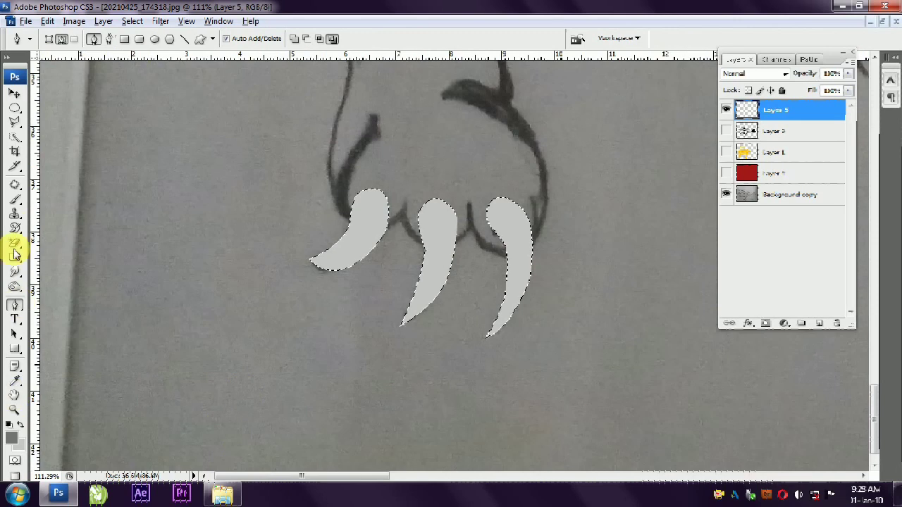
{"action": "left_click", "coordinate": [14, 199]}
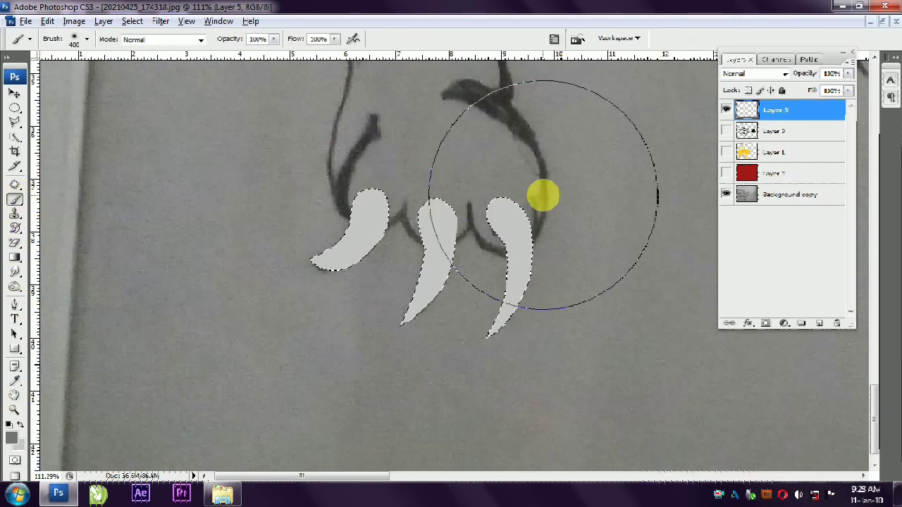
{"action": "key", "text": "bracketleft"}
{"action": "key", "text": "bracketleft"}
{"action": "key", "text": "bracketleft"}
{"action": "left_click_drag", "start_coordinate": [510, 197], "coordinate": [493, 334]}
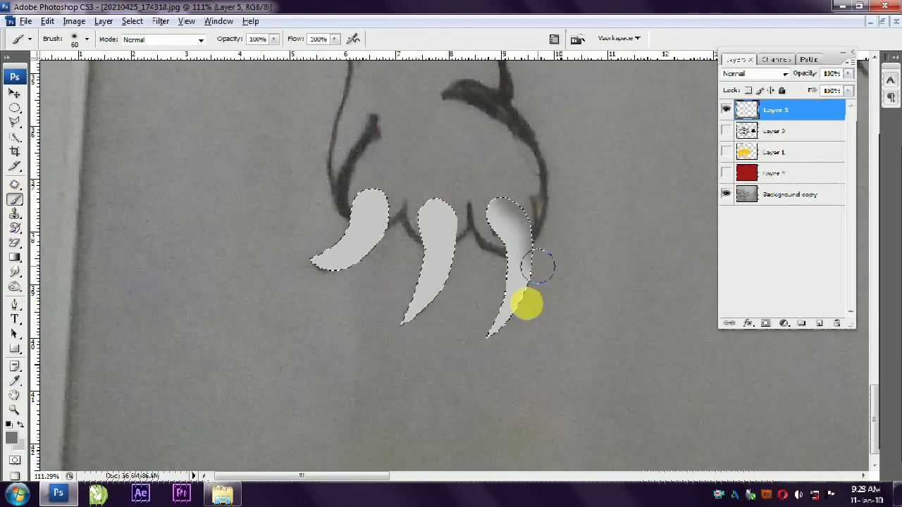
{"action": "mouse_move", "coordinate": [525, 209]}
{"action": "left_mouse_down"}
{"action": "mouse_move", "coordinate": [537, 242]}
{"action": "mouse_move", "coordinate": [529, 296]}
{"action": "left_mouse_up"}
{"action": "mouse_move", "coordinate": [437, 196]}
{"action": "left_mouse_down"}
{"action": "mouse_move", "coordinate": [446, 207]}
{"action": "mouse_move", "coordinate": [451, 300]}
{"action": "mouse_move", "coordinate": [389, 343]}
{"action": "mouse_move", "coordinate": [453, 288]}
{"action": "mouse_move", "coordinate": [408, 345]}
{"action": "left_mouse_up"}
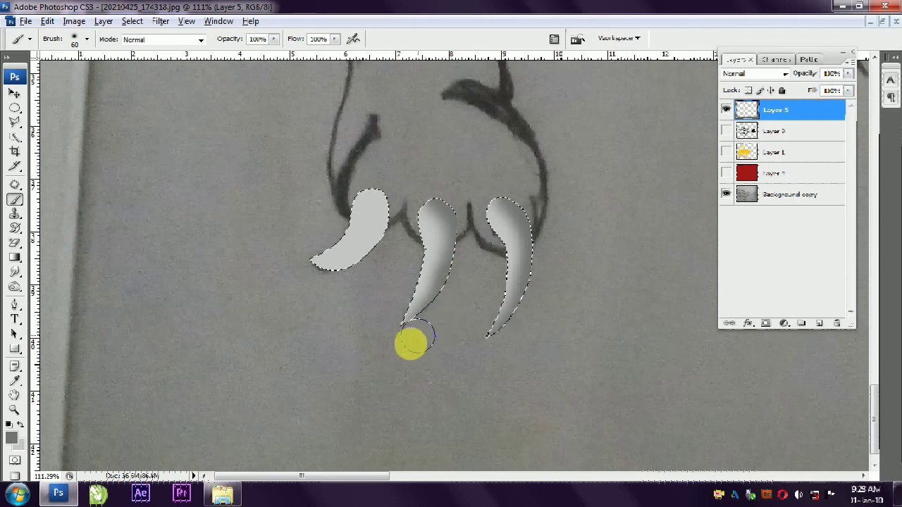
{"action": "mouse_move", "coordinate": [392, 190]}
{"action": "left_mouse_down"}
{"action": "mouse_move", "coordinate": [382, 218]}
{"action": "mouse_move", "coordinate": [298, 282]}
{"action": "left_mouse_up"}
- Zoom in on the front claws and shade their right sides and tops grey
{"action": "key", "text": "z"}
{"action": "left_click", "coordinate": [306, 38]}
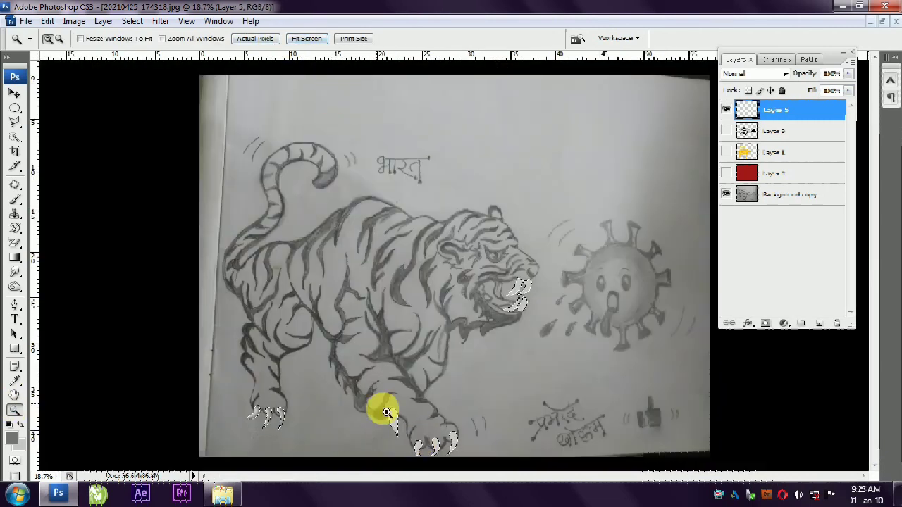
{"action": "left_click_drag", "start_coordinate": [469, 465], "coordinate": [370, 403]}
{"action": "key", "text": "b"}
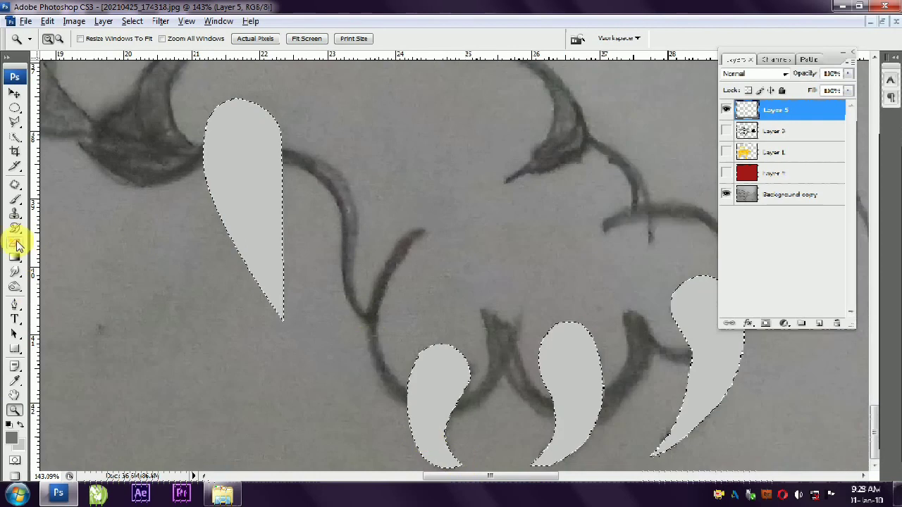
{"action": "left_click_drag", "start_coordinate": [251, 147], "coordinate": [303, 320]}
{"action": "mouse_move", "coordinate": [423, 355]}
{"action": "left_mouse_down"}
{"action": "mouse_move", "coordinate": [475, 378]}
{"action": "mouse_move", "coordinate": [473, 432]}
{"action": "left_mouse_up"}
{"action": "left_click_drag", "start_coordinate": [547, 332], "coordinate": [608, 427]}
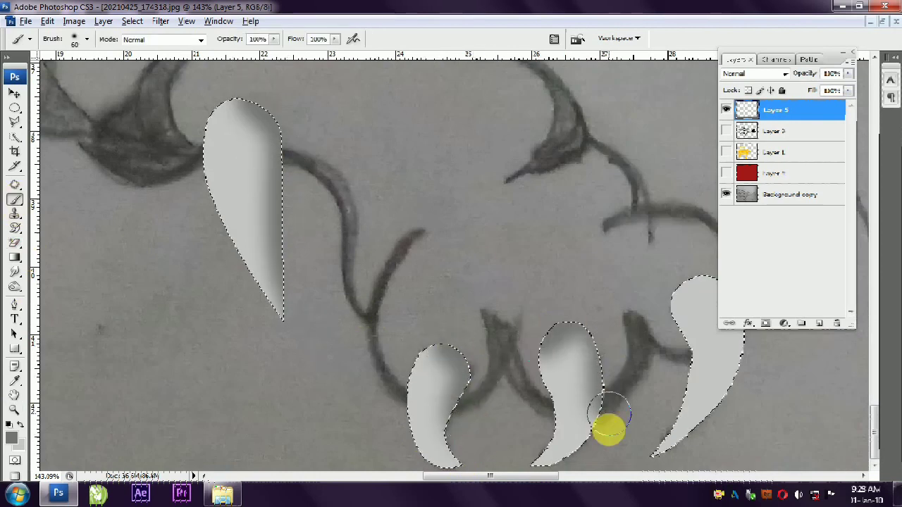
{"action": "mouse_move", "coordinate": [627, 310]}
{"action": "left_mouse_down"}
{"action": "mouse_move", "coordinate": [289, 303]}
{"action": "mouse_move", "coordinate": [382, 450]}
{"action": "left_mouse_up"}
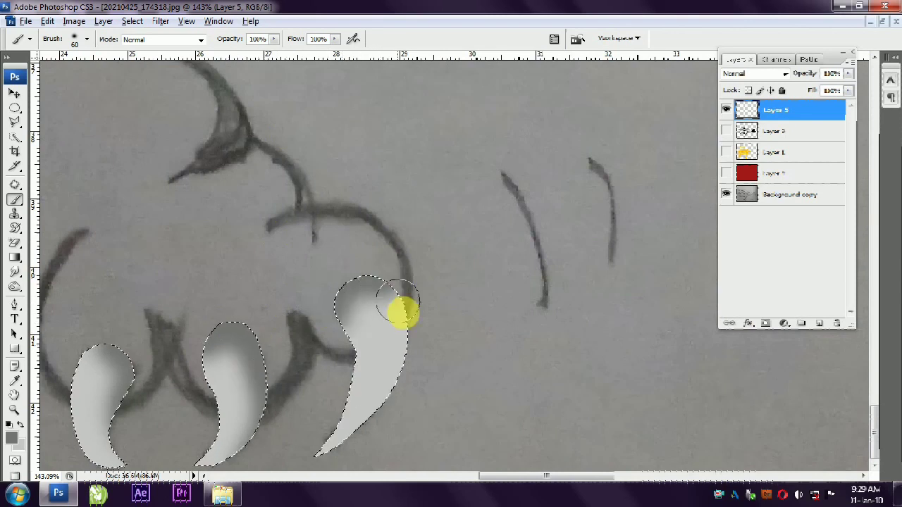
- Zoom in on the teeth and paint soft grey shading inside them
{"action": "left_click", "coordinate": [14, 410]}
{"action": "left_click", "coordinate": [306, 38]}
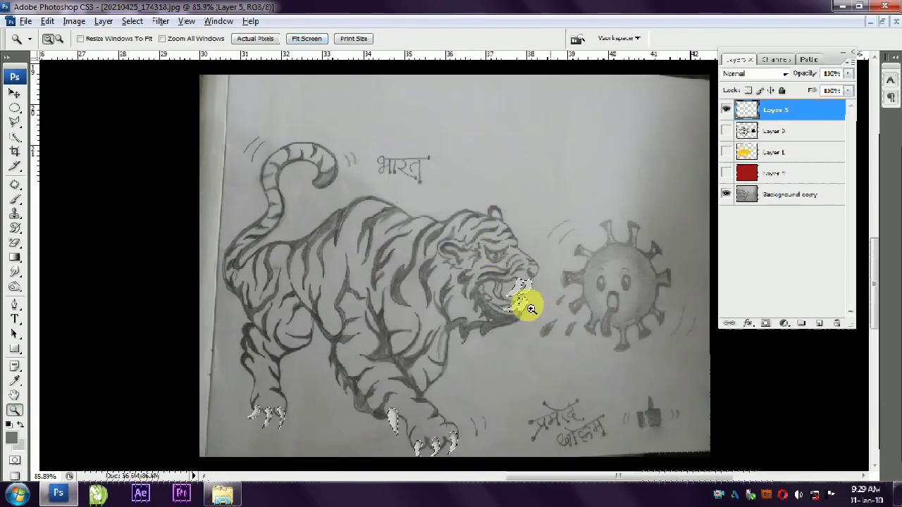
{"action": "left_click", "coordinate": [539, 309]}
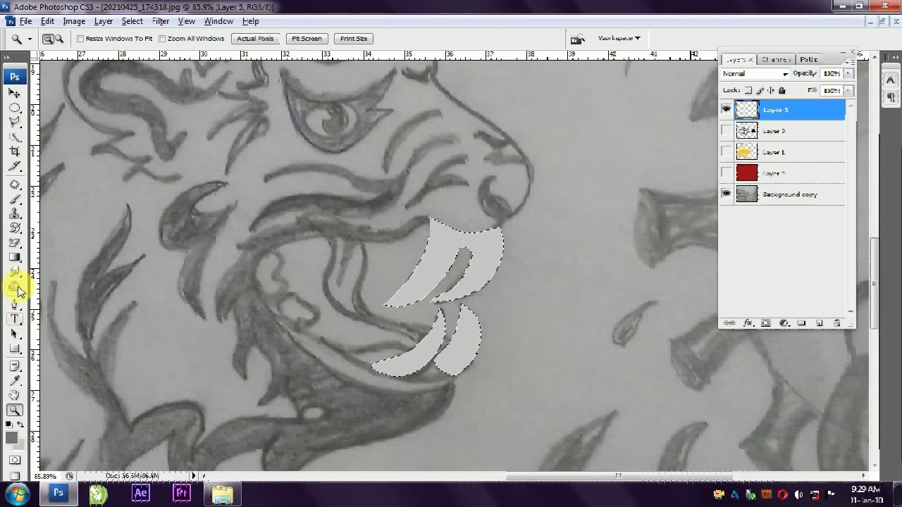
{"action": "left_click", "coordinate": [14, 198]}
{"action": "mouse_move", "coordinate": [488, 224]}
{"action": "left_mouse_down"}
{"action": "mouse_move", "coordinate": [493, 282]}
{"action": "mouse_move", "coordinate": [437, 312]}
{"action": "mouse_move", "coordinate": [467, 317]}
{"action": "mouse_move", "coordinate": [485, 358]}
{"action": "mouse_move", "coordinate": [488, 346]}
{"action": "left_mouse_up"}
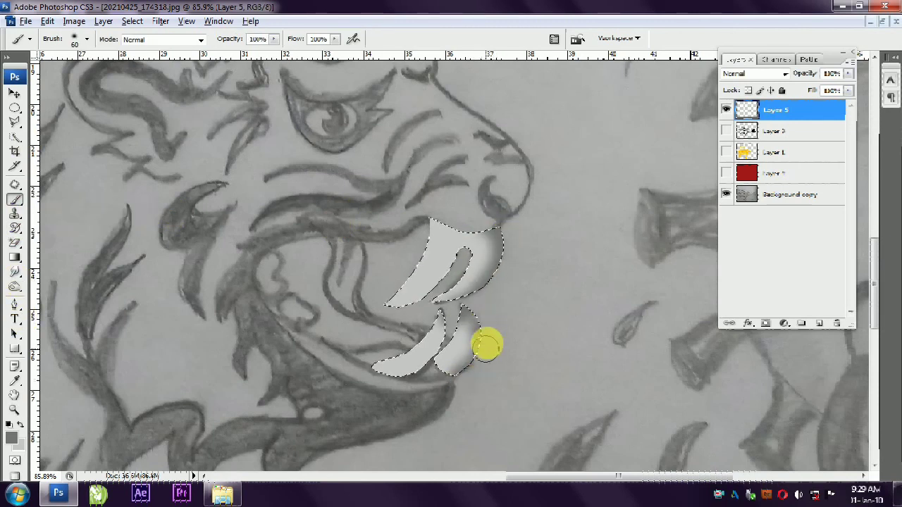
{"action": "mouse_move", "coordinate": [483, 313]}
{"action": "left_mouse_down"}
{"action": "mouse_move", "coordinate": [447, 312]}
{"action": "mouse_move", "coordinate": [447, 342]}
{"action": "mouse_move", "coordinate": [393, 387]}
{"action": "mouse_move", "coordinate": [433, 226]}
{"action": "mouse_move", "coordinate": [456, 246]}
{"action": "mouse_move", "coordinate": [433, 298]}
{"action": "mouse_move", "coordinate": [385, 314]}
{"action": "mouse_move", "coordinate": [459, 261]}
{"action": "mouse_move", "coordinate": [416, 239]}
{"action": "mouse_move", "coordinate": [268, 261]}
{"action": "left_mouse_up"}
- Preview the yellow, striped and red layers with the pencil drawing hidden
{"action": "left_click", "coordinate": [14, 93]}
{"action": "left_click_drag", "start_coordinate": [362, 199], "coordinate": [364, 200]}
{"action": "scroll", "coordinate": [429, 258], "scroll_direction": "down", "scroll_amount": 2}
{"action": "scroll", "coordinate": [427, 270], "scroll_direction": "down", "scroll_amount": 1}
{"action": "scroll", "coordinate": [427, 266], "scroll_direction": "down", "scroll_amount": 2}
{"action": "scroll", "coordinate": [429, 275], "scroll_direction": "down", "scroll_amount": 2}
{"action": "left_click", "coordinate": [728, 152]}
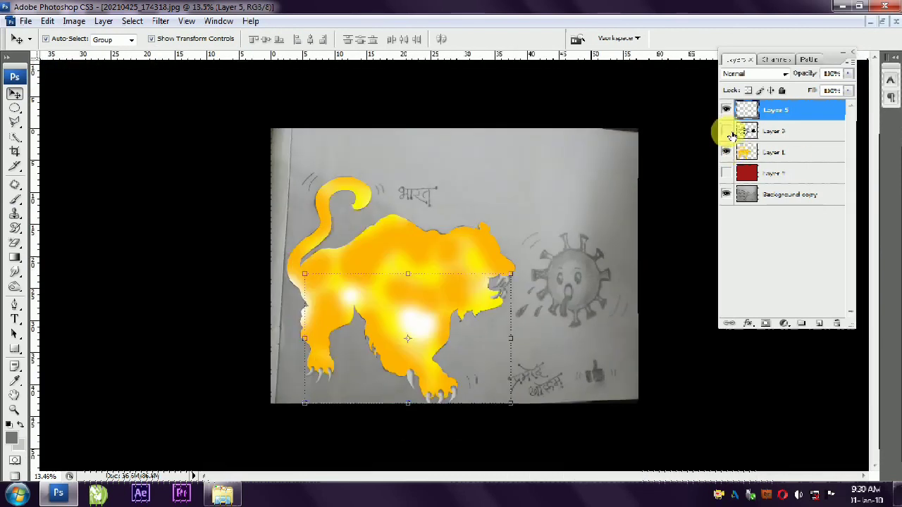
{"action": "left_click", "coordinate": [727, 132]}
{"action": "scroll", "coordinate": [540, 364], "scroll_direction": "up", "scroll_amount": 1}
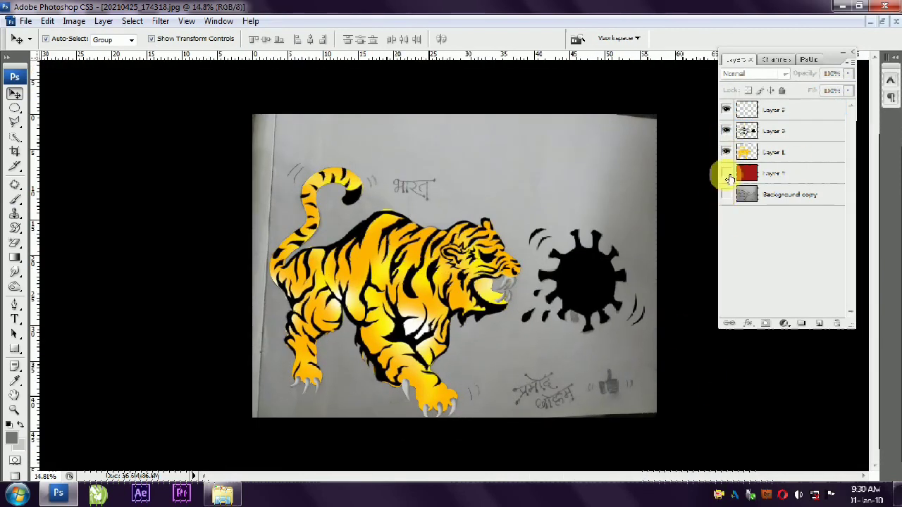
{"action": "left_click", "coordinate": [725, 172]}
{"action": "left_click", "coordinate": [726, 193]}
{"action": "scroll", "coordinate": [395, 412], "scroll_direction": "up", "scroll_amount": 1}
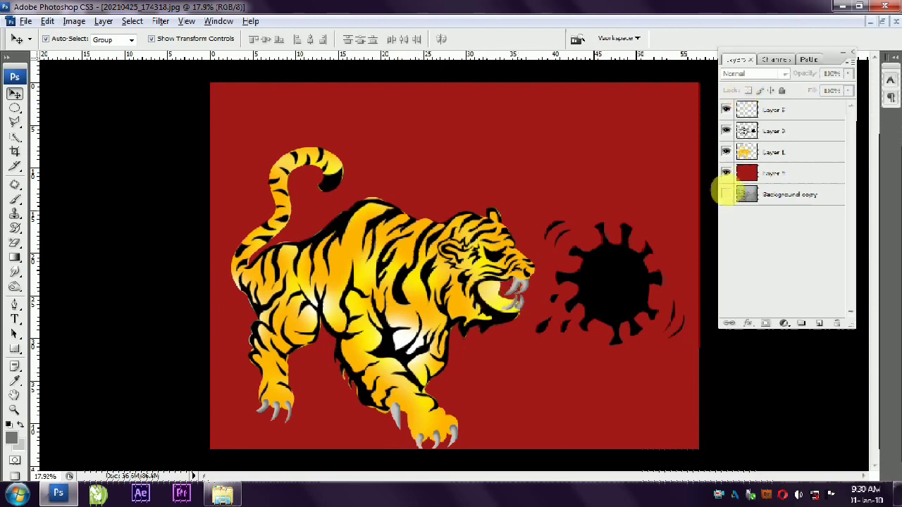
- Hide the coloured layers, leaving only the pencil sketch, and add Layer 6
{"action": "left_click_drag", "start_coordinate": [727, 153], "coordinate": [728, 111]}
{"action": "scroll", "coordinate": [557, 247], "scroll_direction": "up", "scroll_amount": 7}
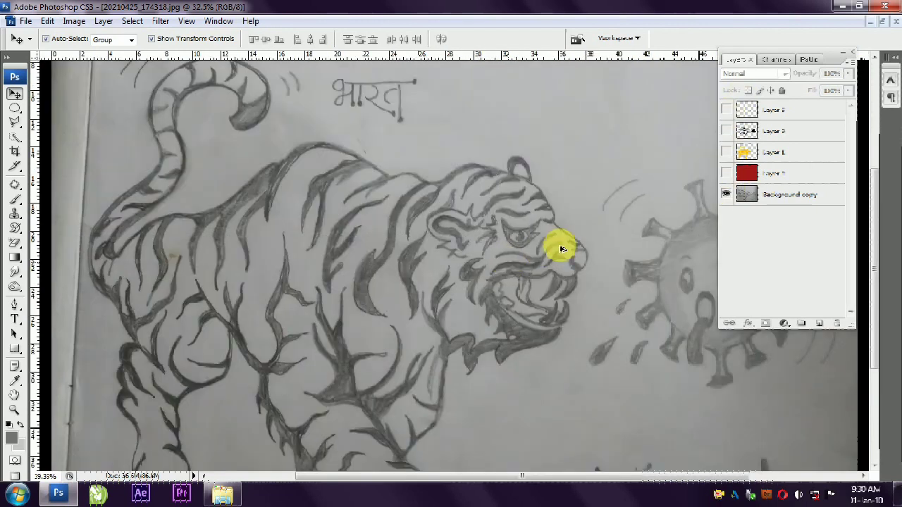
{"action": "scroll", "coordinate": [598, 250], "scroll_direction": "up", "scroll_amount": 1}
{"action": "left_click", "coordinate": [818, 323]}
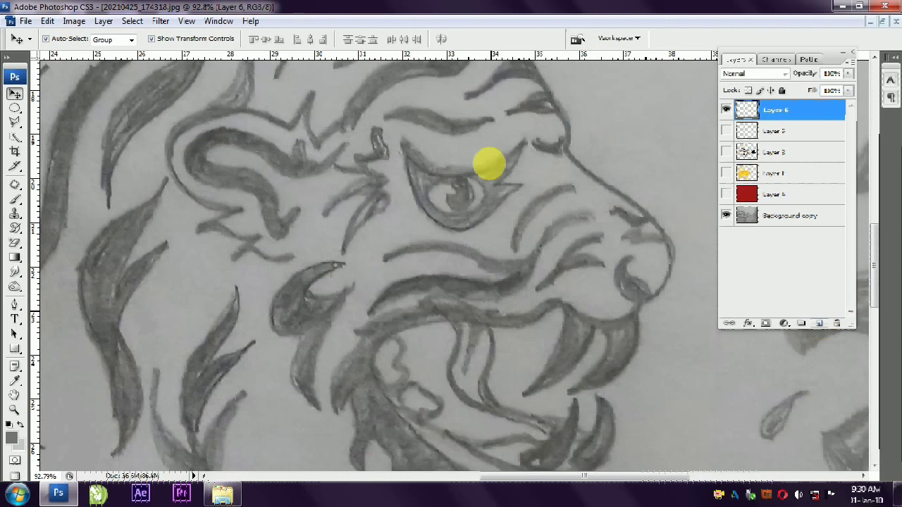
- Trace the tiger's eye outline with the Pen and nudge it slightly right
{"action": "left_click", "coordinate": [15, 304]}
{"action": "left_click", "coordinate": [427, 192]}
{"action": "left_click_drag", "start_coordinate": [448, 214], "coordinate": [443, 210]}
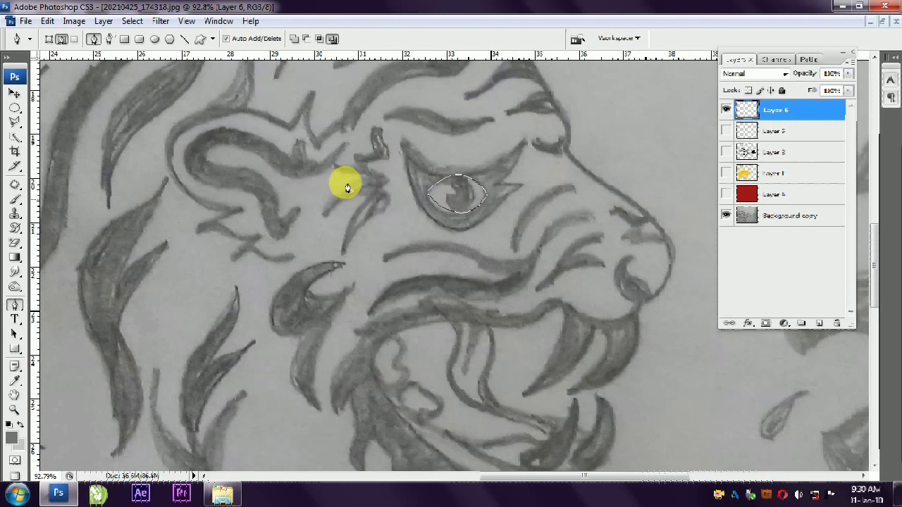
{"action": "key", "text": "a"}
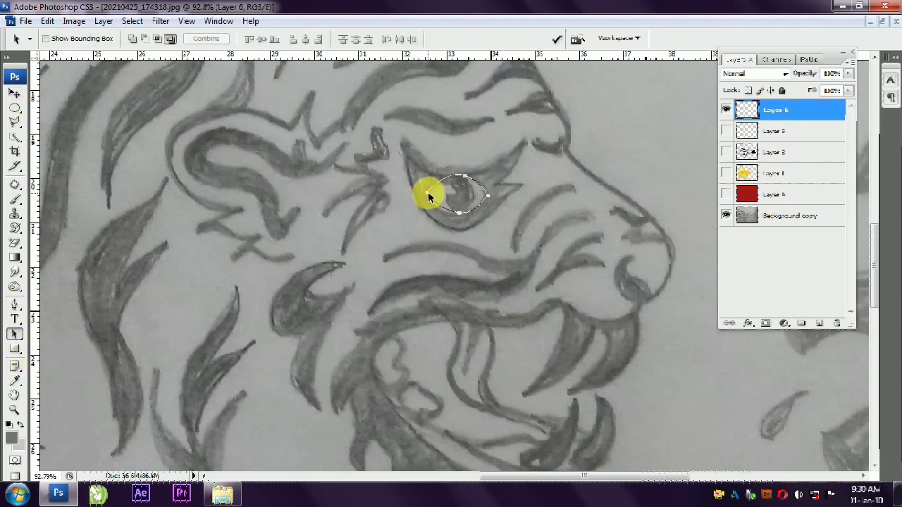
{"action": "left_click_drag", "start_coordinate": [432, 199], "coordinate": [435, 199]}
{"action": "key", "text": "p"}
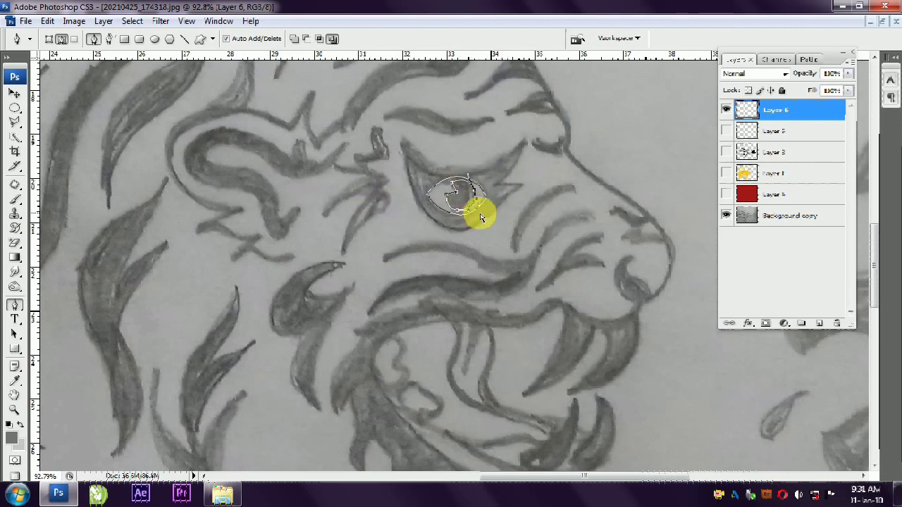
- Set the foreground colour to white
{"action": "left_click", "coordinate": [11, 437]}
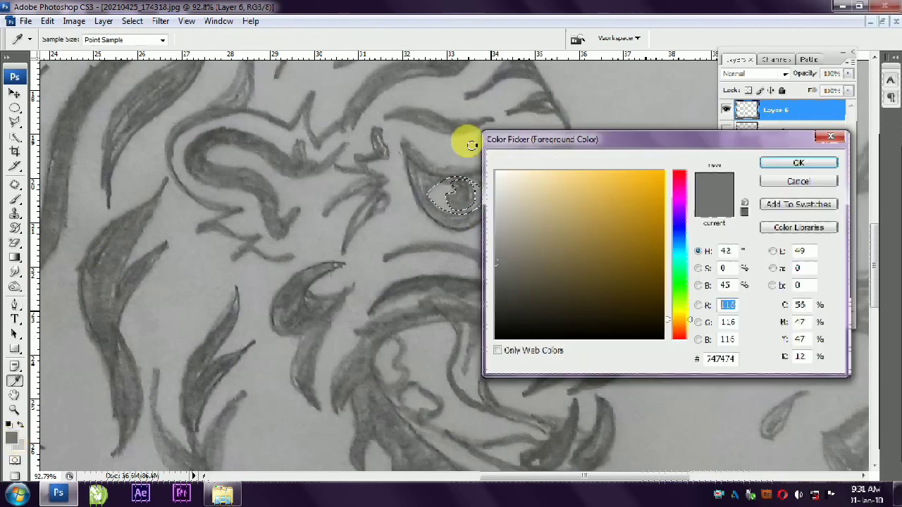
{"action": "left_click", "coordinate": [796, 162]}
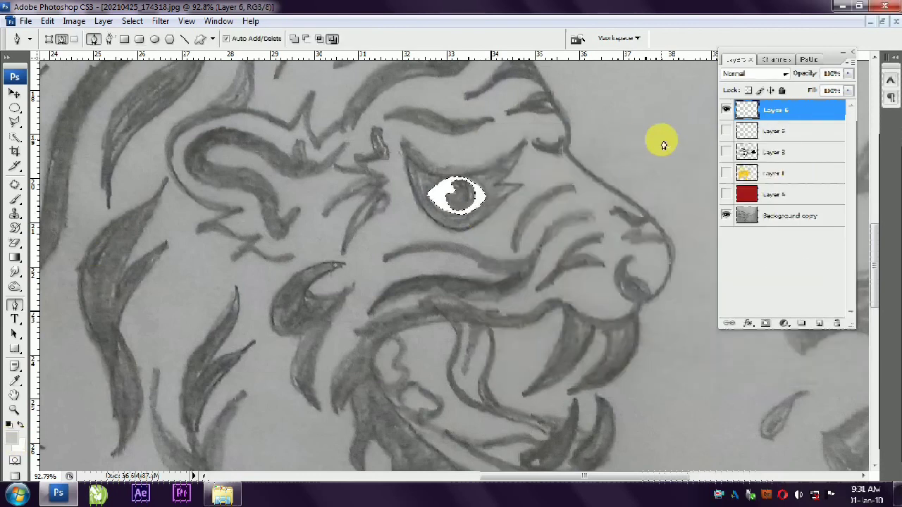
{"action": "key", "text": "m"}
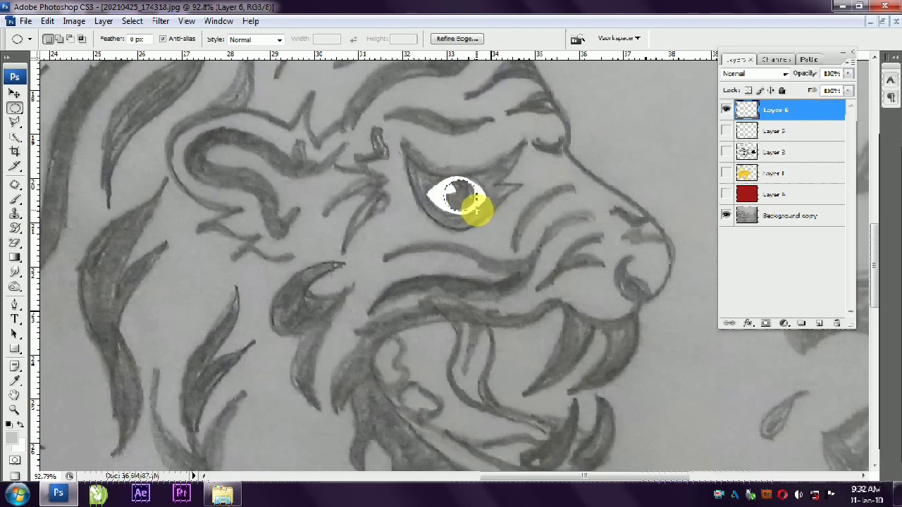
- Start a gradient from the blue-white-orange preset, moving the blue stop to 24%
{"action": "left_click", "coordinate": [15, 258]}
{"action": "left_click", "coordinate": [62, 40]}
{"action": "left_click", "coordinate": [297, 124]}
{"action": "left_click", "coordinate": [270, 120]}
{"action": "left_click_drag", "start_coordinate": [331, 281], "coordinate": [355, 281]}
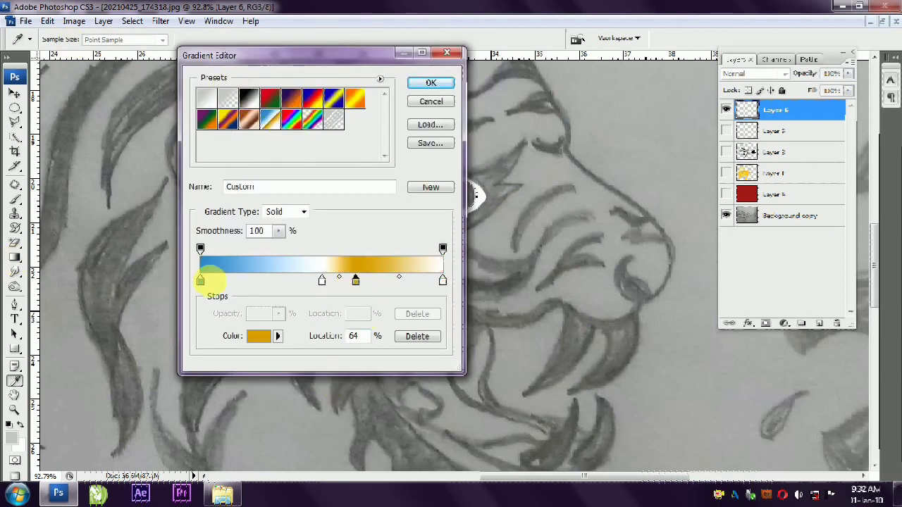
{"action": "left_click_drag", "start_coordinate": [227, 285], "coordinate": [258, 289]}
- Add another blue stop and make the right end stop dark navy
{"action": "left_click", "coordinate": [386, 282]}
{"action": "left_click", "coordinate": [441, 282]}
{"action": "left_click_drag", "start_coordinate": [441, 285], "coordinate": [441, 291]}
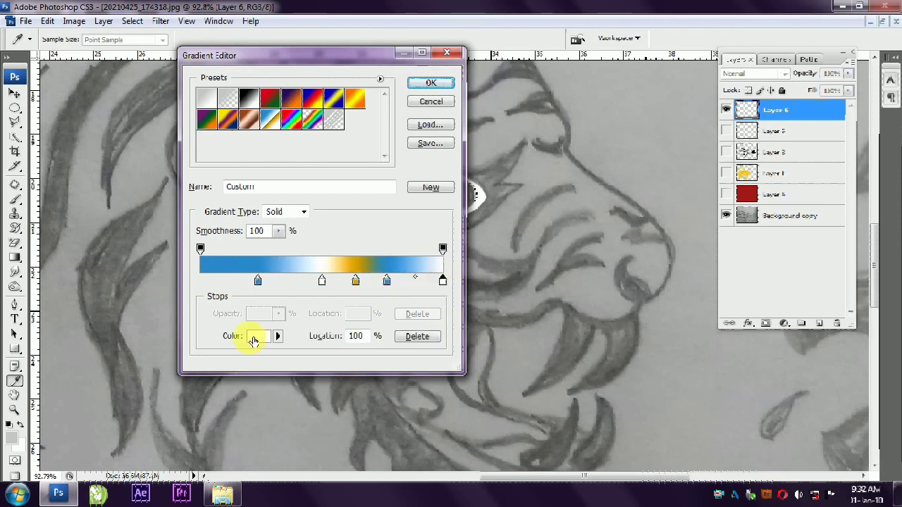
{"action": "left_click", "coordinate": [253, 341]}
{"action": "left_click", "coordinate": [680, 231]}
{"action": "left_click", "coordinate": [643, 303]}
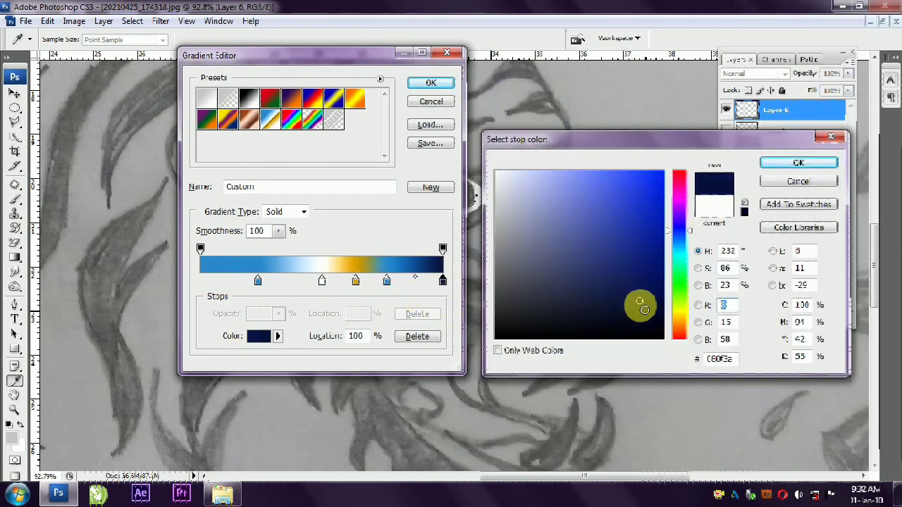
{"action": "left_click", "coordinate": [796, 167]}
- Remove the orange stop, add a navy left stop, and place blue stops at 37% and 63%
{"action": "left_click_drag", "start_coordinate": [355, 280], "coordinate": [352, 362]}
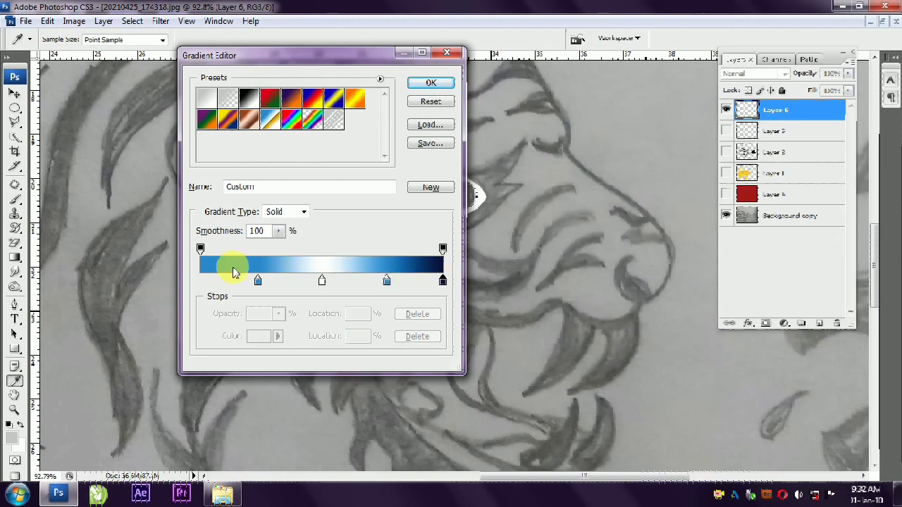
{"action": "left_click", "coordinate": [202, 280]}
{"action": "left_click_drag", "start_coordinate": [274, 284], "coordinate": [292, 282]}
{"action": "left_click_drag", "start_coordinate": [385, 283], "coordinate": [358, 283]}
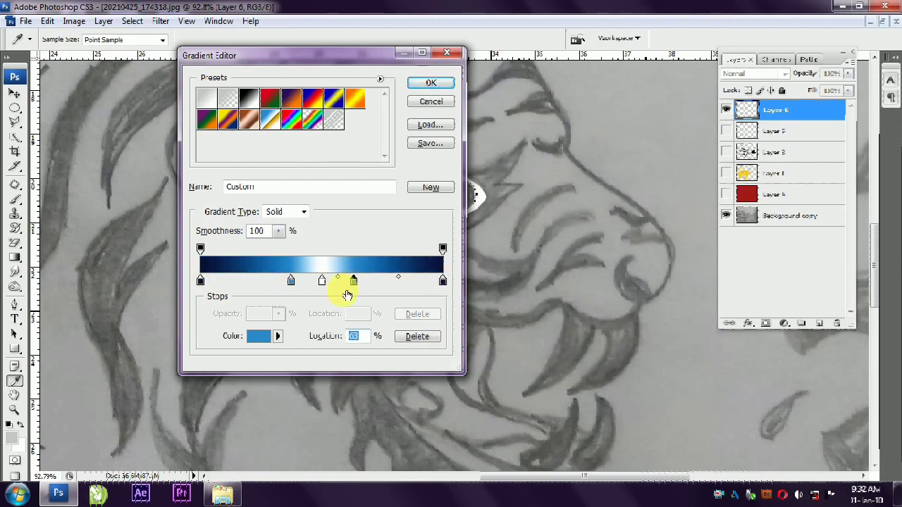
{"action": "left_click", "coordinate": [432, 85]}
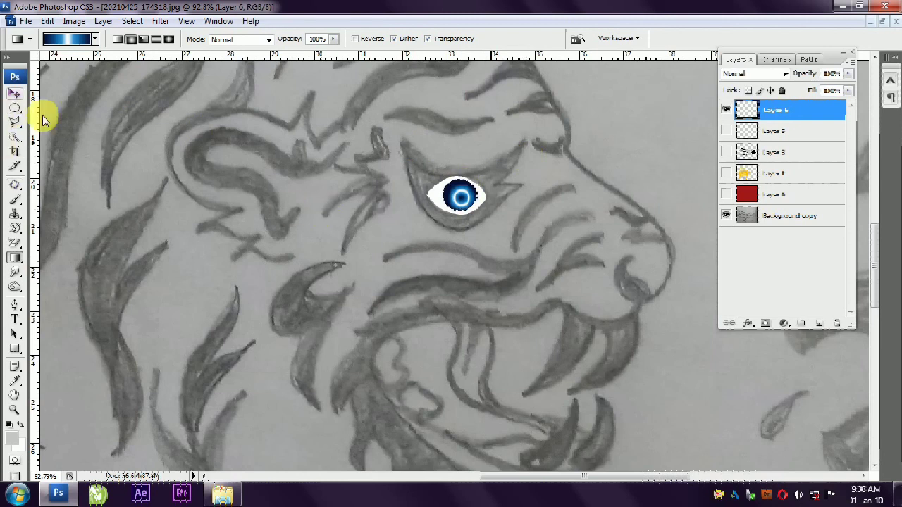
- Move Layer 5 above Layer 6, reselect Layer 6, and add a new layer
{"action": "left_click", "coordinate": [15, 95]}
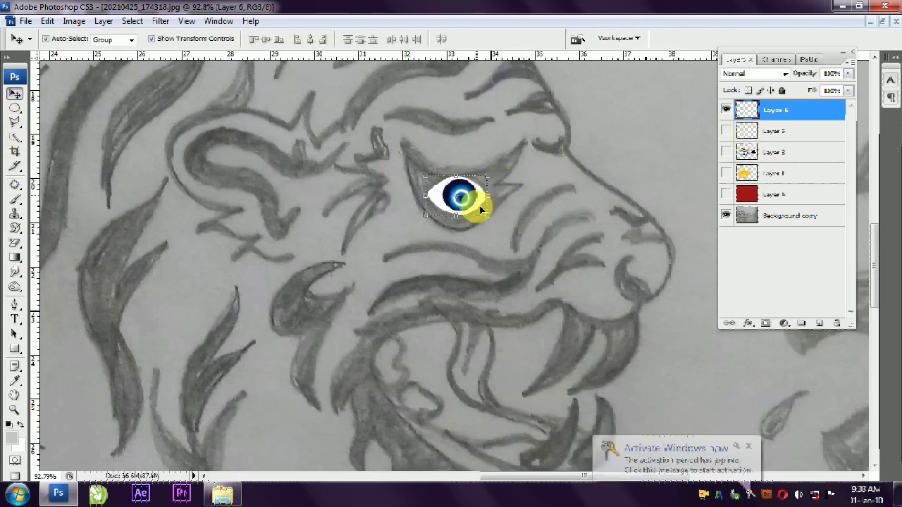
{"action": "mouse_move", "coordinate": [773, 130]}
{"action": "left_mouse_down"}
{"action": "mouse_move", "coordinate": [774, 96]}
{"action": "mouse_move", "coordinate": [774, 134]}
{"action": "left_mouse_up"}
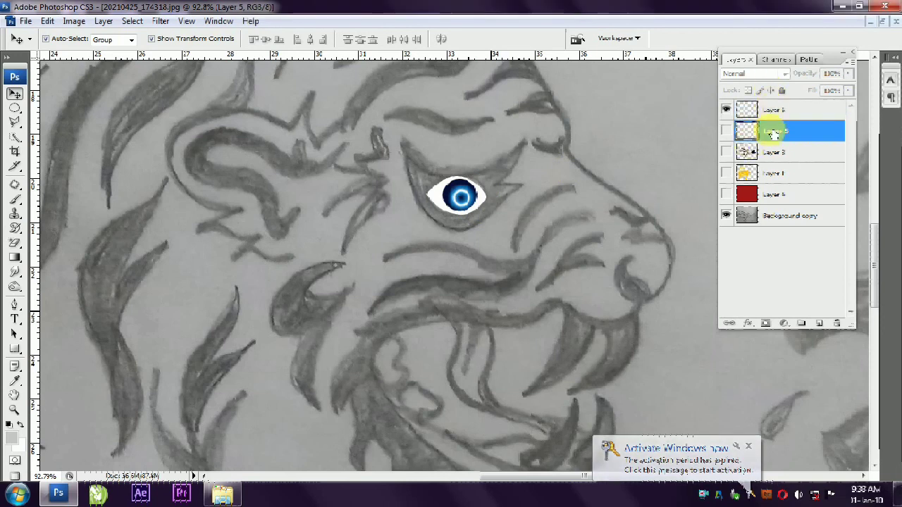
{"action": "left_click", "coordinate": [462, 193]}
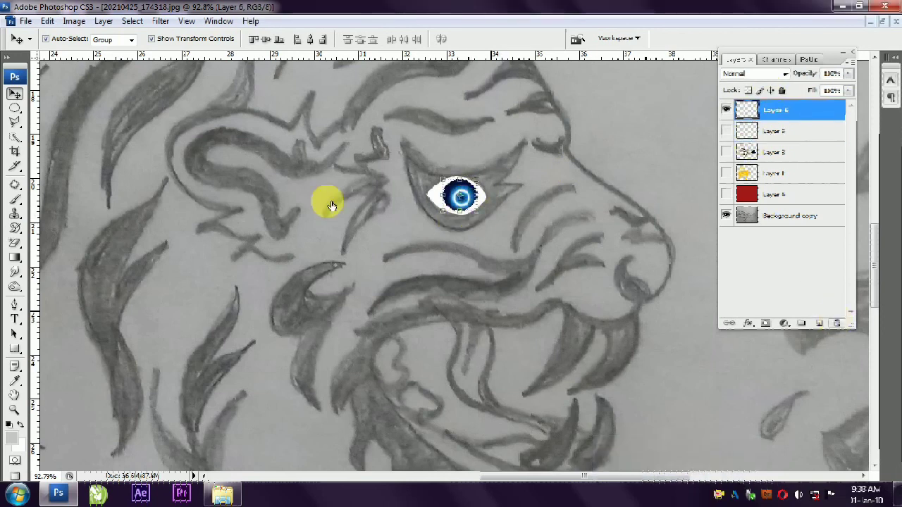
{"action": "left_click", "coordinate": [819, 323]}
- Move Layer 6 above Layer 7 and select the Background copy layer
{"action": "key", "text": "g"}
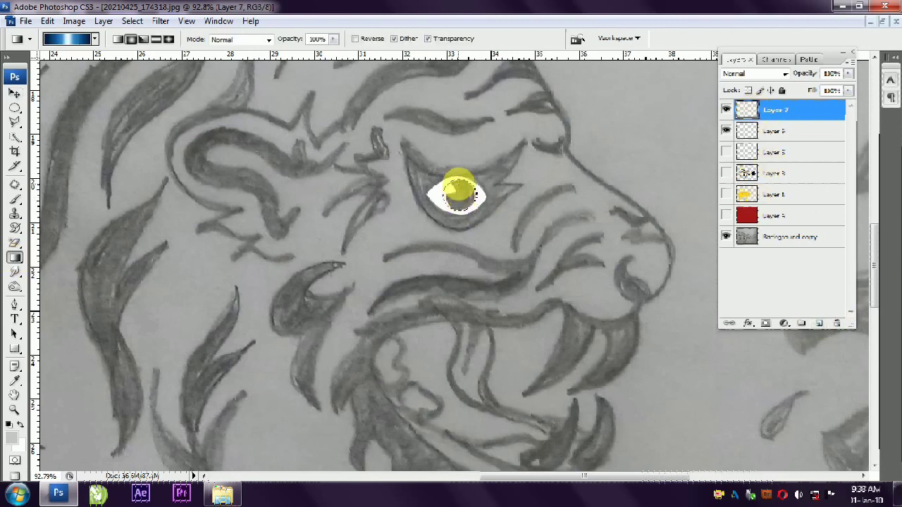
{"action": "left_click", "coordinate": [14, 94]}
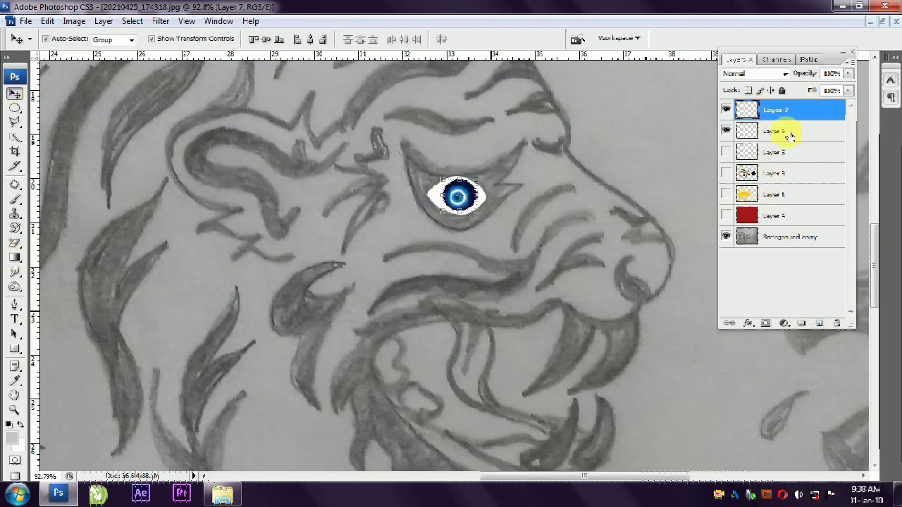
{"action": "left_click_drag", "start_coordinate": [790, 136], "coordinate": [785, 111]}
{"action": "left_click", "coordinate": [789, 236]}
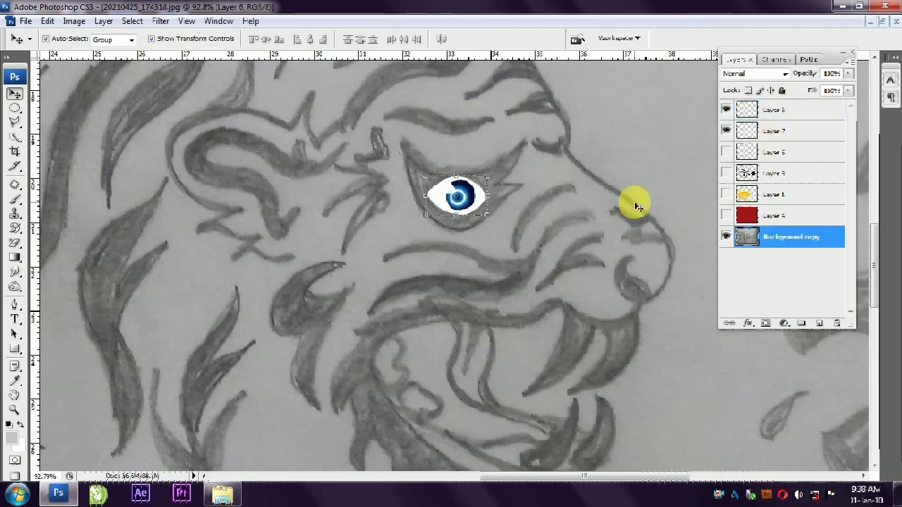
- Show Layers 5, 3, 1 and 4 to preview the fully coloured tiger
{"action": "scroll", "coordinate": [468, 229], "scroll_direction": "down", "scroll_amount": 2}
{"action": "scroll", "coordinate": [465, 229], "scroll_direction": "down", "scroll_amount": 2}
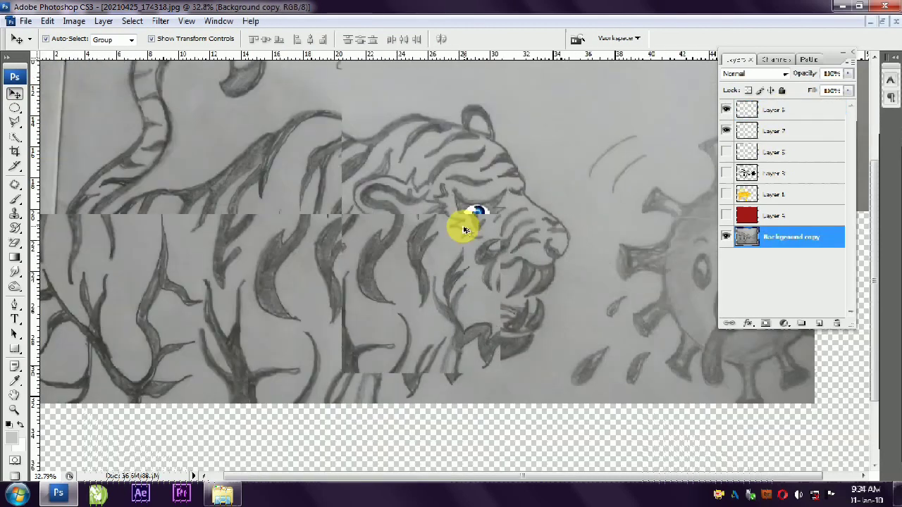
{"action": "left_click", "coordinate": [725, 152]}
{"action": "left_click", "coordinate": [725, 173]}
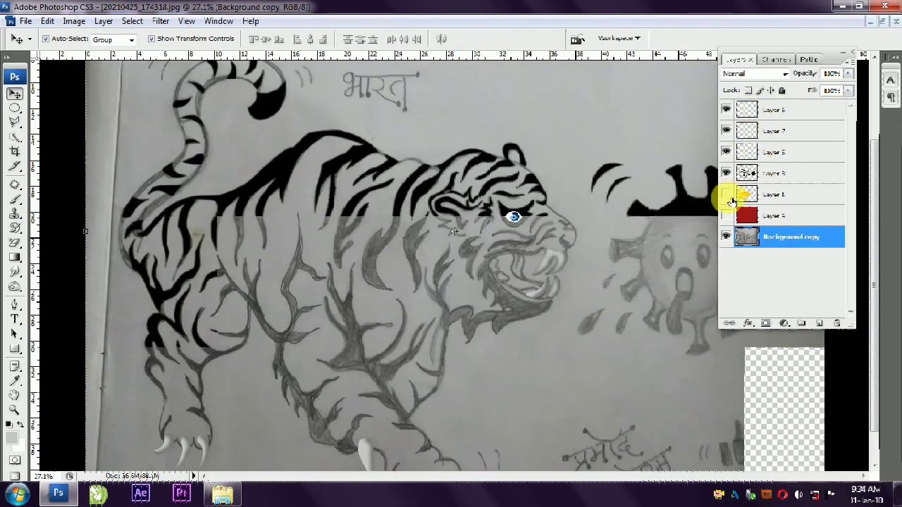
{"action": "left_click", "coordinate": [726, 193]}
{"action": "left_click", "coordinate": [726, 215]}
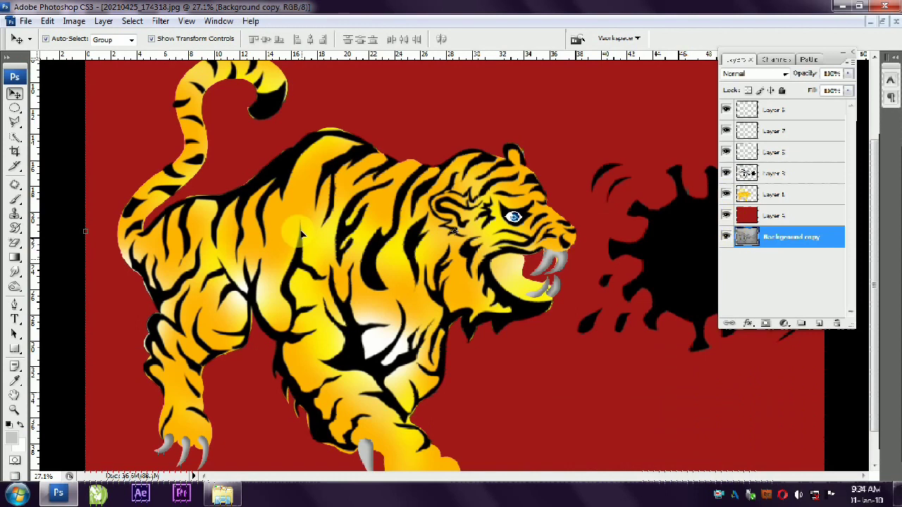
- Hide the red background, yellow fill, stripes and upper layers, leaving only the pencil sketch
{"action": "scroll", "coordinate": [447, 336], "scroll_direction": "down", "scroll_amount": 1}
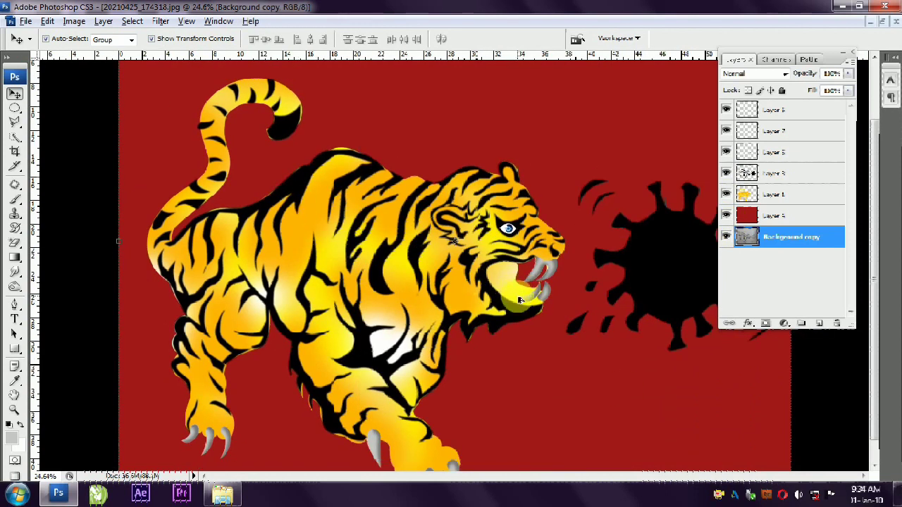
{"action": "left_click", "coordinate": [726, 214]}
{"action": "left_click", "coordinate": [725, 194]}
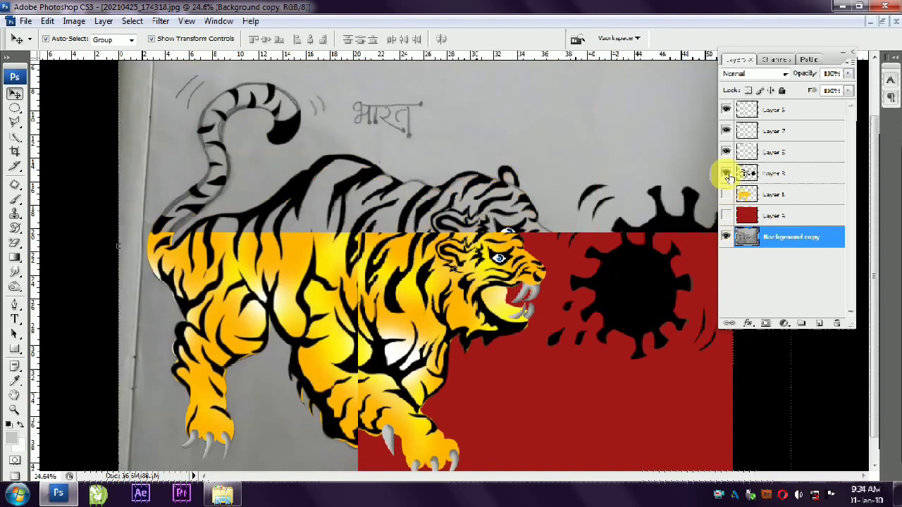
{"action": "left_click_drag", "start_coordinate": [726, 176], "coordinate": [722, 111]}
{"action": "scroll", "coordinate": [573, 301], "scroll_direction": "up", "scroll_amount": 2}
{"action": "scroll", "coordinate": [514, 298], "scroll_direction": "up", "scroll_amount": 1}
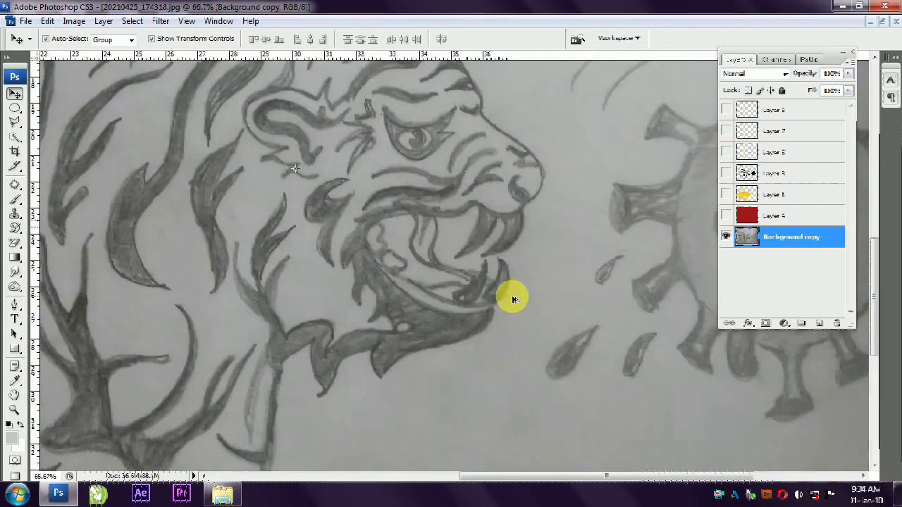
{"action": "scroll", "coordinate": [513, 233], "scroll_direction": "down", "scroll_amount": 2}
- Trace a closed Pen outline around the tongue inside the tiger's mouth
{"action": "scroll", "coordinate": [261, 202], "scroll_direction": "up", "scroll_amount": 1}
{"action": "left_click", "coordinate": [14, 305]}
{"action": "left_click_drag", "start_coordinate": [332, 191], "coordinate": [384, 189]}
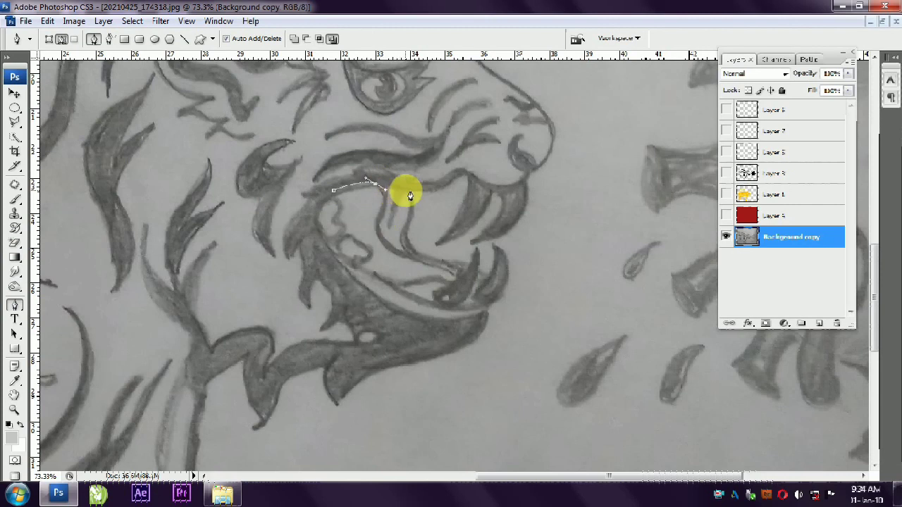
{"action": "left_click_drag", "start_coordinate": [410, 251], "coordinate": [443, 261]}
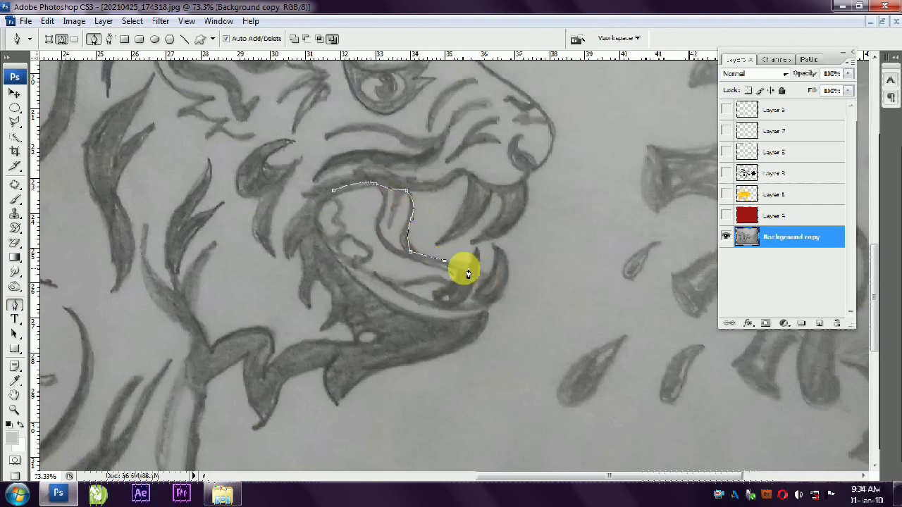
{"action": "left_click", "coordinate": [371, 275]}
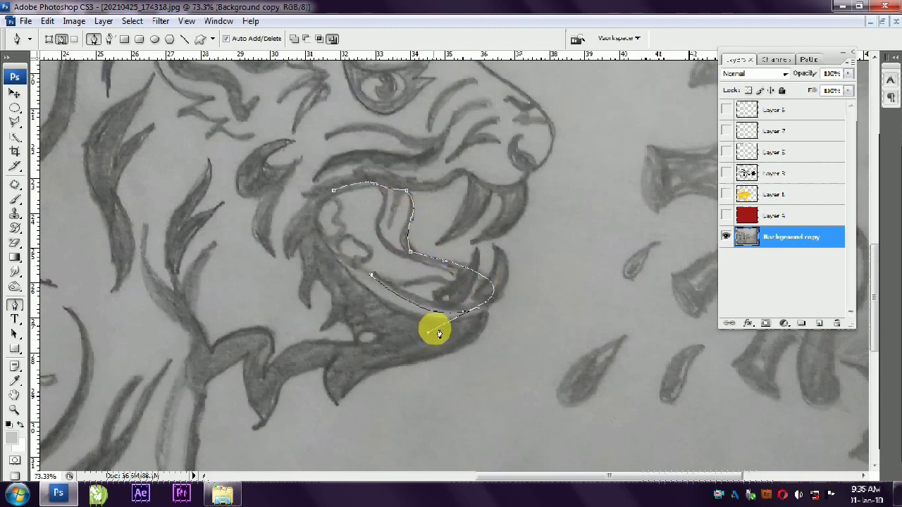
{"action": "left_click_drag", "start_coordinate": [320, 202], "coordinate": [348, 167]}
{"action": "left_click", "coordinate": [338, 196]}
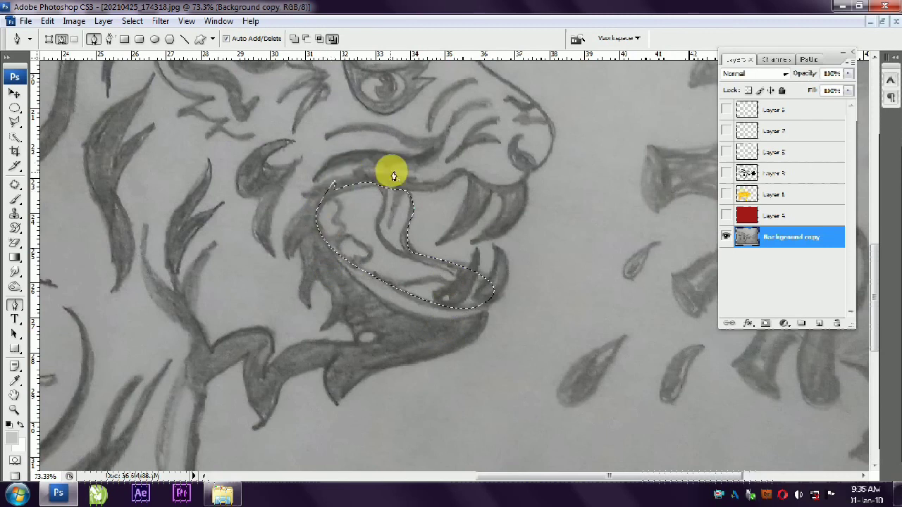
- Fill the tongue with red #f42525 on new Layer 8 at 59% opacity
{"action": "left_click", "coordinate": [818, 322]}
{"action": "left_click", "coordinate": [17, 444]}
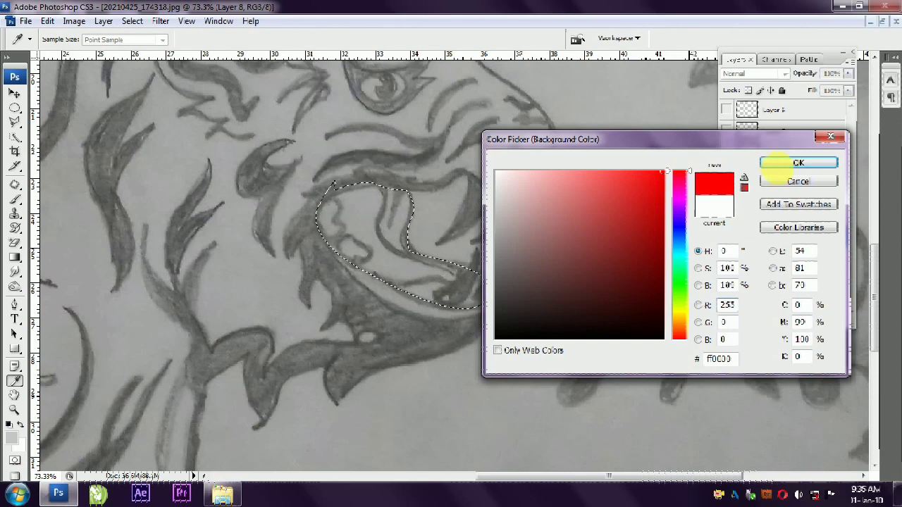
{"action": "left_click", "coordinate": [782, 163]}
{"action": "key", "text": "ctrl+BackSpace"}
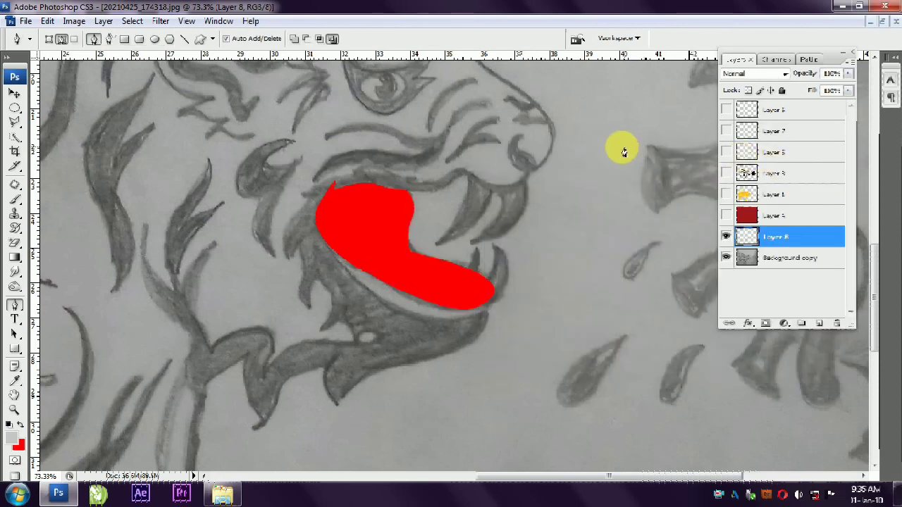
{"action": "key", "text": "ctrl+d"}
{"action": "key", "text": "5"}
{"action": "key", "text": "9"}
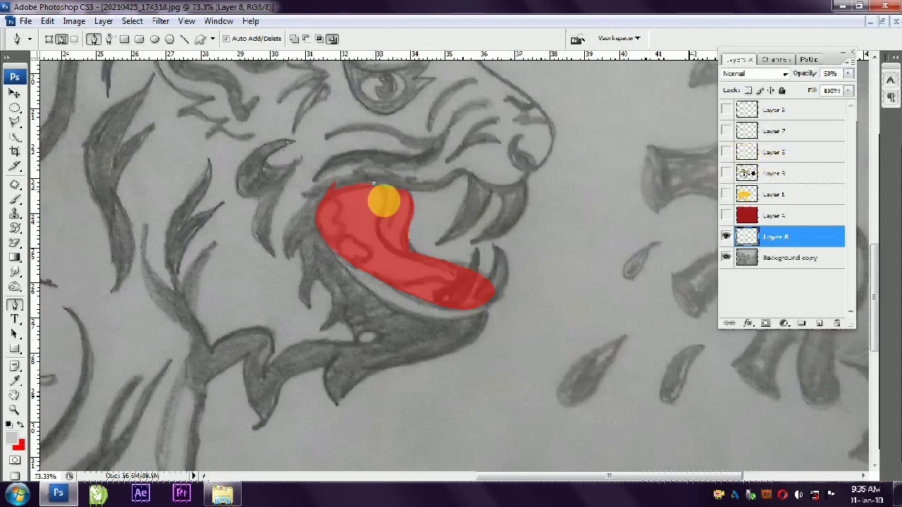
{"action": "left_click", "coordinate": [412, 257]}
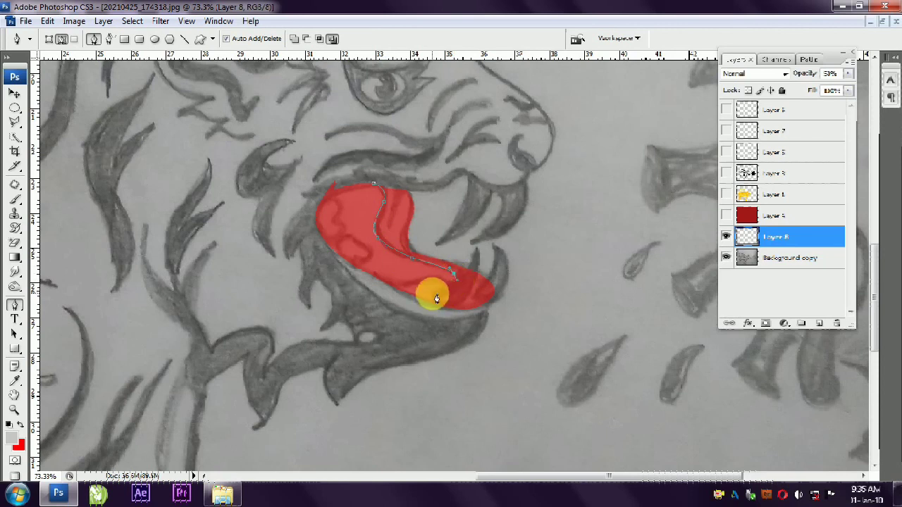
- Trace a Pen path around the mouth area below and around the tongue
{"action": "mouse_move", "coordinate": [365, 272]}
{"action": "left_mouse_down"}
{"action": "mouse_move", "coordinate": [336, 251]}
{"action": "mouse_move", "coordinate": [358, 292]}
{"action": "mouse_move", "coordinate": [375, 295]}
{"action": "left_mouse_up"}
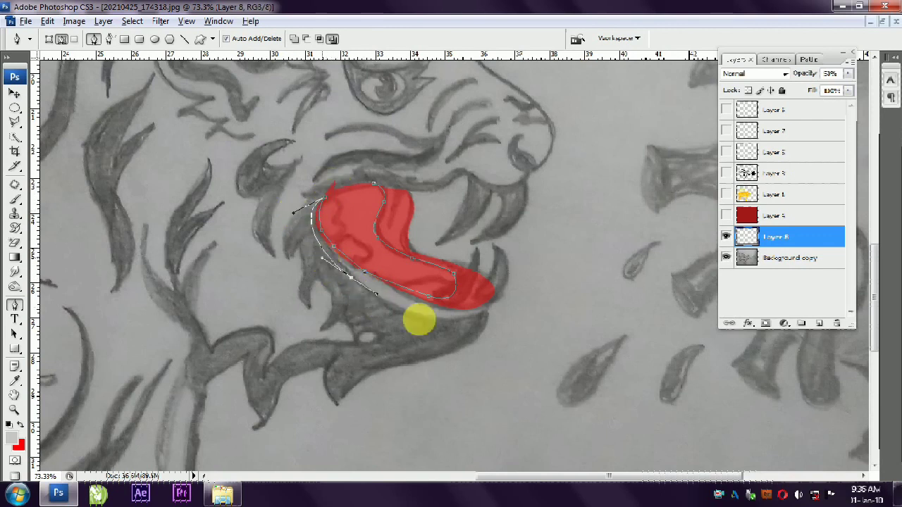
{"action": "left_click_drag", "start_coordinate": [473, 328], "coordinate": [469, 325]}
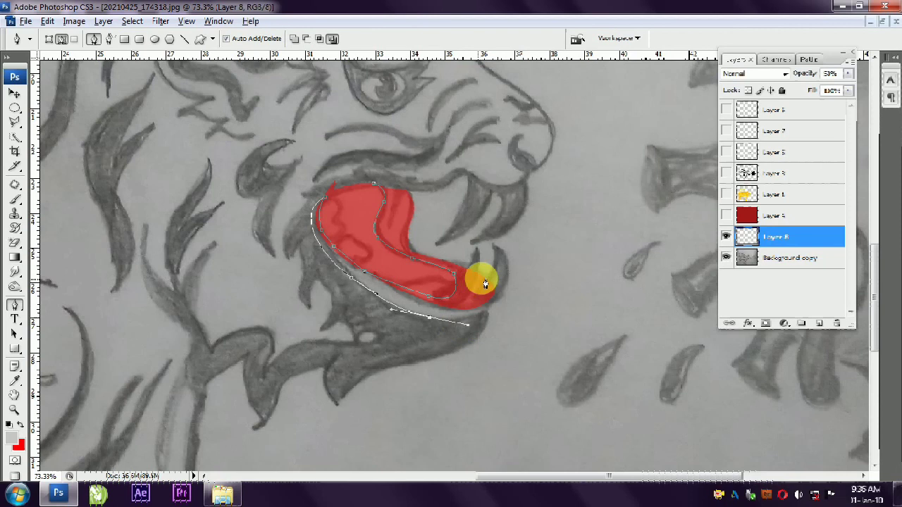
{"action": "mouse_move", "coordinate": [413, 250]}
{"action": "left_mouse_down"}
{"action": "mouse_move", "coordinate": [423, 245]}
{"action": "mouse_move", "coordinate": [413, 217]}
{"action": "left_mouse_up"}
{"action": "left_click_drag", "start_coordinate": [403, 184], "coordinate": [375, 186]}
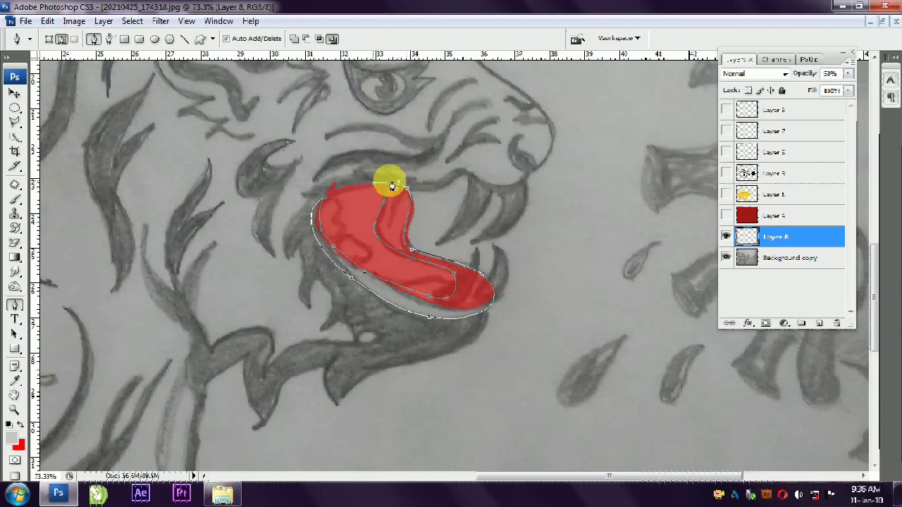
- Add Layer 9, load the path as a selection, and pick dark red #4c2121
{"action": "left_click", "coordinate": [820, 323]}
{"action": "key", "text": "ctrl+Return"}
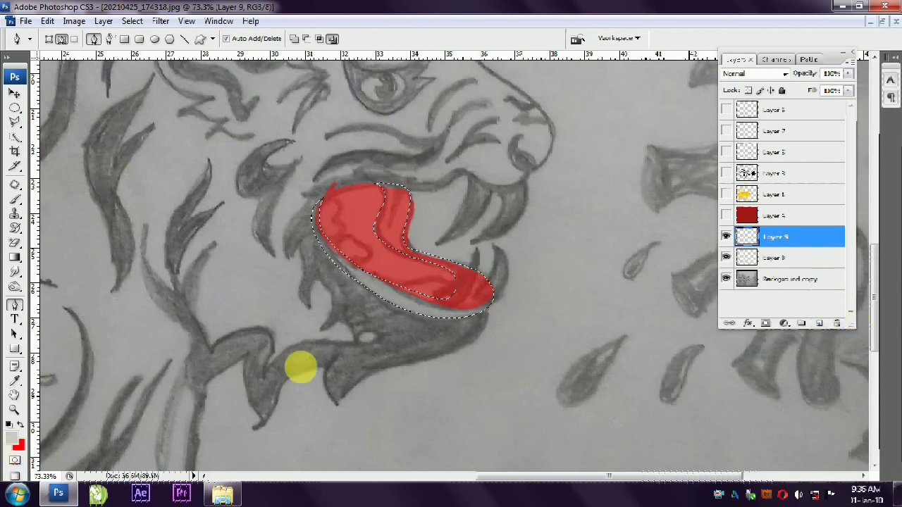
{"action": "left_click", "coordinate": [18, 445]}
{"action": "left_click_drag", "start_coordinate": [545, 272], "coordinate": [590, 287]}
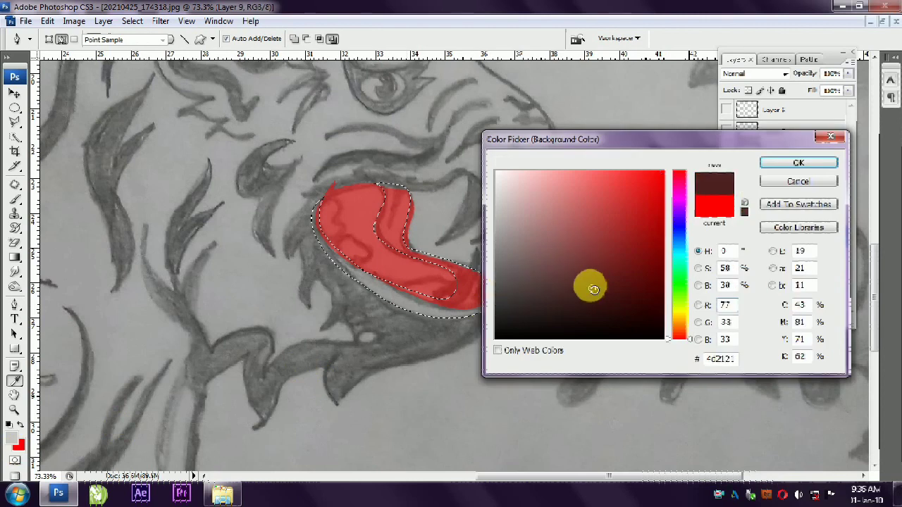
- Fill the mouth selection on Layer 9 with dark red #4c2121 and deselect
{"action": "left_click", "coordinate": [798, 162]}
{"action": "key", "text": "ctrl+BackSpace"}
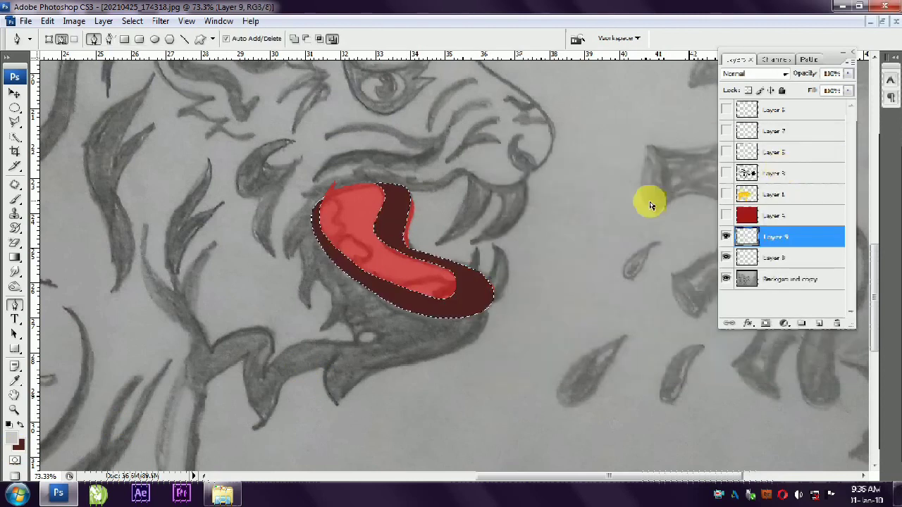
{"action": "key", "text": "v"}
{"action": "left_click", "coordinate": [342, 202]}
{"action": "key", "text": "ctrl+d"}
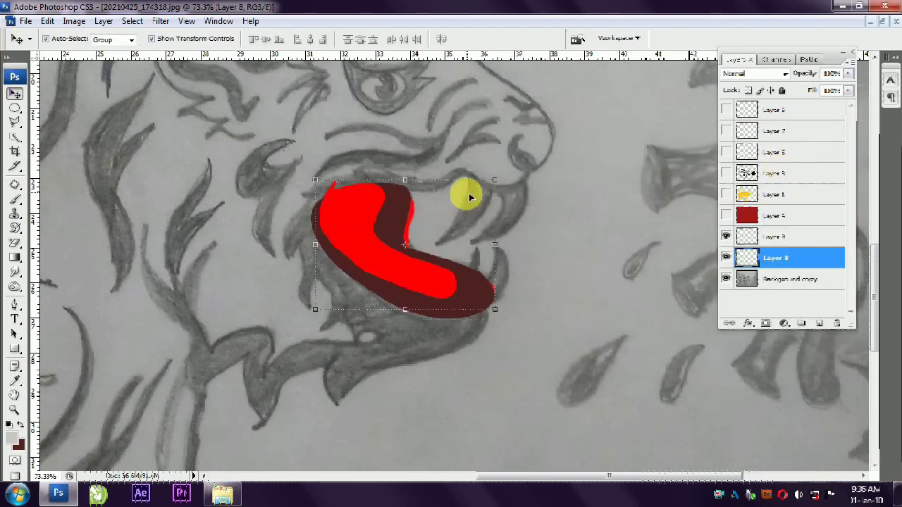
- Shade the red tongue's edges dark red with a 150 px brush, then show all colour layers
{"action": "left_click", "coordinate": [745, 258], "text": "ctrl"}
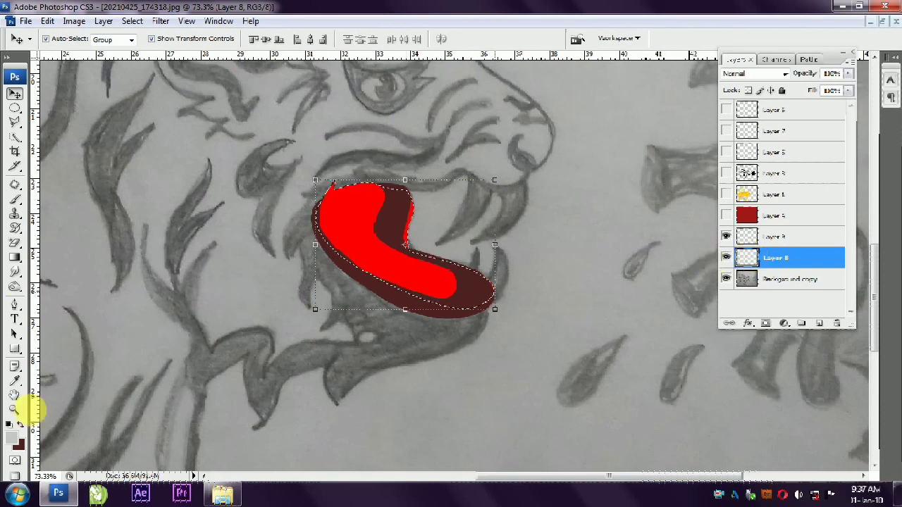
{"action": "left_click", "coordinate": [21, 424]}
{"action": "left_click", "coordinate": [18, 202]}
{"action": "left_click_drag", "start_coordinate": [383, 191], "coordinate": [454, 238]}
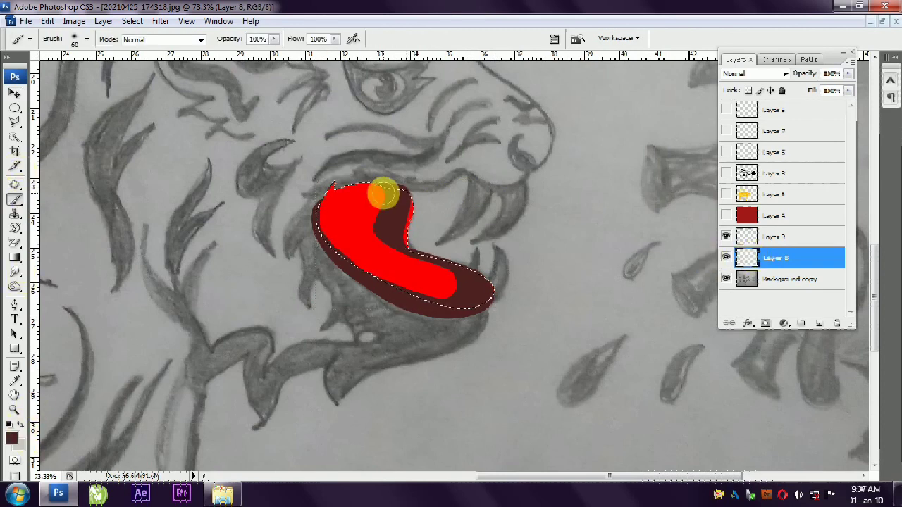
{"action": "key", "text": "ctrl+z"}
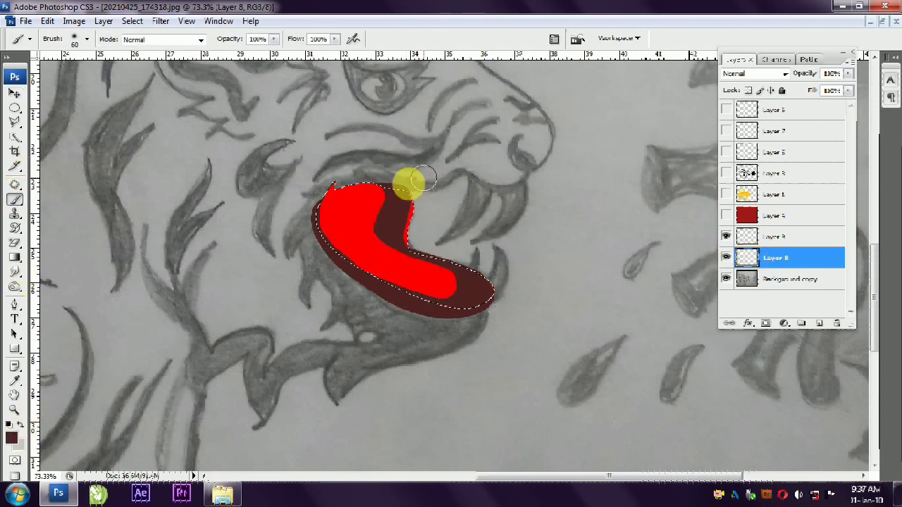
{"action": "key", "text": "bracketright"}
{"action": "key", "text": "bracketright"}
{"action": "key", "text": "bracketright"}
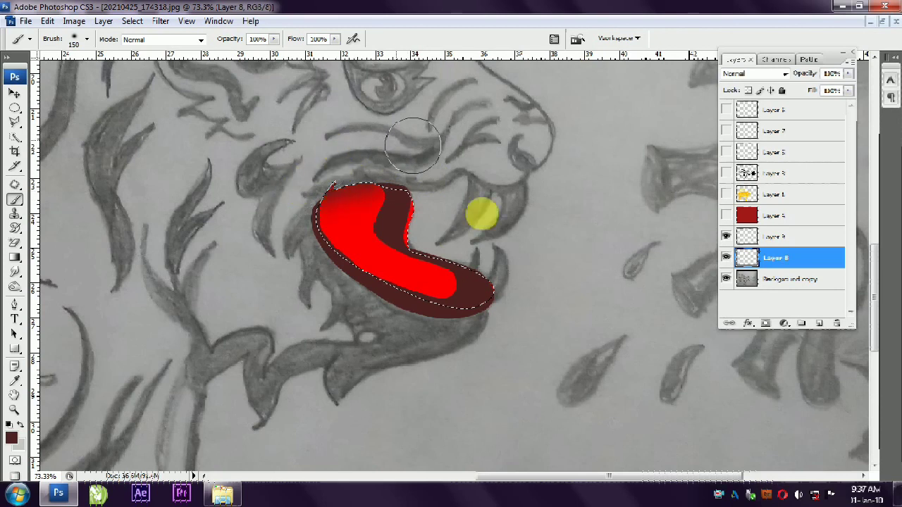
{"action": "mouse_move", "coordinate": [475, 259]}
{"action": "left_mouse_down"}
{"action": "mouse_move", "coordinate": [453, 316]}
{"action": "mouse_move", "coordinate": [308, 237]}
{"action": "mouse_move", "coordinate": [362, 289]}
{"action": "left_mouse_up"}
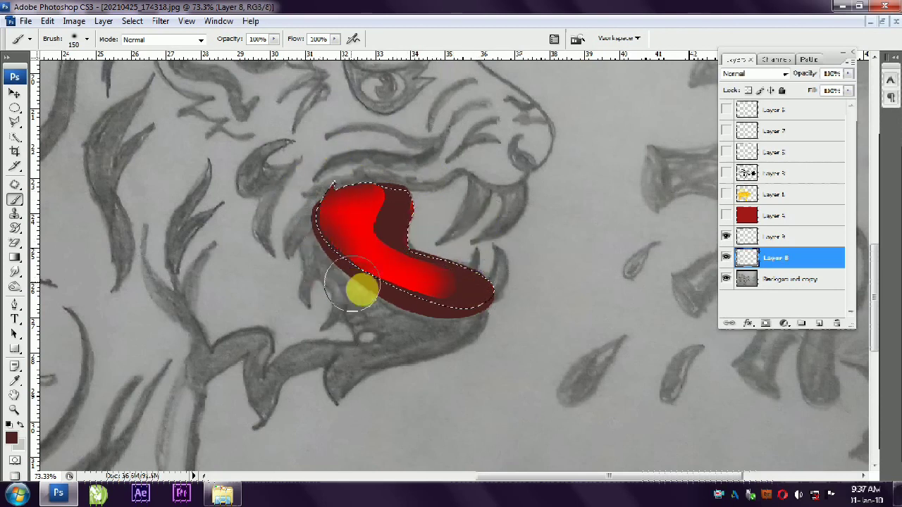
{"action": "left_click", "coordinate": [14, 97]}
{"action": "left_click_drag", "start_coordinate": [728, 229], "coordinate": [728, 112]}
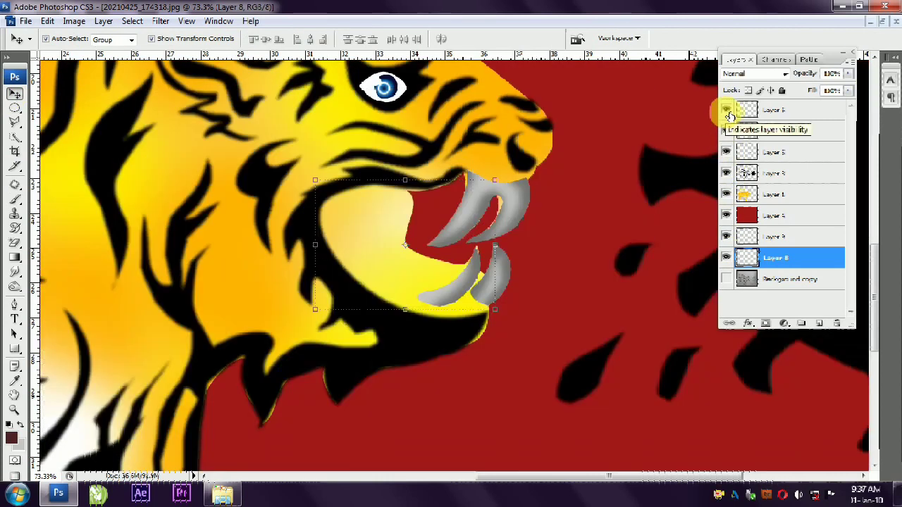
- Move the tongue layers and Layer 5 to the top of the layer stack
{"action": "left_click", "coordinate": [777, 240], "text": "shift"}
{"action": "left_click_drag", "start_coordinate": [781, 251], "coordinate": [780, 110]}
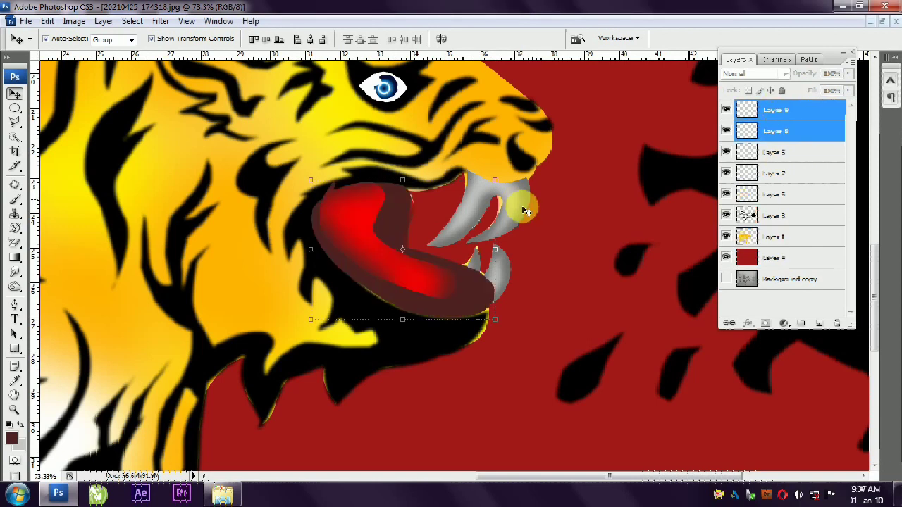
{"action": "left_click_drag", "start_coordinate": [770, 194], "coordinate": [775, 109]}
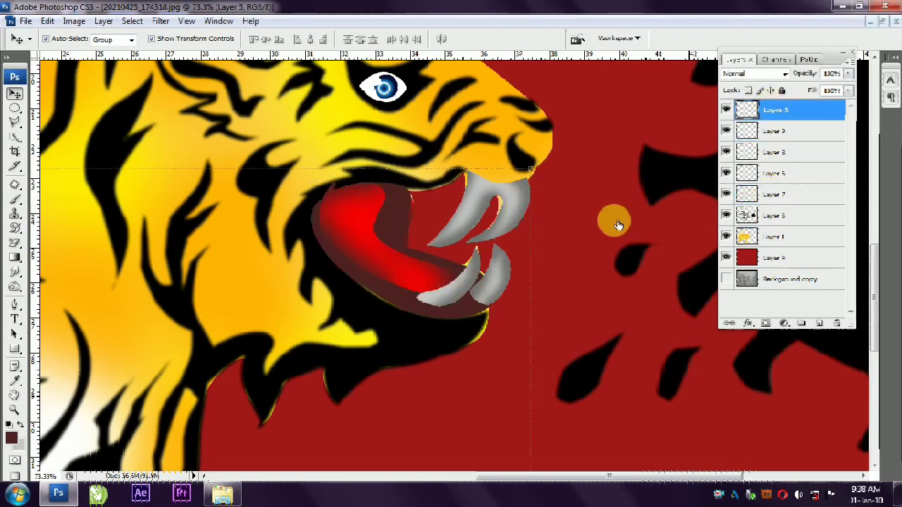
{"action": "scroll", "coordinate": [484, 301], "scroll_direction": "down", "scroll_amount": 2}
{"action": "scroll", "coordinate": [484, 301], "scroll_direction": "down", "scroll_amount": 4}
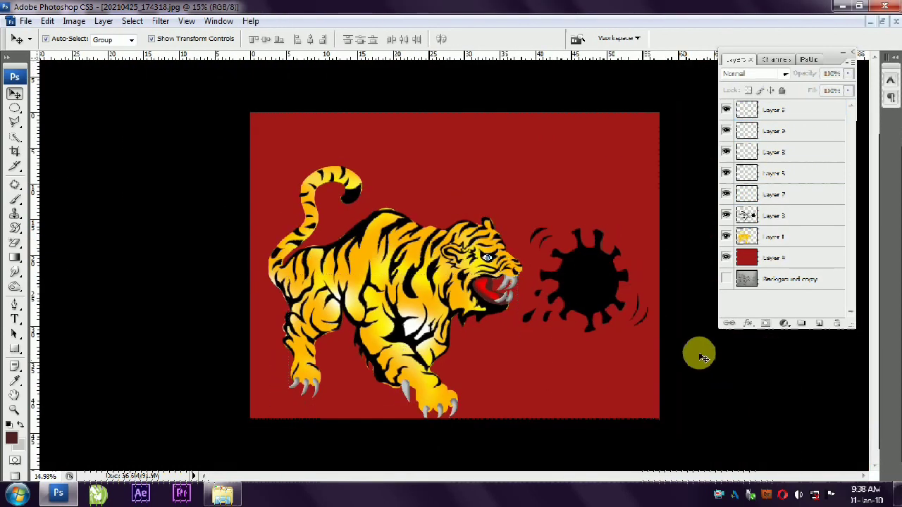
{"action": "scroll", "coordinate": [535, 312], "scroll_direction": "up", "scroll_amount": 2}
{"action": "scroll", "coordinate": [542, 313], "scroll_direction": "up", "scroll_amount": 1}
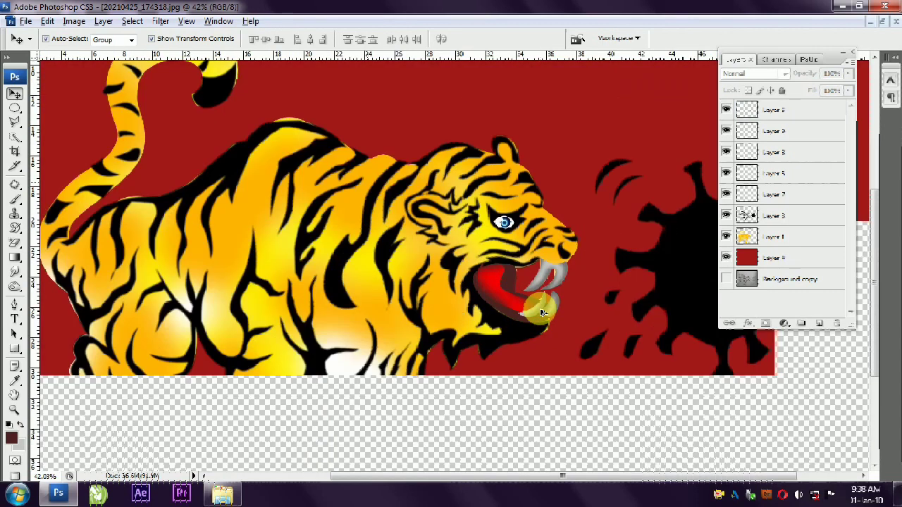
- Commit a Free Transform of the tongue layers, then make the tiger body layer active
{"action": "left_click", "coordinate": [498, 319]}
{"action": "left_click", "coordinate": [557, 327], "text": "shift"}
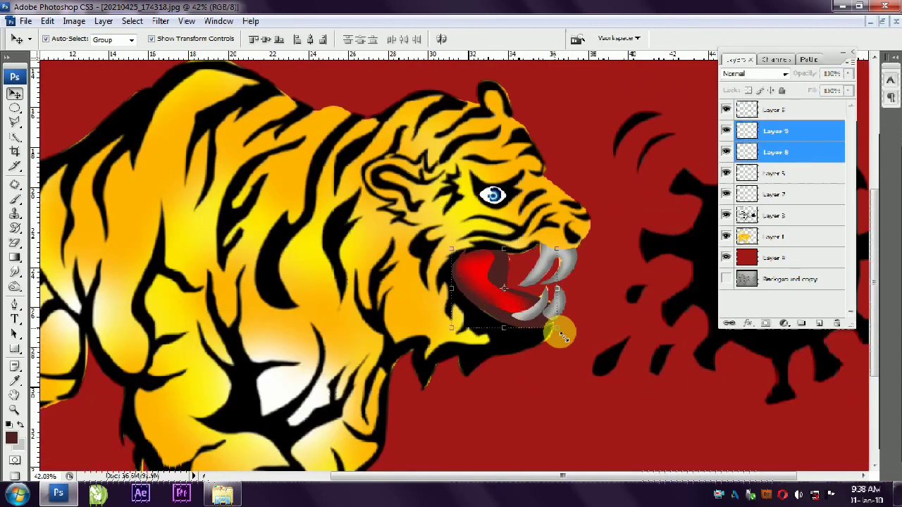
{"action": "key", "text": "ctrl+t"}
{"action": "key", "text": "Return"}
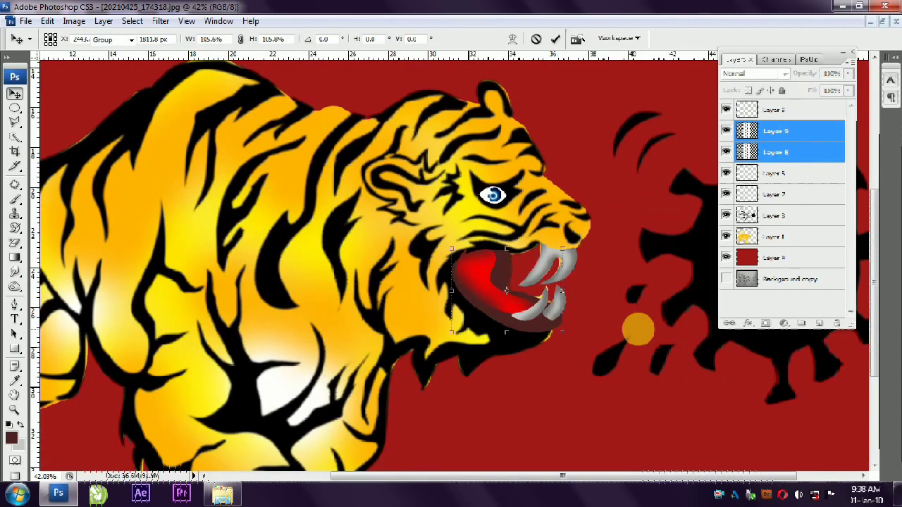
{"action": "left_click", "coordinate": [636, 326]}
{"action": "left_click", "coordinate": [557, 239]}
{"action": "right_click", "coordinate": [22, 244]}
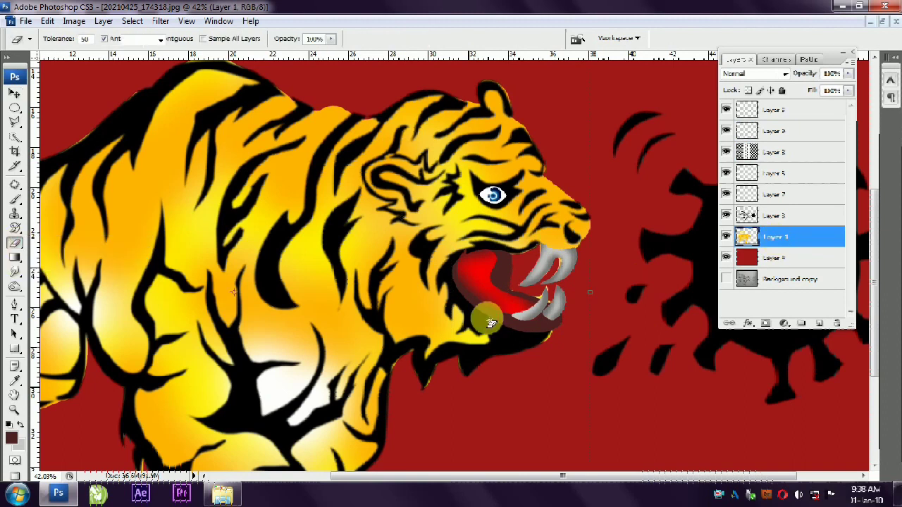
- Erase the stray yellow patch between the teeth and choose black as the painting colour
{"action": "left_click", "coordinate": [56, 242]}
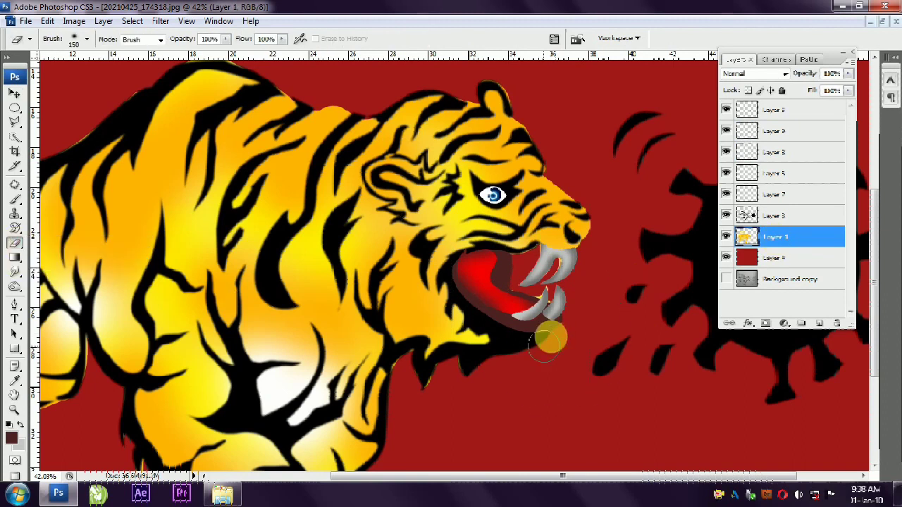
{"action": "left_click_drag", "start_coordinate": [538, 288], "coordinate": [533, 261]}
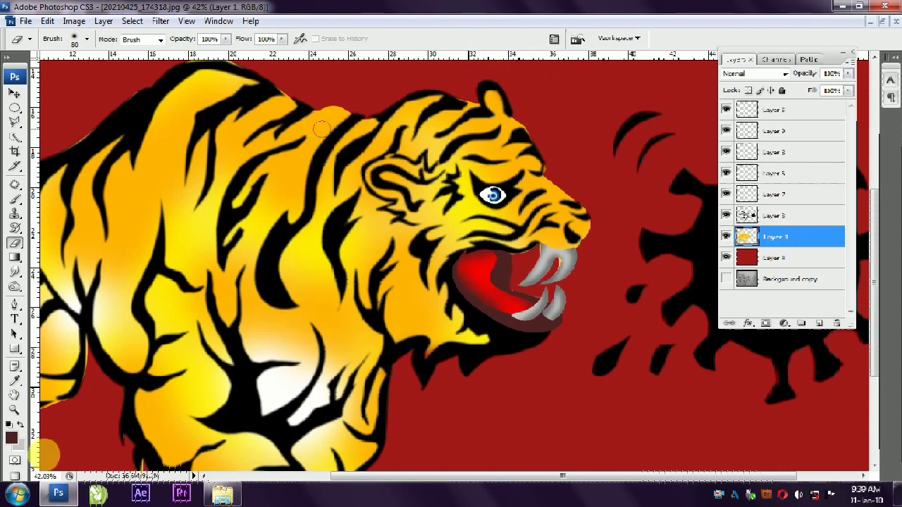
{"action": "left_click", "coordinate": [12, 432]}
{"action": "left_click", "coordinate": [644, 302]}
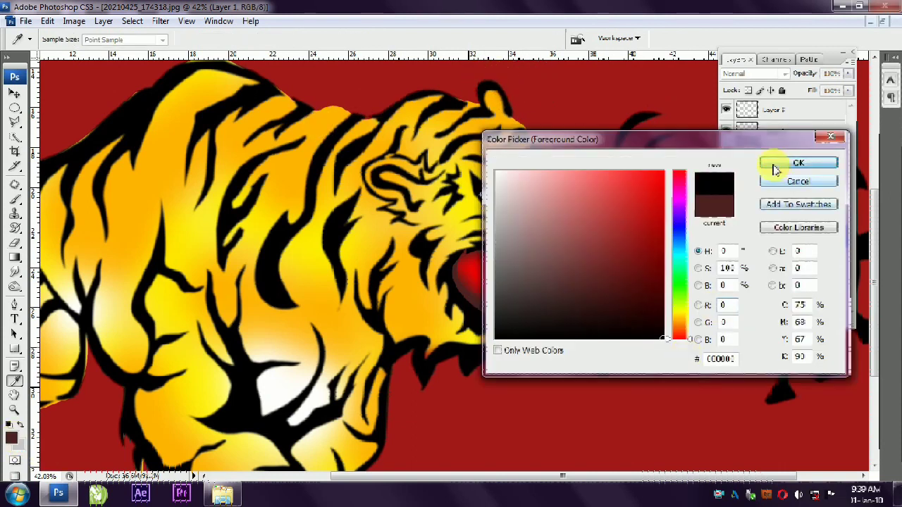
- Load Layer 1's outline as a selection and brush black along the tiger's back and fang edge
{"action": "left_click", "coordinate": [782, 169]}
{"action": "left_click", "coordinate": [749, 237], "text": "ctrl"}
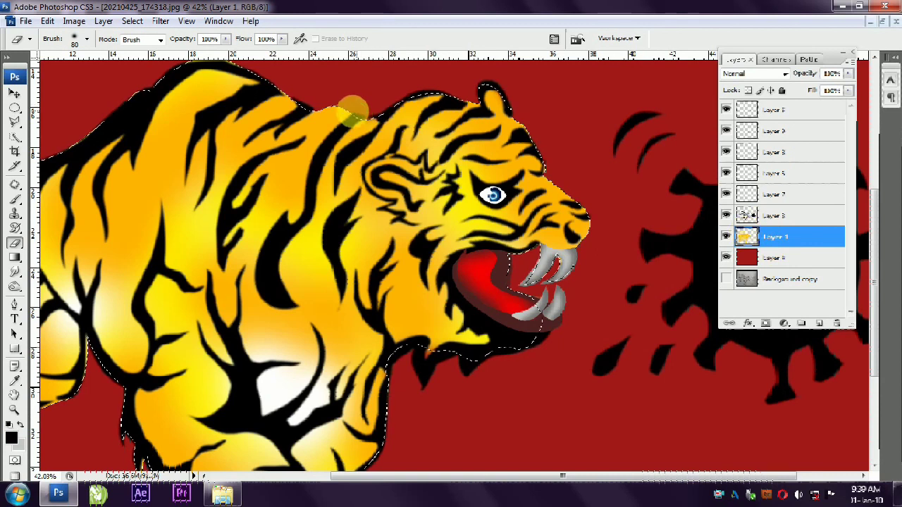
{"action": "left_click", "coordinate": [14, 199]}
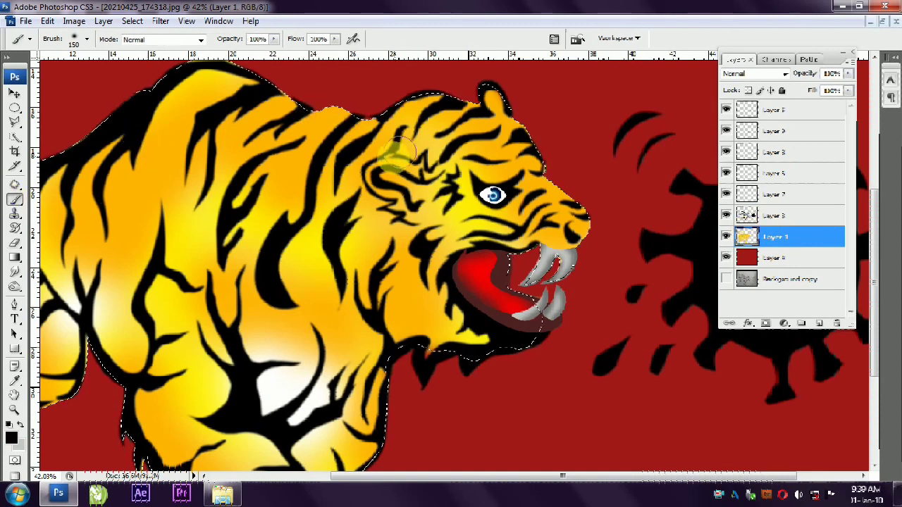
{"action": "mouse_move", "coordinate": [377, 113]}
{"action": "left_mouse_down"}
{"action": "mouse_move", "coordinate": [382, 100]}
{"action": "mouse_move", "coordinate": [272, 81]}
{"action": "mouse_move", "coordinate": [383, 124]}
{"action": "mouse_move", "coordinate": [380, 73]}
{"action": "mouse_move", "coordinate": [383, 105]}
{"action": "mouse_move", "coordinate": [350, 112]}
{"action": "mouse_move", "coordinate": [476, 81]}
{"action": "mouse_move", "coordinate": [472, 102]}
{"action": "mouse_move", "coordinate": [555, 137]}
{"action": "mouse_move", "coordinate": [598, 88]}
{"action": "mouse_move", "coordinate": [625, 118]}
{"action": "mouse_move", "coordinate": [574, 162]}
{"action": "left_mouse_up"}
{"action": "key", "text": "bracketleft"}
{"action": "key", "text": "bracketleft"}
{"action": "key", "text": "bracketleft"}
{"action": "scroll", "coordinate": [556, 137], "scroll_direction": "down", "scroll_amount": 3}
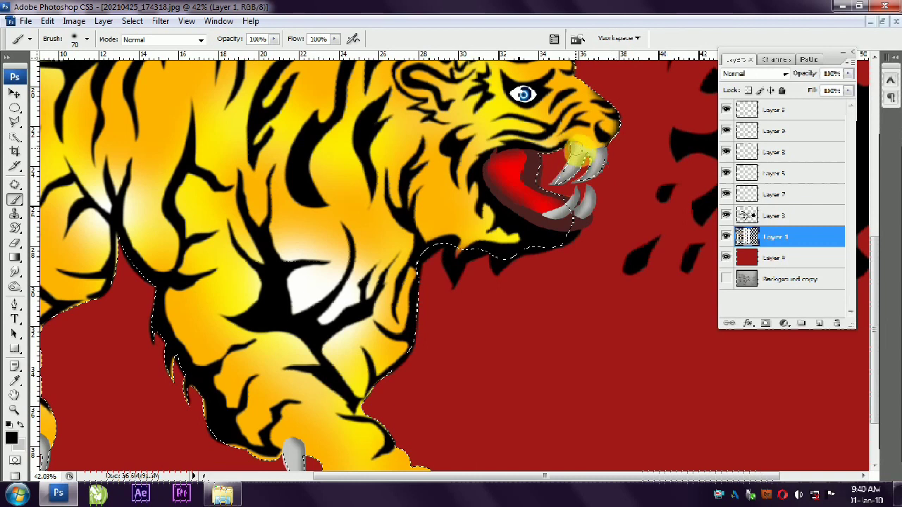
{"action": "left_click_drag", "start_coordinate": [620, 140], "coordinate": [540, 157]}
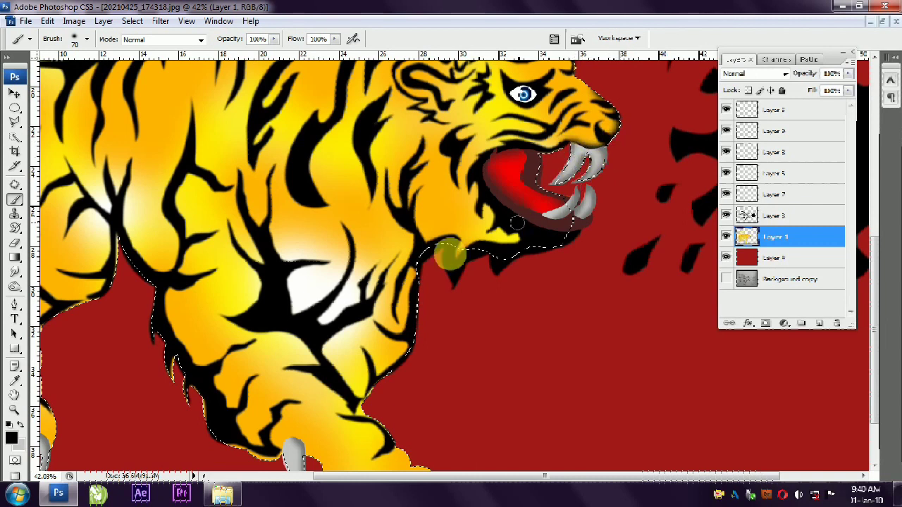
- Shade the paw, front leg, back leg and tail edges in black with a size 70 brush
{"action": "mouse_move", "coordinate": [473, 202]}
{"action": "left_mouse_down"}
{"action": "mouse_move", "coordinate": [487, 130]}
{"action": "mouse_move", "coordinate": [504, 129]}
{"action": "left_mouse_up"}
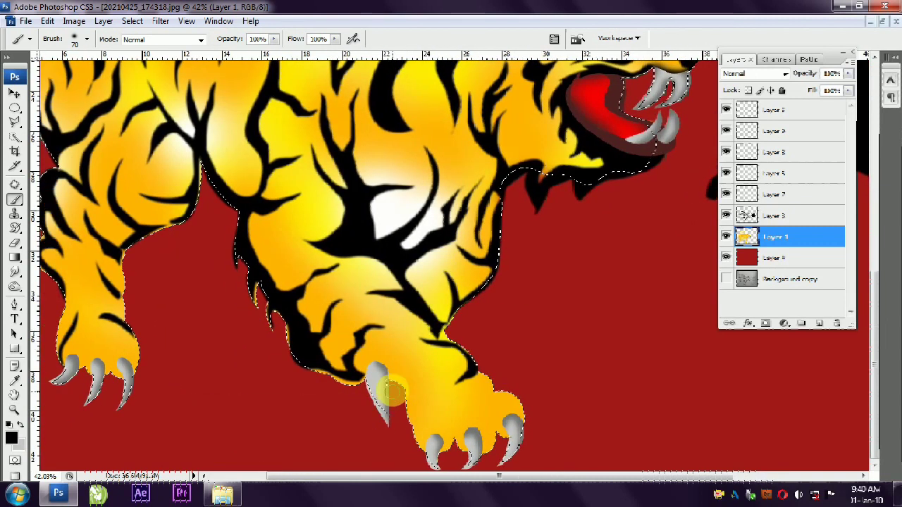
{"action": "left_click_drag", "start_coordinate": [398, 392], "coordinate": [412, 444]}
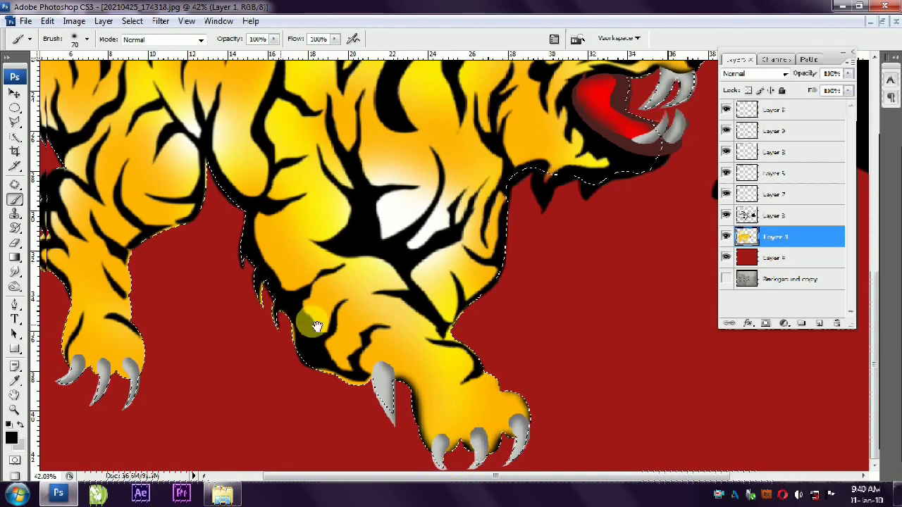
{"action": "left_click_drag", "start_coordinate": [312, 317], "coordinate": [411, 325]}
{"action": "left_click_drag", "start_coordinate": [345, 293], "coordinate": [382, 330]}
{"action": "left_click_drag", "start_coordinate": [401, 362], "coordinate": [433, 383]}
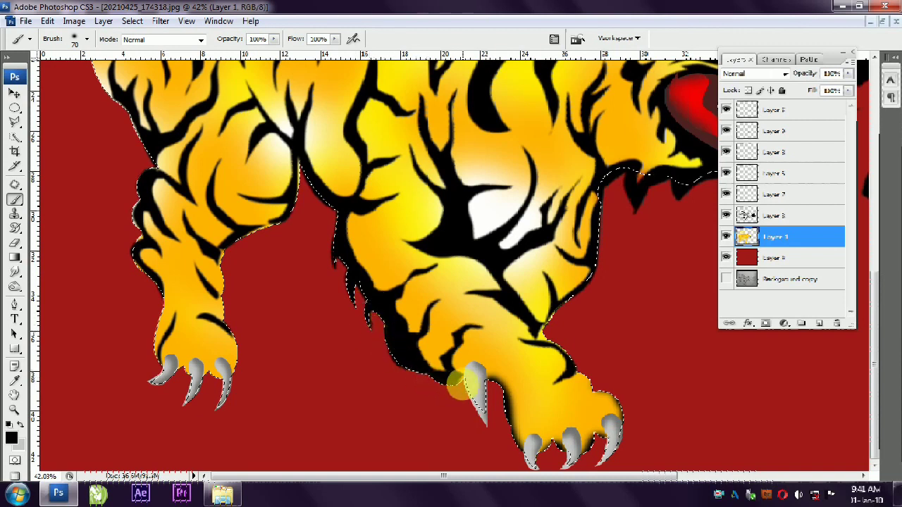
{"action": "mouse_move", "coordinate": [298, 162]}
{"action": "left_mouse_down"}
{"action": "mouse_move", "coordinate": [294, 209]}
{"action": "mouse_move", "coordinate": [249, 234]}
{"action": "mouse_move", "coordinate": [224, 268]}
{"action": "left_mouse_up"}
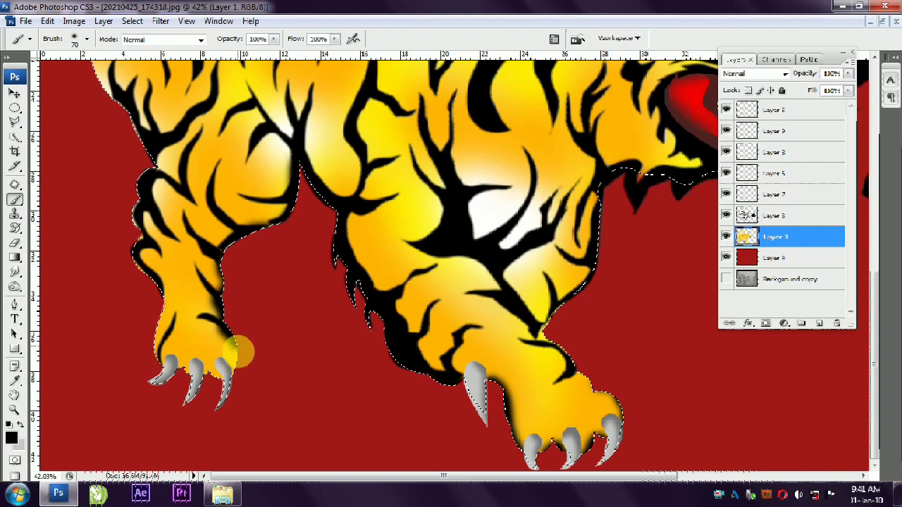
{"action": "scroll", "coordinate": [146, 227], "scroll_direction": "up", "scroll_amount": 1}
{"action": "mouse_move", "coordinate": [146, 227]}
{"action": "left_mouse_down"}
{"action": "mouse_move", "coordinate": [129, 237]}
{"action": "mouse_move", "coordinate": [129, 274]}
{"action": "mouse_move", "coordinate": [148, 303]}
{"action": "mouse_move", "coordinate": [146, 365]}
{"action": "mouse_move", "coordinate": [161, 344]}
{"action": "mouse_move", "coordinate": [182, 381]}
{"action": "left_mouse_up"}
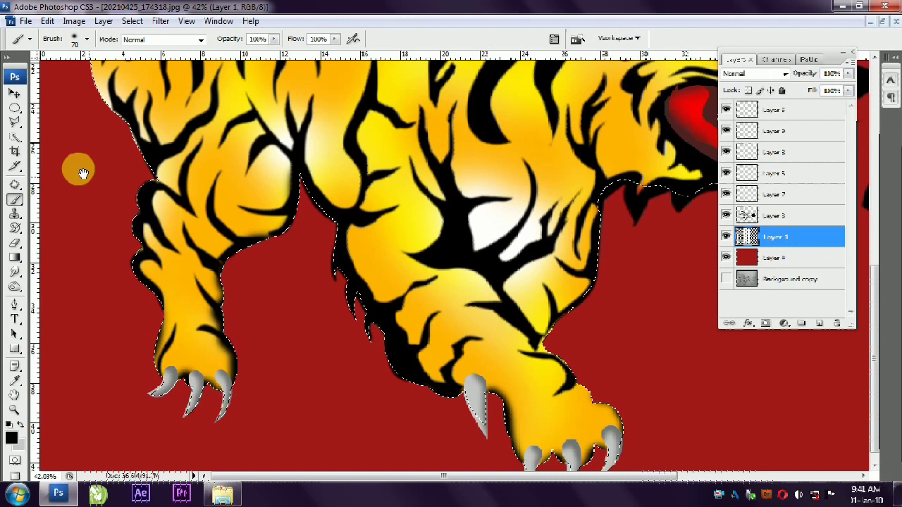
{"action": "scroll", "coordinate": [282, 338], "scroll_direction": "up", "scroll_amount": 5}
{"action": "scroll", "coordinate": [285, 422], "scroll_direction": "up", "scroll_amount": 1}
{"action": "mouse_move", "coordinate": [181, 137]}
{"action": "left_mouse_down"}
{"action": "mouse_move", "coordinate": [180, 180]}
{"action": "mouse_move", "coordinate": [97, 271]}
{"action": "mouse_move", "coordinate": [77, 357]}
{"action": "mouse_move", "coordinate": [88, 329]}
{"action": "left_mouse_up"}
- With a size 80 brush, shade the tail's outer edge and the tail–body notch black
{"action": "key", "text": "bracketright"}
{"action": "scroll", "coordinate": [140, 281], "scroll_direction": "up", "scroll_amount": 2}
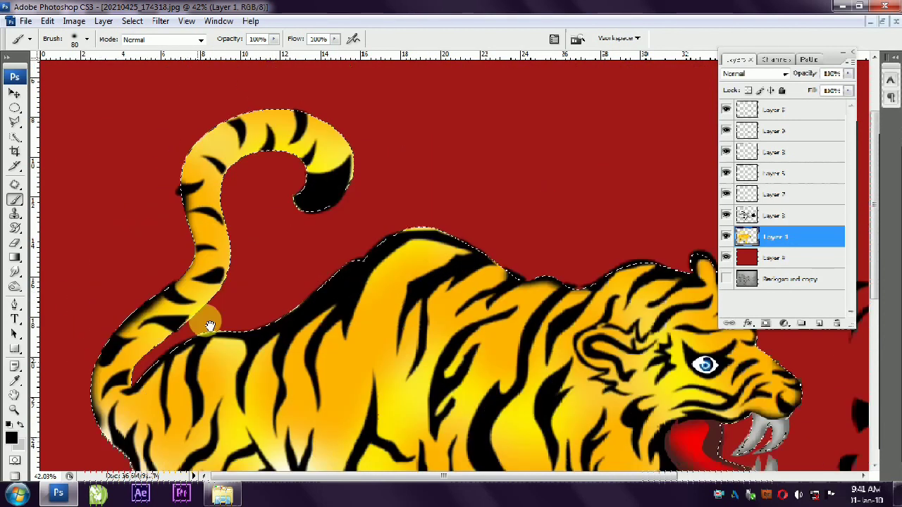
{"action": "scroll", "coordinate": [177, 302], "scroll_direction": "up", "scroll_amount": 1}
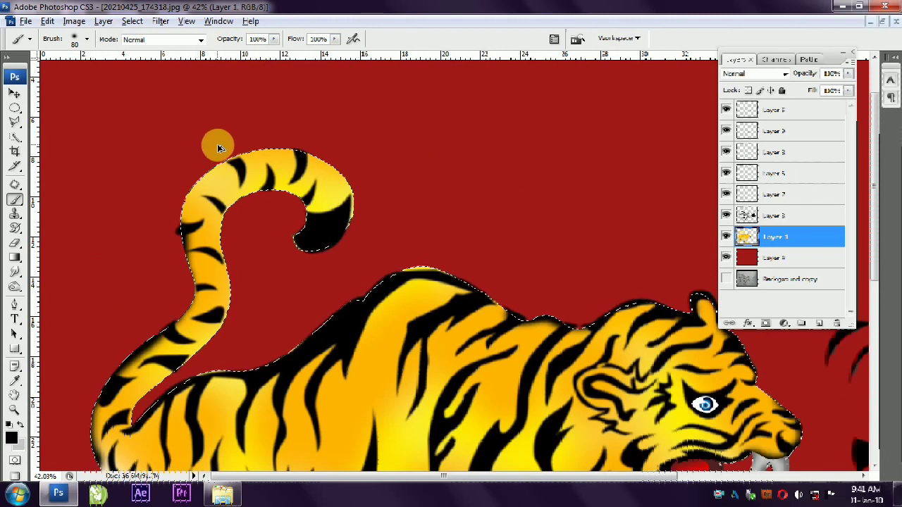
{"action": "left_click_drag", "start_coordinate": [217, 152], "coordinate": [197, 224]}
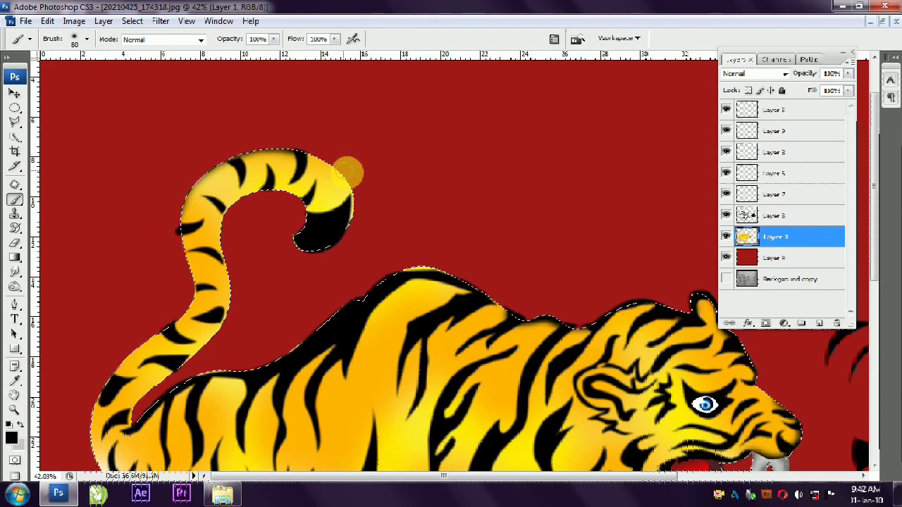
{"action": "scroll", "coordinate": [244, 274], "scroll_direction": "down", "scroll_amount": 3}
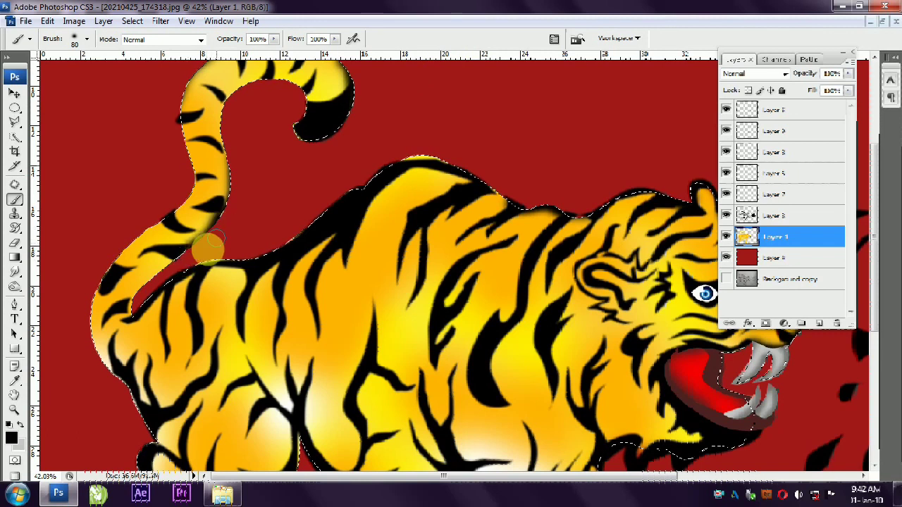
{"action": "scroll", "coordinate": [240, 190], "scroll_direction": "down", "scroll_amount": 2}
{"action": "mouse_move", "coordinate": [169, 187]}
{"action": "left_mouse_down"}
{"action": "mouse_move", "coordinate": [133, 226]}
{"action": "mouse_move", "coordinate": [151, 120]}
{"action": "mouse_move", "coordinate": [191, 96]}
{"action": "mouse_move", "coordinate": [91, 206]}
{"action": "left_mouse_up"}
- Zoom out to check the tiger, switch to the Move tool, and deselect the body layer
{"action": "scroll", "coordinate": [232, 285], "scroll_direction": "down", "scroll_amount": 2}
{"action": "scroll", "coordinate": [233, 285], "scroll_direction": "down", "scroll_amount": 3}
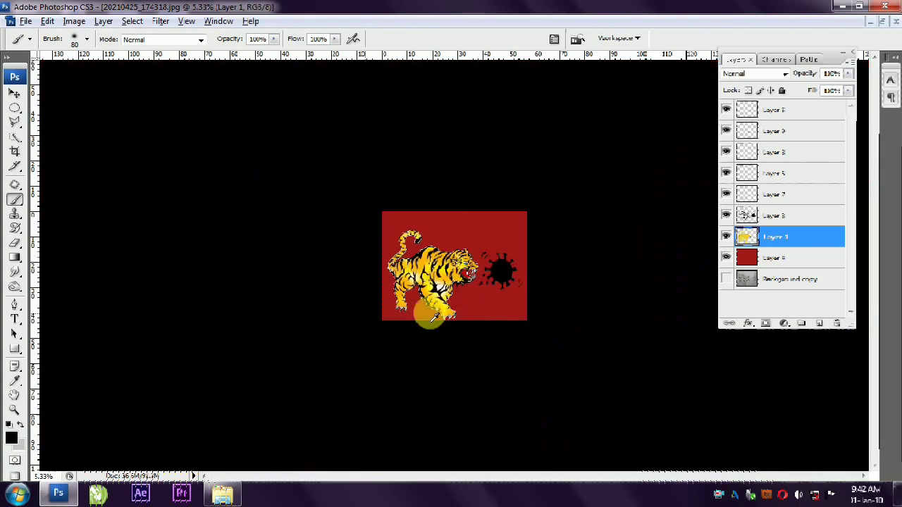
{"action": "scroll", "coordinate": [500, 357], "scroll_direction": "up", "scroll_amount": 3}
{"action": "scroll", "coordinate": [501, 355], "scroll_direction": "up", "scroll_amount": 1}
{"action": "scroll", "coordinate": [500, 356], "scroll_direction": "up", "scroll_amount": 1}
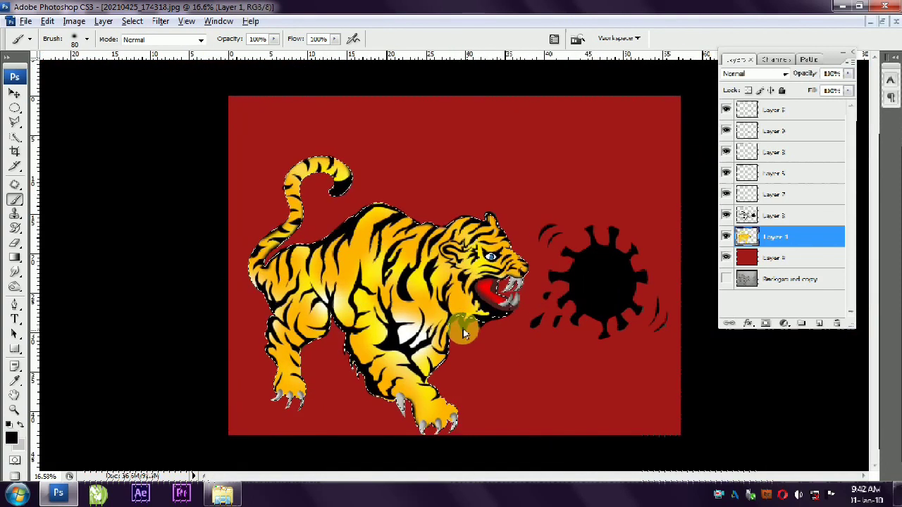
{"action": "left_click", "coordinate": [15, 94]}
{"action": "left_click", "coordinate": [689, 305]}
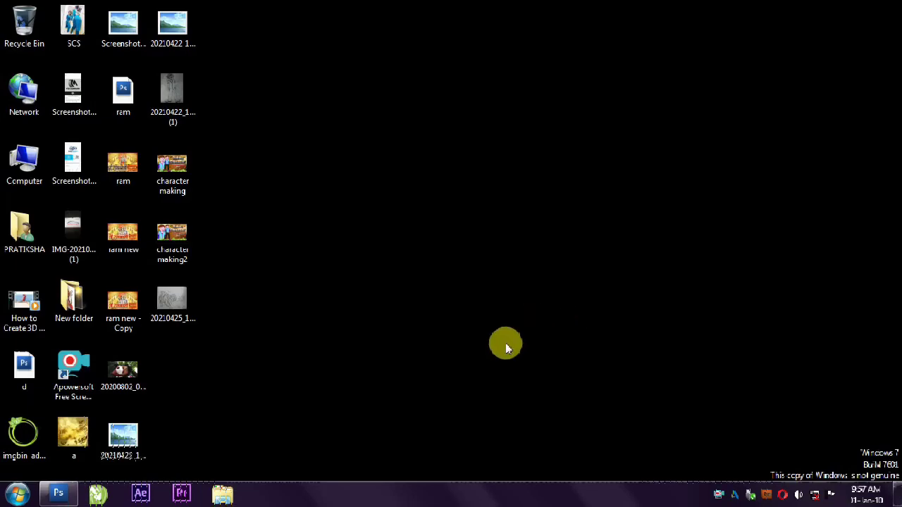
- Recolour background Layer 4 to muted steel blue with Hue -160 and reduced saturation
{"action": "left_click", "coordinate": [74, 499]}
{"action": "key", "text": "ctrl+u"}
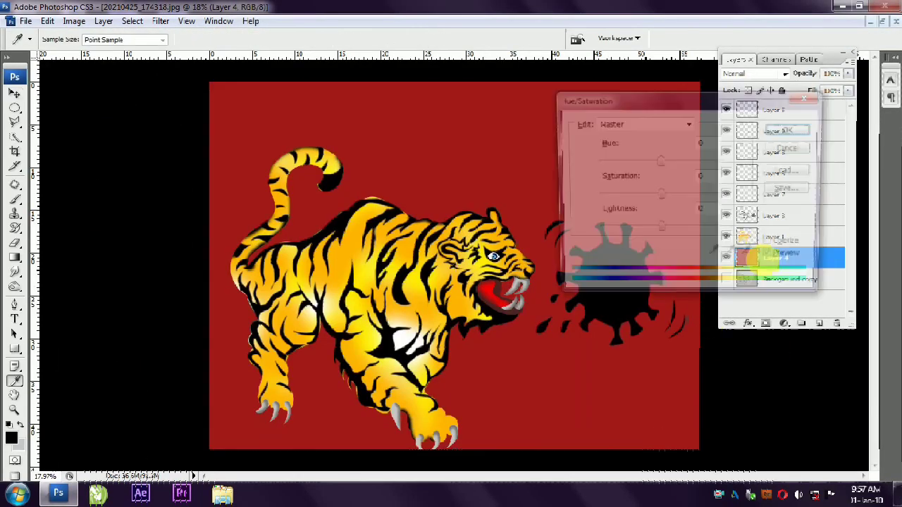
{"action": "left_click_drag", "start_coordinate": [671, 164], "coordinate": [600, 167]}
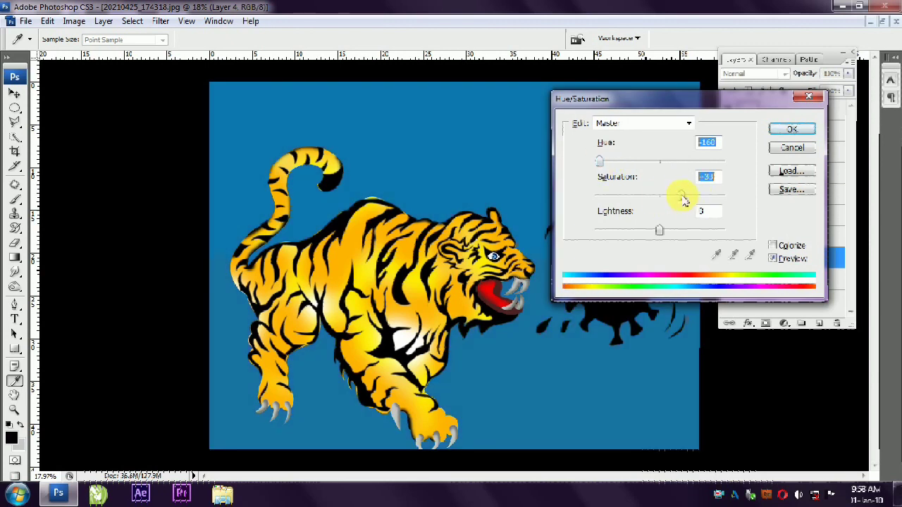
{"action": "left_click_drag", "start_coordinate": [657, 202], "coordinate": [629, 204]}
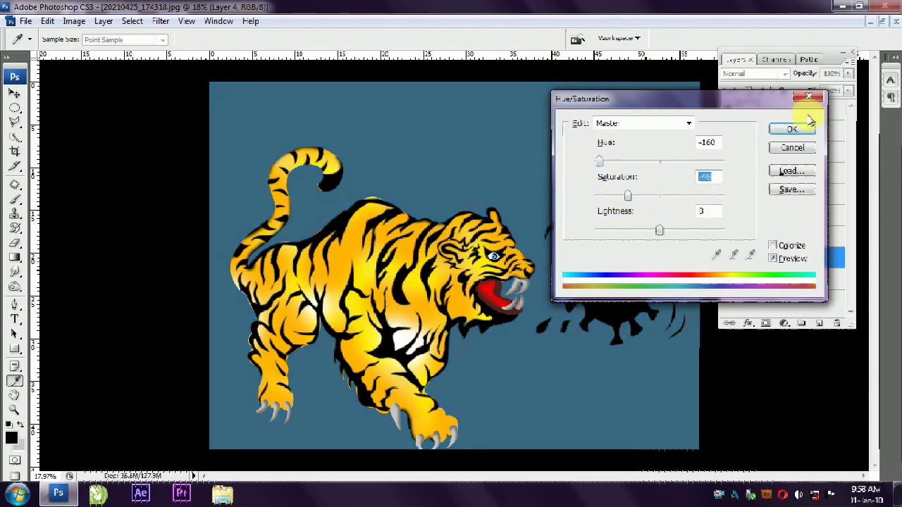
{"action": "key", "text": "Return"}
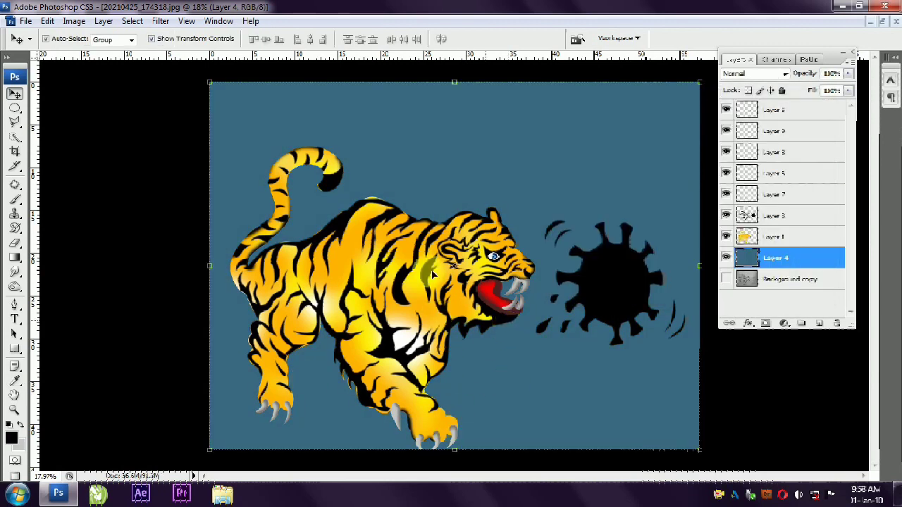
{"action": "scroll", "coordinate": [321, 428], "scroll_direction": "up", "scroll_amount": 5}
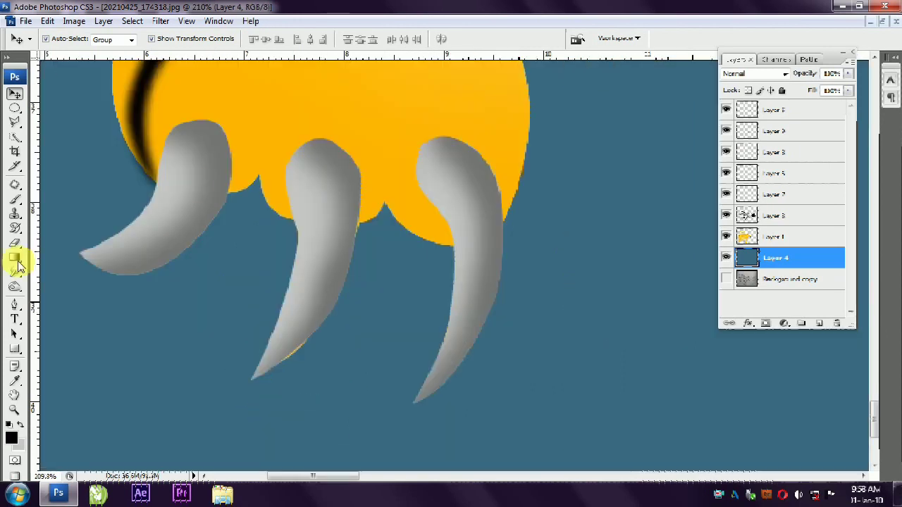
- Load the tiger body layer's outline as a selection and sample the orange fur colour
{"action": "left_click", "coordinate": [146, 175]}
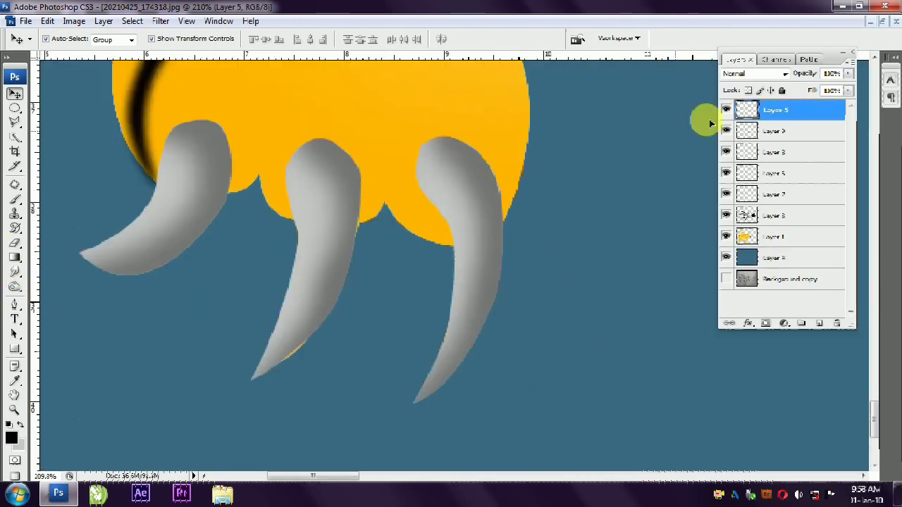
{"action": "left_click", "coordinate": [770, 242]}
{"action": "left_click", "coordinate": [14, 379]}
{"action": "left_click", "coordinate": [196, 119]}
{"action": "left_click", "coordinate": [17, 384]}
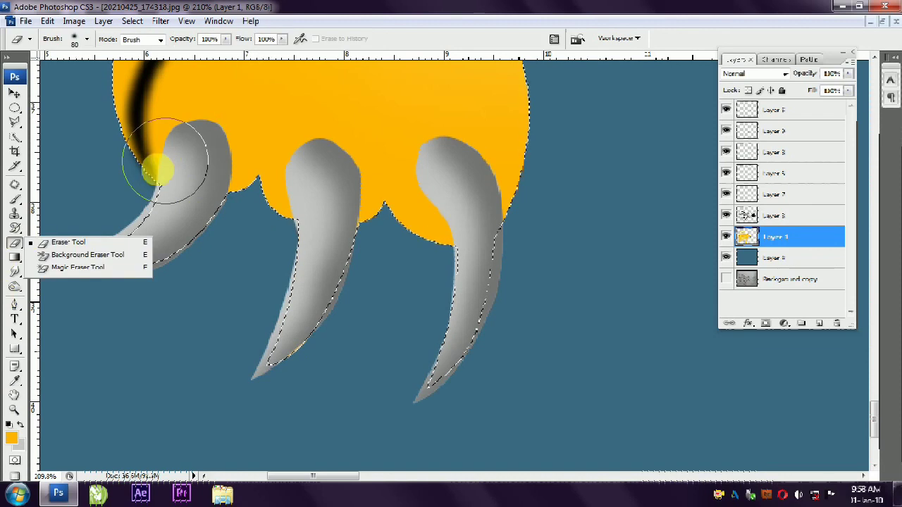
{"action": "key", "text": "b"}
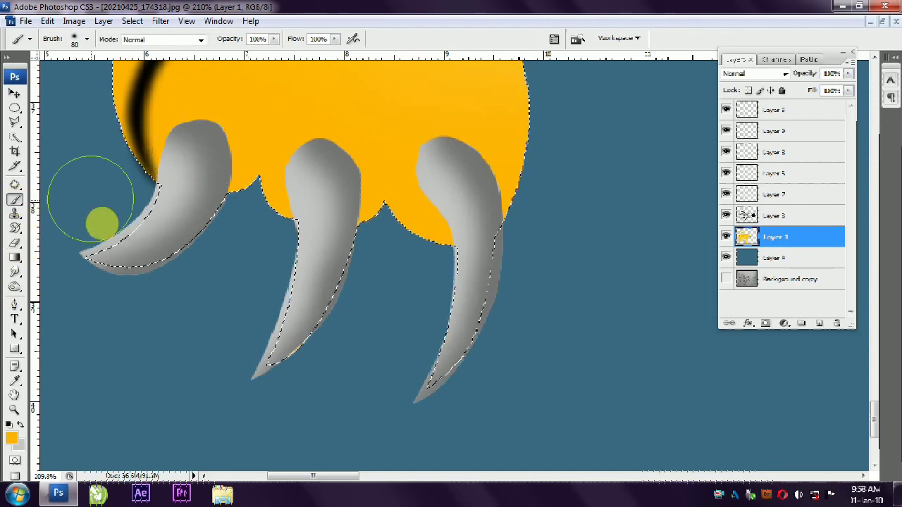
{"action": "key", "text": "i"}
- Set the painting colour to a darker orange and the brush to size 35
{"action": "left_click", "coordinate": [10, 438]}
{"action": "left_click_drag", "start_coordinate": [679, 288], "coordinate": [694, 331]}
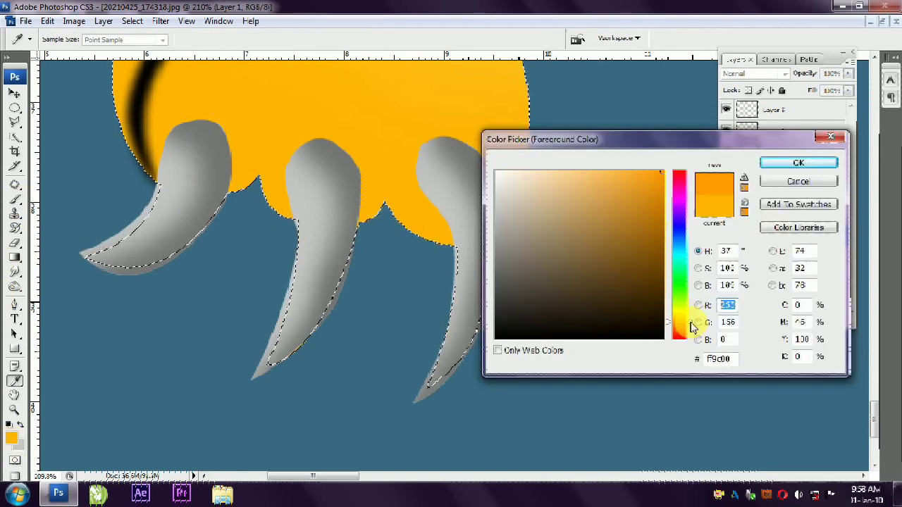
{"action": "key", "text": "Return"}
{"action": "key", "text": "bracketleft"}
{"action": "key", "text": "bracketleft"}
{"action": "key", "text": "bracketleft"}
{"action": "left_click", "coordinate": [17, 431]}
{"action": "left_click", "coordinate": [664, 197]}
{"action": "left_click", "coordinate": [761, 169]}
- Paint orange shading around the tops of the four claws on the front paw
{"action": "mouse_move", "coordinate": [164, 170]}
{"action": "left_mouse_down"}
{"action": "mouse_move", "coordinate": [212, 137]}
{"action": "mouse_move", "coordinate": [211, 187]}
{"action": "mouse_move", "coordinate": [202, 136]}
{"action": "mouse_move", "coordinate": [305, 141]}
{"action": "mouse_move", "coordinate": [332, 157]}
{"action": "mouse_move", "coordinate": [305, 188]}
{"action": "mouse_move", "coordinate": [345, 201]}
{"action": "mouse_move", "coordinate": [197, 136]}
{"action": "mouse_move", "coordinate": [216, 137]}
{"action": "mouse_move", "coordinate": [185, 136]}
{"action": "mouse_move", "coordinate": [429, 181]}
{"action": "mouse_move", "coordinate": [425, 165]}
{"action": "mouse_move", "coordinate": [429, 191]}
{"action": "mouse_move", "coordinate": [420, 169]}
{"action": "mouse_move", "coordinate": [322, 235]}
{"action": "left_mouse_up"}
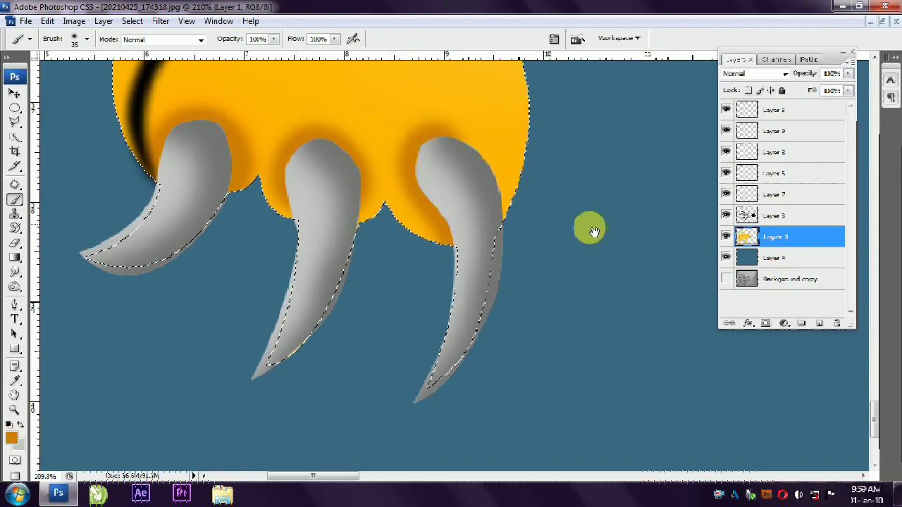
{"action": "key", "text": "ctrl+0"}
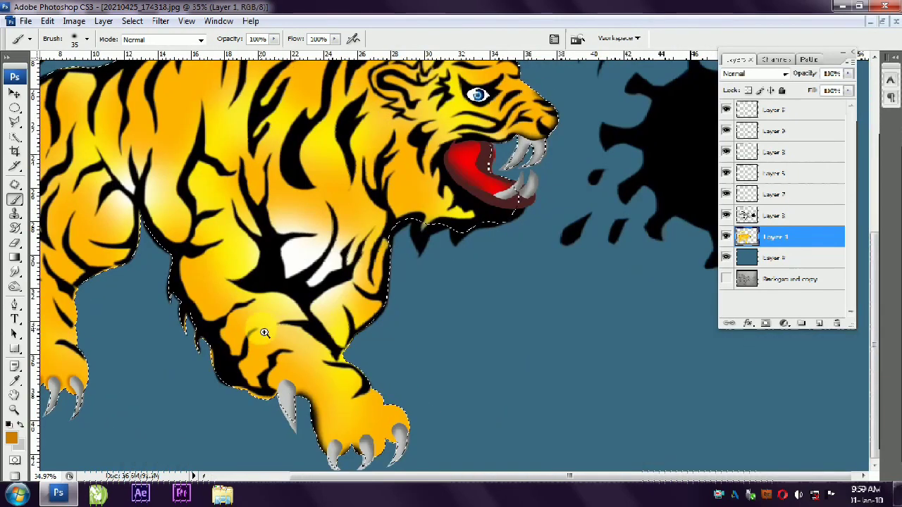
{"action": "left_click_drag", "start_coordinate": [261, 332], "coordinate": [417, 474]}
{"action": "left_click_drag", "start_coordinate": [249, 177], "coordinate": [232, 211]}
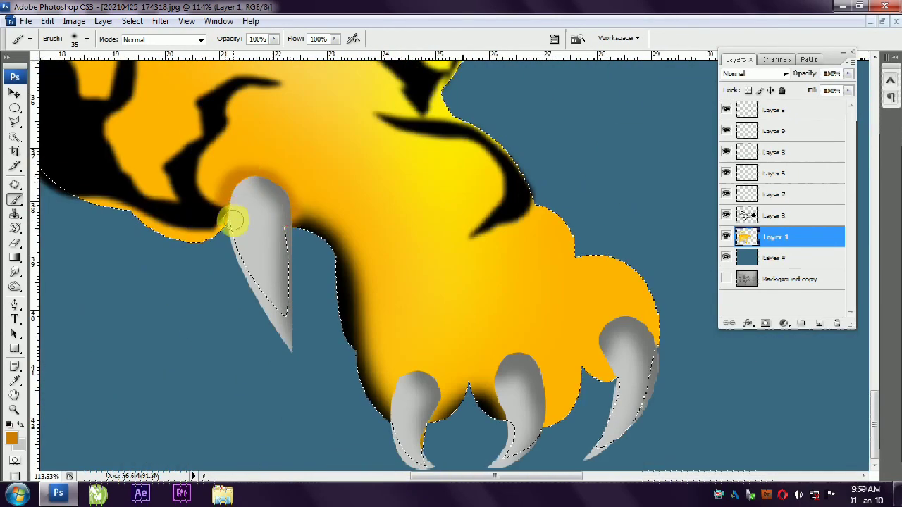
{"action": "left_click_drag", "start_coordinate": [413, 368], "coordinate": [384, 413]}
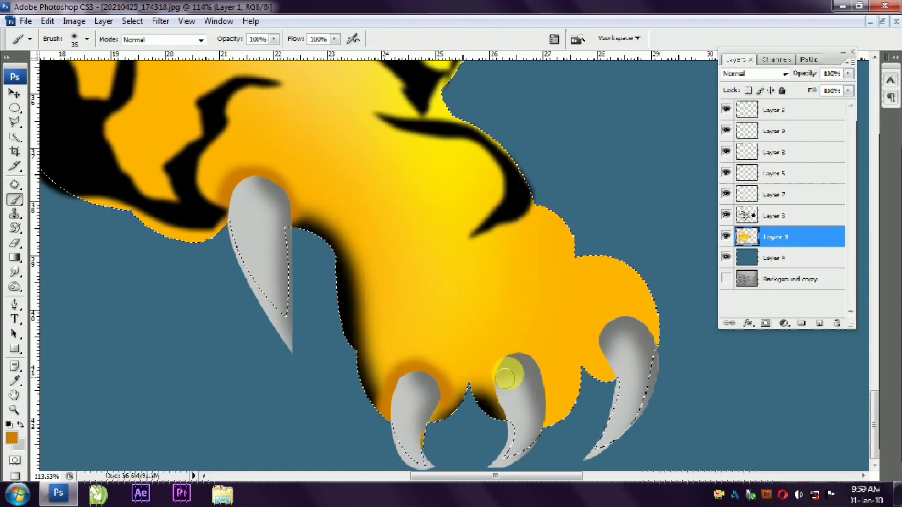
{"action": "left_click_drag", "start_coordinate": [507, 368], "coordinate": [520, 370]}
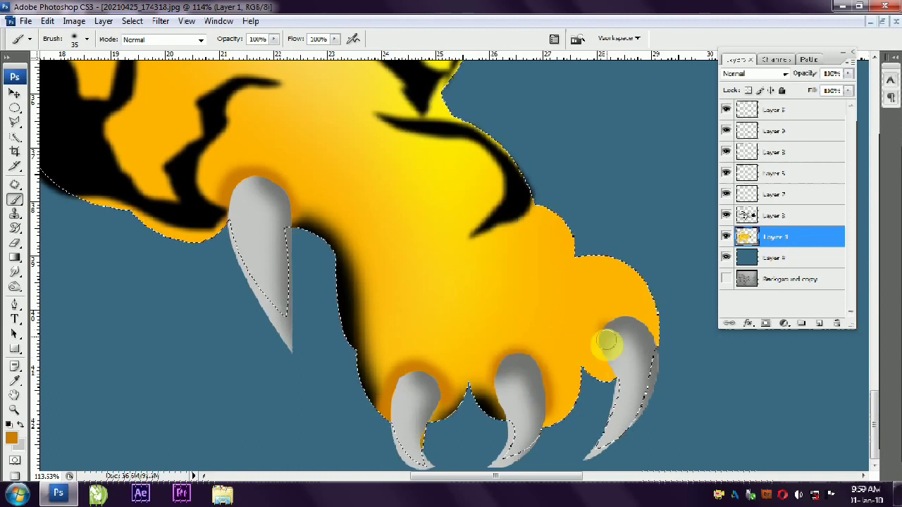
{"action": "left_click_drag", "start_coordinate": [604, 322], "coordinate": [637, 350]}
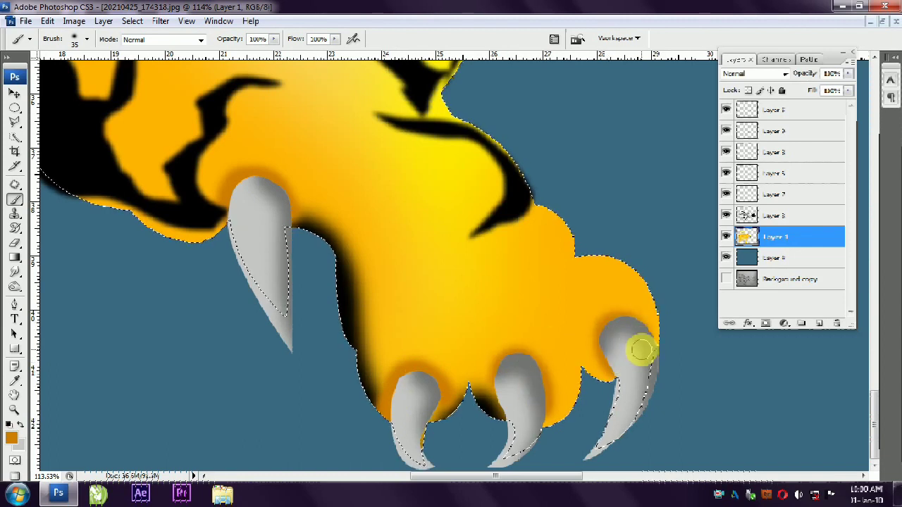
{"action": "scroll", "coordinate": [519, 338], "scroll_direction": "down", "scroll_amount": 7}
{"action": "scroll", "coordinate": [470, 398], "scroll_direction": "up", "scroll_amount": 3}
{"action": "scroll", "coordinate": [451, 368], "scroll_direction": "up", "scroll_amount": 1}
- Lasso the black virus on Layer 3 and copy it onto new Layer 10
{"action": "key", "text": "v"}
{"action": "left_click", "coordinate": [659, 264]}
{"action": "left_click", "coordinate": [15, 122]}
{"action": "left_click_drag", "start_coordinate": [605, 195], "coordinate": [568, 296]}
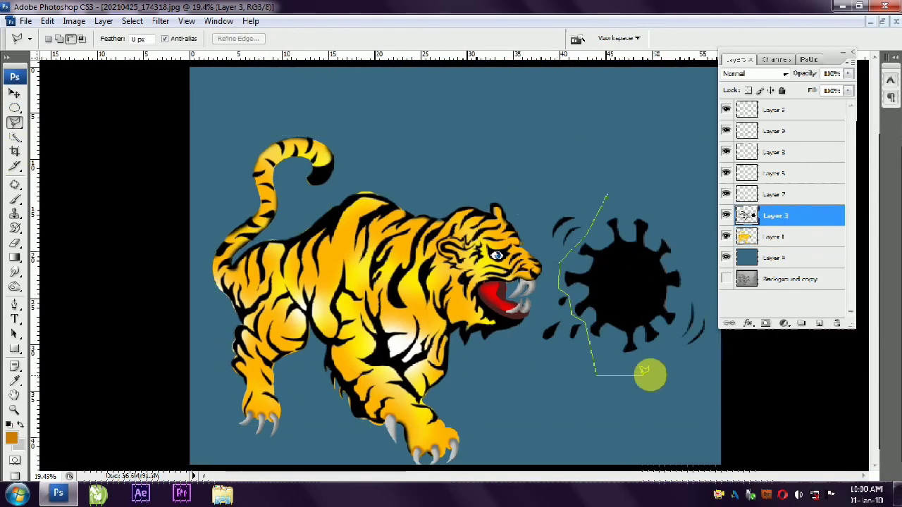
{"action": "left_click_drag", "start_coordinate": [571, 316], "coordinate": [606, 194]}
{"action": "key", "text": "v"}
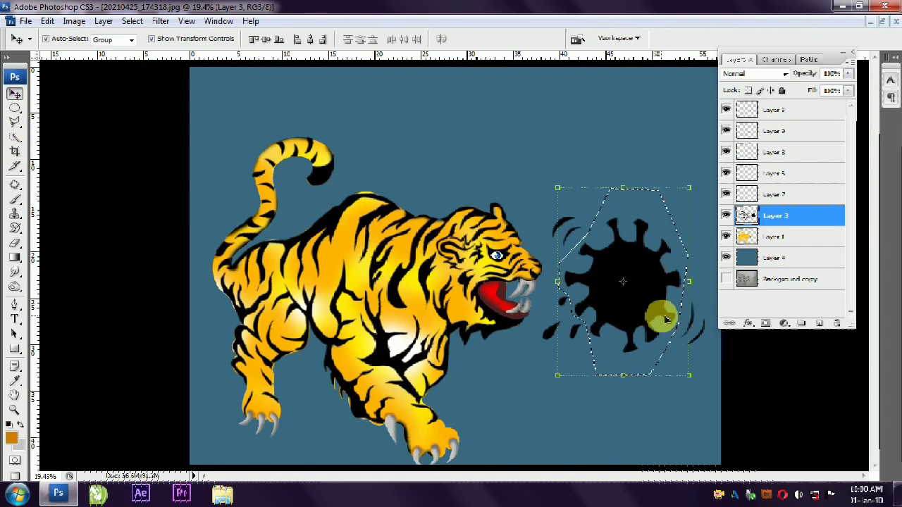
{"action": "key", "text": "ctrl+j"}
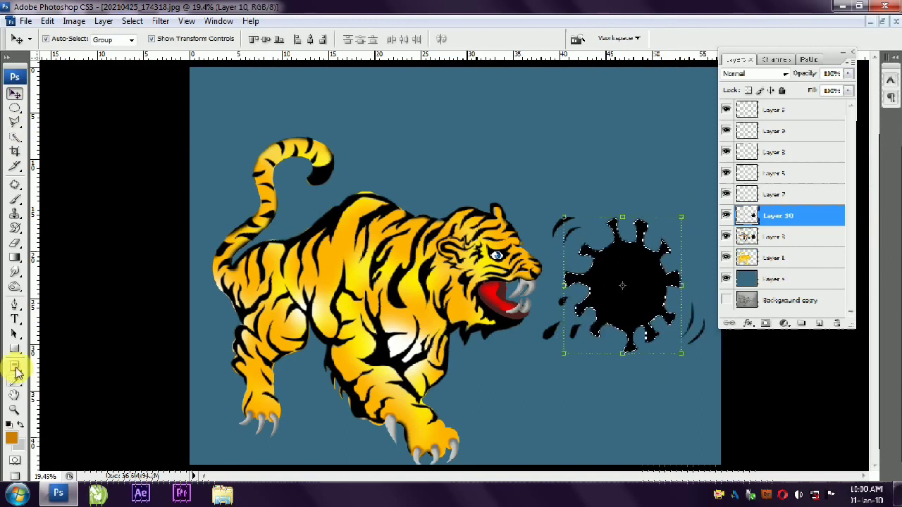
- Set the foreground colour to deep purple 542b93
{"action": "left_click", "coordinate": [15, 380]}
{"action": "left_click", "coordinate": [15, 438]}
{"action": "left_click", "coordinate": [680, 219]}
{"action": "left_click_drag", "start_coordinate": [680, 146], "coordinate": [221, 113]}
{"action": "left_click", "coordinate": [154, 213]}
{"action": "left_click", "coordinate": [229, 186]}
{"action": "left_click", "coordinate": [338, 135]}
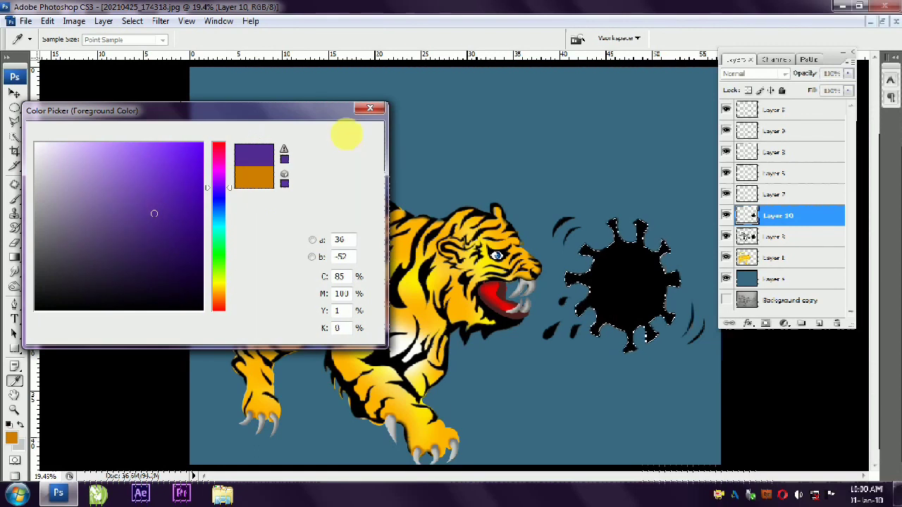
- Fill the selected virus on Layer 10 with the purple foreground colour
{"action": "key", "text": "x"}
{"action": "key", "text": "ctrl+BackSpace"}
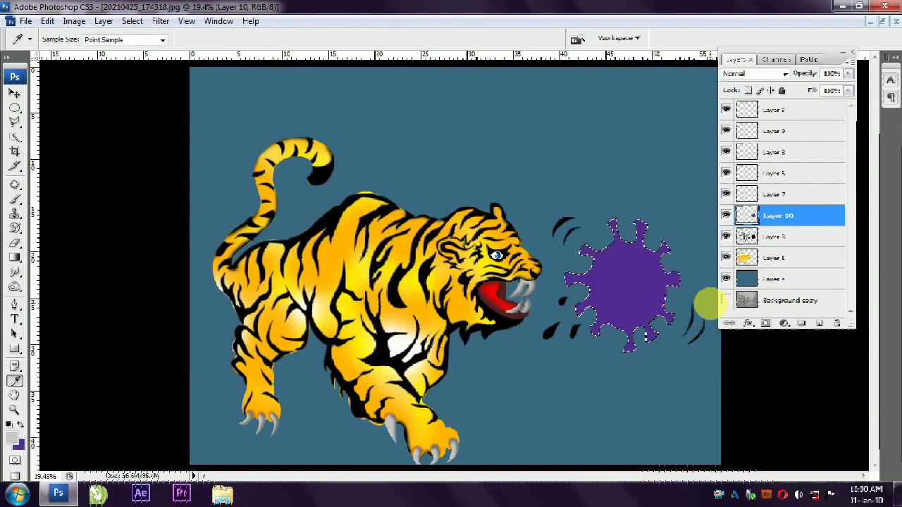
{"action": "left_click", "coordinate": [14, 93]}
- Shift the virus to indigo with Hue/Saturation: Hue -14, Lightness -20
{"action": "key", "text": "ctrl+u"}
{"action": "left_click_drag", "start_coordinate": [620, 95], "coordinate": [258, 95]}
{"action": "mouse_move", "coordinate": [299, 157]}
{"action": "left_mouse_down"}
{"action": "mouse_move", "coordinate": [270, 161]}
{"action": "mouse_move", "coordinate": [348, 192]}
{"action": "mouse_move", "coordinate": [310, 193]}
{"action": "left_mouse_up"}
{"action": "left_click_drag", "start_coordinate": [298, 225], "coordinate": [287, 236]}
{"action": "left_click", "coordinate": [434, 125]}
- Make black the foreground painting colour
{"action": "key", "text": "v"}
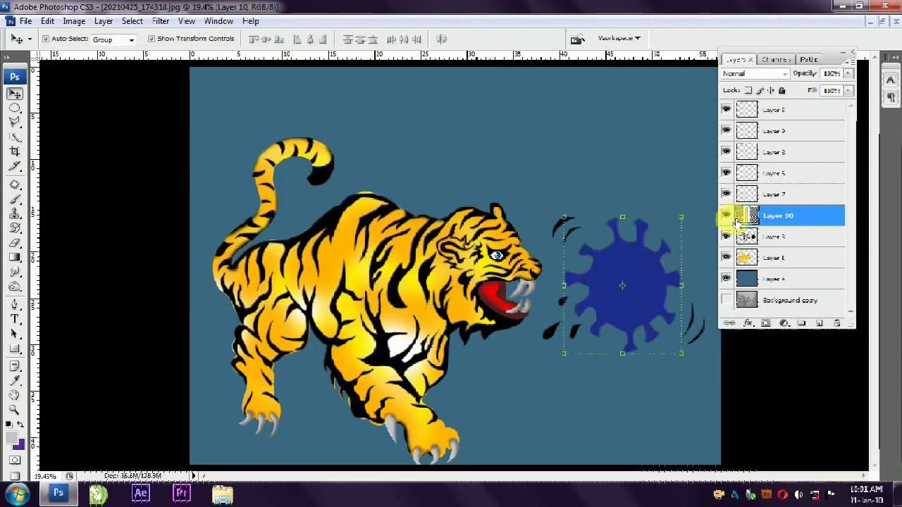
{"action": "left_click", "coordinate": [12, 438]}
{"action": "left_click", "coordinate": [332, 135]}
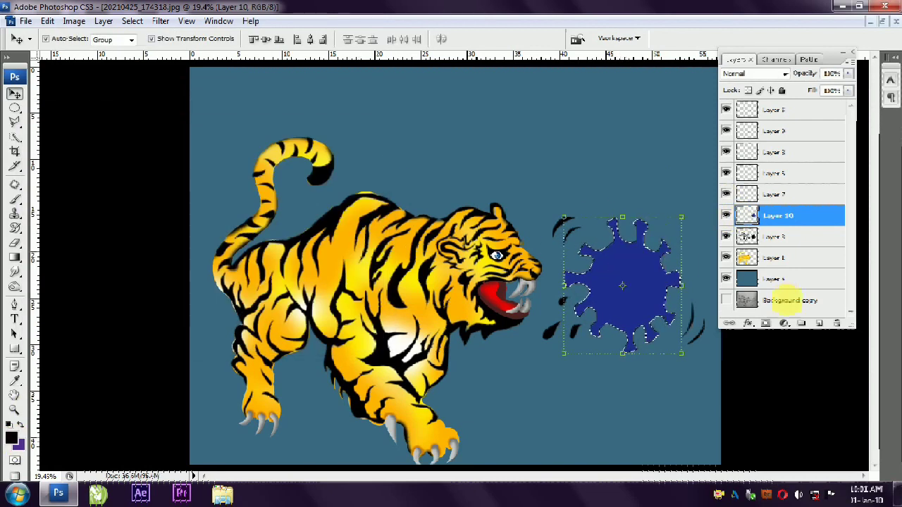
{"action": "left_click", "coordinate": [15, 203]}
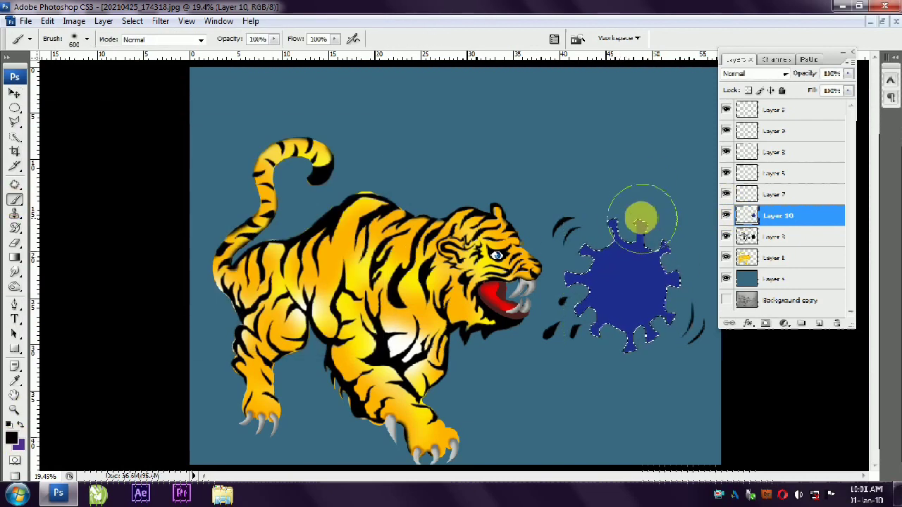
- Paint soft black shading along the virus's top, lower and lower-left inner edges
{"action": "mouse_move", "coordinate": [627, 232]}
{"action": "left_mouse_down"}
{"action": "mouse_move", "coordinate": [652, 236]}
{"action": "mouse_move", "coordinate": [666, 260]}
{"action": "left_mouse_up"}
{"action": "left_click_drag", "start_coordinate": [657, 322], "coordinate": [639, 334]}
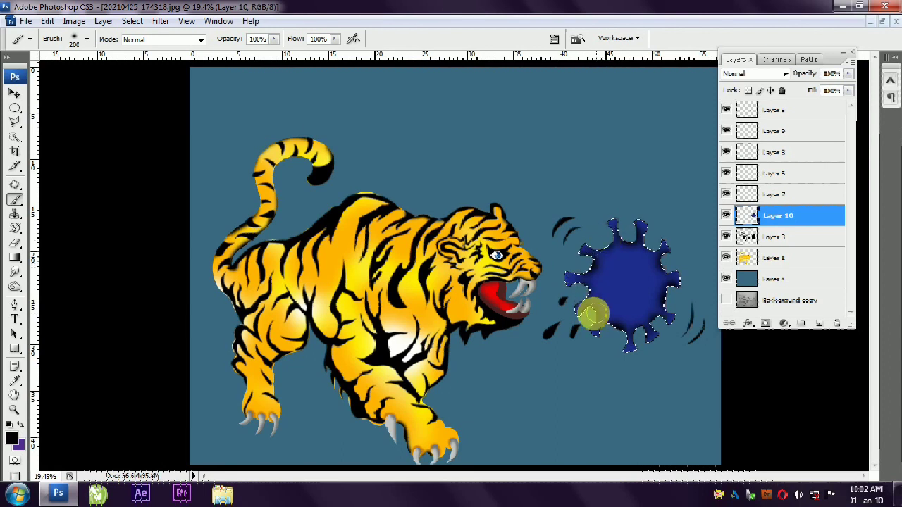
{"action": "scroll", "coordinate": [632, 331], "scroll_direction": "up", "scroll_amount": 2}
{"action": "key", "text": "bracketleft"}
{"action": "key", "text": "bracketleft"}
{"action": "mouse_move", "coordinate": [509, 321]}
{"action": "left_mouse_down"}
{"action": "mouse_move", "coordinate": [659, 428]}
{"action": "mouse_move", "coordinate": [705, 402]}
{"action": "left_mouse_up"}
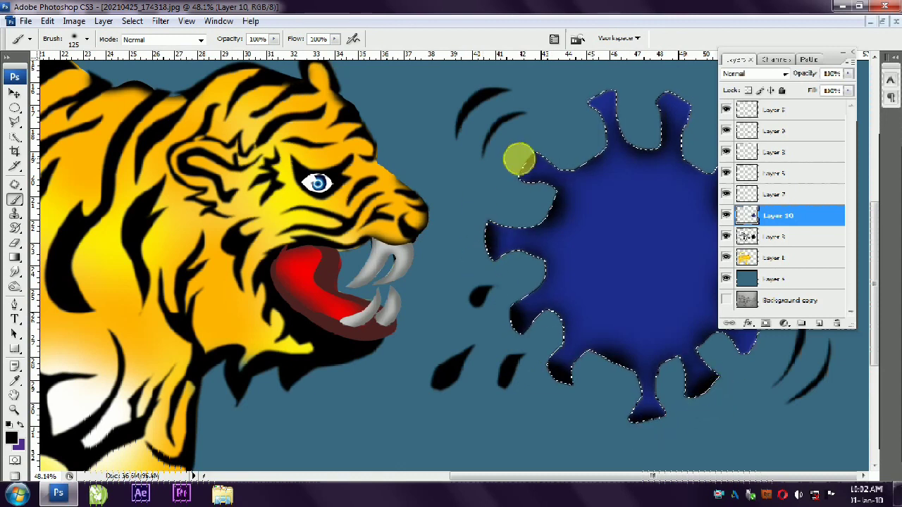
- Finish the edge shading with a larger brush, deselect, and fit the image in view
{"action": "scroll", "coordinate": [623, 159], "scroll_direction": "up", "scroll_amount": 3}
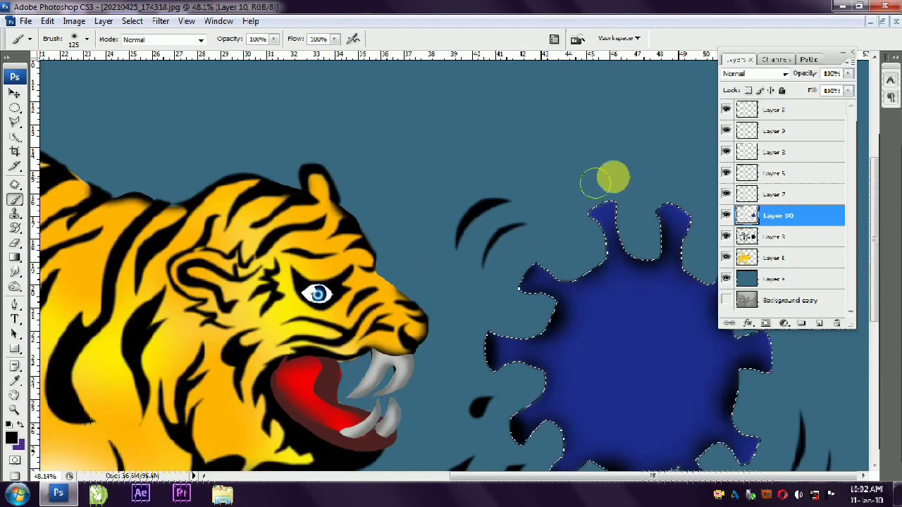
{"action": "double_click", "coordinate": [826, 60]}
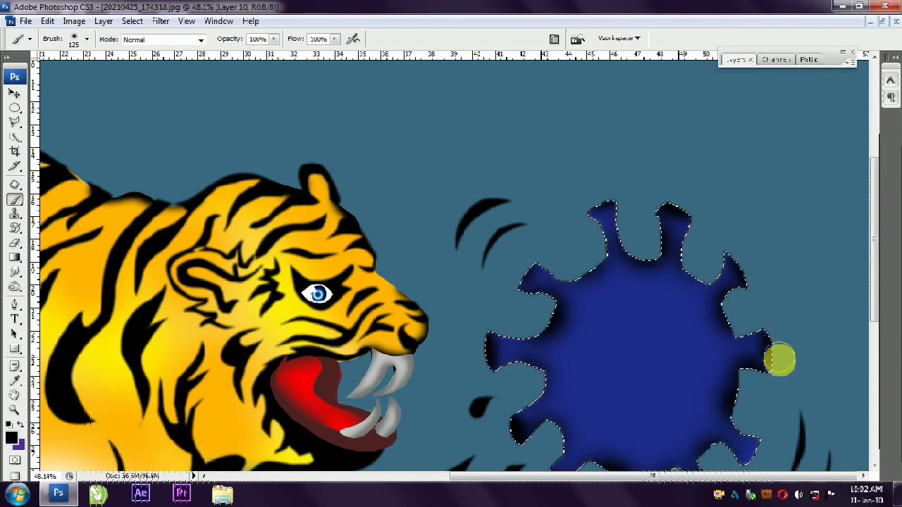
{"action": "scroll", "coordinate": [725, 212], "scroll_direction": "down", "scroll_amount": 1}
{"action": "scroll", "coordinate": [725, 212], "scroll_direction": "down", "scroll_amount": 3}
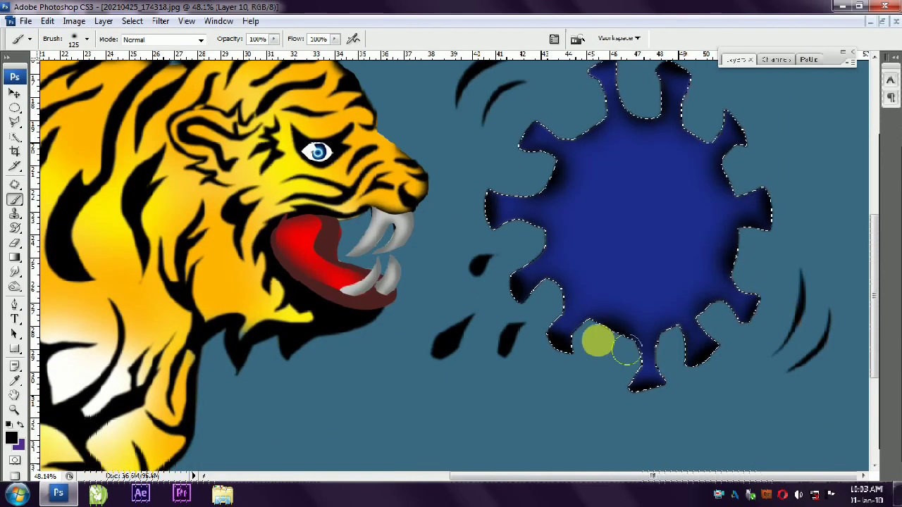
{"action": "key", "text": "bracketright"}
{"action": "key", "text": "bracketright"}
{"action": "scroll", "coordinate": [630, 298], "scroll_direction": "up", "scroll_amount": 3}
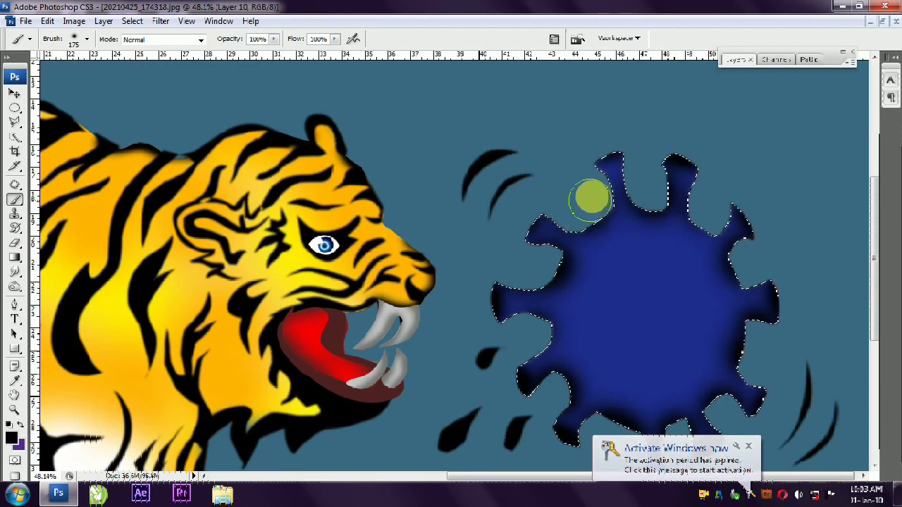
{"action": "key", "text": "ctrl+d"}
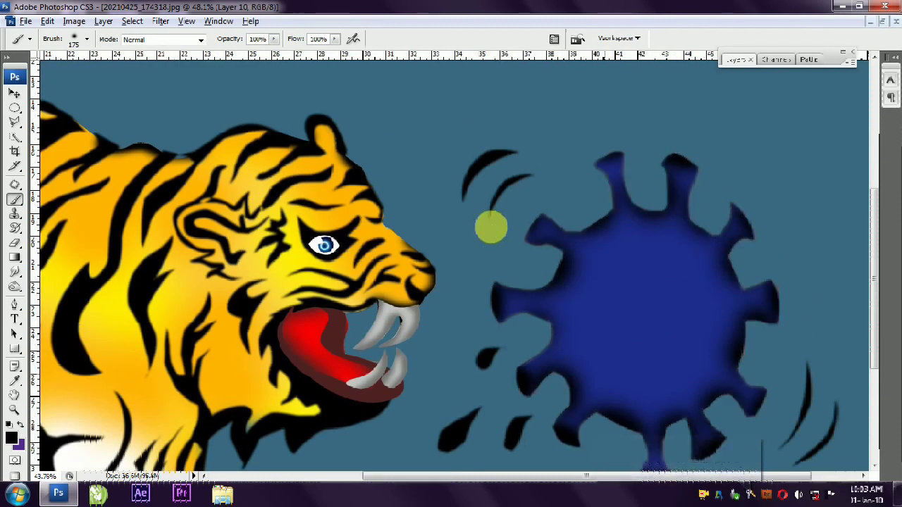
{"action": "key", "text": "ctrl+0"}
{"action": "left_click", "coordinate": [14, 94]}
- Turn the virus purple with a +35 Hue/Saturation hue shift
{"action": "key", "text": "i"}
{"action": "key", "text": "ctrl+u"}
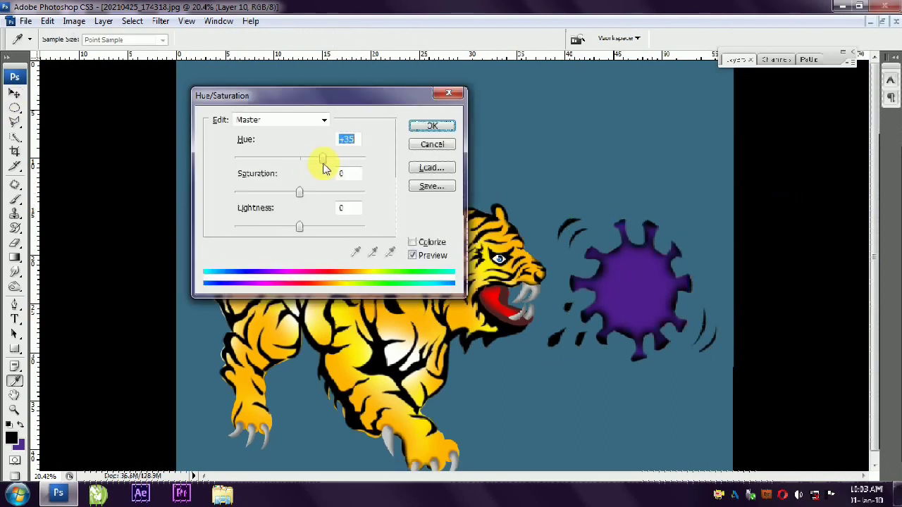
{"action": "left_click", "coordinate": [420, 131]}
{"action": "key", "text": "v"}
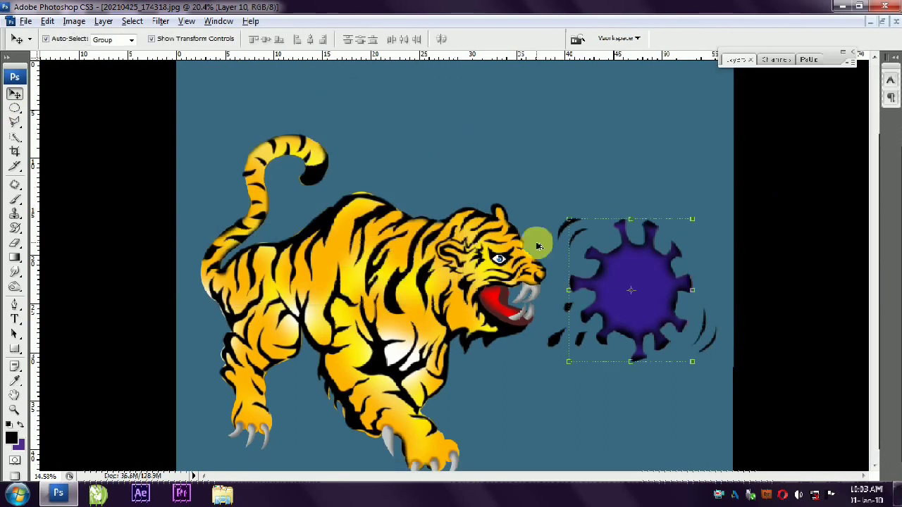
{"action": "key", "text": "ctrl+minus"}
- Select the virus with a polygonal lasso outline
{"action": "key", "text": "ctrl+t"}
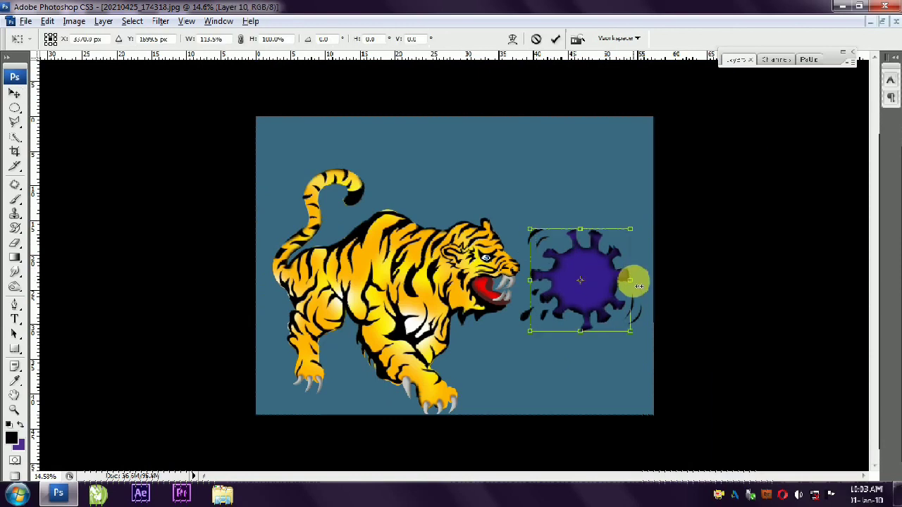
{"action": "key", "text": "Return"}
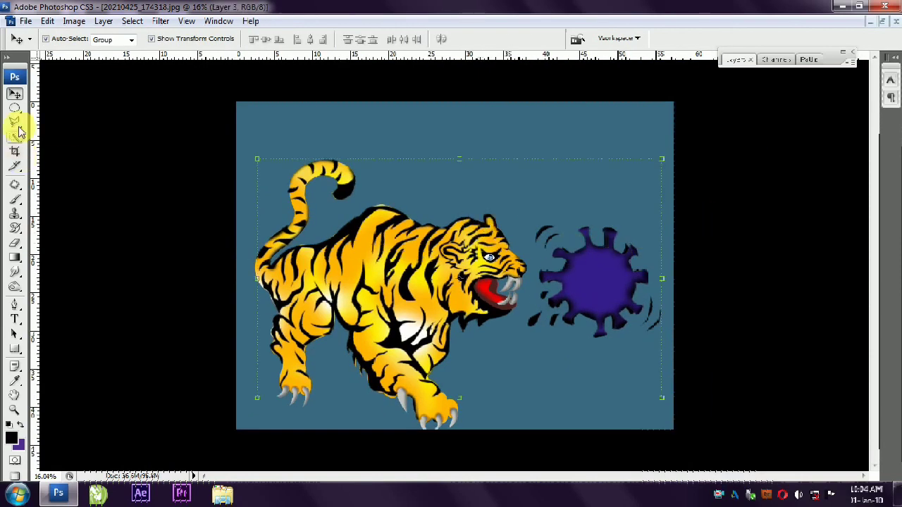
{"action": "left_click_drag", "start_coordinate": [19, 130], "coordinate": [70, 137]}
{"action": "left_click", "coordinate": [579, 224]}
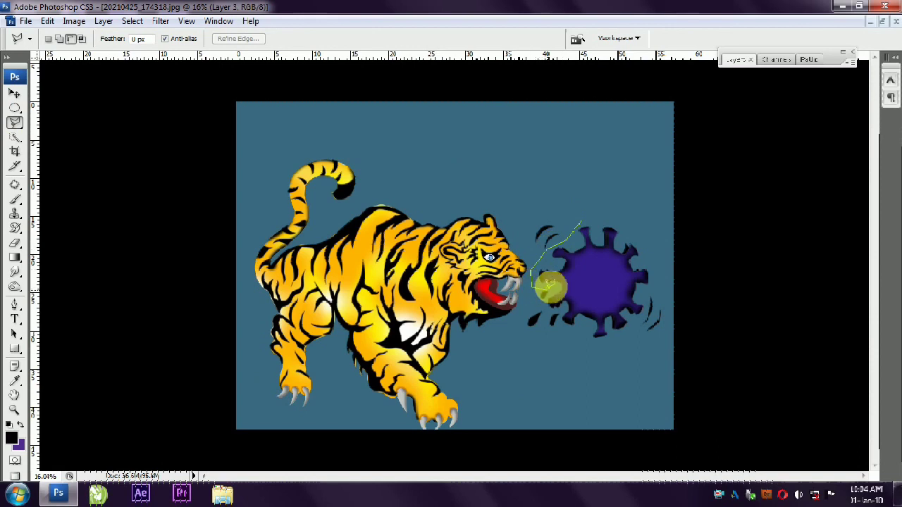
{"action": "left_click", "coordinate": [595, 352]}
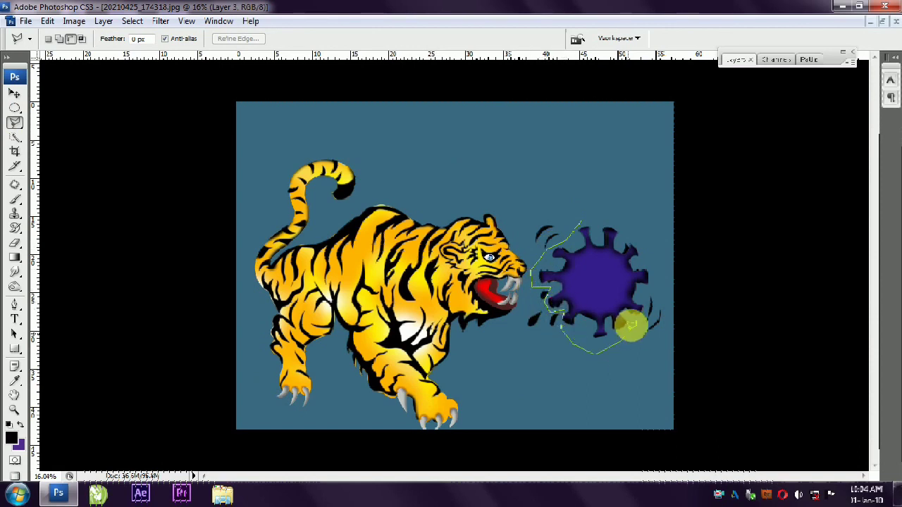
{"action": "left_click", "coordinate": [657, 250]}
{"action": "left_click", "coordinate": [615, 200]}
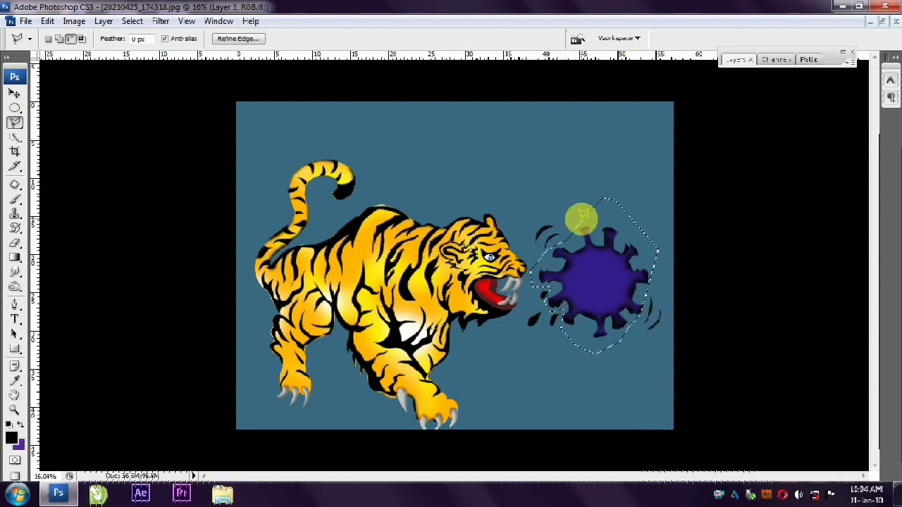
{"action": "left_click", "coordinate": [89, 111]}
- Flip the virus vertically, rotate it about 10°, and hide Layer 5
{"action": "key", "text": "v"}
{"action": "left_click", "coordinate": [594, 276]}
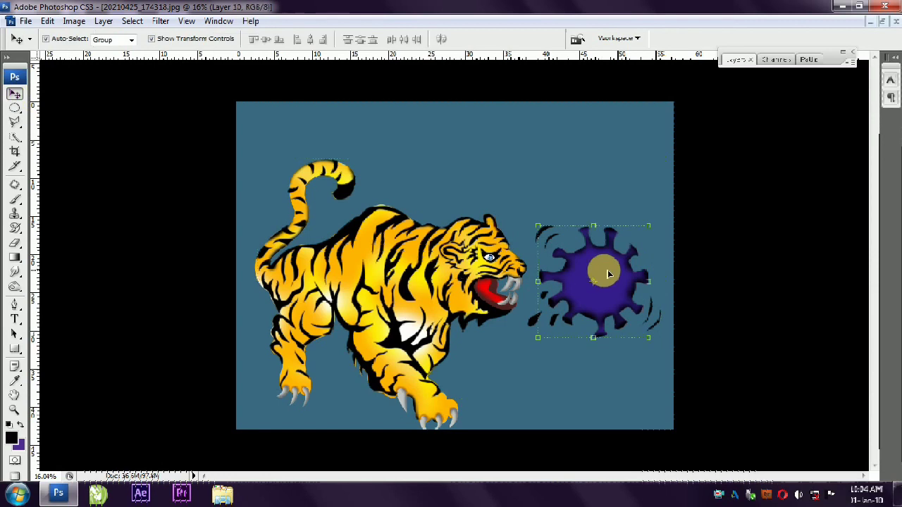
{"action": "key", "text": "ctrl+t"}
{"action": "right_click", "coordinate": [606, 273]}
{"action": "left_click", "coordinate": [637, 457]}
{"action": "mouse_move", "coordinate": [670, 336]}
{"action": "left_mouse_down"}
{"action": "mouse_move", "coordinate": [655, 245]}
{"action": "mouse_move", "coordinate": [667, 243]}
{"action": "left_mouse_up"}
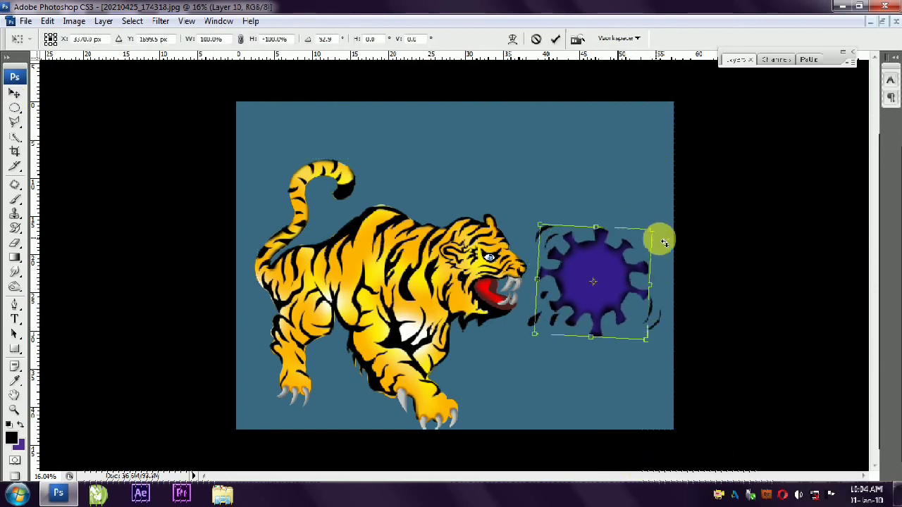
{"action": "key", "text": "Return"}
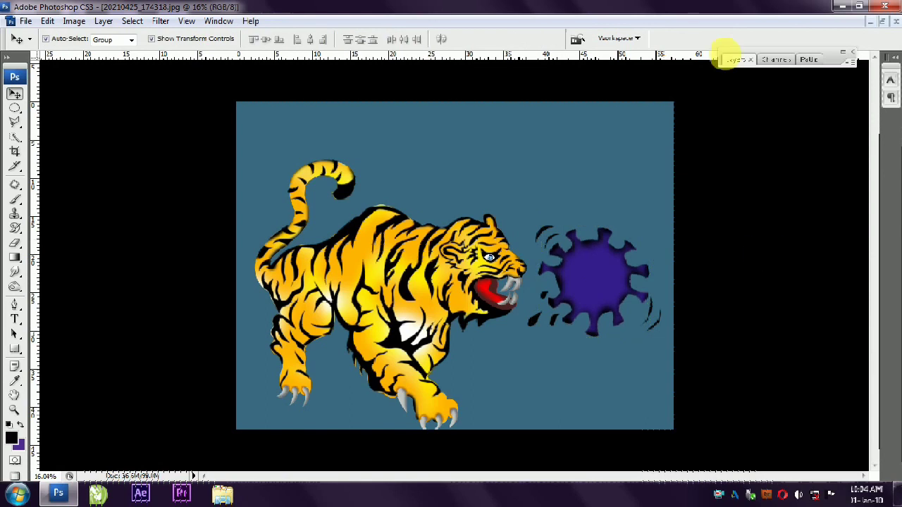
{"action": "left_click", "coordinate": [735, 60]}
{"action": "left_click", "coordinate": [726, 111]}
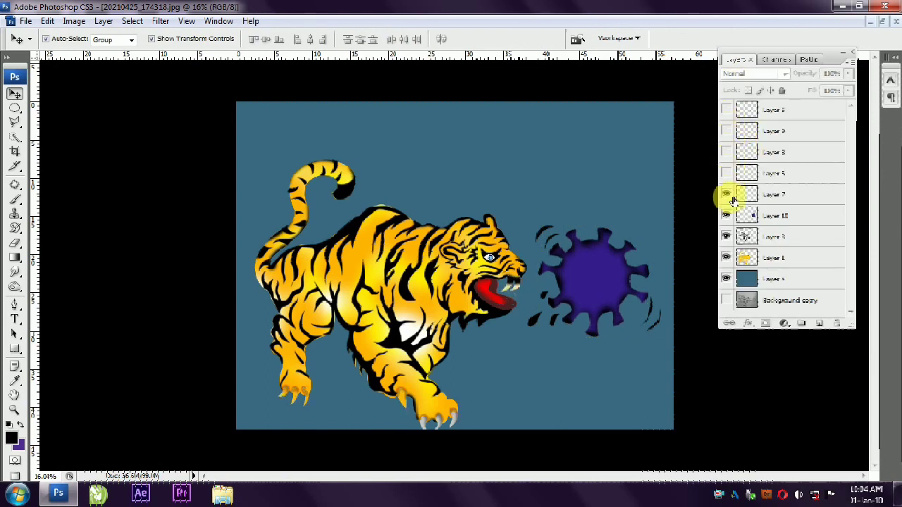
- Hide the coloured layers and show the Background copy pencil sketch
{"action": "left_click_drag", "start_coordinate": [727, 237], "coordinate": [726, 278]}
{"action": "left_click", "coordinate": [726, 300]}
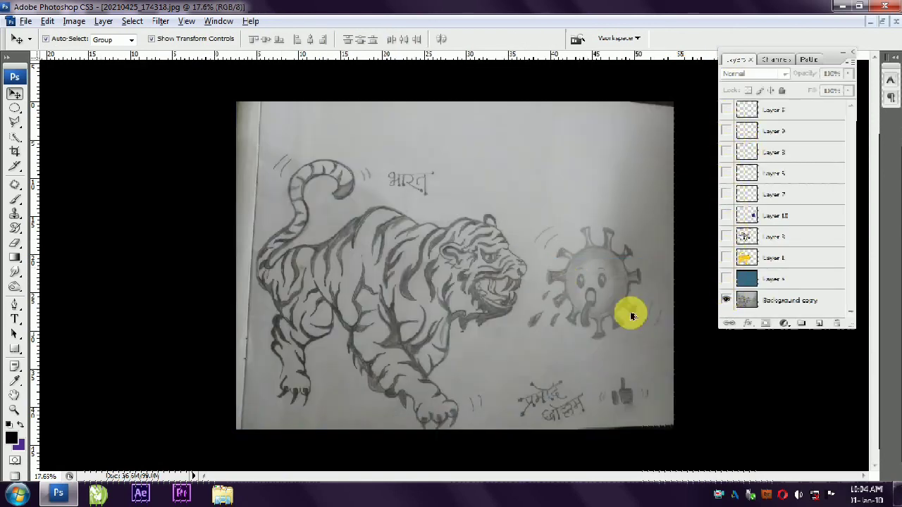
{"action": "scroll", "coordinate": [630, 312], "scroll_direction": "up", "scroll_amount": 1}
{"action": "scroll", "coordinate": [630, 312], "scroll_direction": "up", "scroll_amount": 1}
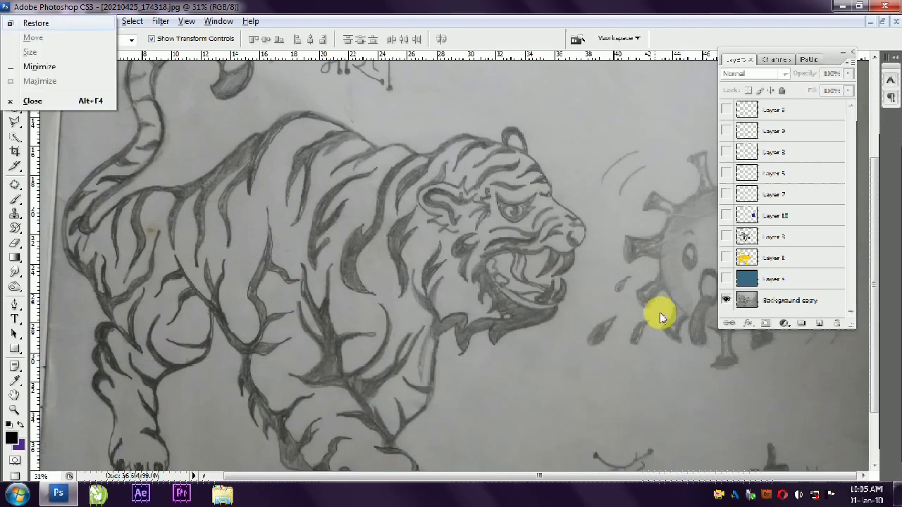
{"action": "scroll", "coordinate": [535, 307], "scroll_direction": "down", "scroll_amount": 1}
{"action": "double_click", "coordinate": [840, 62]}
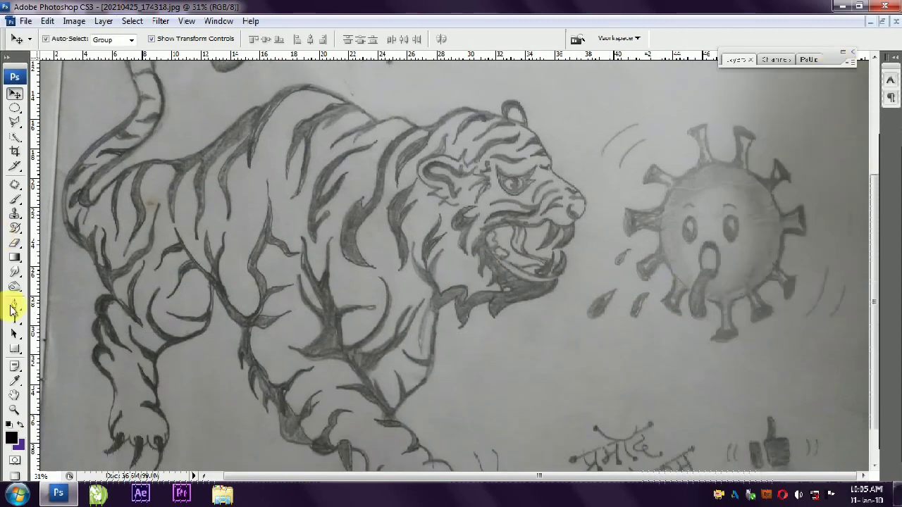
- Fill an oval over the virus's left eye with white on a new layer
{"action": "key", "text": "m"}
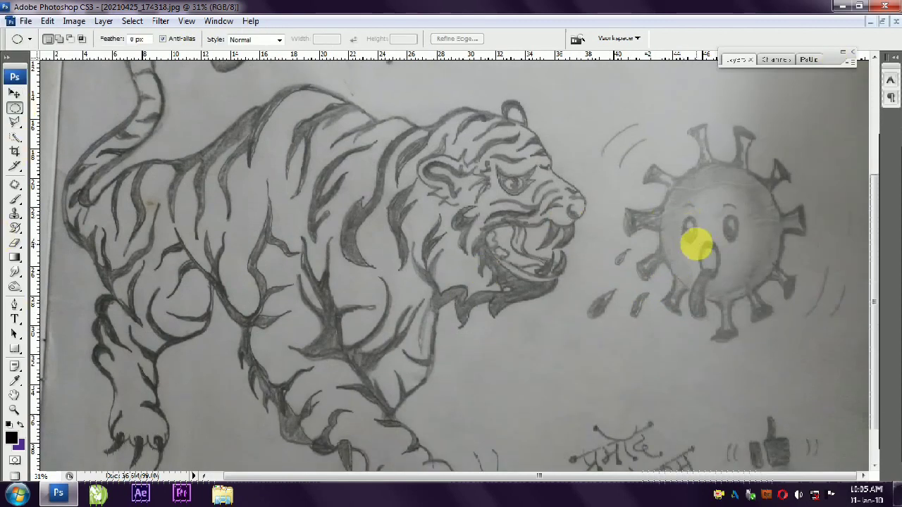
{"action": "left_click_drag", "start_coordinate": [696, 244], "coordinate": [682, 217]}
{"action": "left_click", "coordinate": [19, 449]}
{"action": "left_click_drag", "start_coordinate": [141, 191], "coordinate": [20, 110]}
{"action": "key", "text": "Return"}
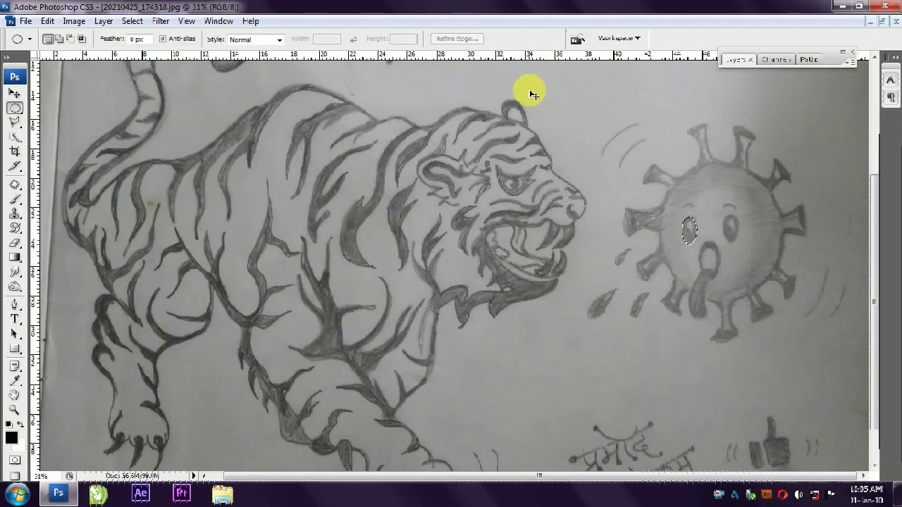
{"action": "key", "text": "v"}
{"action": "left_click", "coordinate": [678, 236]}
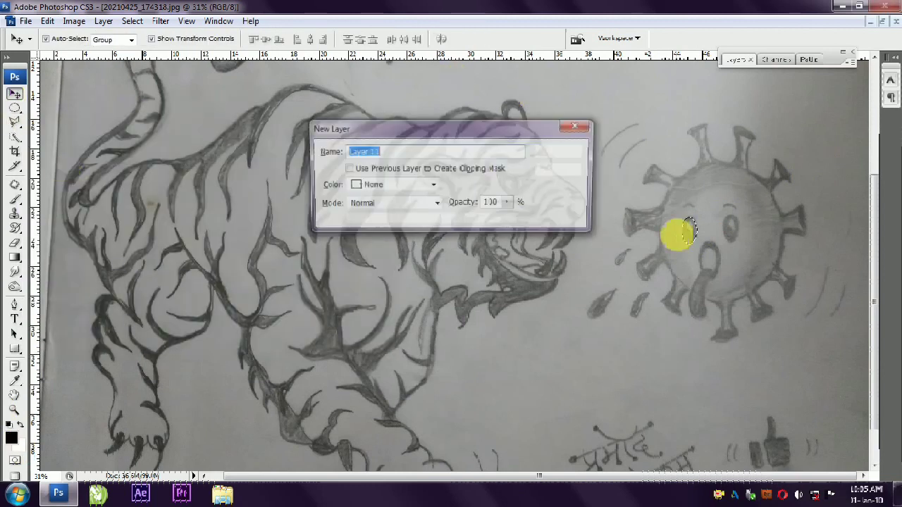
{"action": "key", "text": "ctrl+j"}
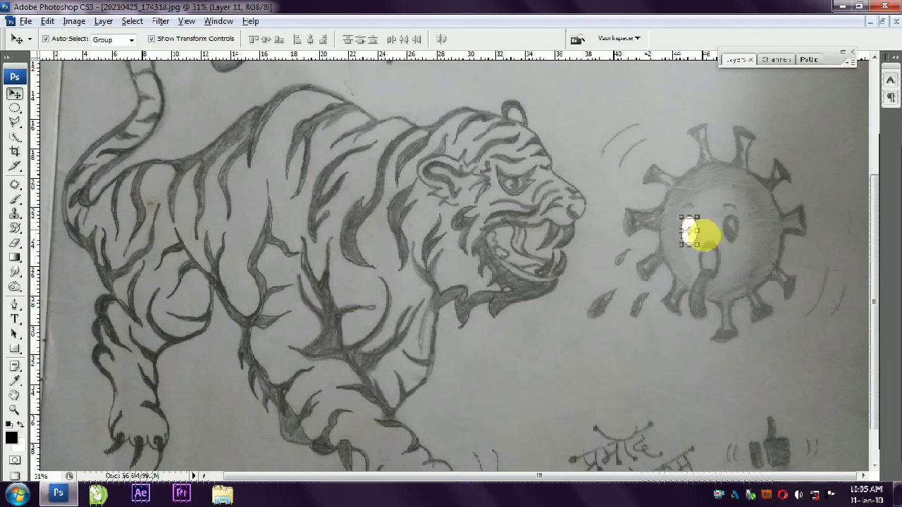
- Duplicate the white eye layer and darken the copy to black with Lightness -100
{"action": "scroll", "coordinate": [689, 229], "scroll_direction": "up", "scroll_amount": 3}
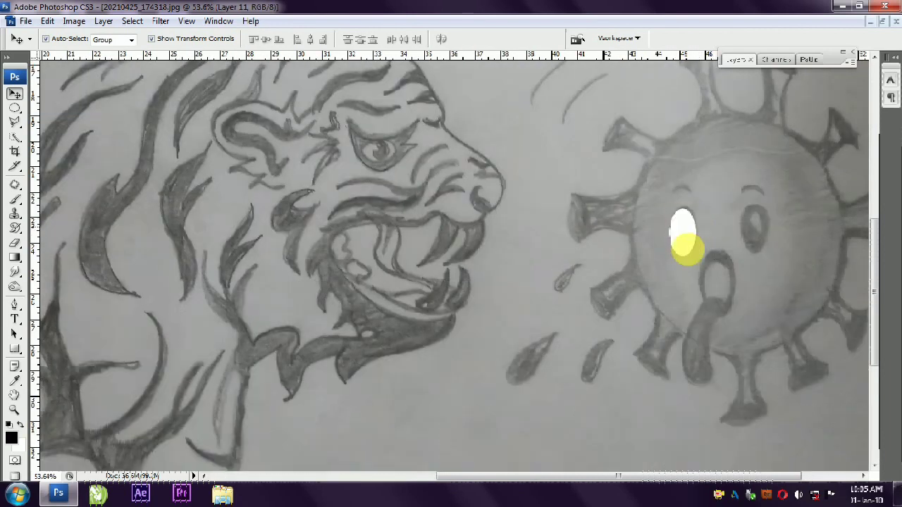
{"action": "key", "text": "ctrl+j"}
{"action": "key", "text": "ctrl+u"}
{"action": "type", "text": "-100"}
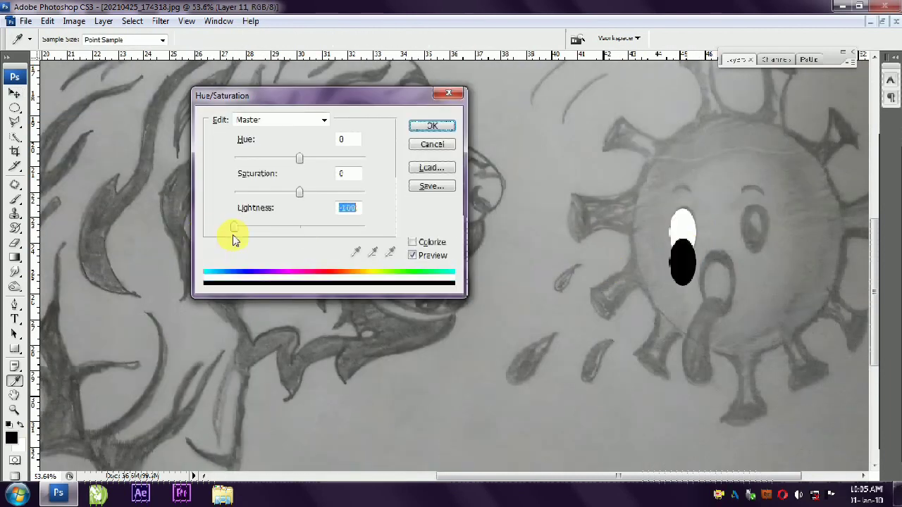
{"action": "key", "text": "Return"}
{"action": "key", "text": "ctrl+z"}
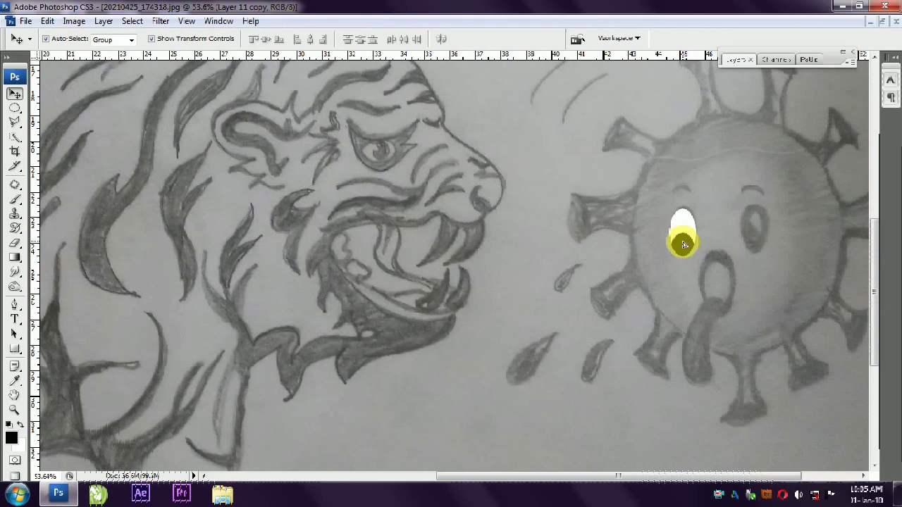
{"action": "left_click", "coordinate": [381, 243]}
{"action": "left_click", "coordinate": [15, 305]}
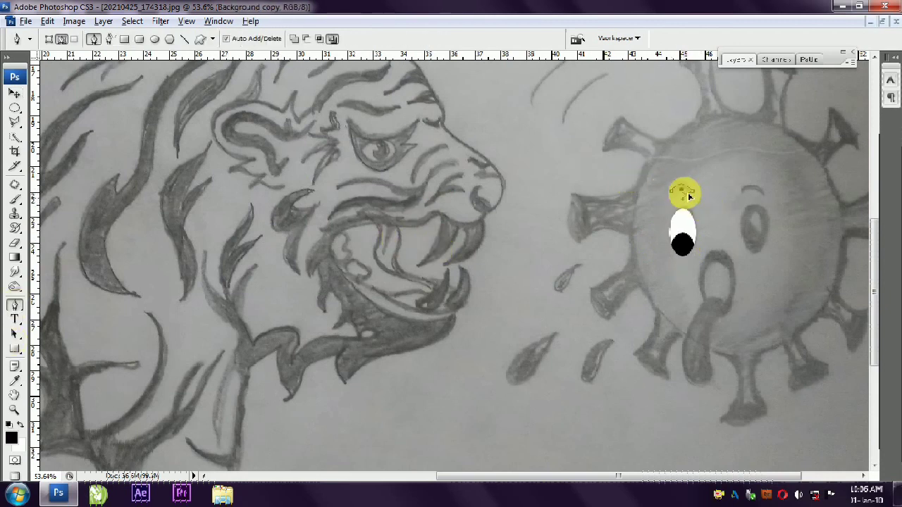
- Draw the left eyebrow with the Pen and fill it black on a new layer
{"action": "scroll", "coordinate": [686, 197], "scroll_direction": "up", "scroll_amount": 5}
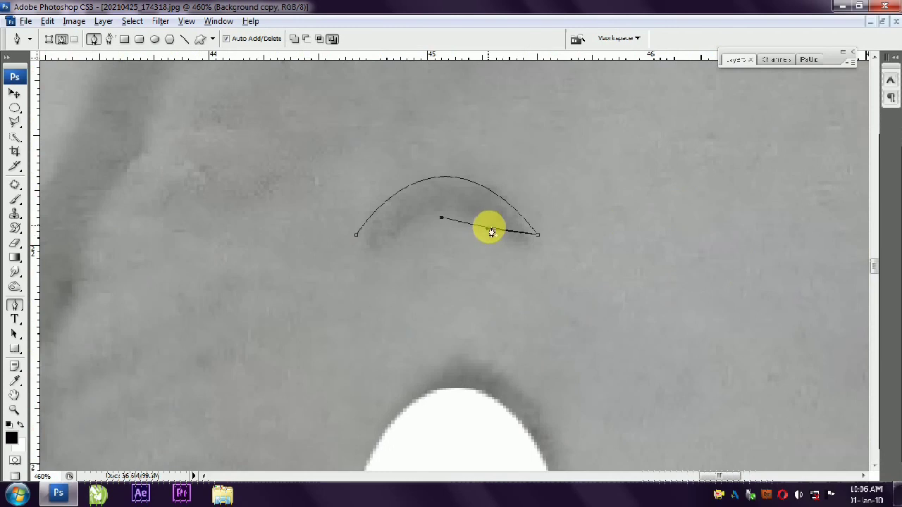
{"action": "left_click_drag", "start_coordinate": [485, 216], "coordinate": [440, 217]}
{"action": "left_click", "coordinate": [359, 233]}
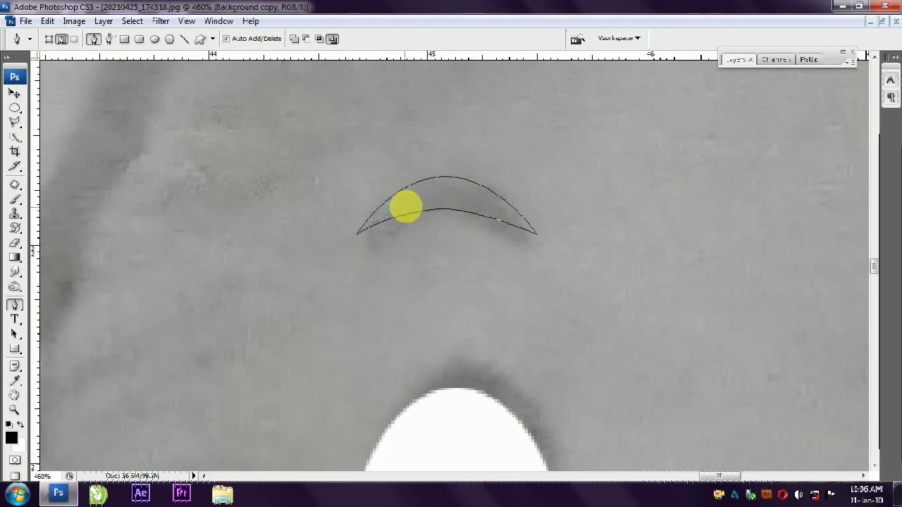
{"action": "key", "text": "v"}
{"action": "key", "text": "ctrl+Return"}
{"action": "key", "text": "ctrl+shift+n"}
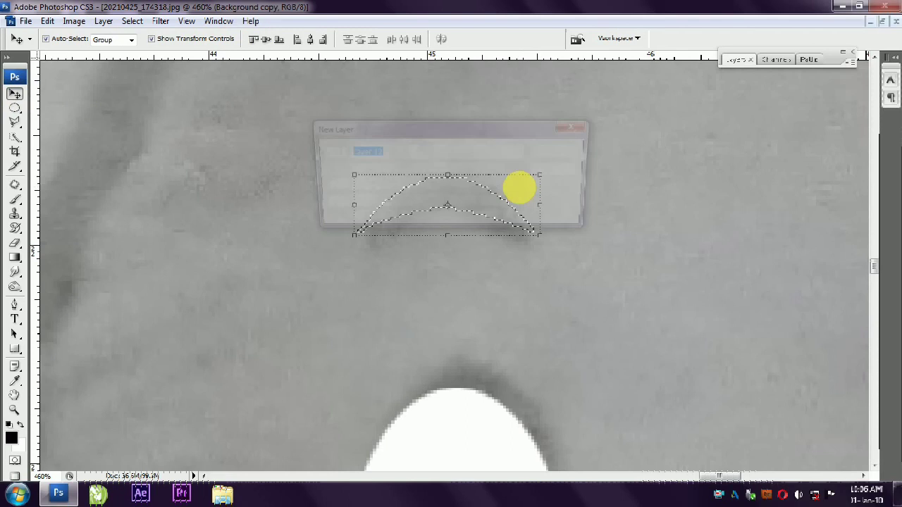
{"action": "key", "text": "Return"}
{"action": "key", "text": "alt+BackSpace"}
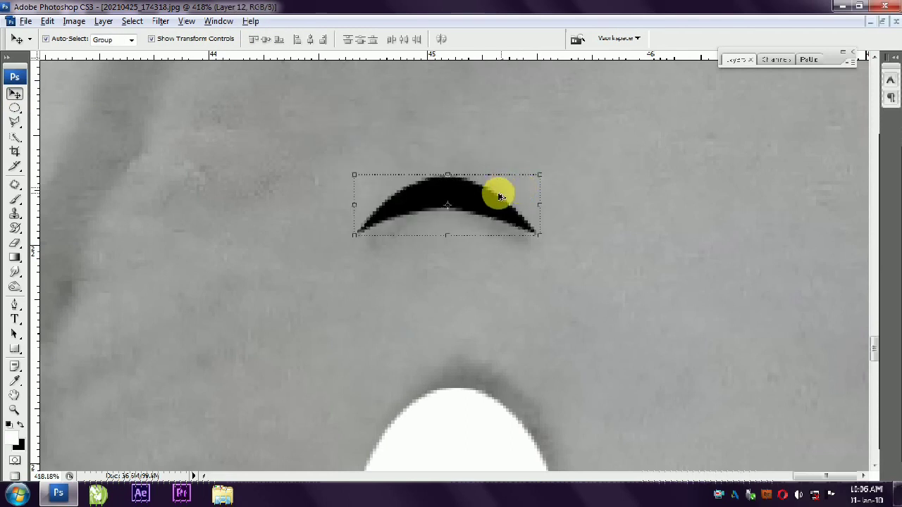
- Zoom in on the face and copy the eye and eyebrow to the right side
{"action": "scroll", "coordinate": [525, 188], "scroll_direction": "down", "scroll_amount": 3}
{"action": "scroll", "coordinate": [498, 197], "scroll_direction": "down", "scroll_amount": 2}
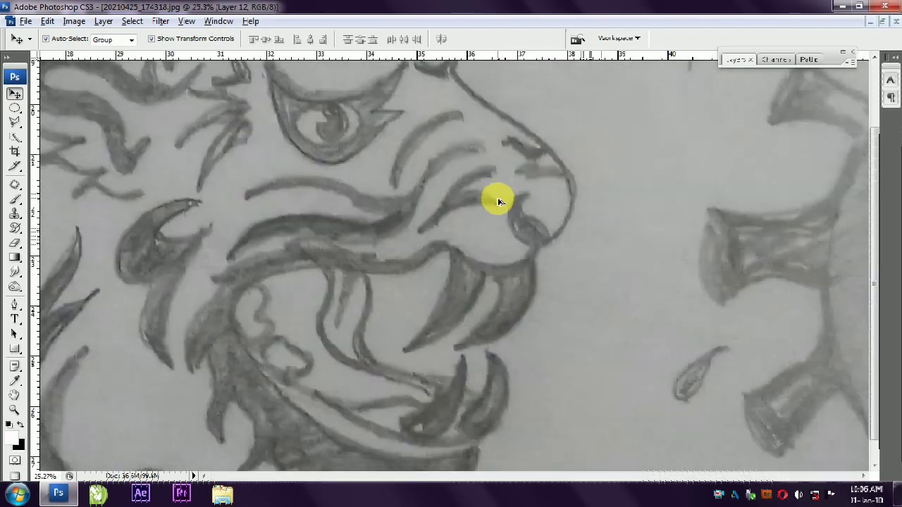
{"action": "key", "text": "ctrl+0"}
{"action": "key", "text": "z"}
{"action": "left_click_drag", "start_coordinate": [577, 214], "coordinate": [762, 338]}
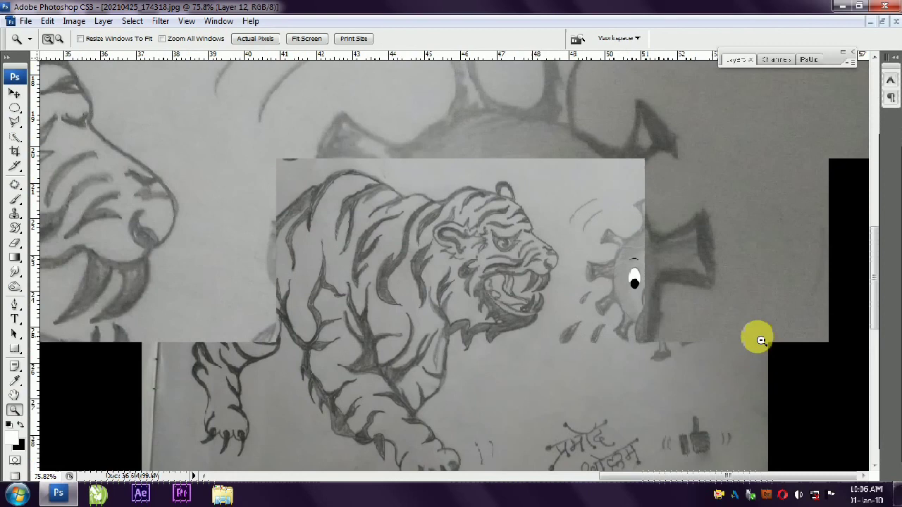
{"action": "left_click", "coordinate": [14, 93]}
{"action": "left_click", "coordinate": [440, 261], "text": "shift"}
{"action": "left_click_drag", "start_coordinate": [437, 272], "coordinate": [542, 278]}
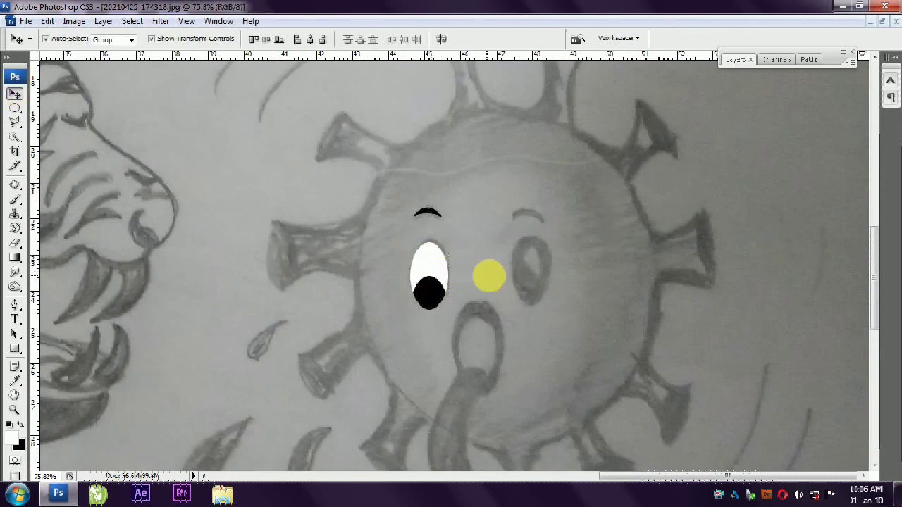
{"action": "scroll", "coordinate": [473, 325], "scroll_direction": "down", "scroll_amount": 1}
{"action": "scroll", "coordinate": [535, 324], "scroll_direction": "left", "scroll_amount": 5}
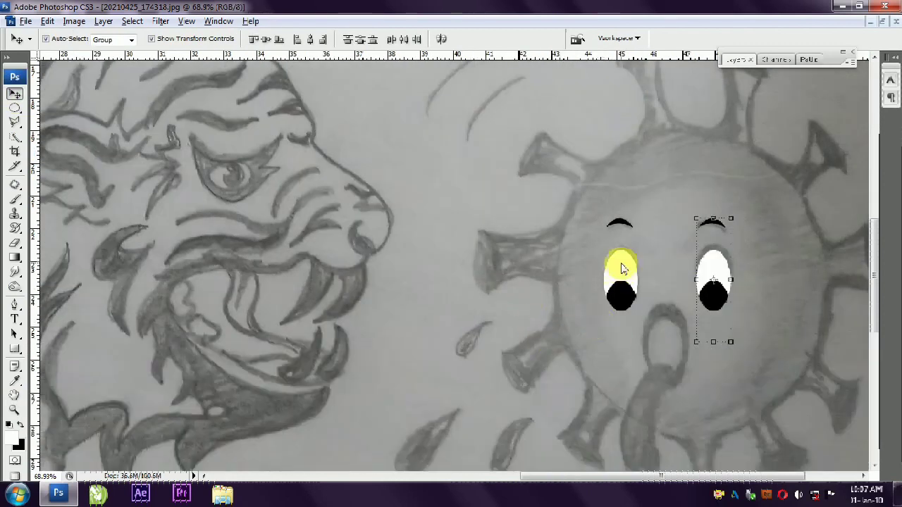
{"action": "left_click", "coordinate": [620, 268]}
{"action": "key", "text": "shift+m"}
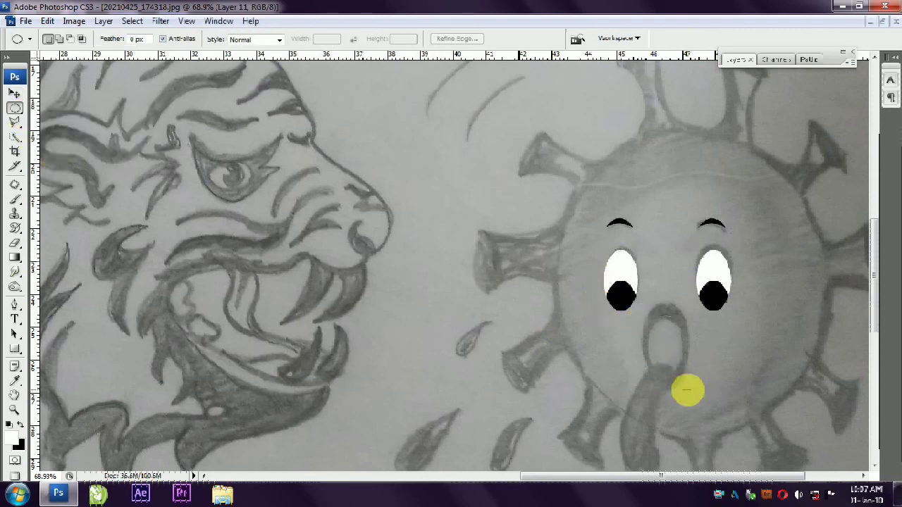
- Create a white oval mouth on a new layer
{"action": "left_click_drag", "start_coordinate": [646, 318], "coordinate": [685, 384]}
{"action": "key", "text": "ctrl+shift+n"}
{"action": "key", "text": "Return"}
{"action": "key", "text": "ctrl+shift+n"}
{"action": "key", "text": "Return"}
{"action": "left_click", "coordinate": [14, 92]}
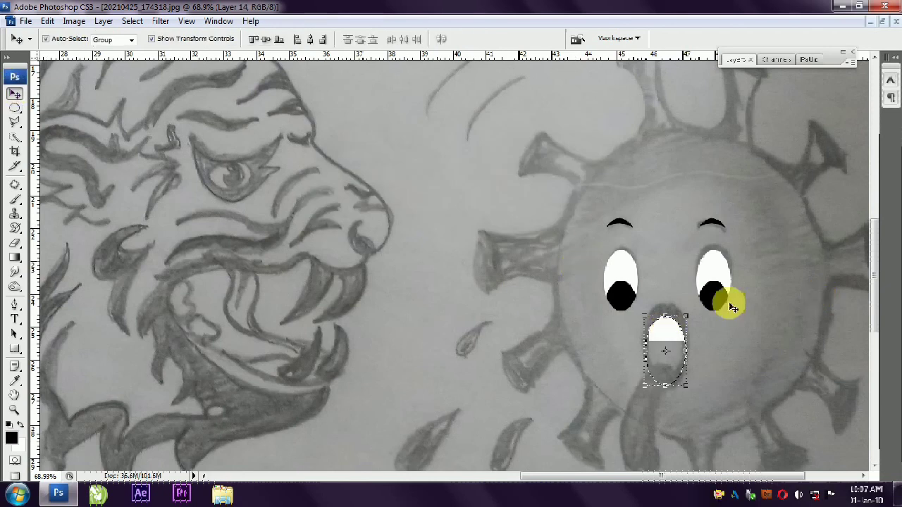
- Add a 17 px magenta Stroke layer effect around the mouth
{"action": "left_click", "coordinate": [737, 62]}
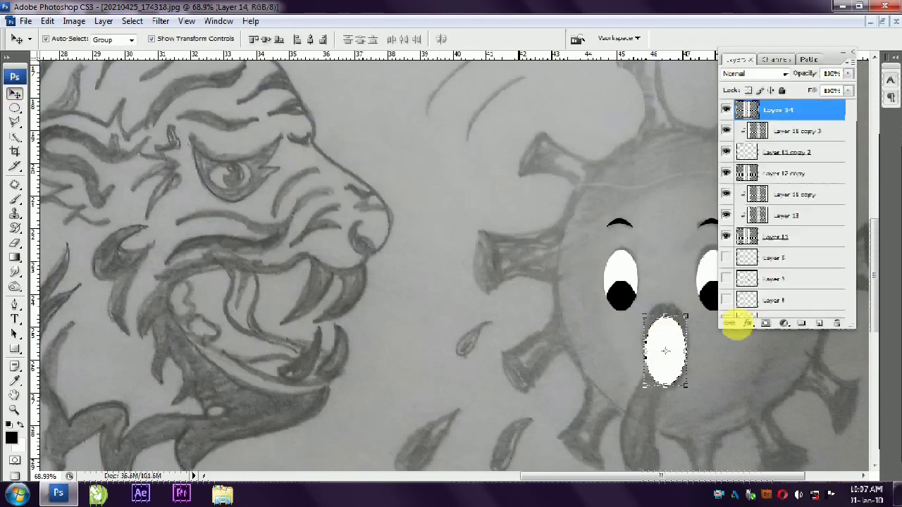
{"action": "left_click", "coordinate": [748, 323]}
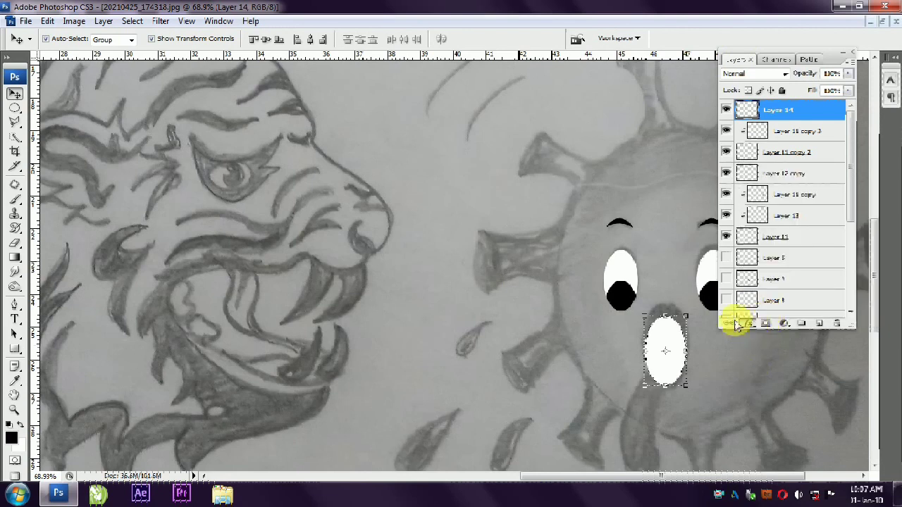
{"action": "left_click", "coordinate": [171, 210]}
{"action": "left_click", "coordinate": [207, 170]}
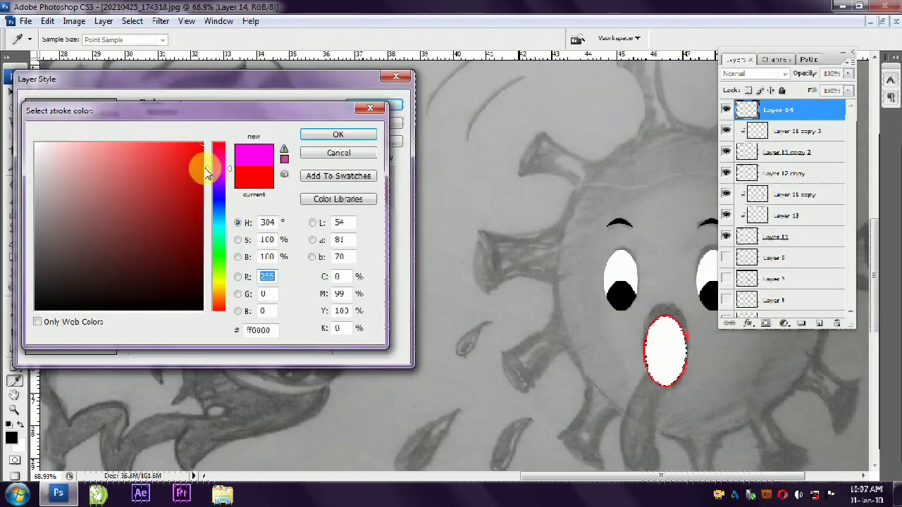
{"action": "left_click", "coordinate": [307, 134]}
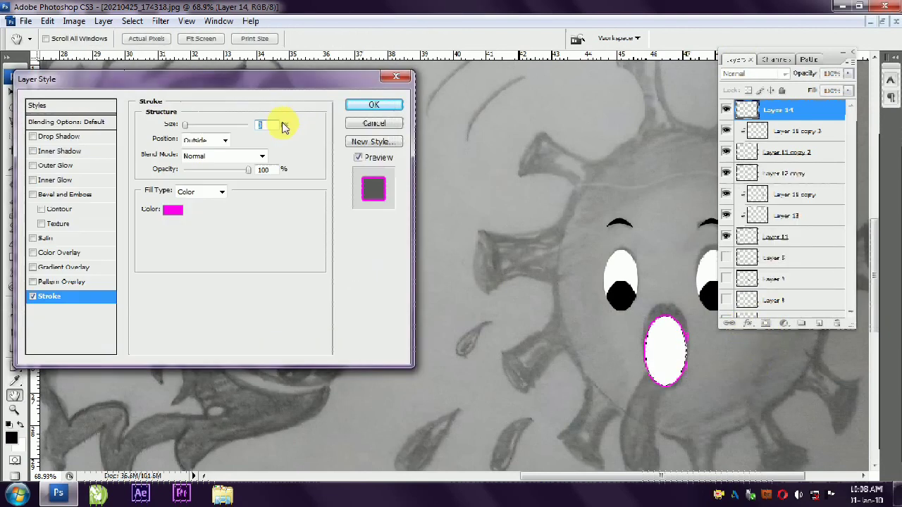
{"action": "type", "text": "17"}
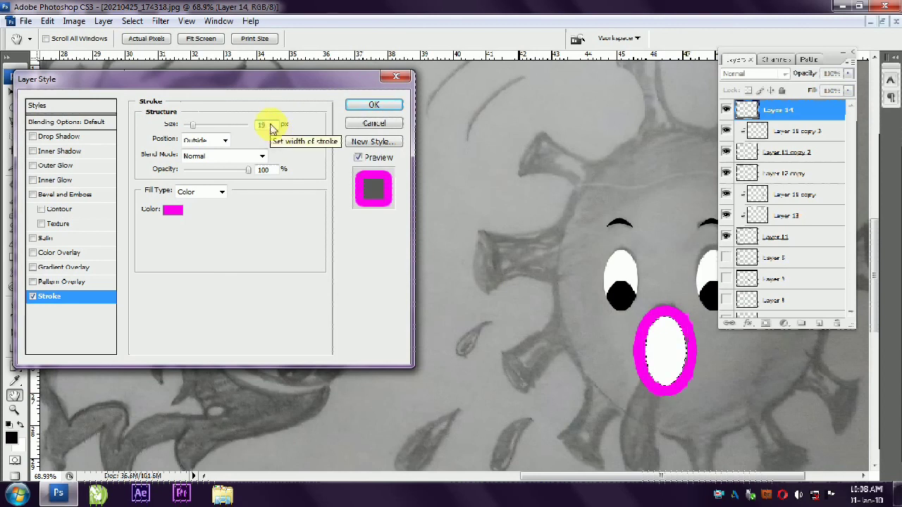
{"action": "left_click", "coordinate": [374, 105]}
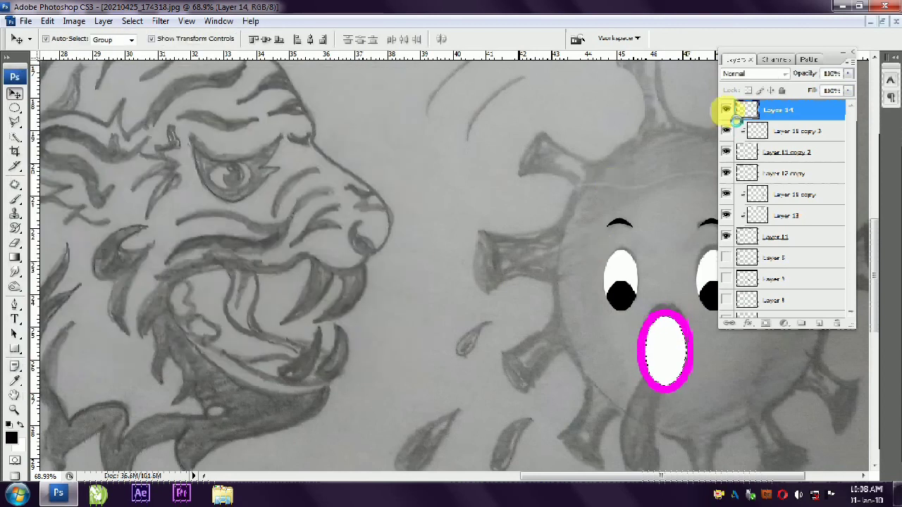
{"action": "key", "text": "Tab"}
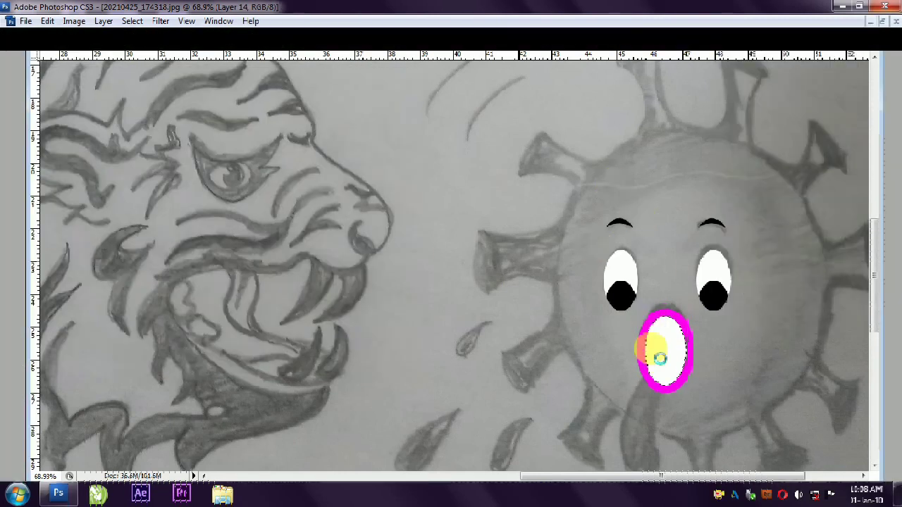
{"action": "key", "text": "Tab"}
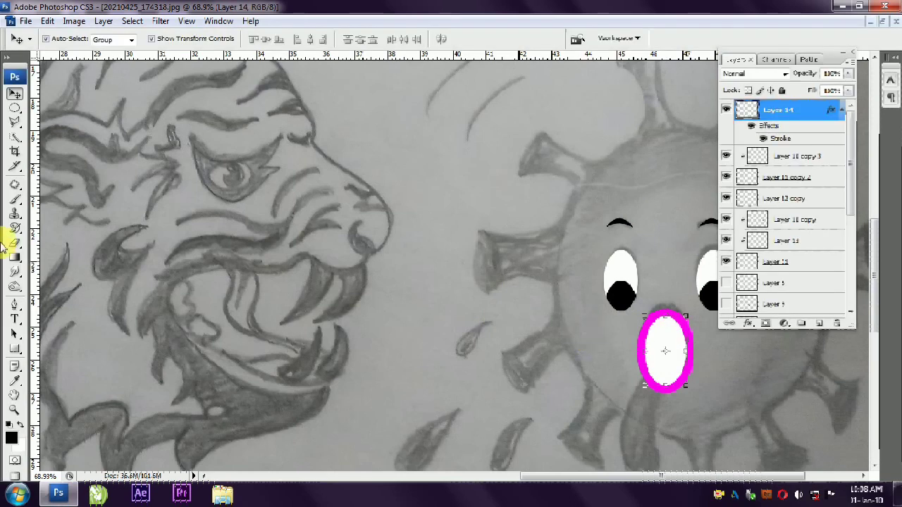
- Fade the mouth layer to 50% and draw a tongue path on new Layer 15
{"action": "key", "text": "5"}
{"action": "left_click", "coordinate": [14, 304]}
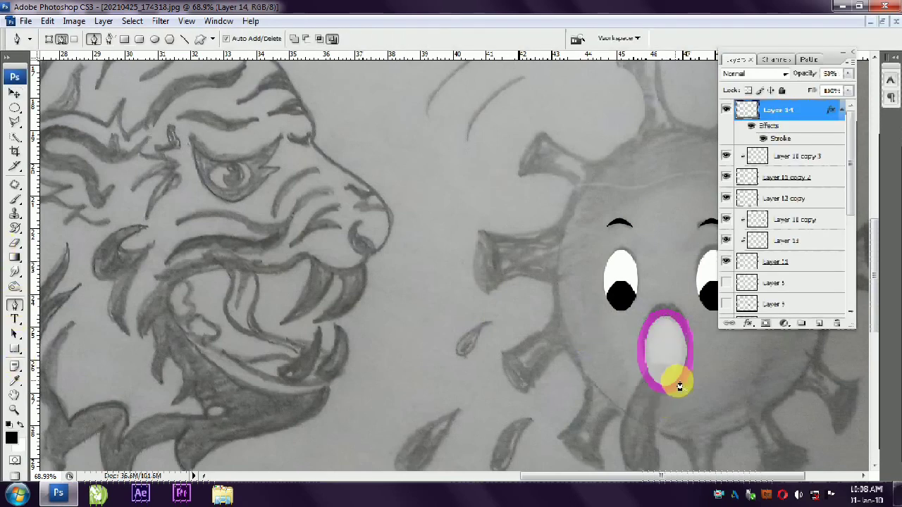
{"action": "left_click_drag", "start_coordinate": [662, 366], "coordinate": [573, 204]}
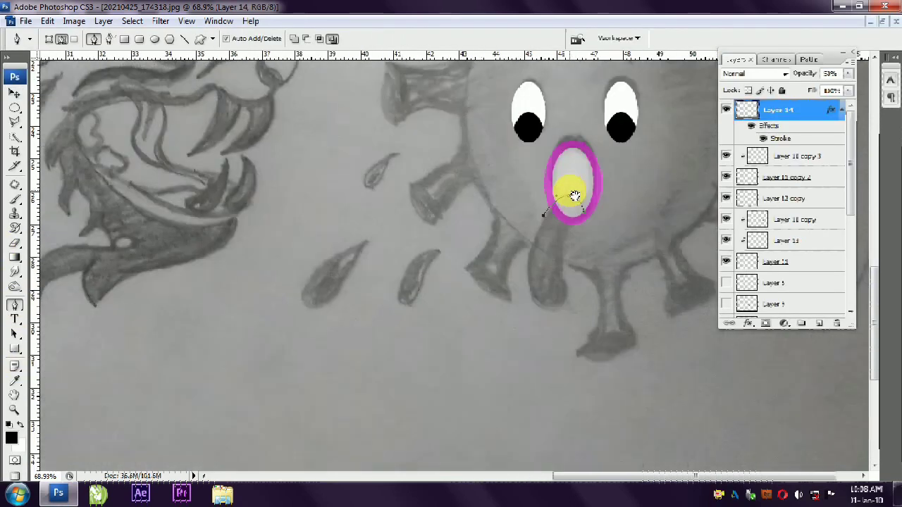
{"action": "left_click_drag", "start_coordinate": [566, 285], "coordinate": [583, 210]}
{"action": "key", "text": "ctrl+shift+n"}
{"action": "key", "text": "Return"}
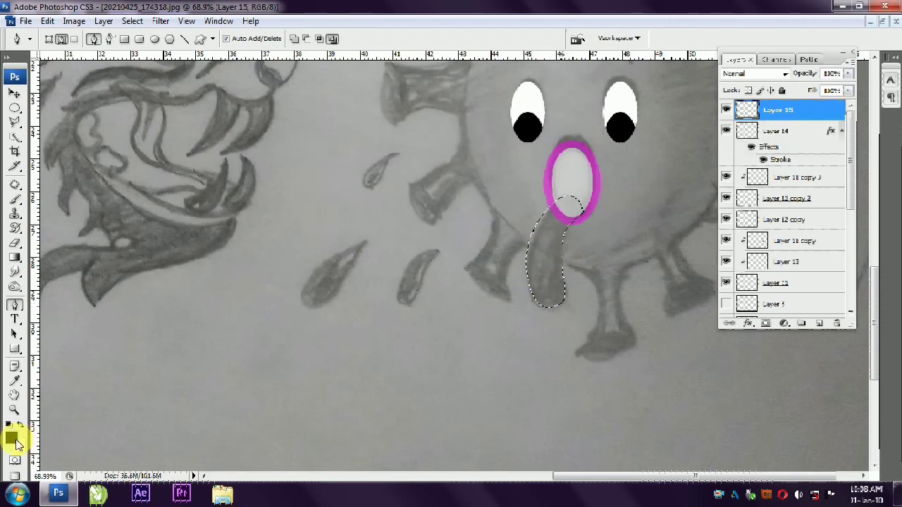
- Fill the tongue with red, then select the magenta mouth Layer 14
{"action": "left_click", "coordinate": [18, 443]}
{"action": "left_click", "coordinate": [203, 151]}
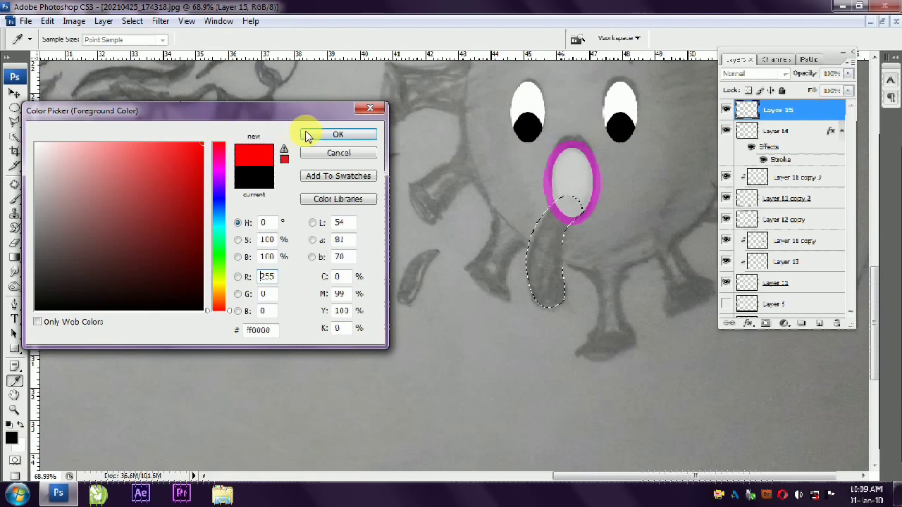
{"action": "left_click", "coordinate": [306, 136]}
{"action": "key", "text": "alt+BackSpace"}
{"action": "key", "text": "v"}
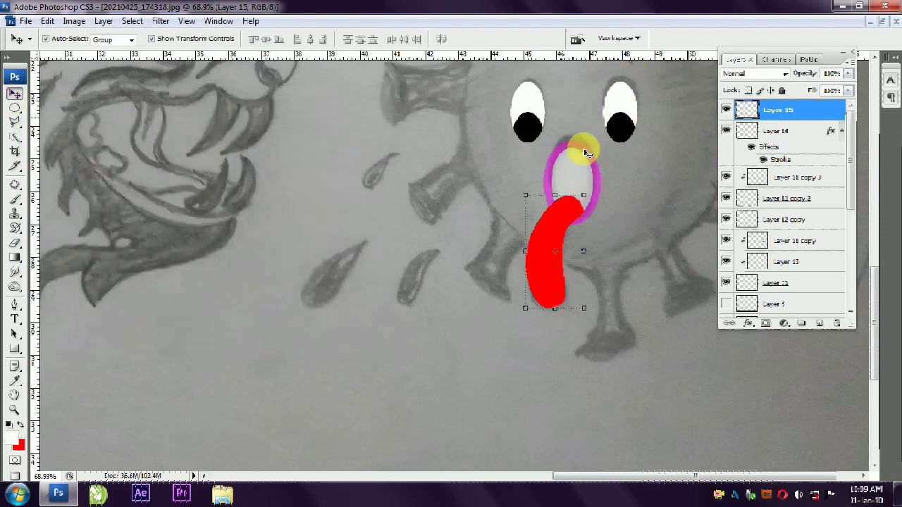
{"action": "left_click", "coordinate": [584, 155]}
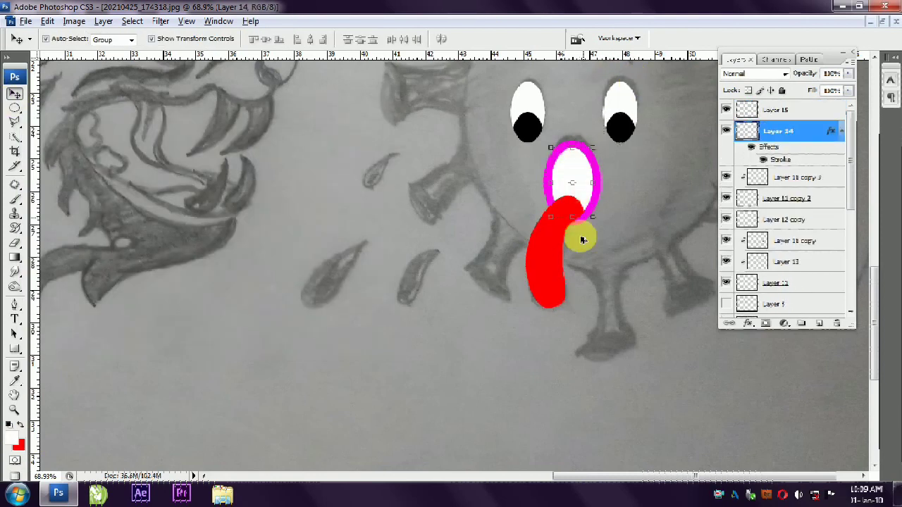
{"action": "key", "text": "ctrl+0"}
{"action": "left_click", "coordinate": [843, 54]}
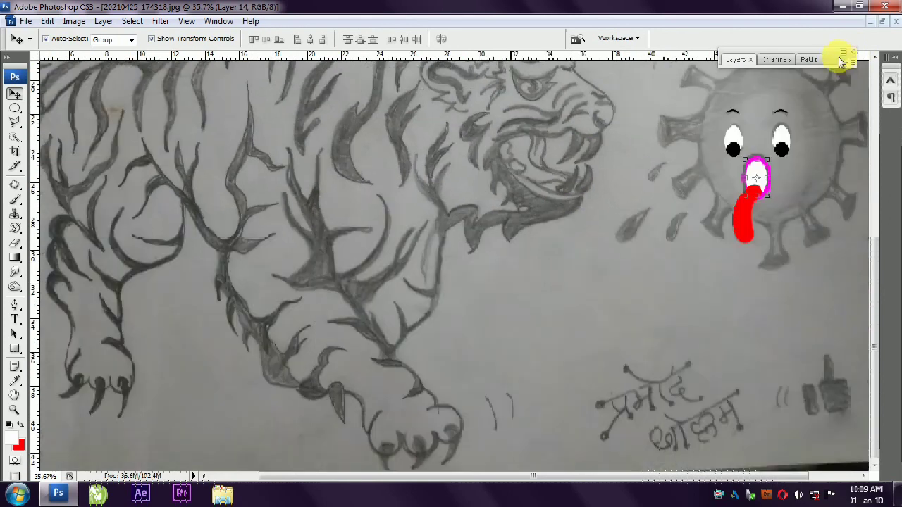
- Make the hidden colour layers visible to reveal the coloured tiger on its blue-gray background
{"action": "scroll", "coordinate": [653, 189], "scroll_direction": "down", "scroll_amount": 2}
{"action": "scroll", "coordinate": [797, 162], "scroll_direction": "down", "scroll_amount": 1}
{"action": "left_click", "coordinate": [735, 60]}
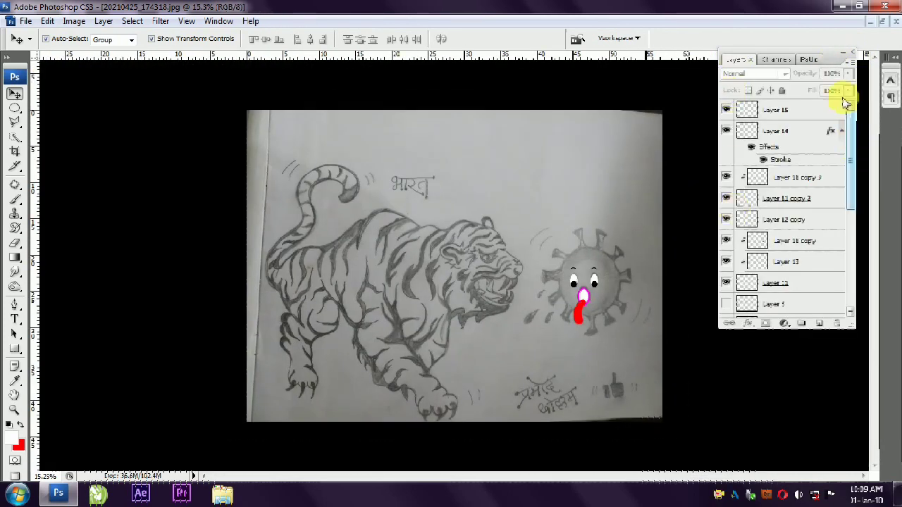
{"action": "left_click_drag", "start_coordinate": [845, 103], "coordinate": [853, 268]}
{"action": "mouse_move", "coordinate": [728, 224]}
{"action": "left_mouse_down"}
{"action": "mouse_move", "coordinate": [733, 129]}
{"action": "mouse_move", "coordinate": [728, 237]}
{"action": "mouse_move", "coordinate": [728, 135]}
{"action": "left_mouse_up"}
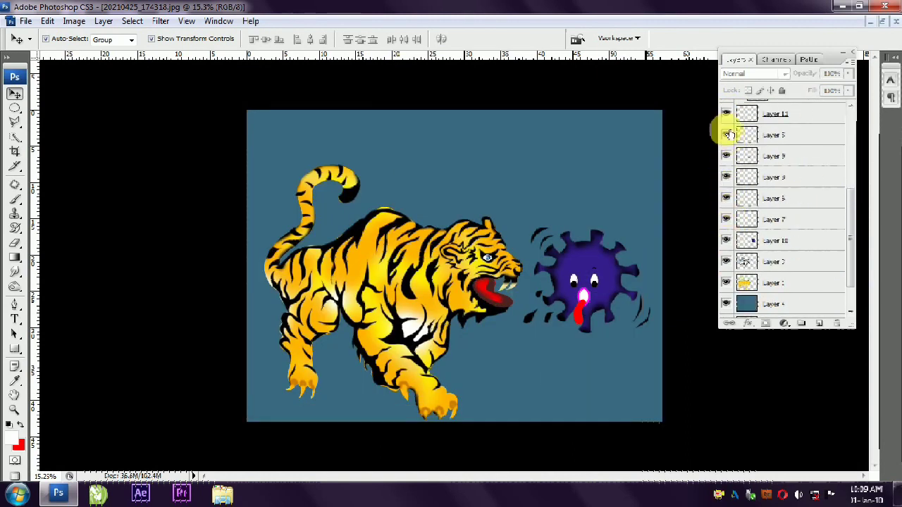
{"action": "scroll", "coordinate": [755, 227], "scroll_direction": "down", "scroll_amount": 2}
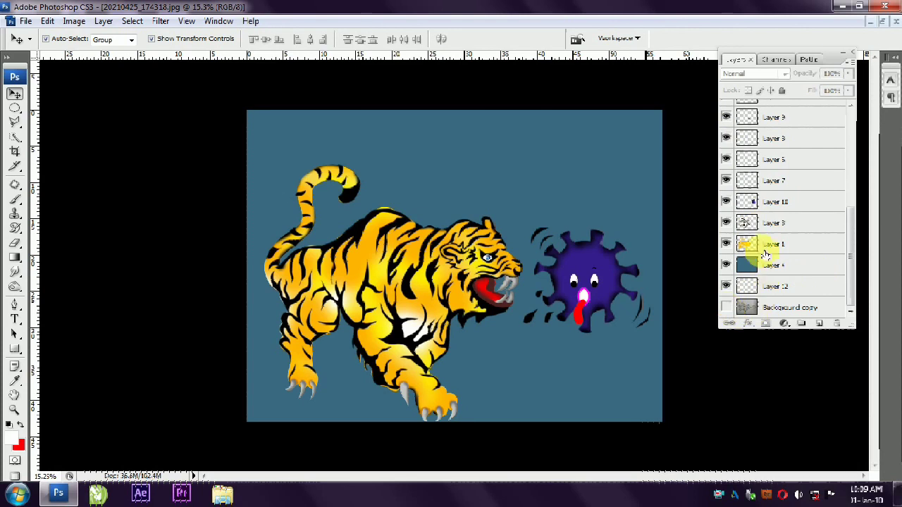
{"action": "scroll", "coordinate": [790, 200], "scroll_direction": "up", "scroll_amount": 5}
{"action": "scroll", "coordinate": [783, 194], "scroll_direction": "up", "scroll_amount": 5}
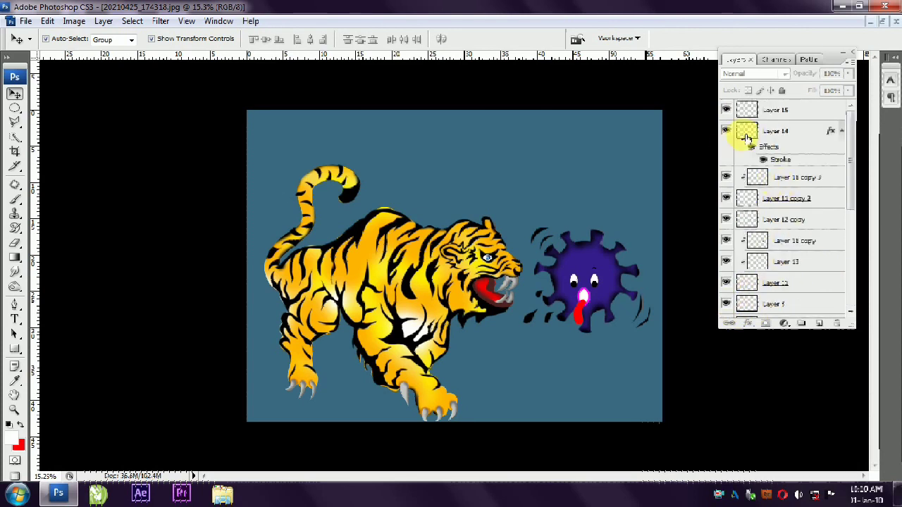
{"action": "mouse_move", "coordinate": [852, 127]}
{"action": "left_mouse_down"}
{"action": "mouse_move", "coordinate": [871, 238]}
{"action": "mouse_move", "coordinate": [853, 75]}
{"action": "left_mouse_up"}
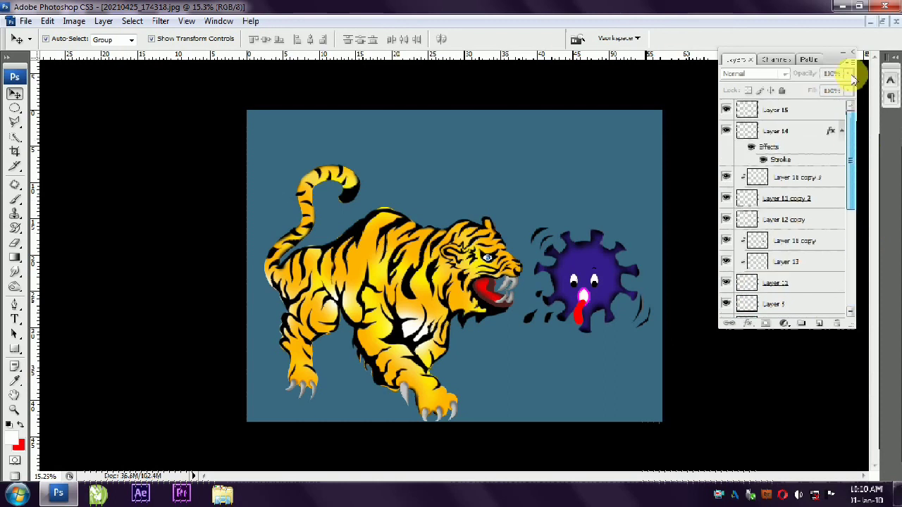
- Duplicate the eyebrow above the virus's left eye, then zoom out to the whole image
{"action": "left_click_drag", "start_coordinate": [517, 296], "coordinate": [634, 233]}
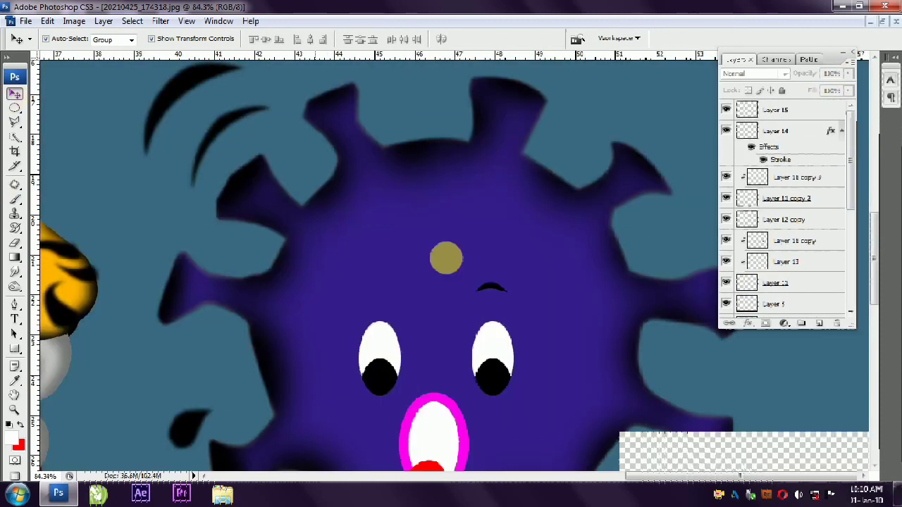
{"action": "left_click", "coordinate": [492, 287]}
{"action": "key", "text": "ctrl+t"}
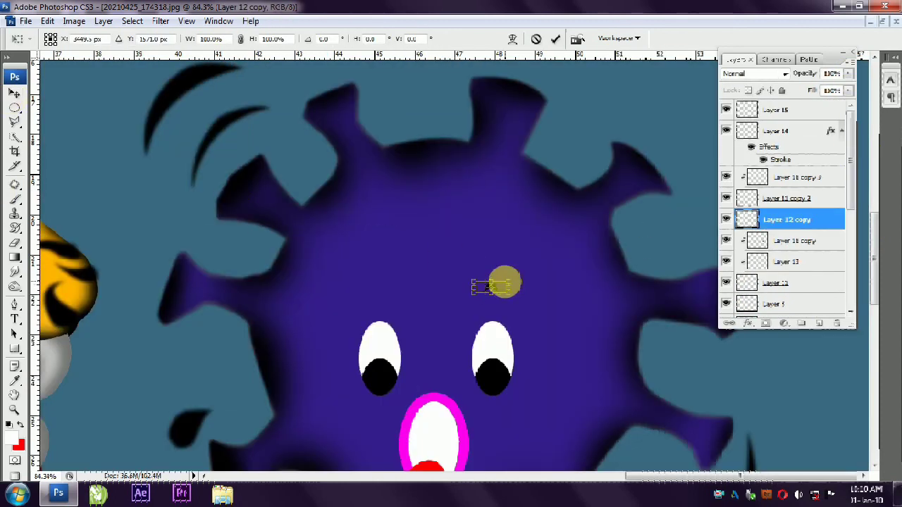
{"action": "key", "text": "Return"}
{"action": "left_click", "coordinate": [527, 251]}
{"action": "left_click_drag", "start_coordinate": [483, 282], "coordinate": [385, 299]}
{"action": "left_click", "coordinate": [532, 273]}
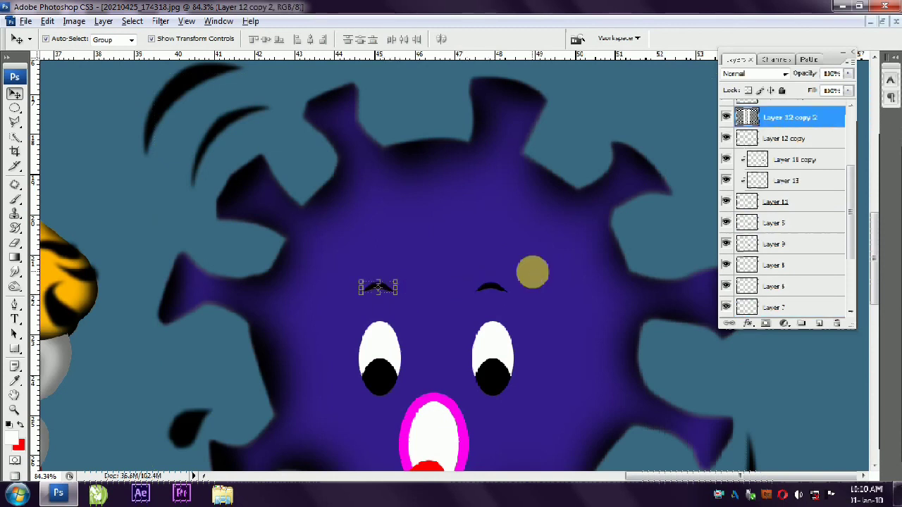
{"action": "key", "text": "ctrl+0"}
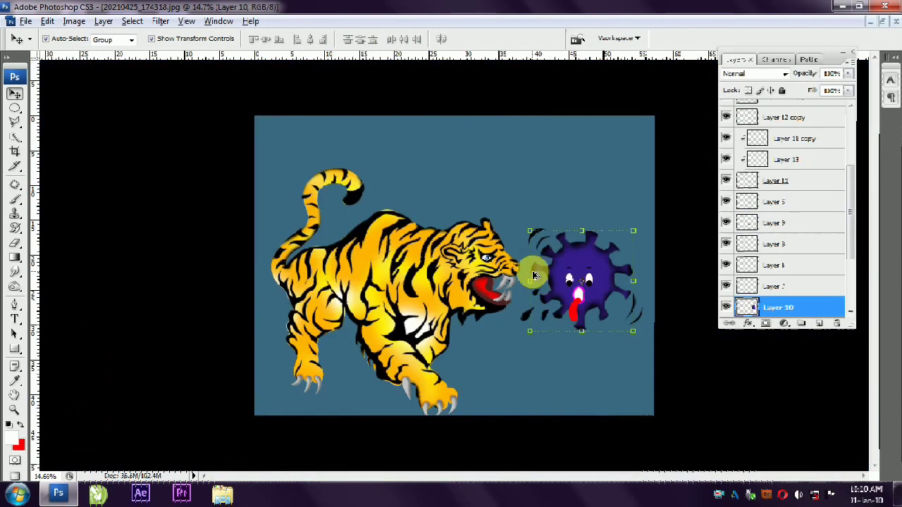
{"action": "left_click", "coordinate": [765, 395]}
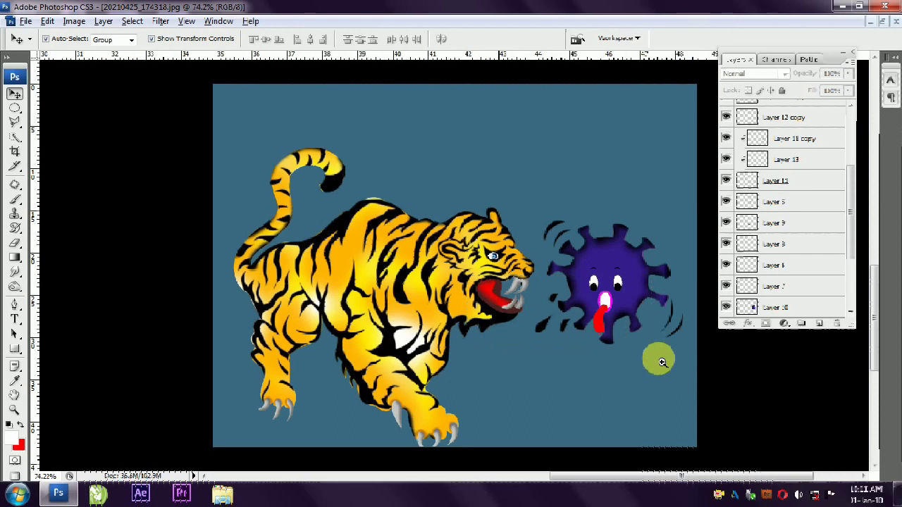
- Brush dark shading onto the red tongue layer with a size-90 brush
{"action": "scroll", "coordinate": [656, 352], "scroll_direction": "up", "scroll_amount": 4}
{"action": "left_click", "coordinate": [627, 270]}
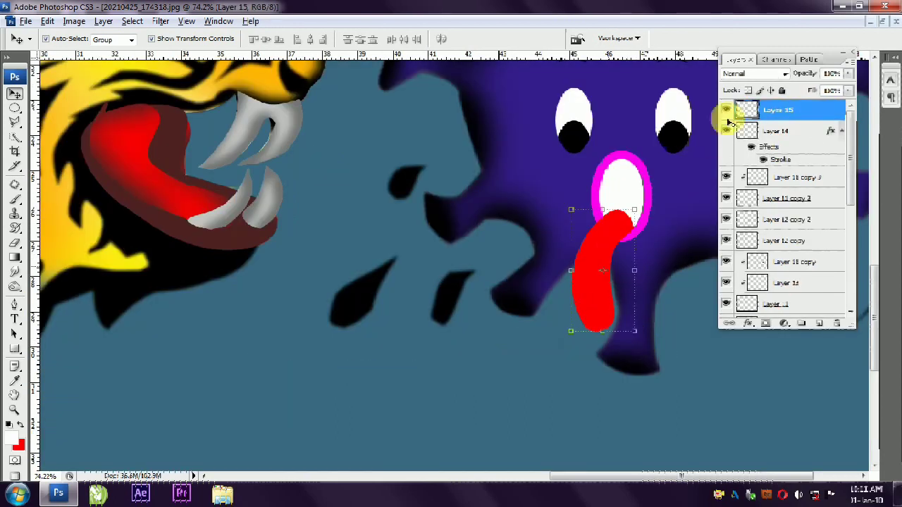
{"action": "left_click", "coordinate": [16, 445]}
{"action": "key", "text": "Escape"}
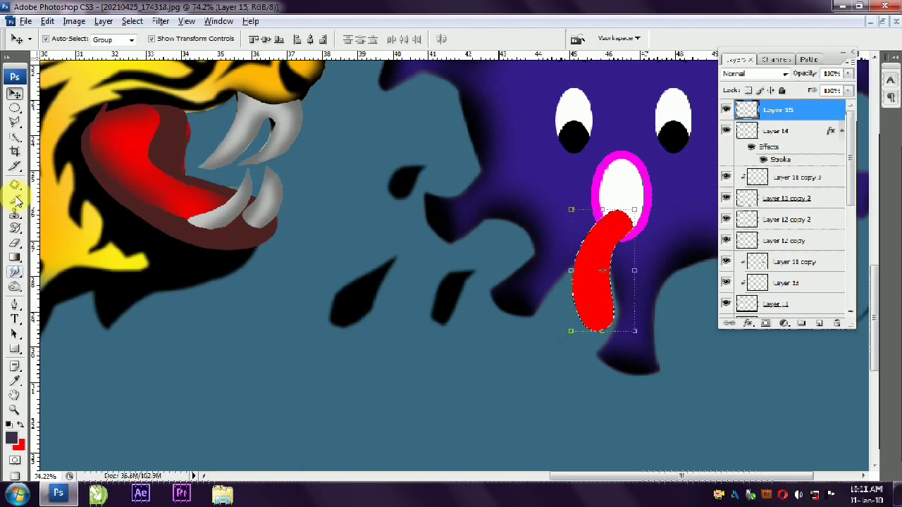
{"action": "left_click", "coordinate": [16, 199]}
{"action": "left_click", "coordinate": [603, 234]}
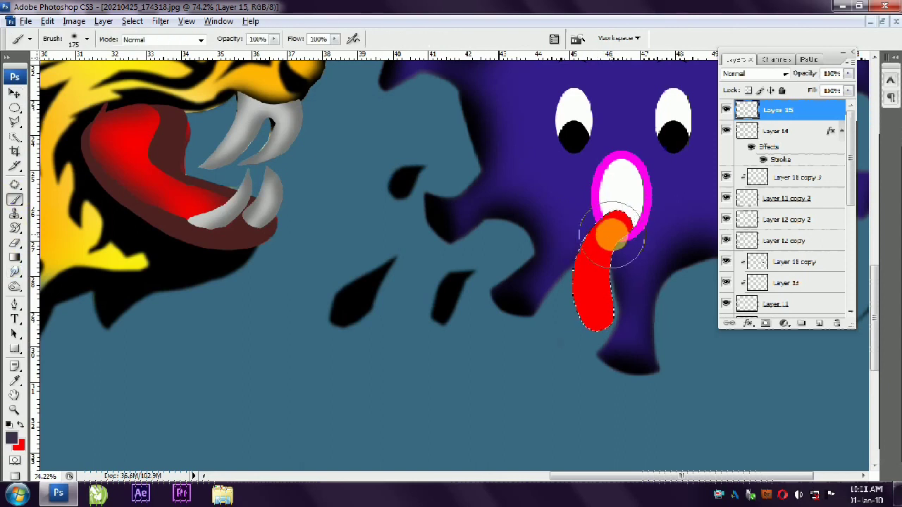
{"action": "key", "text": "bracketleft"}
{"action": "key", "text": "bracketleft"}
{"action": "key", "text": "bracketleft"}
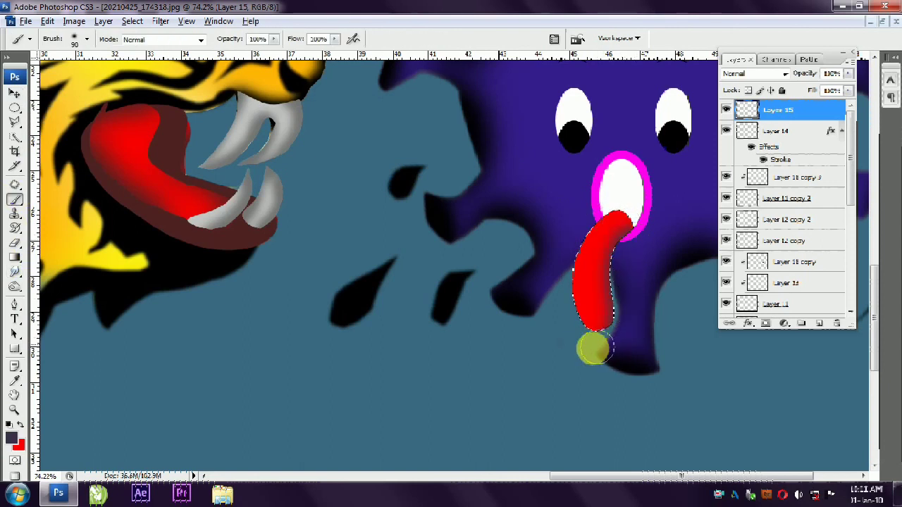
- Collapse the Layers panel and zoom in close on the virus face
{"action": "scroll", "coordinate": [383, 282], "scroll_direction": "down", "scroll_amount": 2}
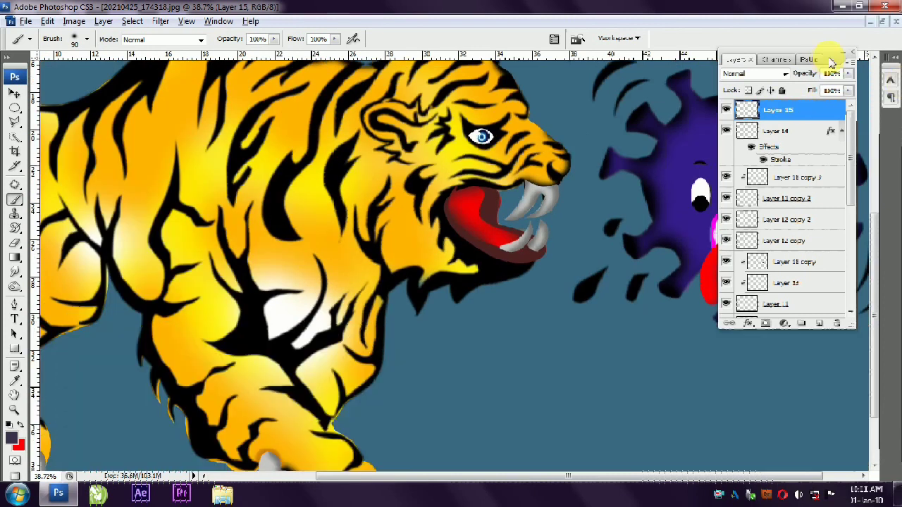
{"action": "double_click", "coordinate": [775, 60]}
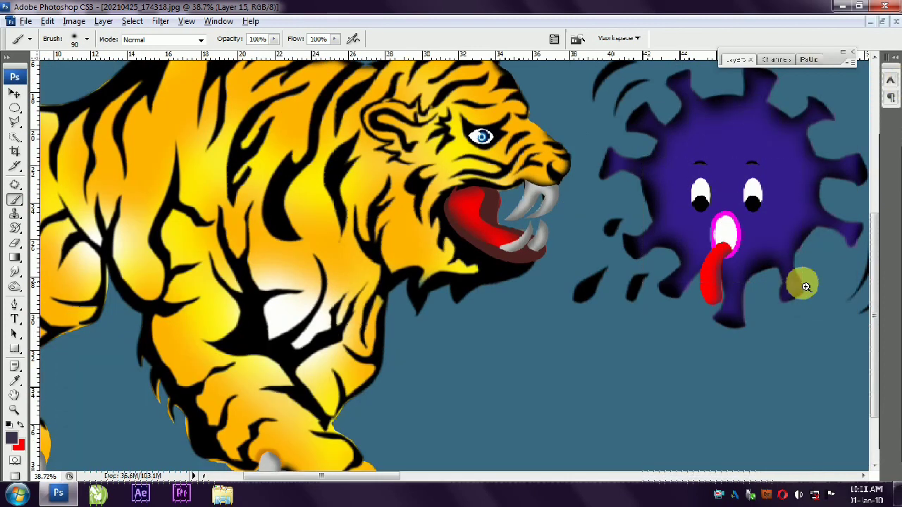
{"action": "left_click_drag", "start_coordinate": [806, 287], "coordinate": [599, 152]}
- Set white as the colour and create a new empty layer for the pupil highlight
{"action": "key", "text": "m"}
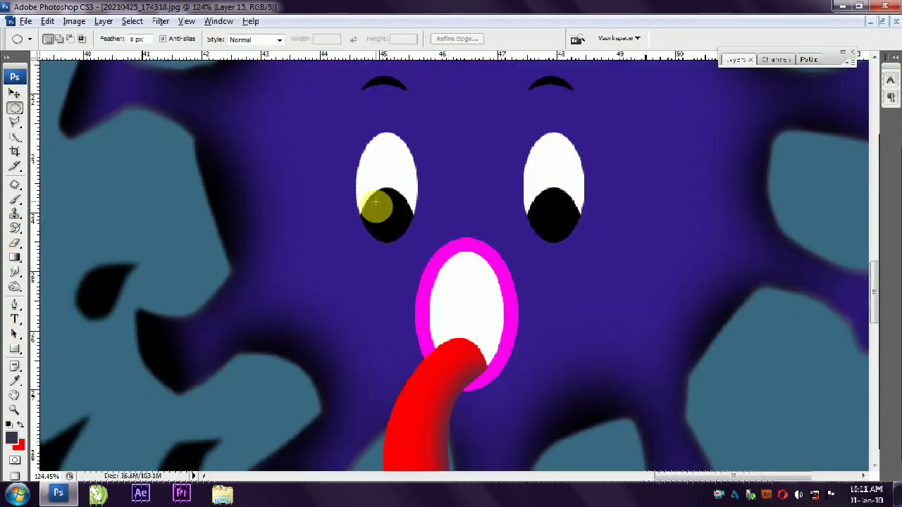
{"action": "key", "text": "i"}
{"action": "left_click", "coordinate": [19, 446]}
{"action": "left_click", "coordinate": [35, 144]}
{"action": "left_click", "coordinate": [315, 139]}
{"action": "key", "text": "ctrl+shift+n"}
{"action": "key", "text": "Return"}
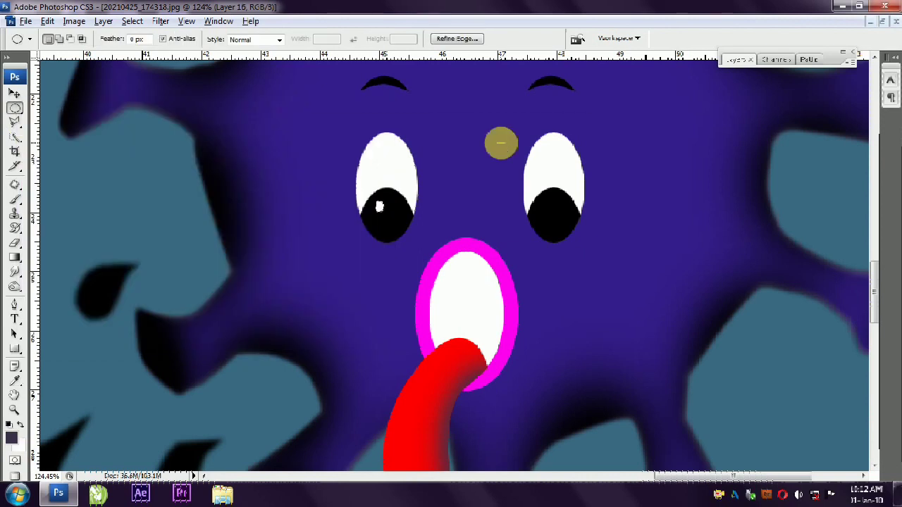
- Copy the white highlight dot from the right pupil into the left pupil
{"action": "left_click", "coordinate": [15, 92]}
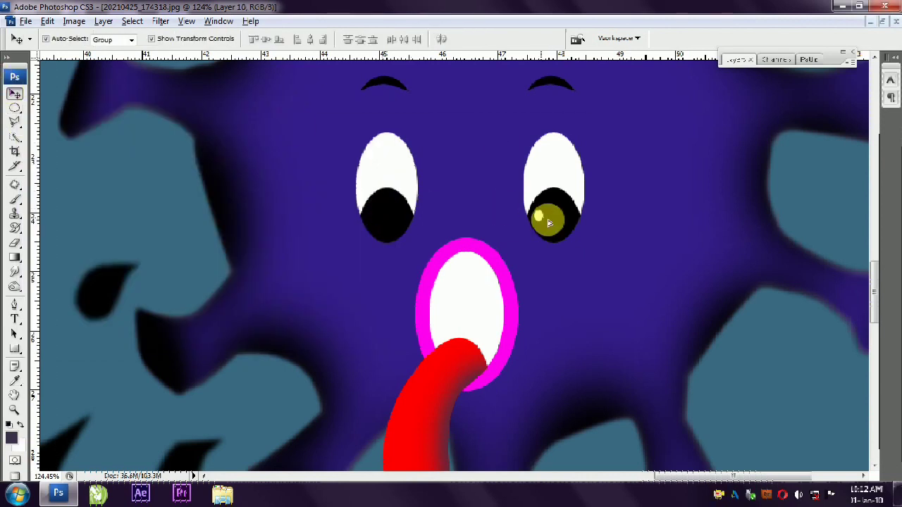
{"action": "left_click", "coordinate": [542, 214]}
{"action": "left_click_drag", "start_coordinate": [523, 217], "coordinate": [377, 223]}
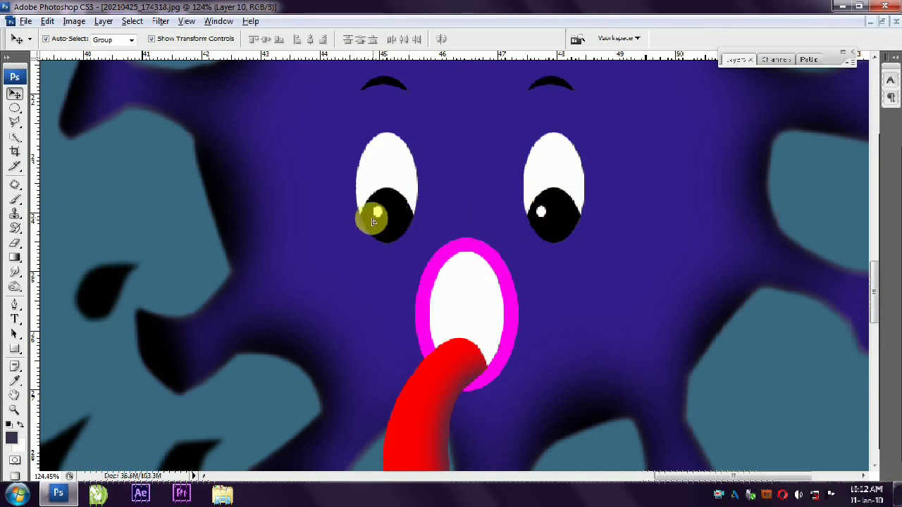
{"action": "scroll", "coordinate": [434, 261], "scroll_direction": "down", "scroll_amount": 5}
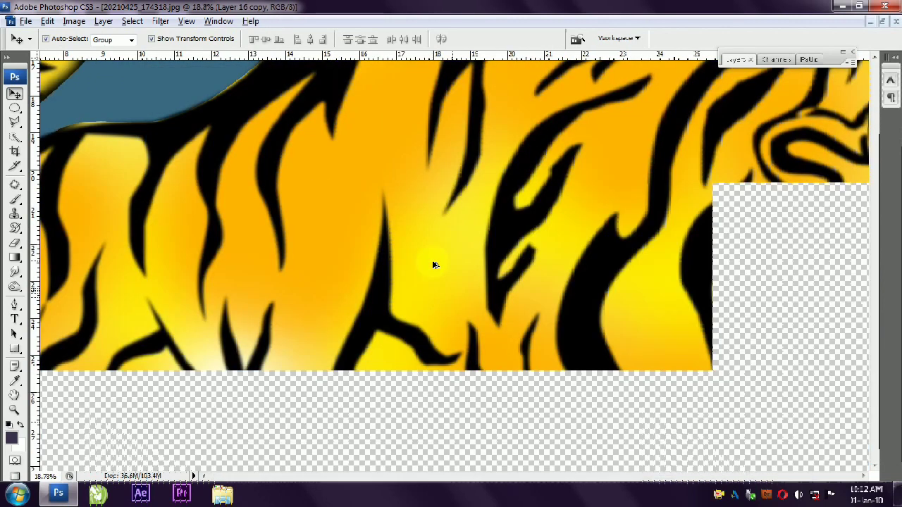
- Fit the whole image on screen and nudge the virus layer a few pixels lower
{"action": "scroll", "coordinate": [432, 266], "scroll_direction": "down", "scroll_amount": 5}
{"action": "scroll", "coordinate": [433, 267], "scroll_direction": "up", "scroll_amount": 1}
{"action": "left_click", "coordinate": [14, 410]}
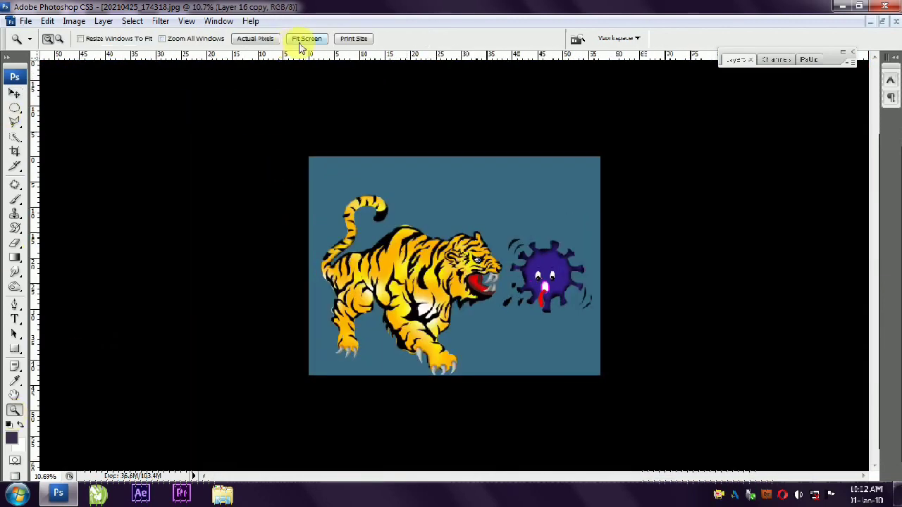
{"action": "left_click", "coordinate": [306, 38]}
{"action": "key", "text": "v"}
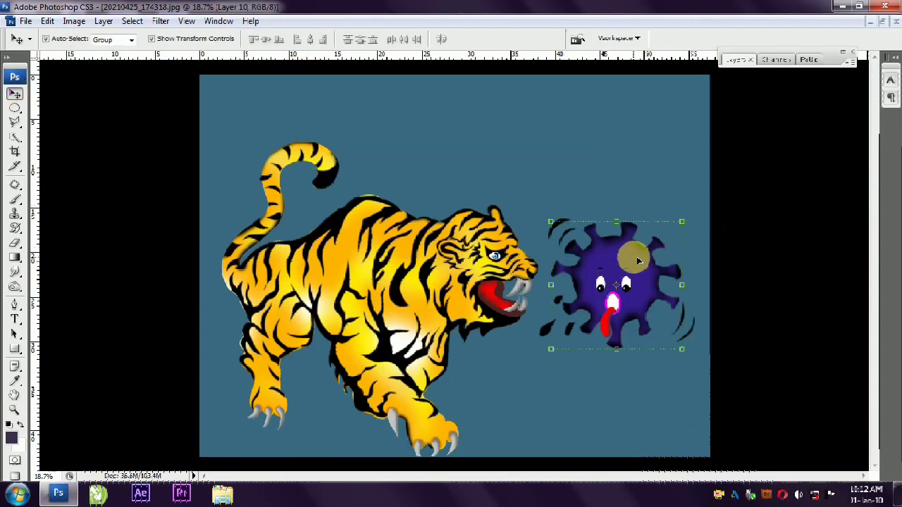
{"action": "left_click_drag", "start_coordinate": [634, 257], "coordinate": [634, 261]}
{"action": "left_click", "coordinate": [738, 229]}
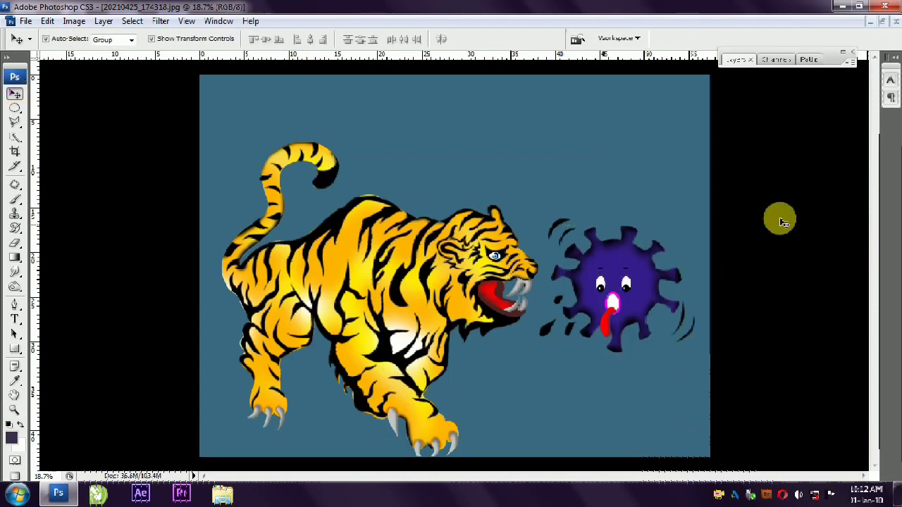
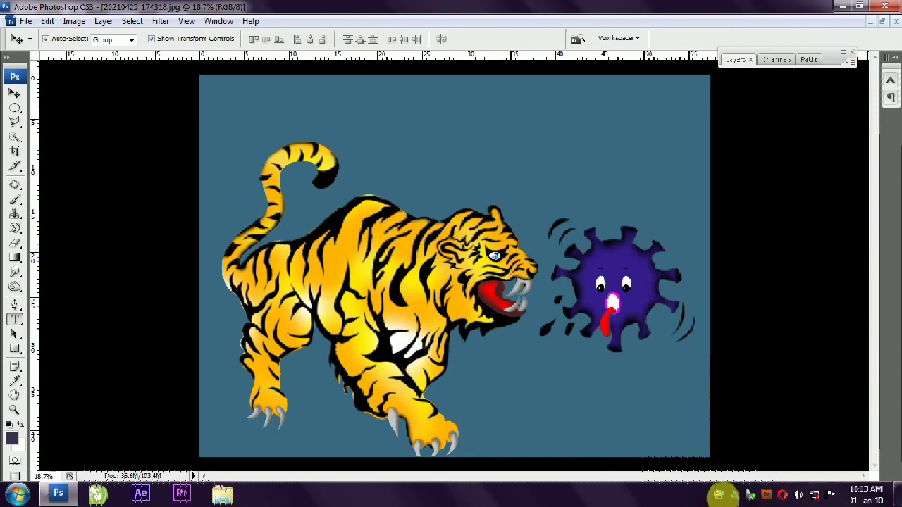
- Start an 'India' text layer at 72 pt font size
{"action": "key", "text": "t"}
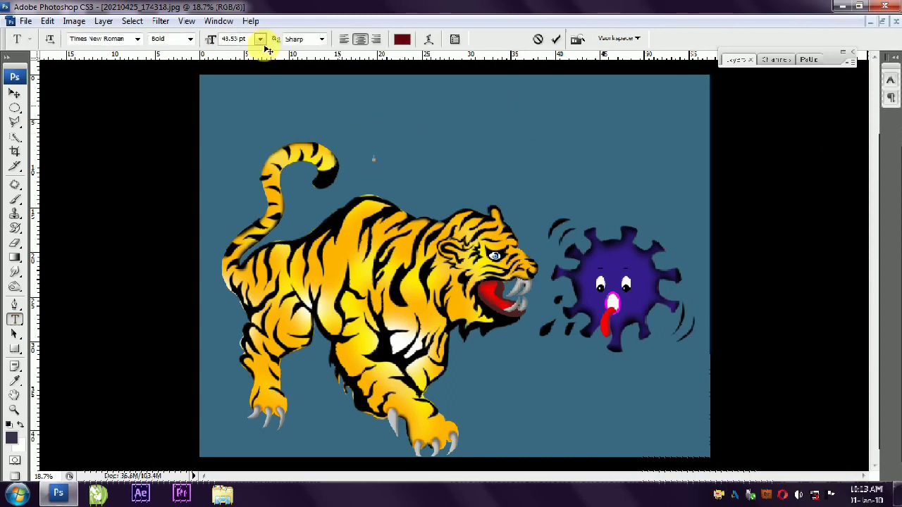
{"action": "left_click", "coordinate": [260, 38]}
{"action": "left_click", "coordinate": [251, 262]}
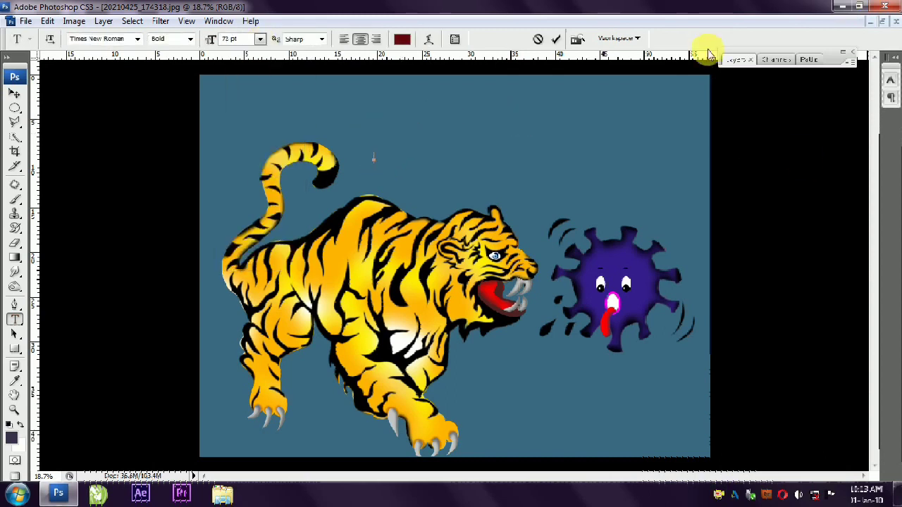
{"action": "type", "text": "India"}
- Scale up the India text and position it above the tiger
{"action": "key", "text": "v"}
{"action": "key", "text": "ctrl+t"}
{"action": "left_click_drag", "start_coordinate": [399, 148], "coordinate": [454, 124]}
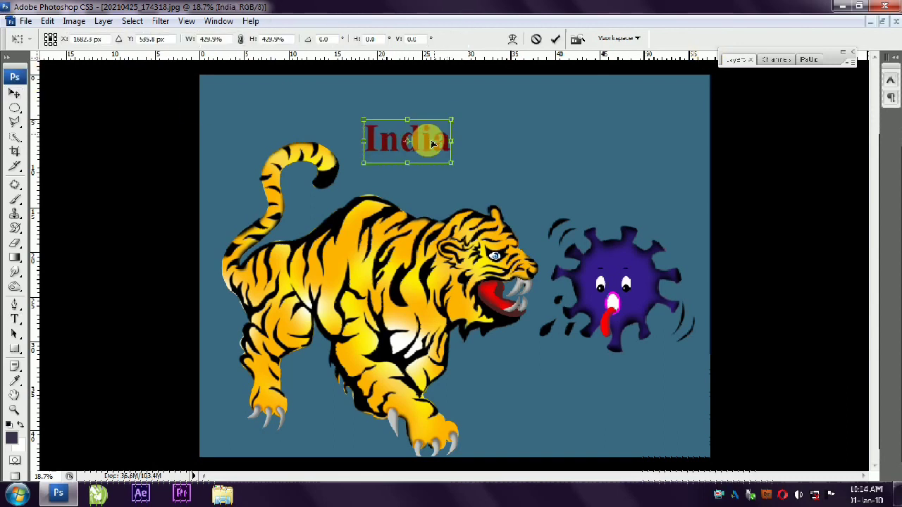
{"action": "key", "text": "Return"}
{"action": "left_click_drag", "start_coordinate": [424, 157], "coordinate": [415, 165]}
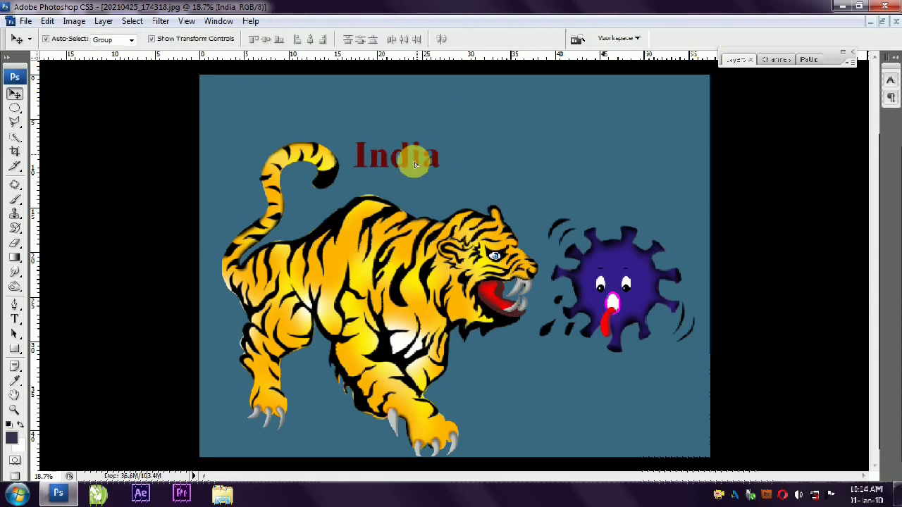
{"action": "left_click", "coordinate": [167, 22]}
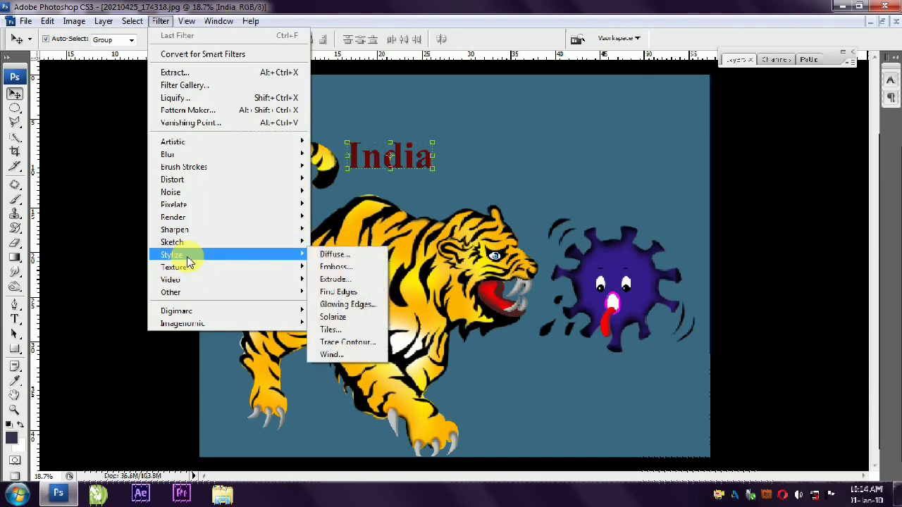
{"action": "mouse_move", "coordinate": [171, 254]}
{"action": "mouse_move", "coordinate": [183, 167]}
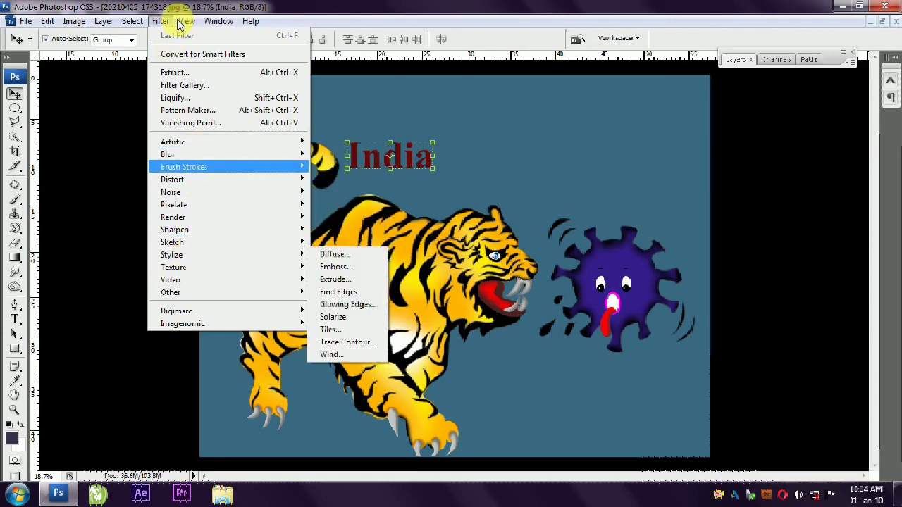
- Try green glossy, dark metallic, then red-and-yellow textured preset styles on India
{"action": "left_click", "coordinate": [217, 20]}
{"action": "left_click", "coordinate": [229, 266]}
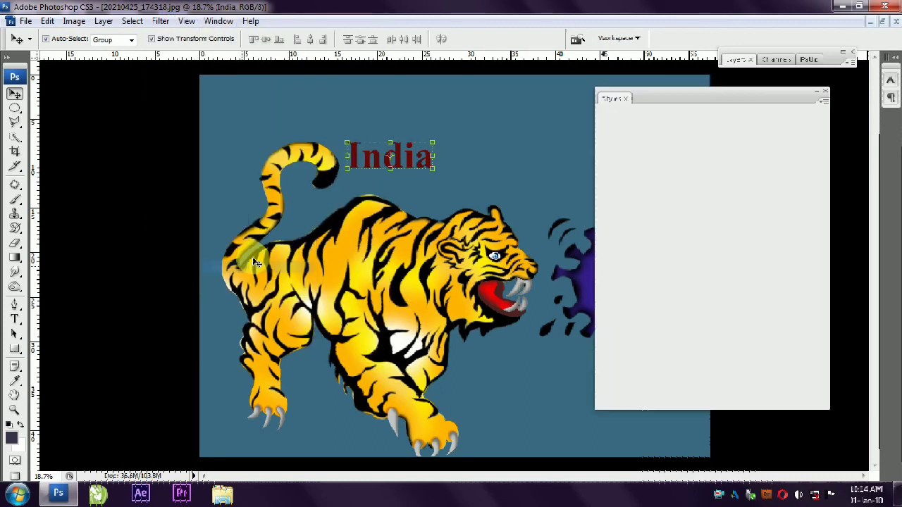
{"action": "mouse_move", "coordinate": [823, 134]}
{"action": "left_mouse_down"}
{"action": "mouse_move", "coordinate": [834, 196]}
{"action": "mouse_move", "coordinate": [800, 261]}
{"action": "left_mouse_up"}
{"action": "left_click", "coordinate": [608, 275]}
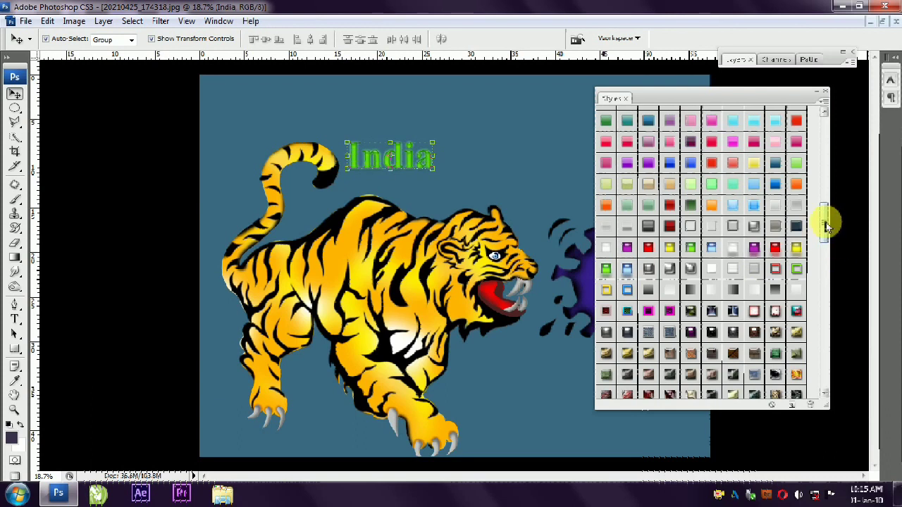
{"action": "left_click", "coordinate": [607, 336]}
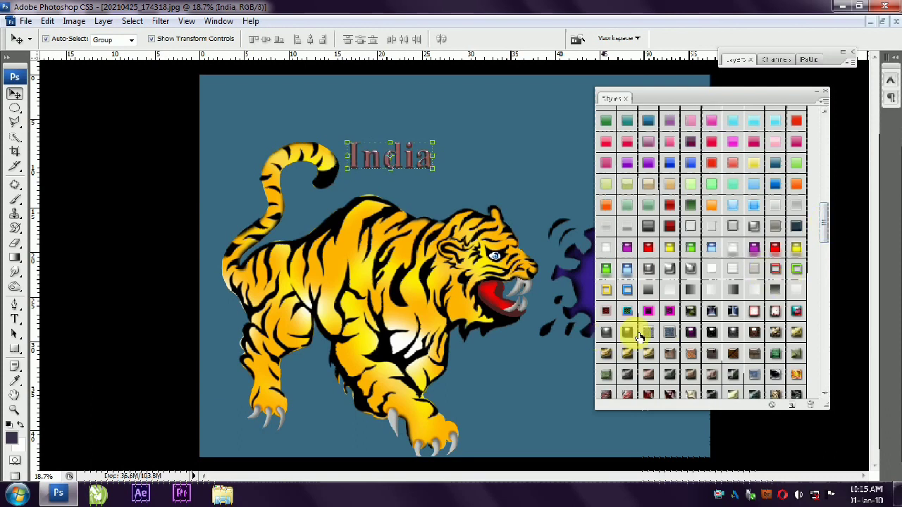
{"action": "left_click_drag", "start_coordinate": [825, 218], "coordinate": [825, 238]}
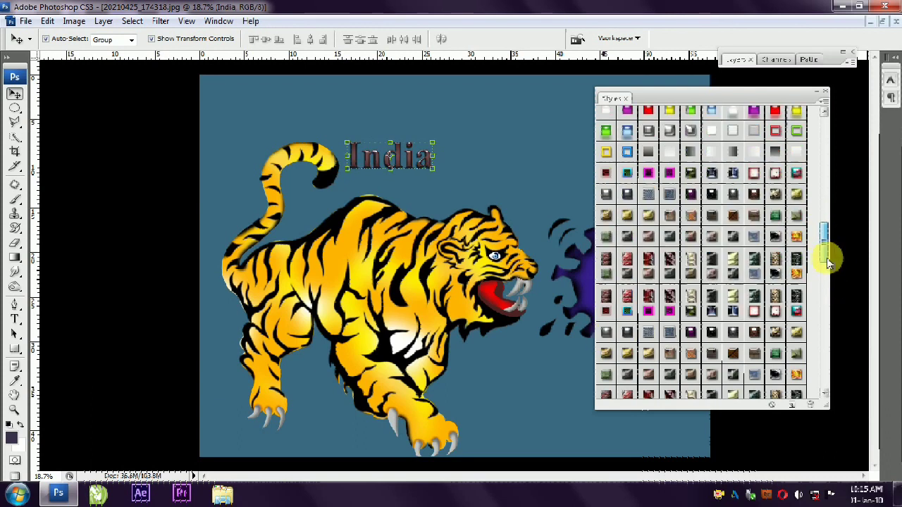
{"action": "left_click", "coordinate": [798, 275]}
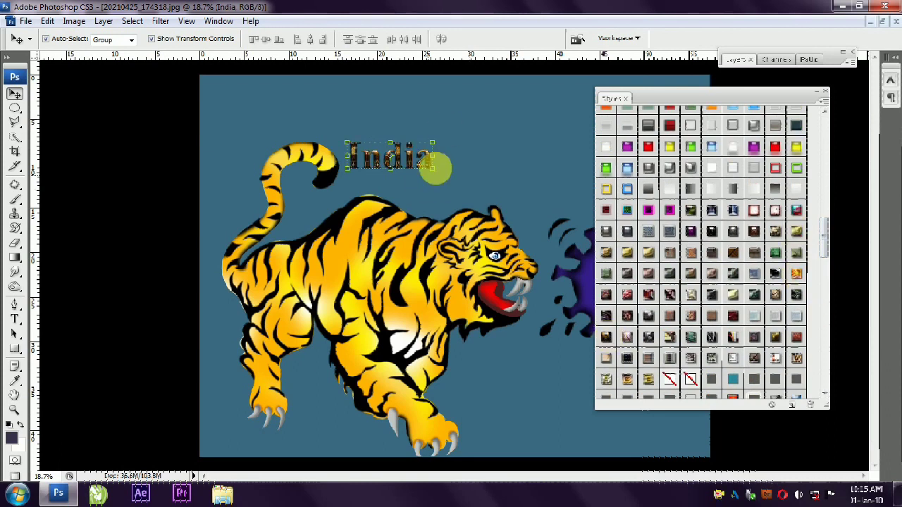
- Stretch the India text wider and close the Styles and Layers panels
{"action": "mouse_move", "coordinate": [438, 171]}
{"action": "left_mouse_down"}
{"action": "mouse_move", "coordinate": [486, 212]}
{"action": "mouse_move", "coordinate": [483, 178]}
{"action": "left_mouse_up"}
{"action": "key", "text": "Return"}
{"action": "double_click", "coordinate": [810, 102]}
{"action": "left_click", "coordinate": [825, 92]}
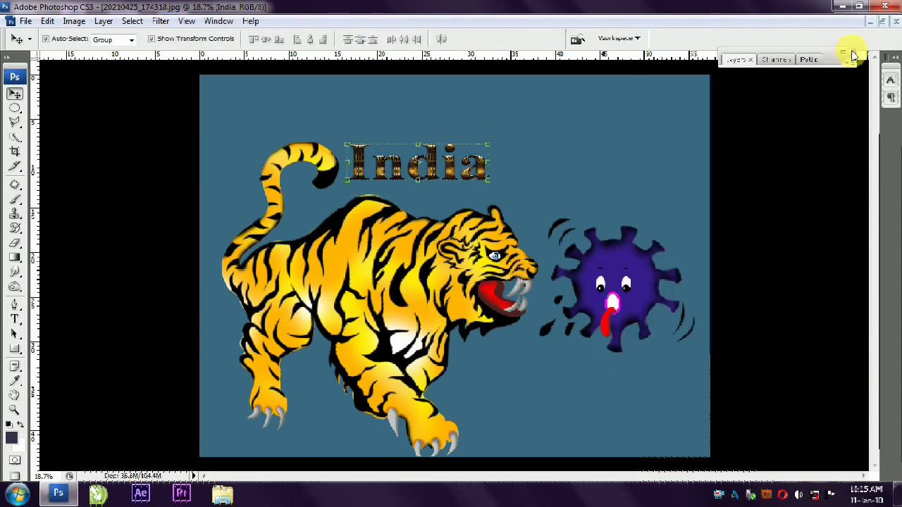
{"action": "left_click", "coordinate": [852, 52]}
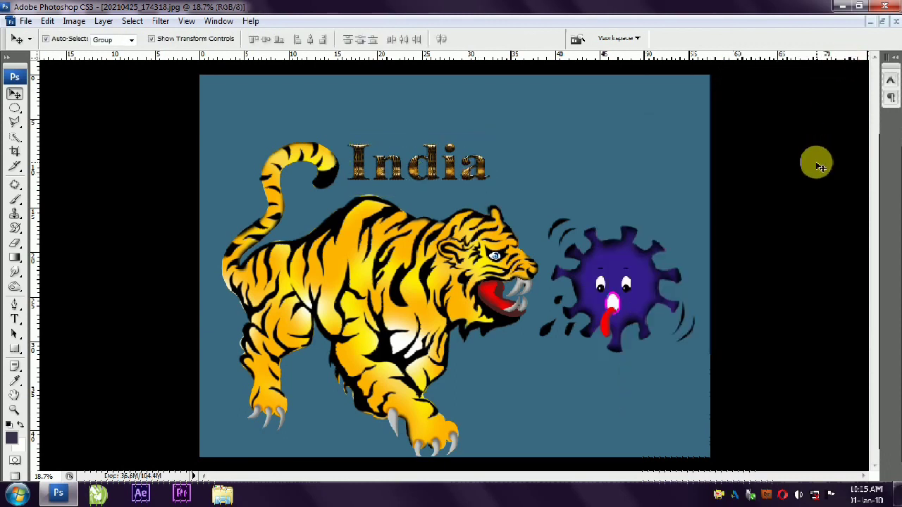
- Apply a chrome preset style to the India layer, then a brighter silver one
{"action": "left_click", "coordinate": [482, 173]}
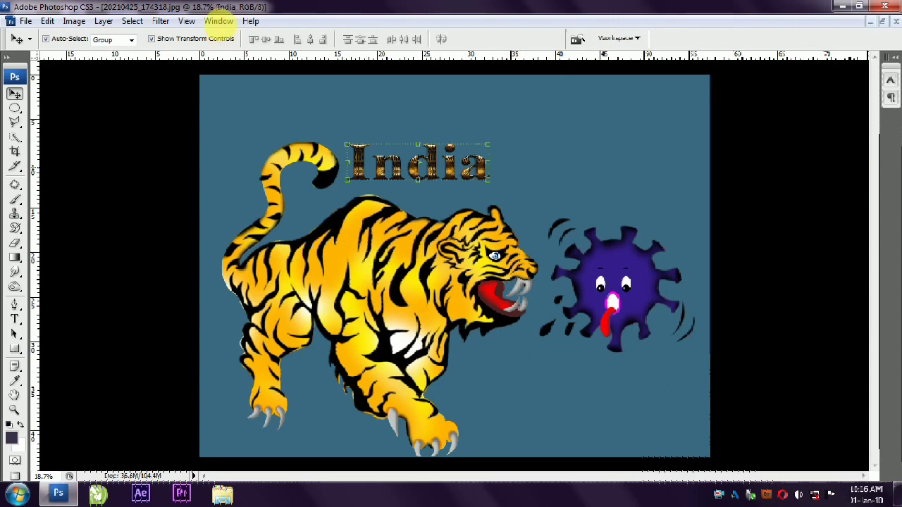
{"action": "left_click", "coordinate": [218, 21]}
{"action": "left_click", "coordinate": [227, 262]}
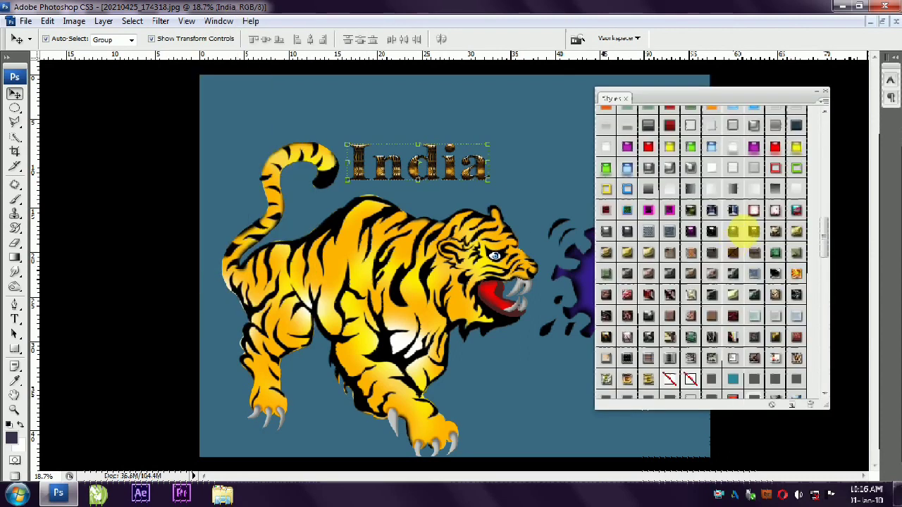
{"action": "left_click", "coordinate": [663, 171]}
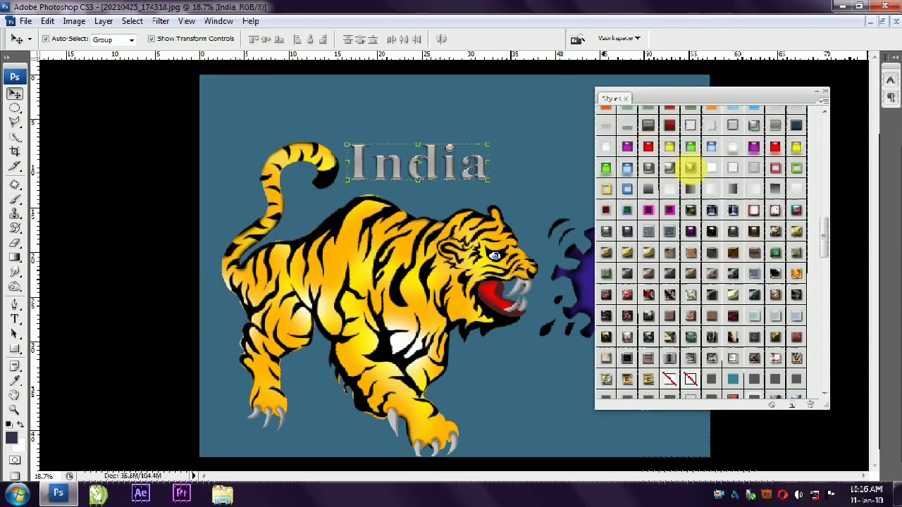
{"action": "left_click", "coordinate": [692, 169]}
- Rearrange the Styles panel, glance at the File menu, and close the panel
{"action": "double_click", "coordinate": [819, 98]}
{"action": "left_click_drag", "start_coordinate": [754, 98], "coordinate": [751, 90]}
{"action": "double_click", "coordinate": [754, 95]}
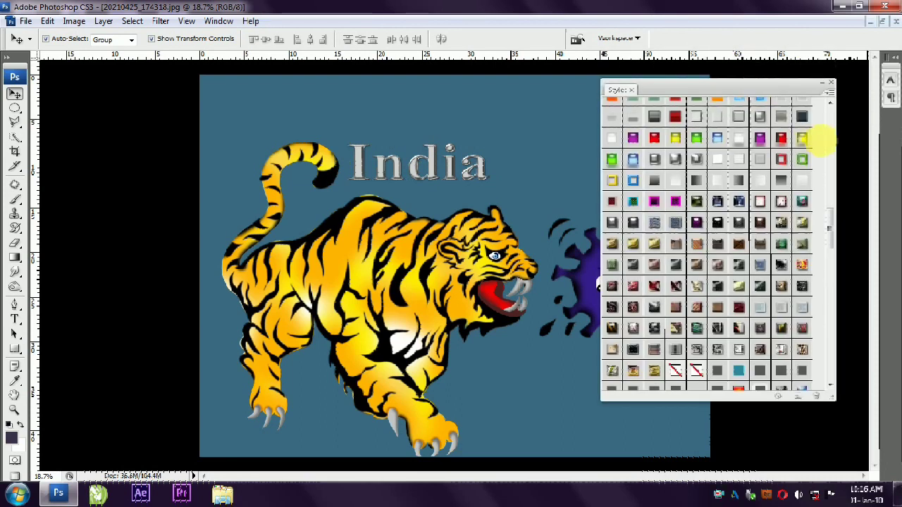
{"action": "left_click_drag", "start_coordinate": [832, 234], "coordinate": [831, 346]}
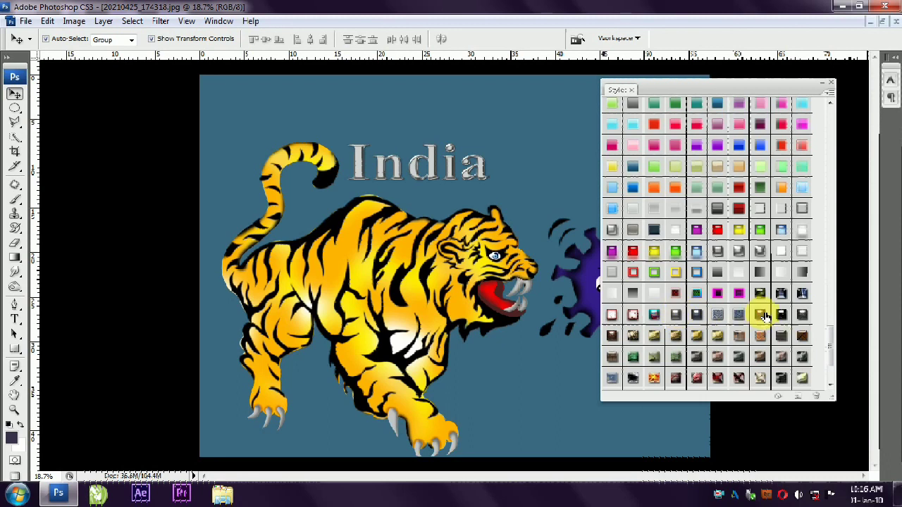
{"action": "left_click", "coordinate": [27, 21]}
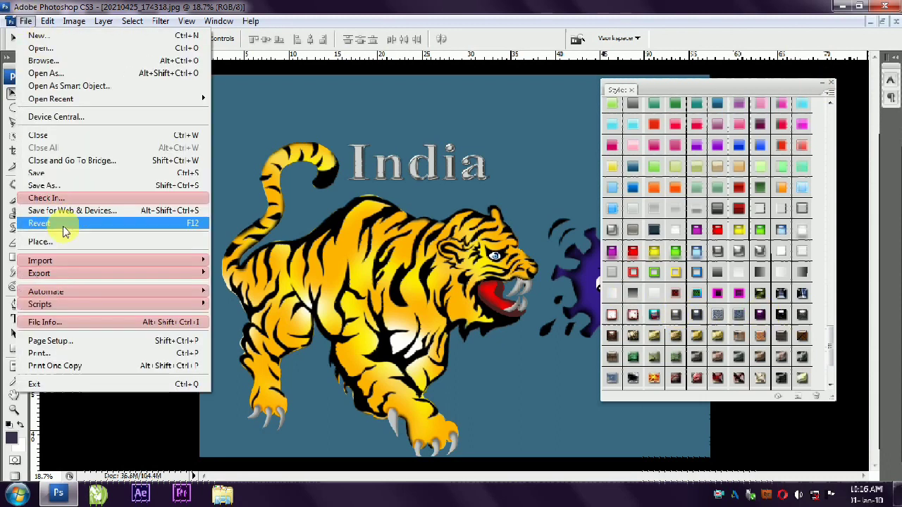
{"action": "left_click", "coordinate": [759, 448]}
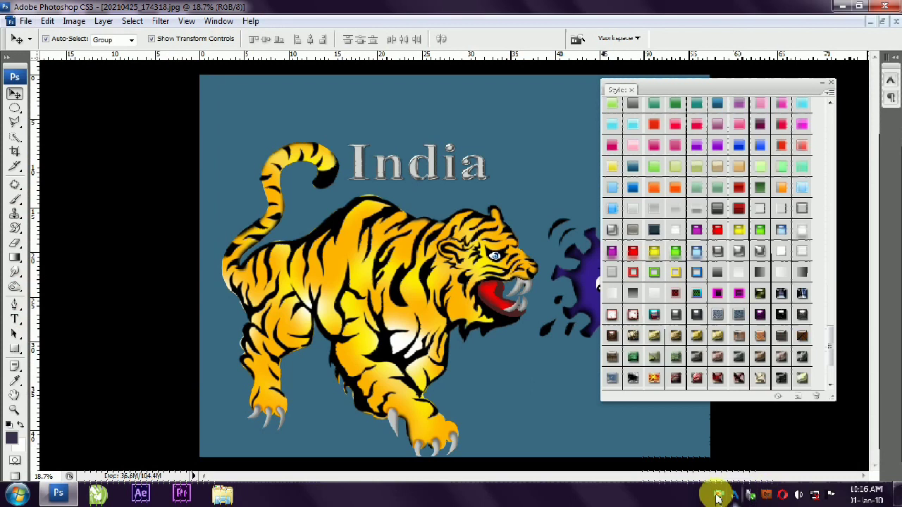
{"action": "left_click", "coordinate": [831, 83]}
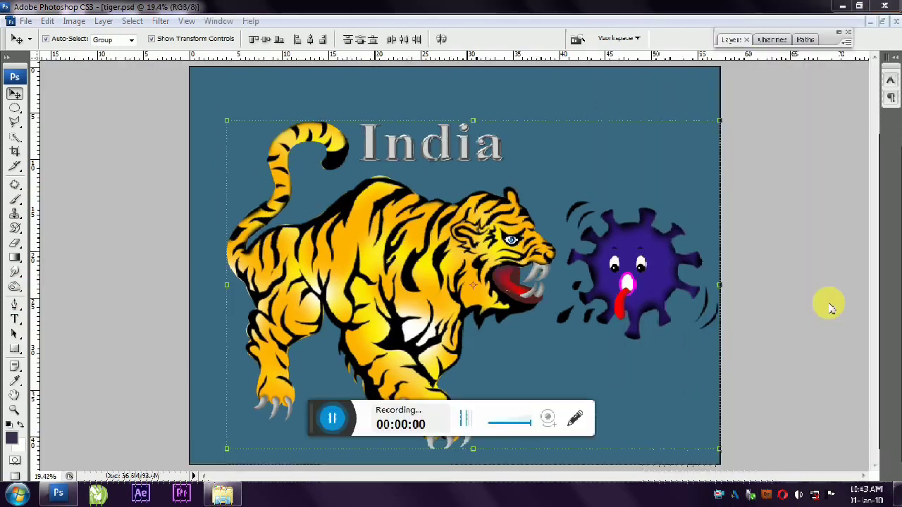
- Copy the tiger into the character making copy poster and resize it
{"action": "left_click_drag", "start_coordinate": [165, 95], "coordinate": [533, 451]}
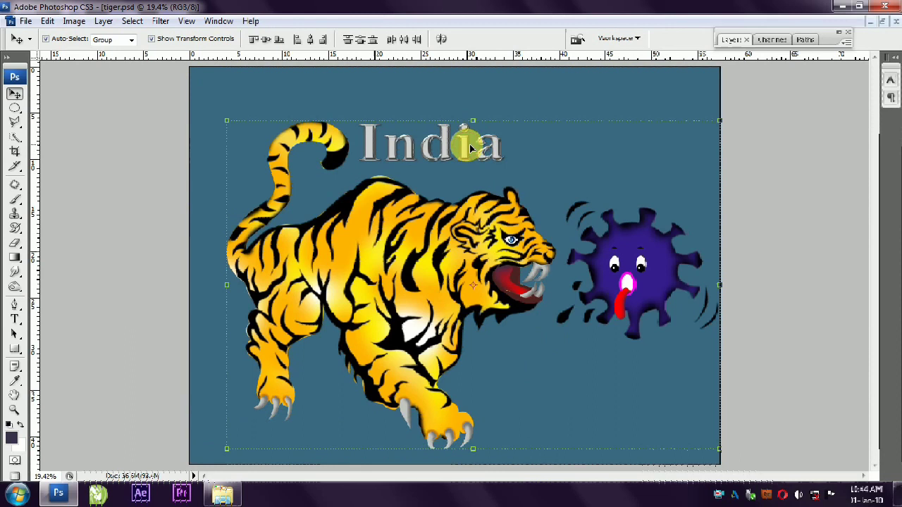
{"action": "left_click_drag", "start_coordinate": [400, 228], "coordinate": [384, 217]}
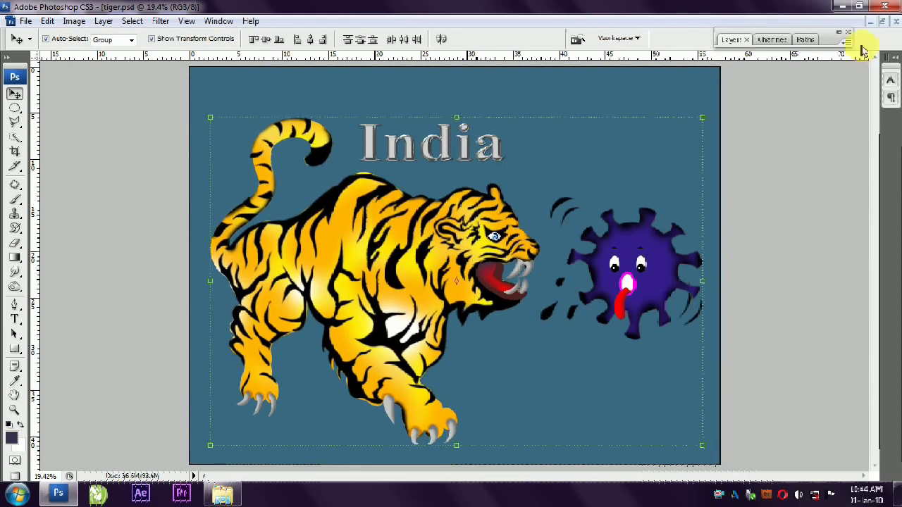
{"action": "left_click", "coordinate": [881, 21]}
{"action": "left_click_drag", "start_coordinate": [304, 432], "coordinate": [341, 238]}
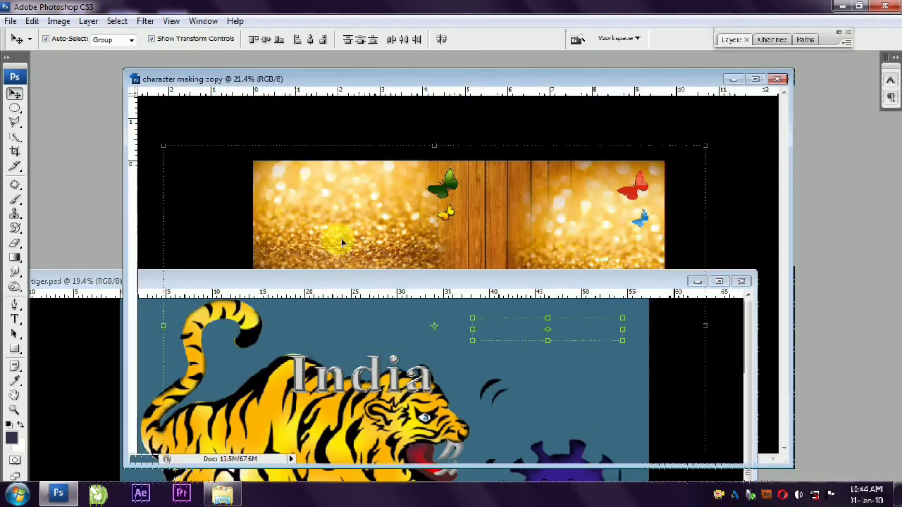
{"action": "key", "text": "ctrl+t"}
{"action": "mouse_move", "coordinate": [654, 175]}
{"action": "left_mouse_down"}
{"action": "mouse_move", "coordinate": [423, 248]}
{"action": "mouse_move", "coordinate": [423, 258]}
{"action": "left_mouse_up"}
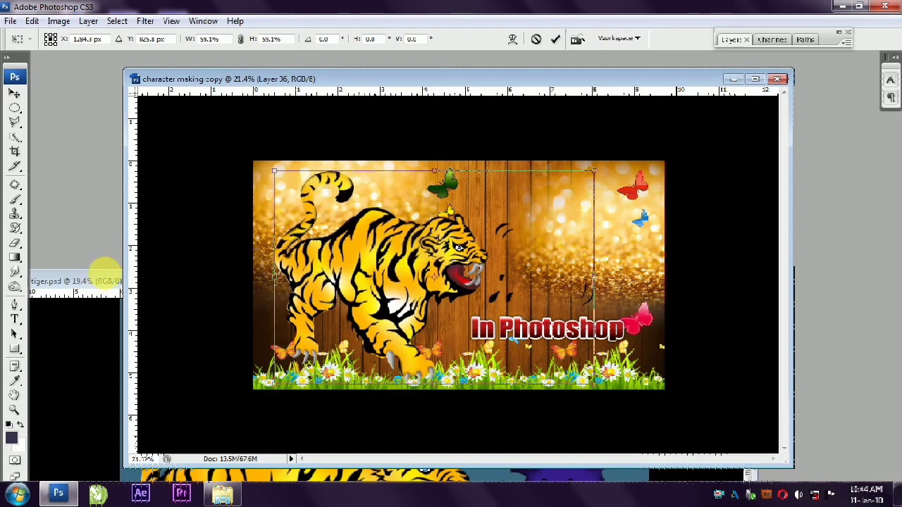
- Drag the India title into the maximized poster and lower the In Photoshop text
{"action": "left_click", "coordinate": [90, 281]}
{"action": "left_click_drag", "start_coordinate": [358, 386], "coordinate": [421, 201]}
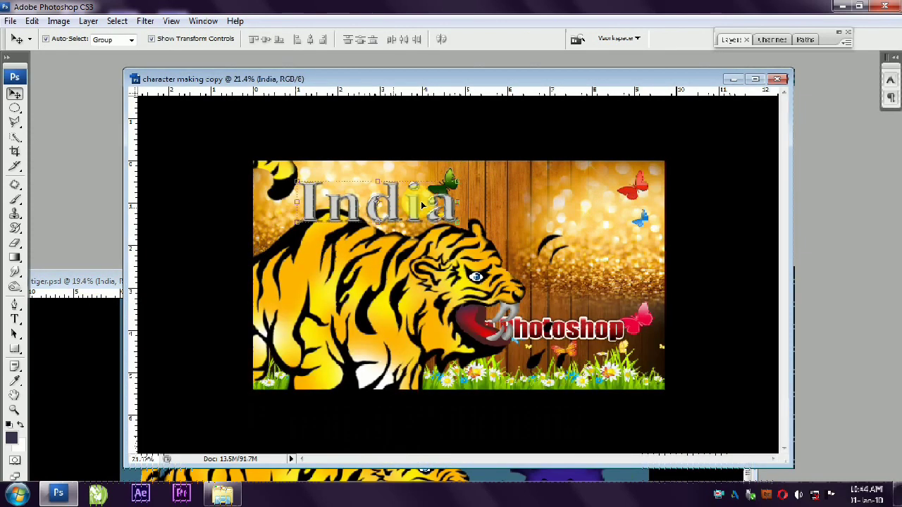
{"action": "left_click", "coordinate": [755, 80]}
{"action": "left_click", "coordinate": [611, 325]}
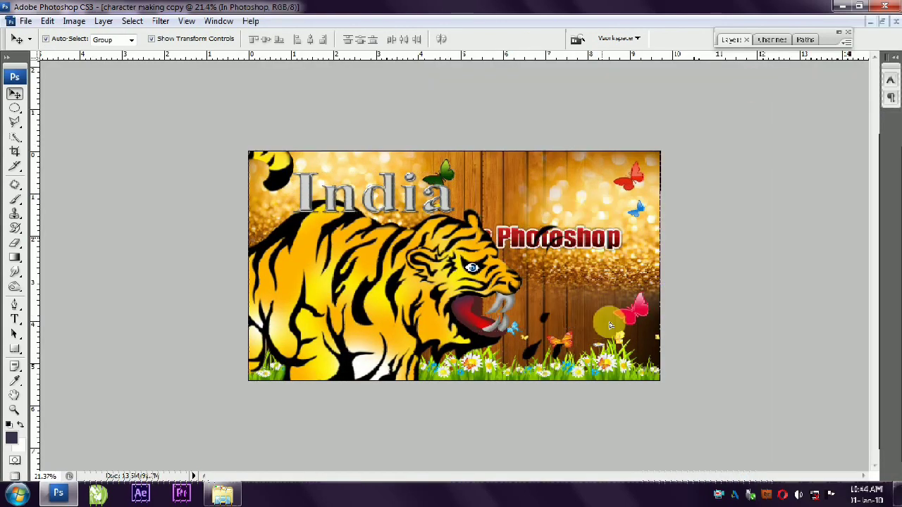
{"action": "left_click_drag", "start_coordinate": [604, 326], "coordinate": [606, 355]}
{"action": "key", "text": "F7"}
{"action": "left_click", "coordinate": [722, 223]}
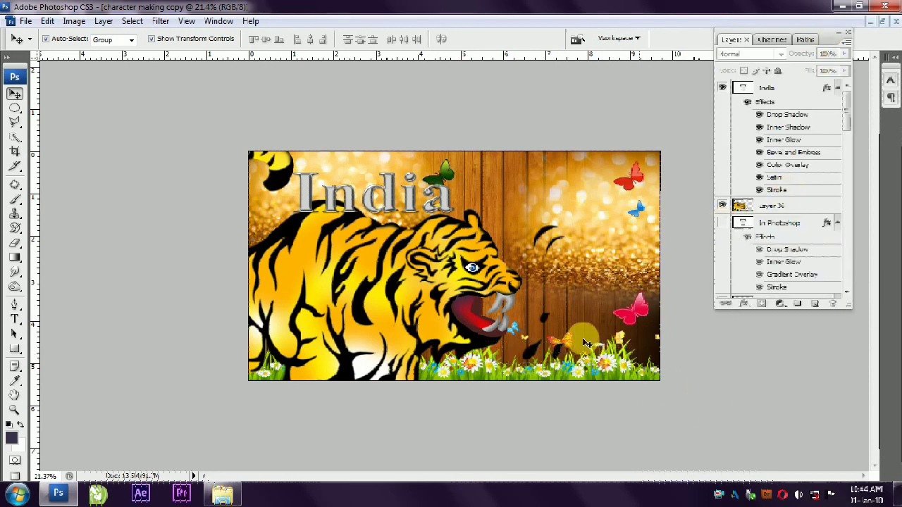
- Shrink the tiger to about 57% and reposition it in the poster
{"action": "left_click", "coordinate": [740, 205]}
{"action": "left_click_drag", "start_coordinate": [163, 140], "coordinate": [262, 202]}
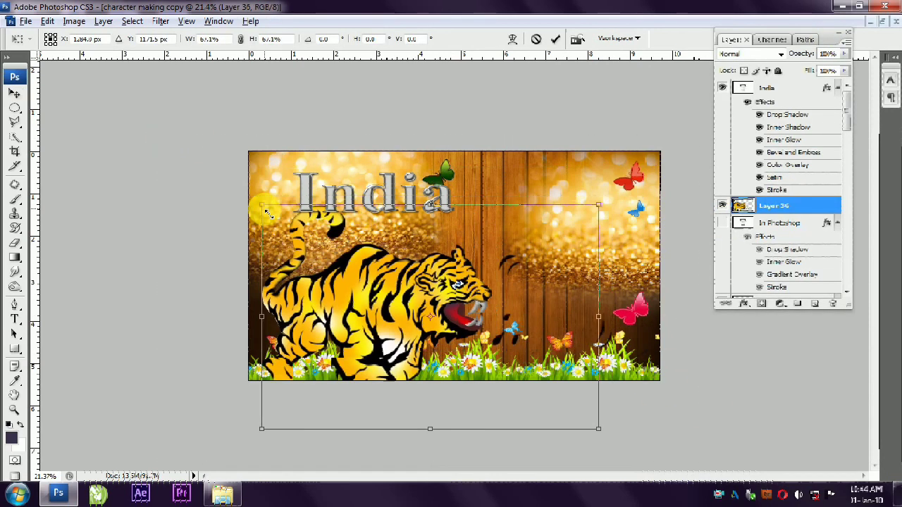
{"action": "left_click_drag", "start_coordinate": [380, 295], "coordinate": [395, 251]}
{"action": "left_click_drag", "start_coordinate": [605, 160], "coordinate": [611, 179]}
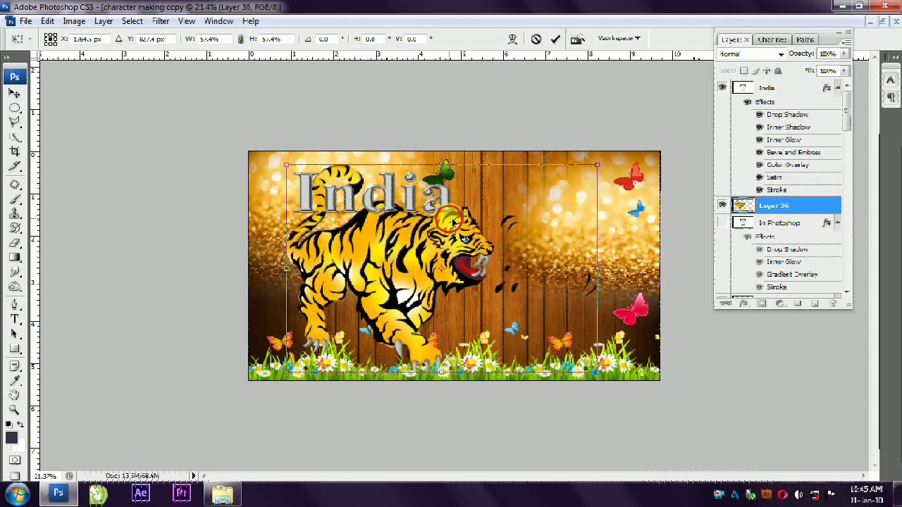
{"action": "key", "text": "Return"}
{"action": "mouse_move", "coordinate": [385, 274]}
{"action": "left_mouse_down"}
{"action": "mouse_move", "coordinate": [381, 261]}
{"action": "mouse_move", "coordinate": [380, 271]}
{"action": "left_mouse_up"}
{"action": "left_click", "coordinate": [215, 236]}
- Scale the India text down and move the green butterfly to the top-left
{"action": "left_click", "coordinate": [439, 208]}
{"action": "key", "text": "ctrl+t"}
{"action": "mouse_move", "coordinate": [445, 229]}
{"action": "left_mouse_down"}
{"action": "mouse_move", "coordinate": [386, 206]}
{"action": "mouse_move", "coordinate": [434, 182]}
{"action": "mouse_move", "coordinate": [262, 192]}
{"action": "left_mouse_up"}
{"action": "key", "text": "Return"}
{"action": "left_click", "coordinate": [165, 367]}
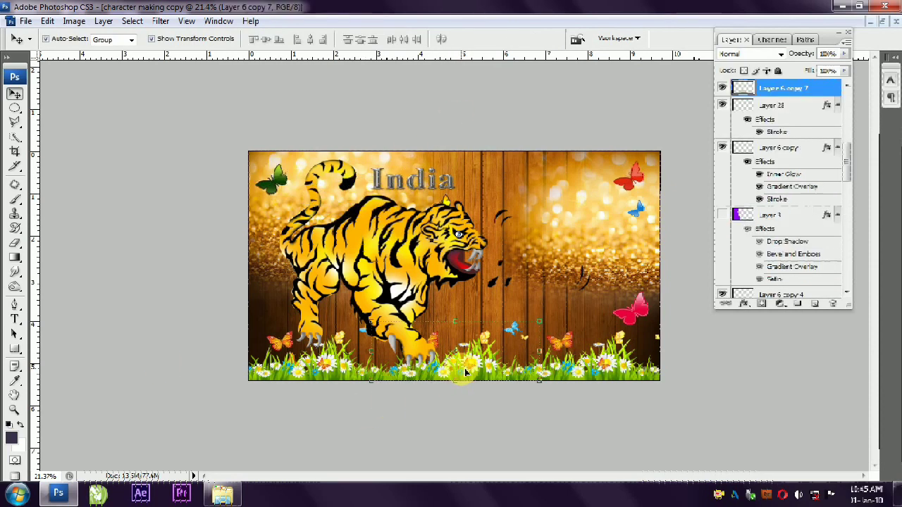
- Blacken the grass strip with Hue/Saturation lightness -100 and duplicate it lower
{"action": "key", "text": "ctrl+u"}
{"action": "double_click", "coordinate": [186, 150]}
{"action": "type", "text": "-100"}
{"action": "key", "text": "Return"}
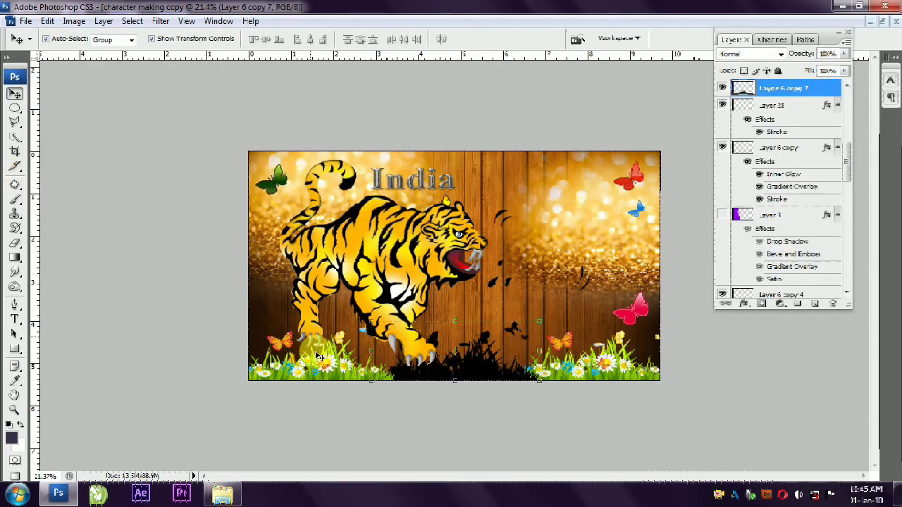
{"action": "left_click_drag", "start_coordinate": [313, 341], "coordinate": [322, 372]}
- Blacken the left and right grass layers with lightness -100 as well
{"action": "key", "text": "ctrl+u"}
{"action": "double_click", "coordinate": [184, 148]}
{"action": "type", "text": "-100"}
{"action": "key", "text": "Return"}
{"action": "left_click", "coordinate": [608, 363]}
{"action": "key", "text": "ctrl+u"}
{"action": "left_click_drag", "start_coordinate": [137, 173], "coordinate": [12, 148]}
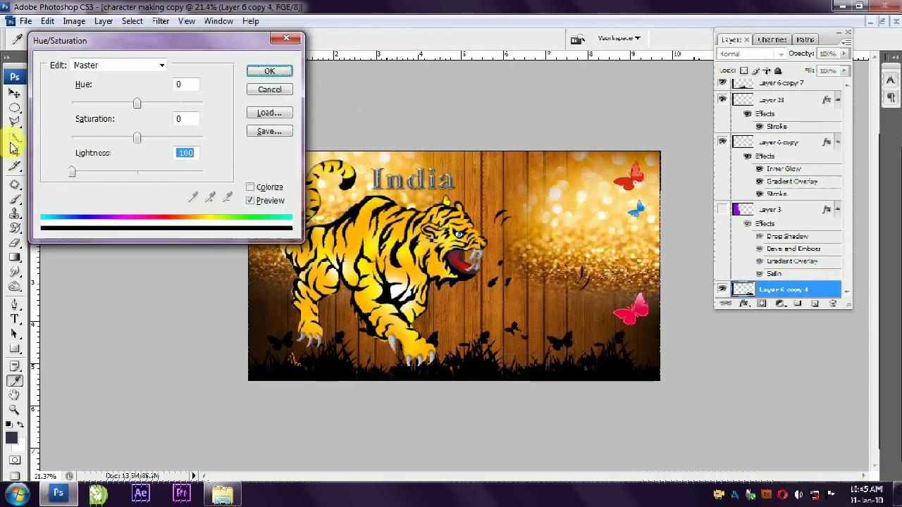
{"action": "left_click", "coordinate": [280, 74]}
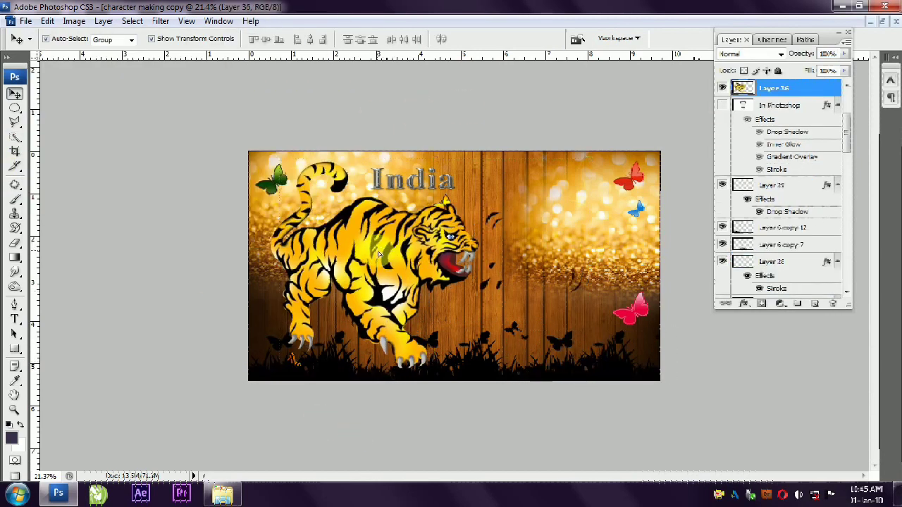
- Delete the small stray object layer
{"action": "left_click", "coordinate": [294, 364]}
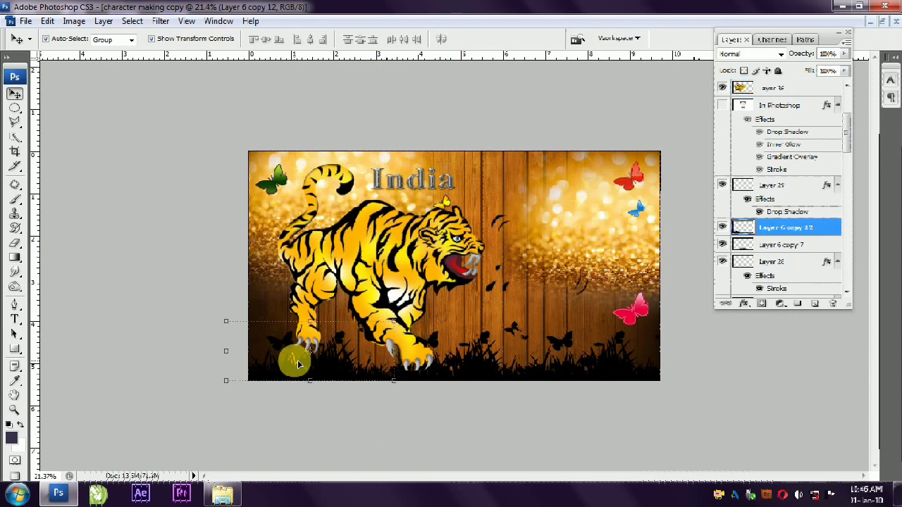
{"action": "right_click", "coordinate": [296, 362]}
{"action": "left_click", "coordinate": [319, 386]}
{"action": "key", "text": "Delete"}
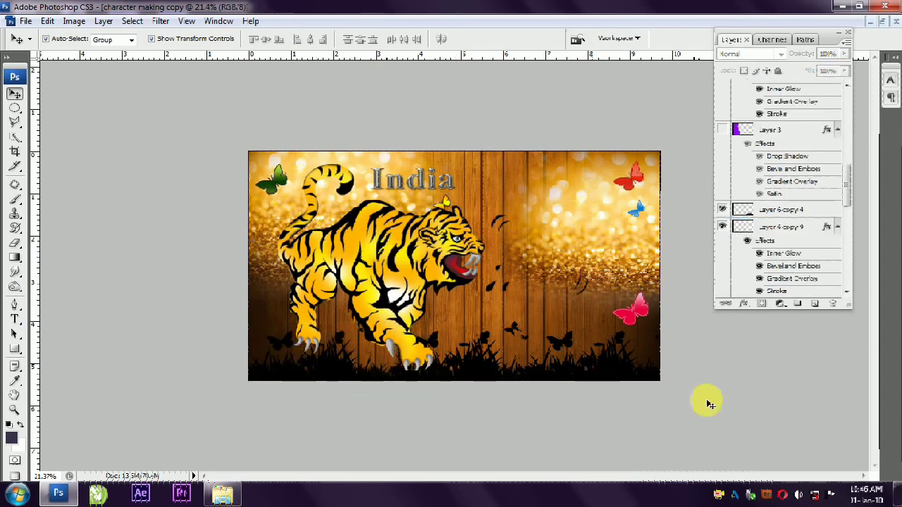
{"action": "left_click", "coordinate": [610, 364]}
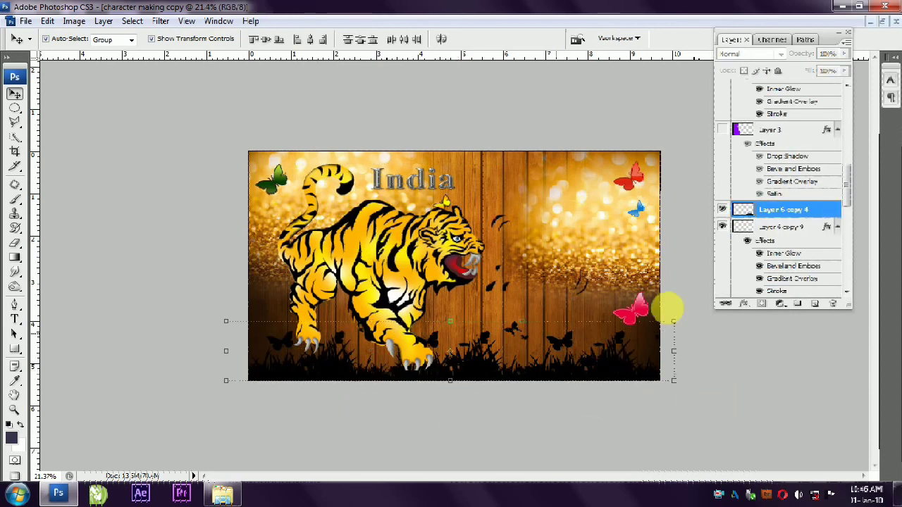
- Enlarge the grass silhouette to about 114% and shrink the pink butterfly to 89%
{"action": "left_click_drag", "start_coordinate": [693, 314], "coordinate": [742, 303]}
{"action": "key", "text": "Return"}
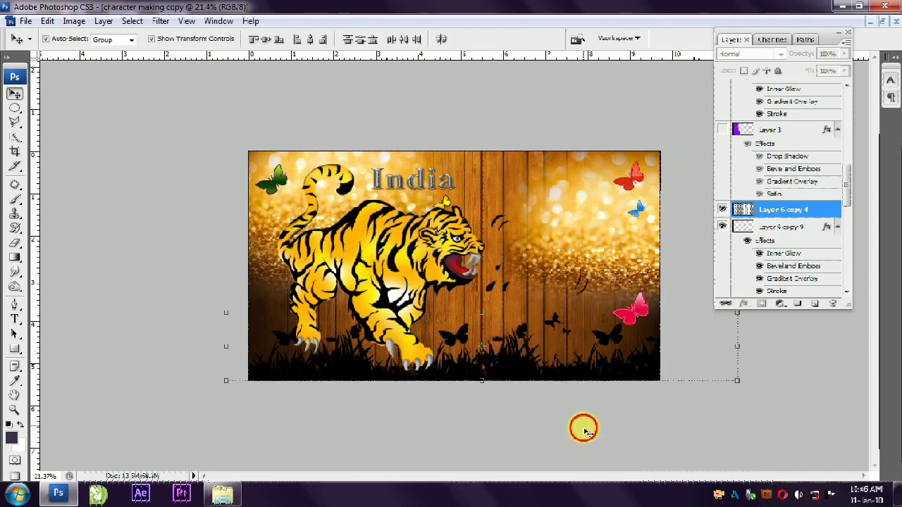
{"action": "left_click", "coordinate": [639, 318]}
{"action": "left_click_drag", "start_coordinate": [655, 282], "coordinate": [660, 300]}
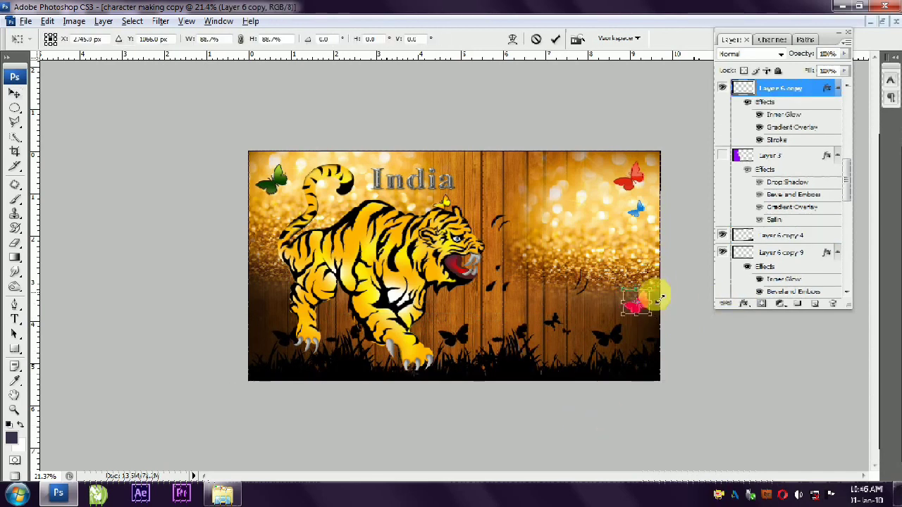
{"action": "key", "text": "Return"}
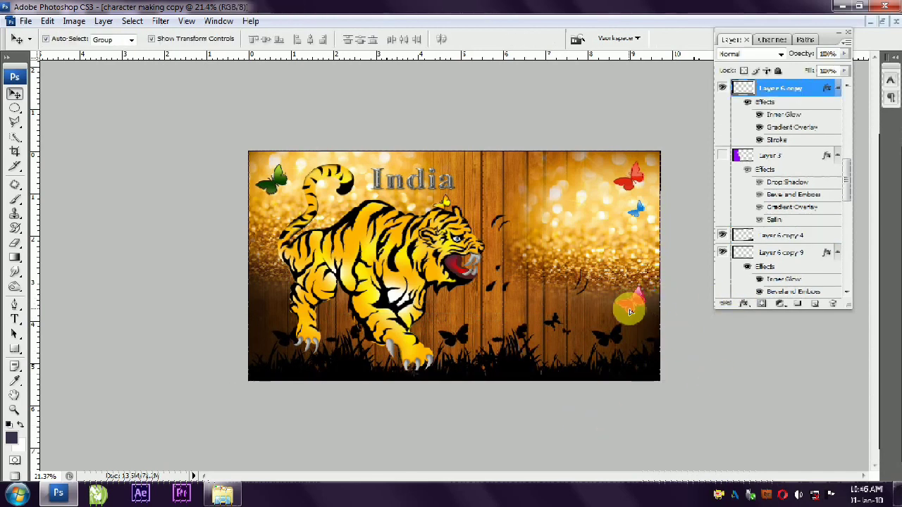
- Select the green butterfly and India text, and commit a transform on India
{"action": "left_click", "coordinate": [443, 204]}
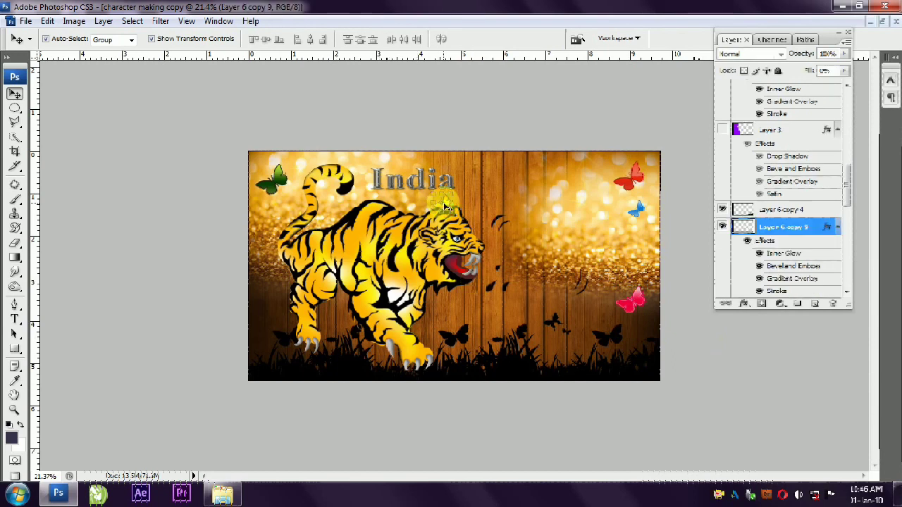
{"action": "left_click", "coordinate": [423, 174]}
{"action": "key", "text": "ctrl+t"}
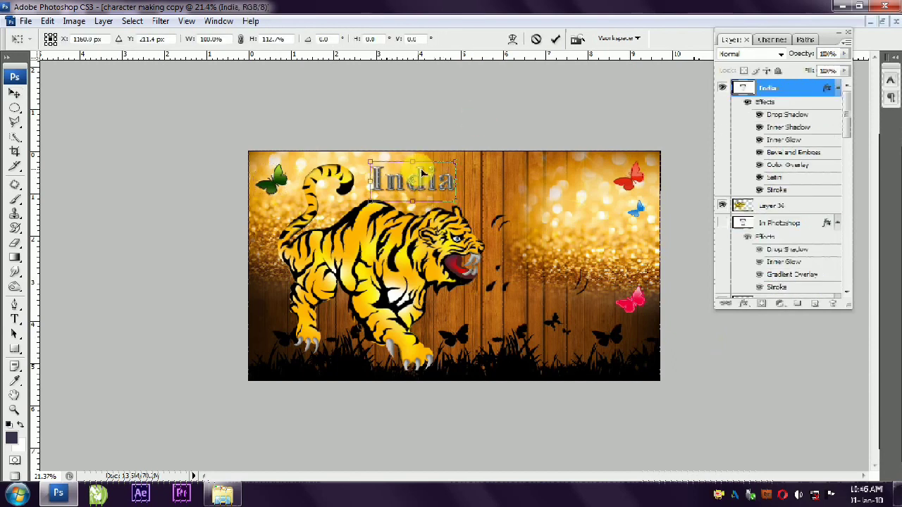
{"action": "key", "text": "Return"}
- Darken the wooden background to -61 lightness with Hue/Saturation
{"action": "left_click", "coordinate": [488, 162]}
{"action": "key", "text": "i"}
{"action": "key", "text": "ctrl+u"}
{"action": "left_click_drag", "start_coordinate": [128, 174], "coordinate": [109, 177]}
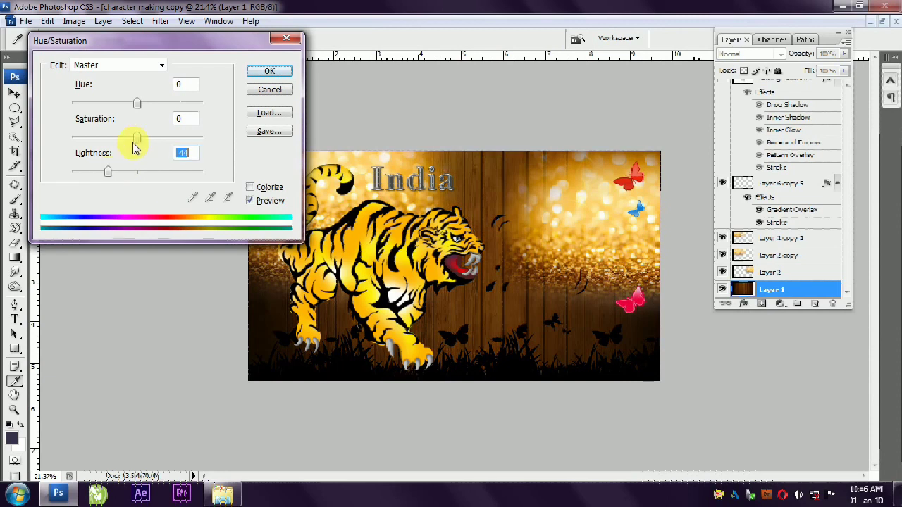
{"action": "mouse_move", "coordinate": [127, 177]}
{"action": "left_mouse_down"}
{"action": "mouse_move", "coordinate": [80, 175]}
{"action": "mouse_move", "coordinate": [104, 177]}
{"action": "left_mouse_up"}
{"action": "left_click", "coordinate": [262, 74]}
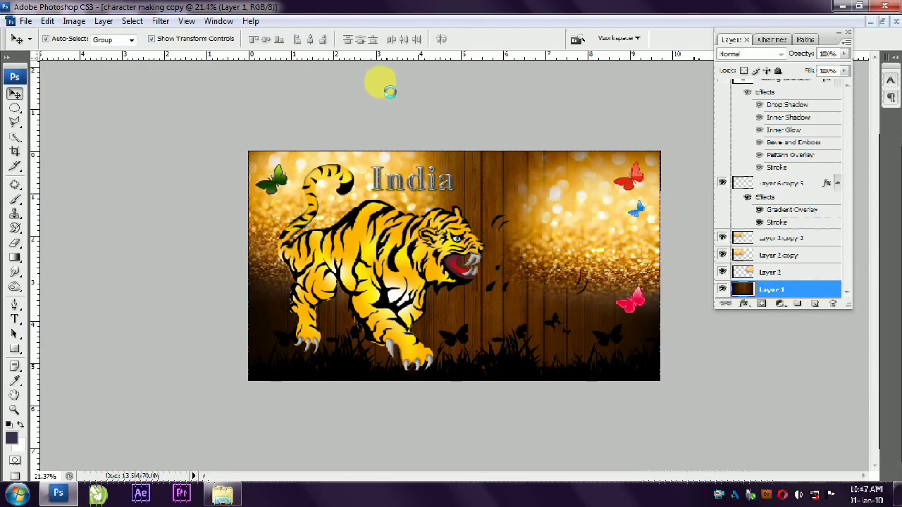
- Delete the glitter background layers and add a drop shadow to the tiger
{"action": "left_click", "coordinate": [363, 161]}
{"action": "key", "text": "Delete"}
{"action": "key", "text": "Delete"}
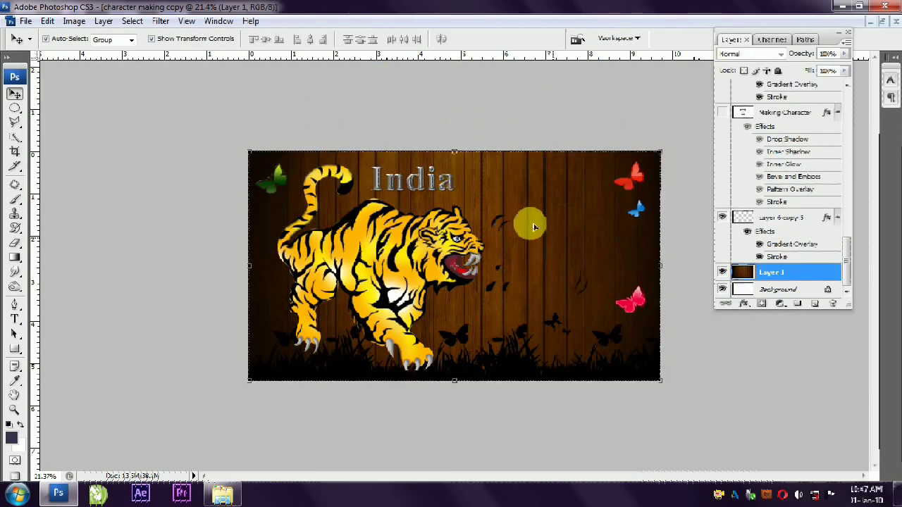
{"action": "key", "text": "ctrl+v"}
{"action": "left_click", "coordinate": [745, 303]}
{"action": "left_click", "coordinate": [747, 336]}
{"action": "left_click_drag", "start_coordinate": [237, 84], "coordinate": [739, 149]}
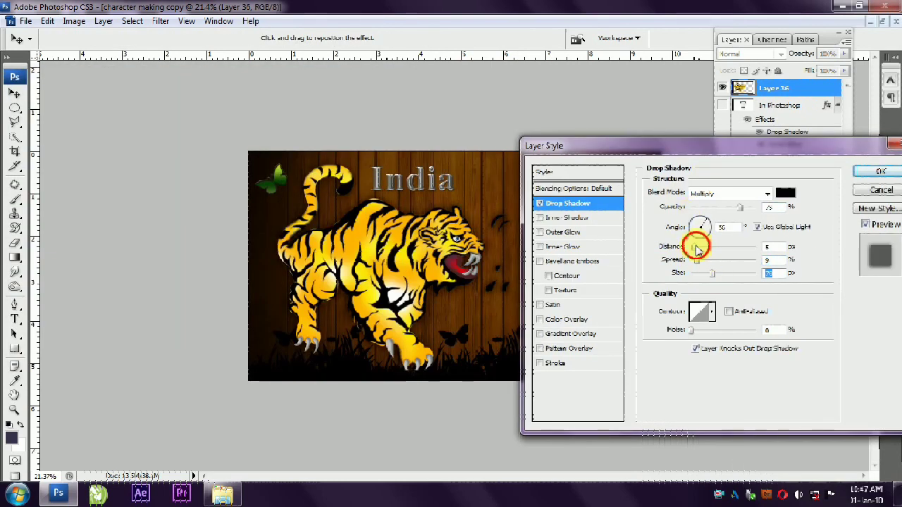
- Apply the tiger's drop shadow and move the orange butterfly beside the pink one at 72%
{"action": "left_click", "coordinate": [861, 173]}
{"action": "left_click", "coordinate": [363, 339]}
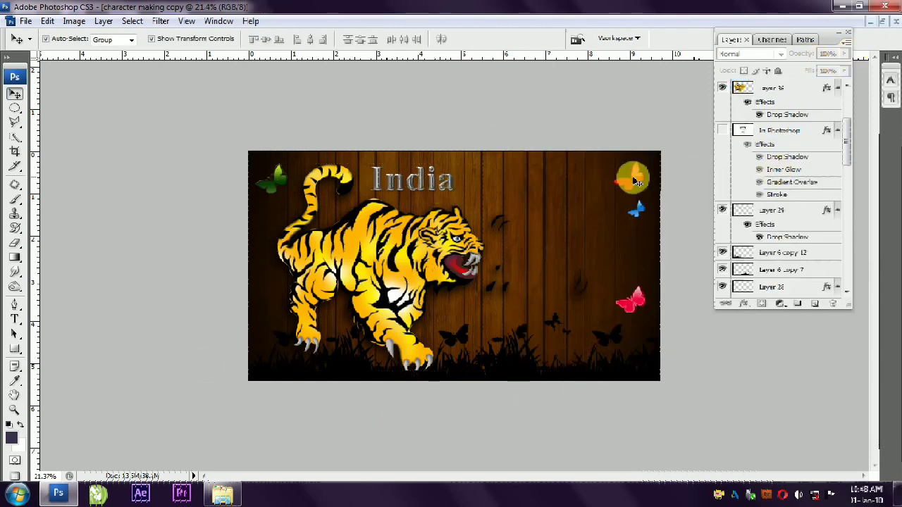
{"action": "mouse_move", "coordinate": [636, 182]}
{"action": "left_mouse_down"}
{"action": "mouse_move", "coordinate": [631, 317]}
{"action": "mouse_move", "coordinate": [268, 344]}
{"action": "mouse_move", "coordinate": [284, 299]}
{"action": "left_mouse_up"}
{"action": "key", "text": "ctrl+t"}
{"action": "key", "text": "Return"}
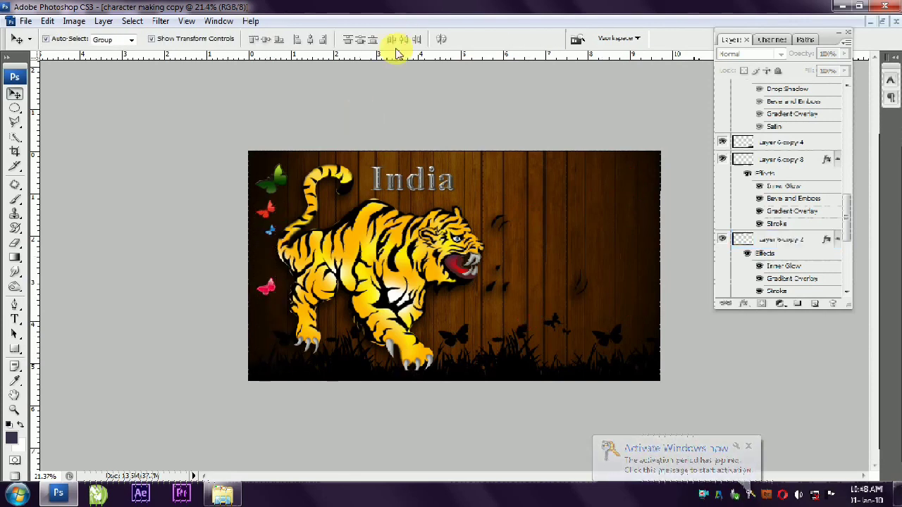
- Move the pink butterfly from the left edge up beside the India title
{"action": "left_click", "coordinate": [281, 173]}
{"action": "left_click", "coordinate": [266, 207]}
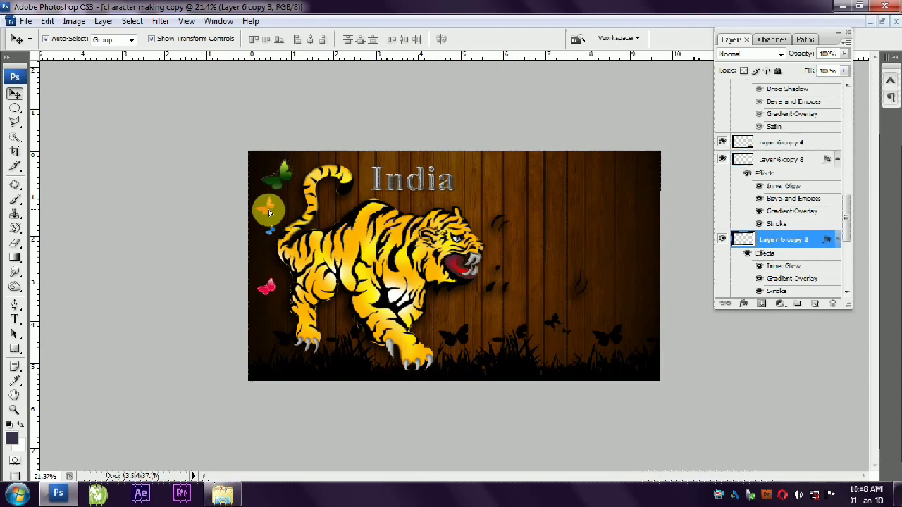
{"action": "left_click", "coordinate": [261, 252]}
{"action": "left_click", "coordinate": [271, 292]}
{"action": "key", "text": "ctrl+t"}
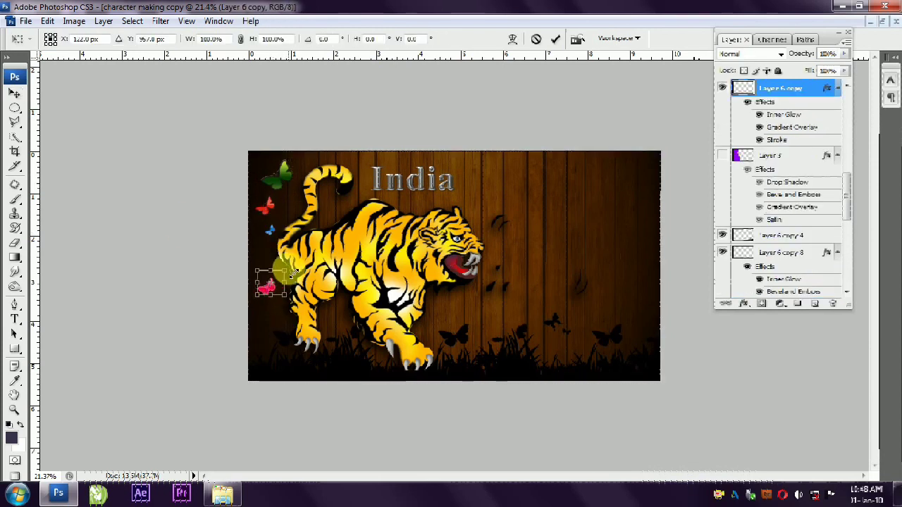
{"action": "key", "text": "Return"}
{"action": "mouse_move", "coordinate": [272, 282]}
{"action": "left_mouse_down"}
{"action": "mouse_move", "coordinate": [463, 192]}
{"action": "mouse_move", "coordinate": [399, 172]}
{"action": "left_mouse_up"}
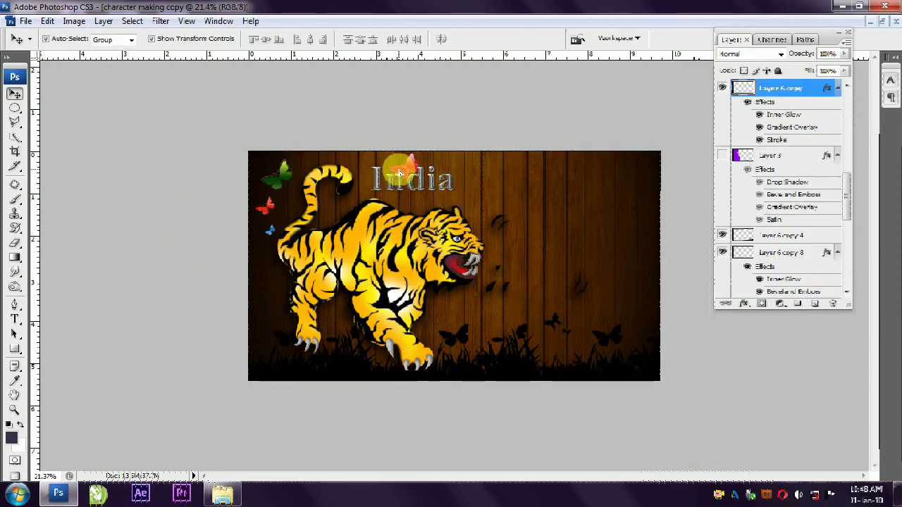
- Shrink the pink butterfly above India to about 93% and deselect the layers
{"action": "left_click", "coordinate": [459, 136]}
{"action": "left_click", "coordinate": [399, 162]}
{"action": "key", "text": "ctrl+t"}
{"action": "left_click_drag", "start_coordinate": [459, 150], "coordinate": [449, 155]}
{"action": "key", "text": "Return"}
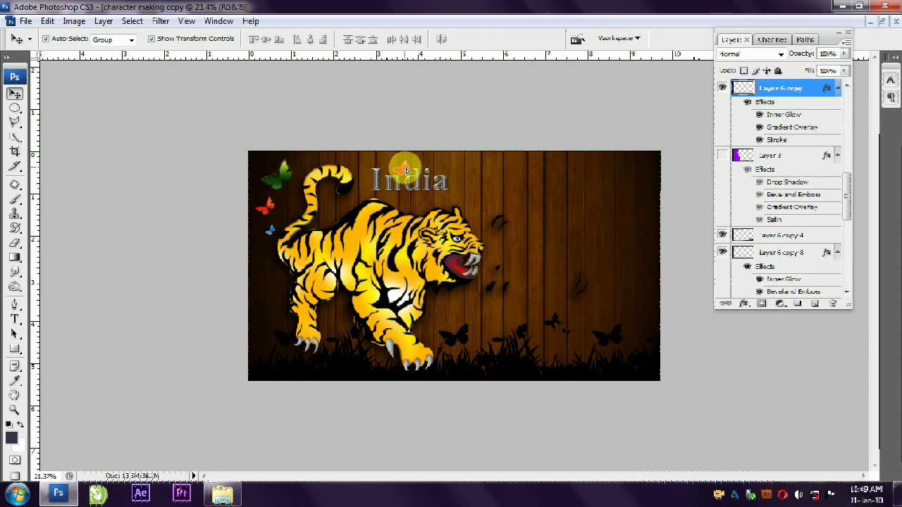
{"action": "left_click", "coordinate": [421, 179]}
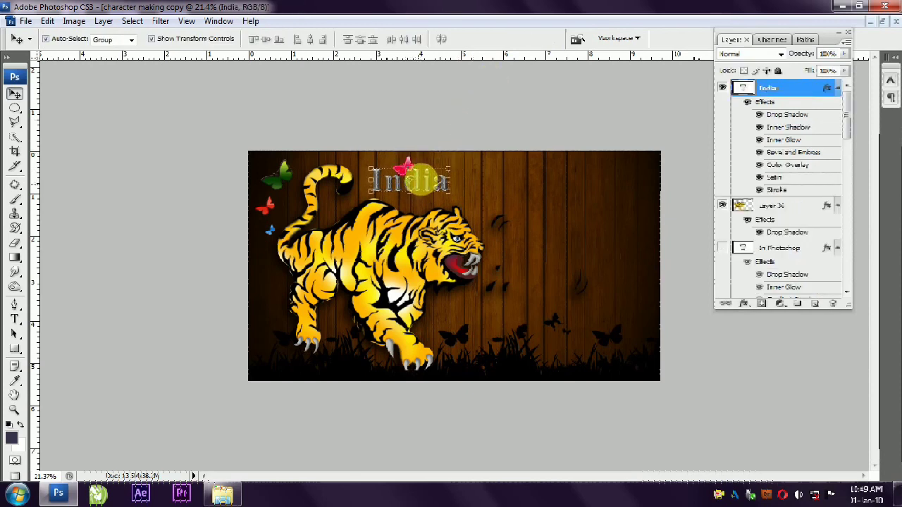
{"action": "left_click", "coordinate": [412, 163]}
{"action": "left_click", "coordinate": [477, 114]}
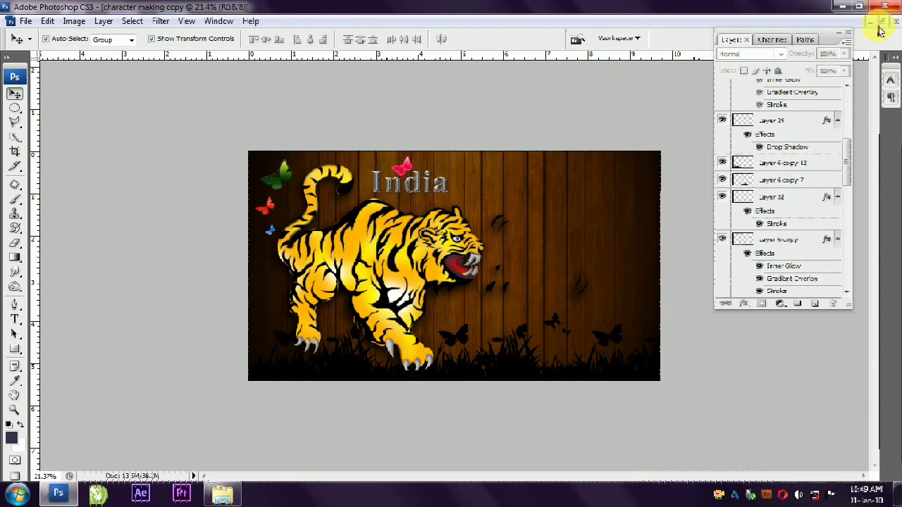
- Bring the virus into the wooden poster, shrunk and placed before the tiger's mouth
{"action": "left_click", "coordinate": [886, 23]}
{"action": "left_click_drag", "start_coordinate": [372, 282], "coordinate": [368, 187]}
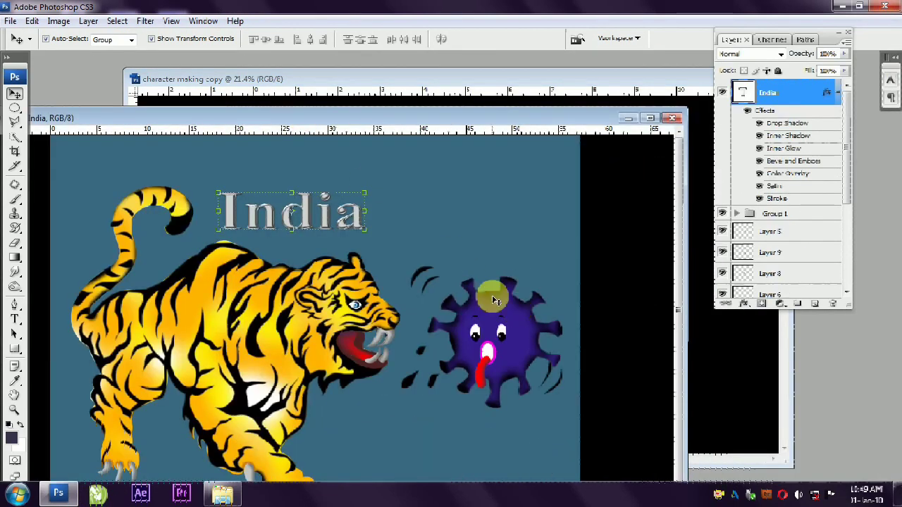
{"action": "left_click", "coordinate": [469, 282]}
{"action": "left_click_drag", "start_coordinate": [498, 119], "coordinate": [437, 275]}
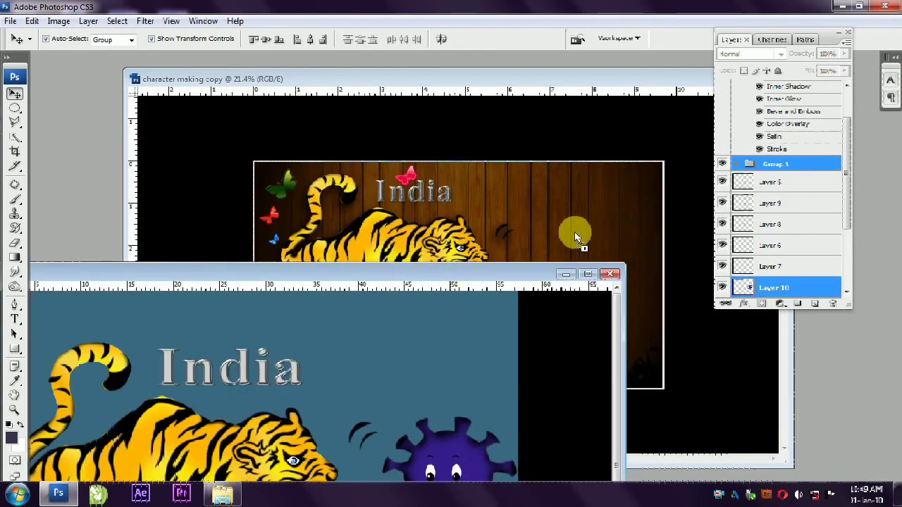
{"action": "left_click_drag", "start_coordinate": [575, 232], "coordinate": [610, 225]}
{"action": "left_click_drag", "start_coordinate": [639, 199], "coordinate": [615, 226]}
{"action": "key", "text": "Return"}
{"action": "left_click_drag", "start_coordinate": [595, 278], "coordinate": [574, 271]}
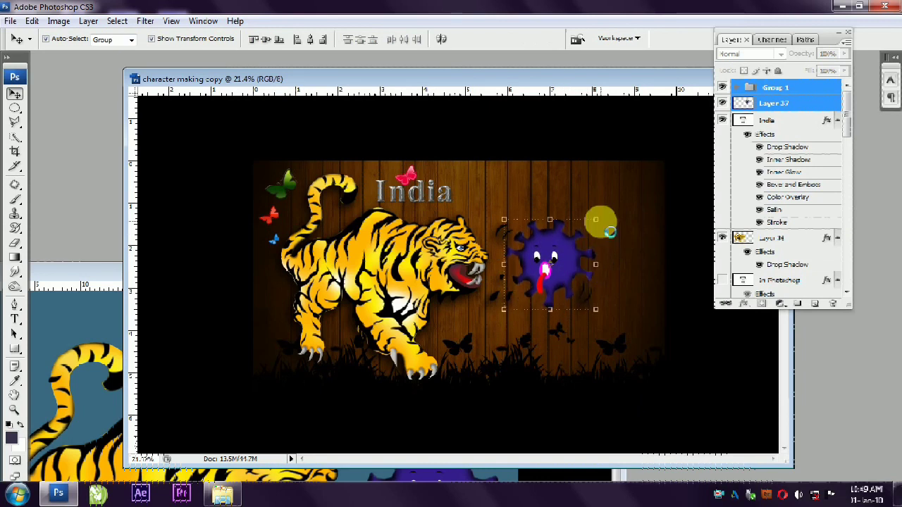
- Copy the tiger's drop shadow style onto the virus and apply the adjusted shadow
{"action": "left_click", "coordinate": [778, 238]}
{"action": "right_click", "coordinate": [782, 239]}
{"action": "left_click", "coordinate": [582, 253]}
{"action": "left_click", "coordinate": [782, 104]}
{"action": "right_click", "coordinate": [782, 103]}
{"action": "left_click", "coordinate": [781, 341]}
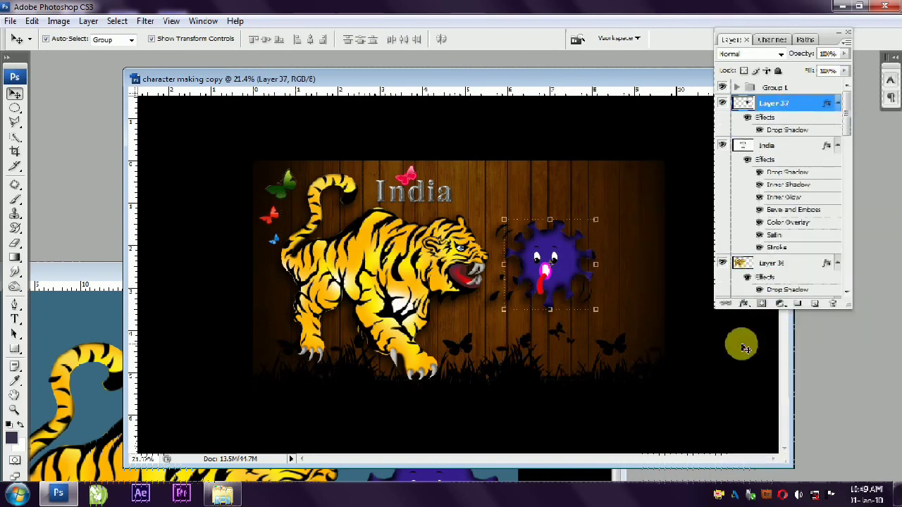
{"action": "double_click", "coordinate": [783, 131]}
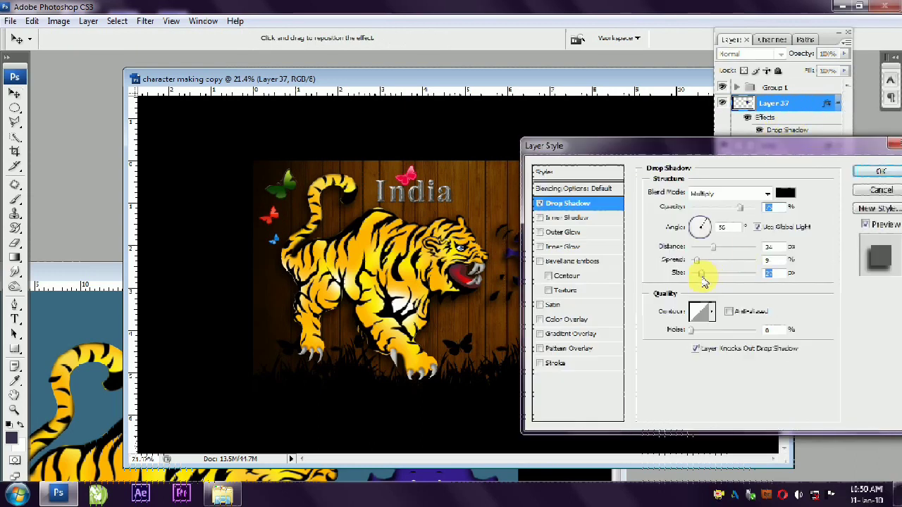
{"action": "left_click", "coordinate": [880, 173]}
{"action": "double_click", "coordinate": [796, 31]}
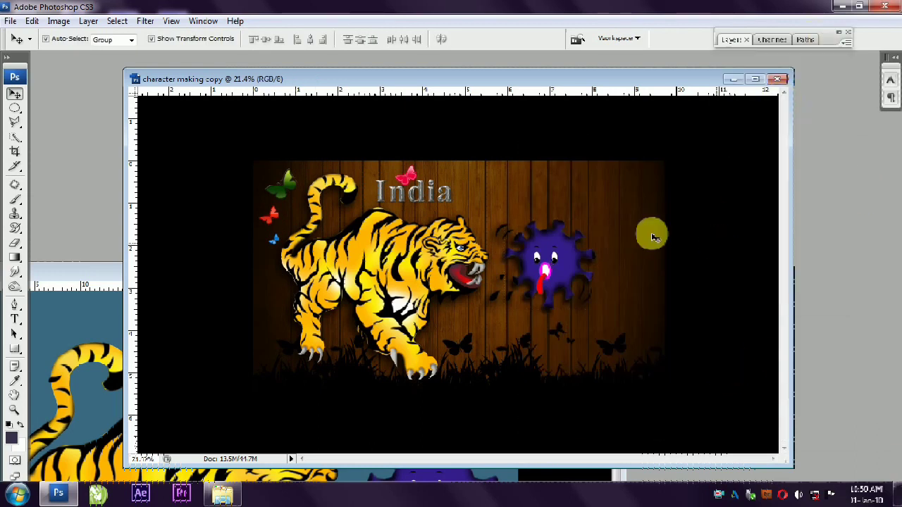
{"action": "left_click", "coordinate": [731, 40]}
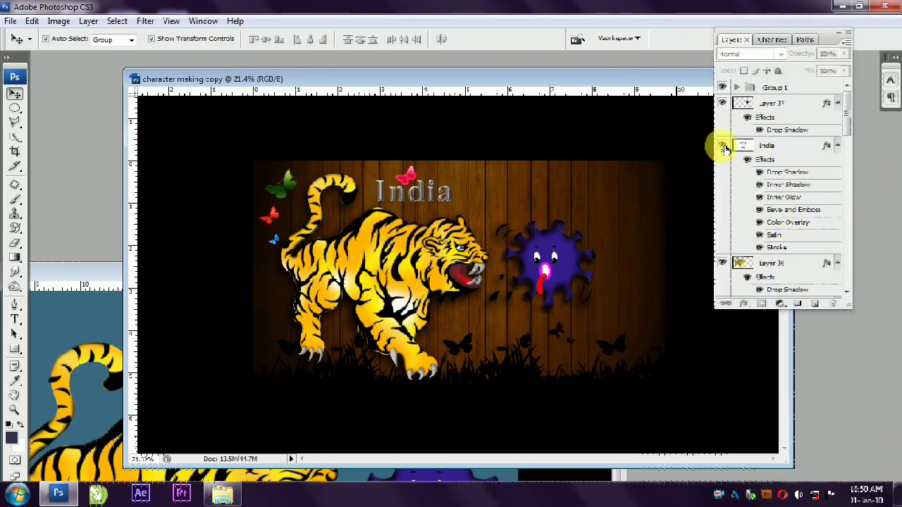
- Show the hidden Making Character title layer and bring it in front of the artwork
{"action": "left_click_drag", "start_coordinate": [845, 138], "coordinate": [853, 274]}
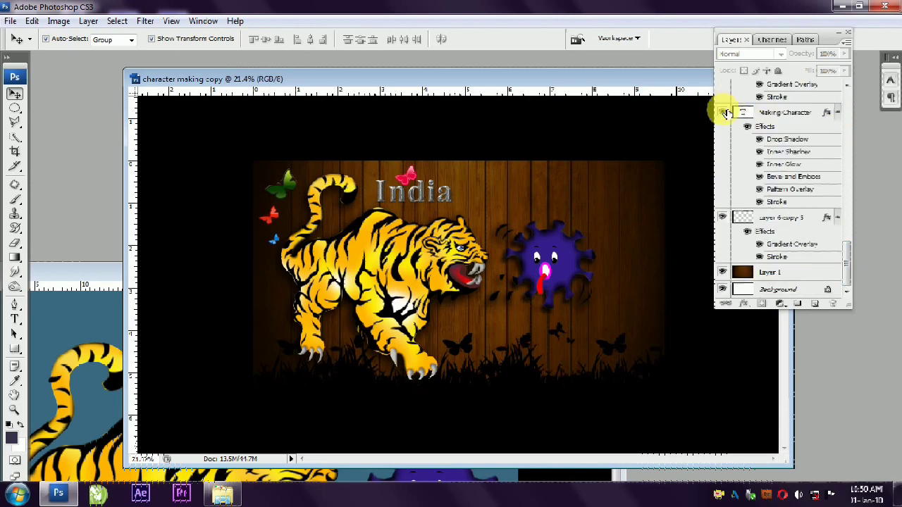
{"action": "left_click", "coordinate": [722, 113]}
{"action": "left_click", "coordinate": [786, 113]}
{"action": "double_click", "coordinate": [810, 33]}
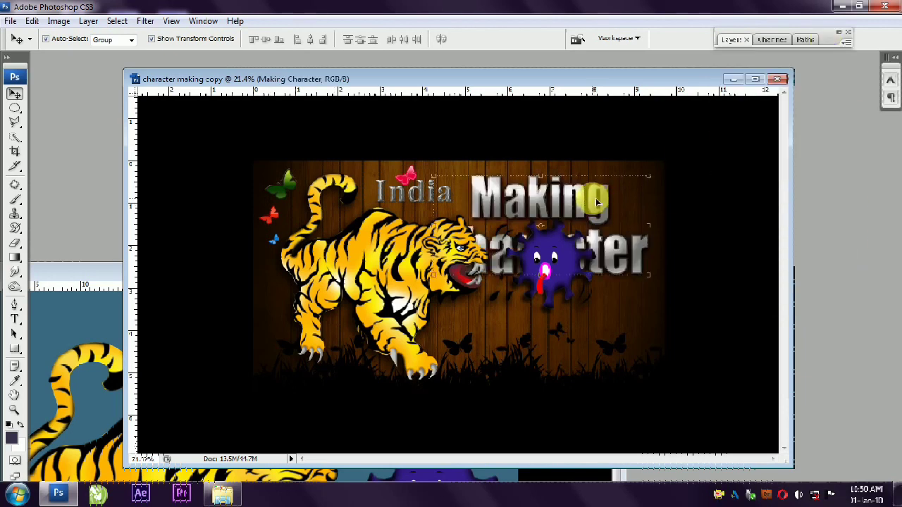
{"action": "key", "text": "ctrl+shift+bracketright"}
- Change the title from 'Making Character' to 'Making Tiger' on a single line
{"action": "key", "text": "t"}
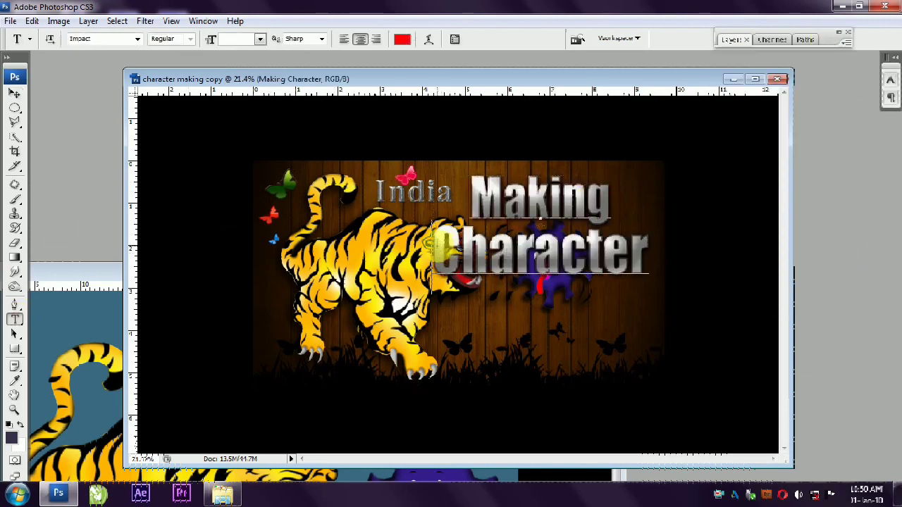
{"action": "left_click_drag", "start_coordinate": [434, 247], "coordinate": [656, 243]}
{"action": "left_click", "coordinate": [662, 250]}
{"action": "type", "text": "Tiger"}
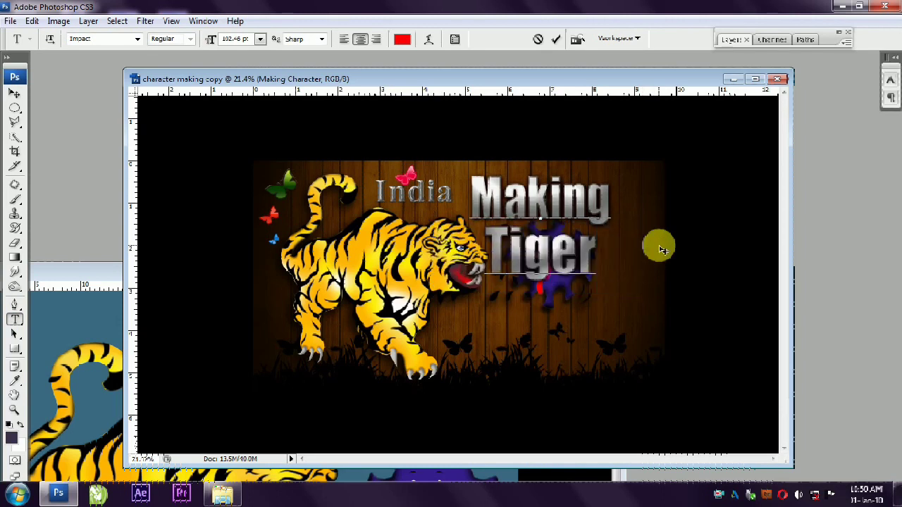
{"action": "key", "text": "BackSpace"}
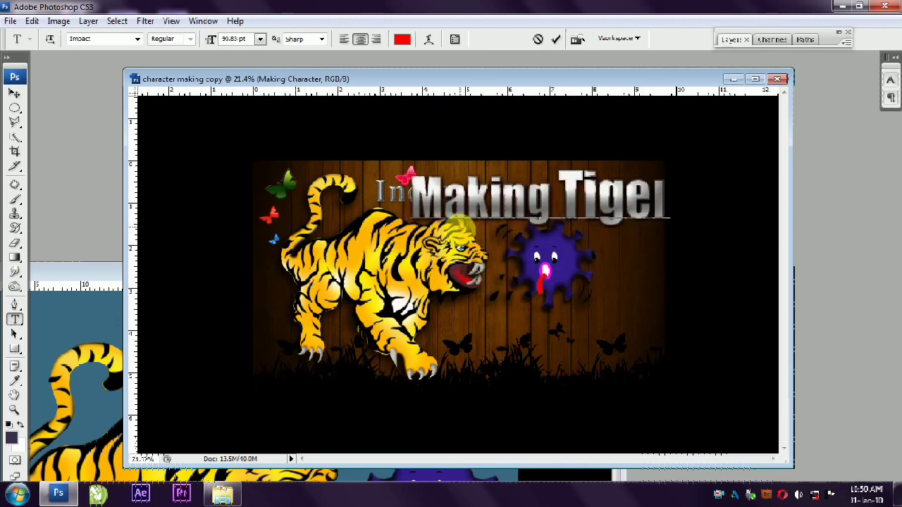
{"action": "left_click", "coordinate": [14, 95]}
- Rotate the Making Tiger title vertical and fit it along the wood's right edge
{"action": "mouse_move", "coordinate": [669, 225]}
{"action": "left_mouse_down"}
{"action": "mouse_move", "coordinate": [641, 227]}
{"action": "mouse_move", "coordinate": [638, 206]}
{"action": "mouse_move", "coordinate": [544, 109]}
{"action": "left_mouse_up"}
{"action": "key", "text": "Return"}
{"action": "key", "text": "Return"}
{"action": "key", "text": "ctrl+t"}
{"action": "key", "text": "Return"}
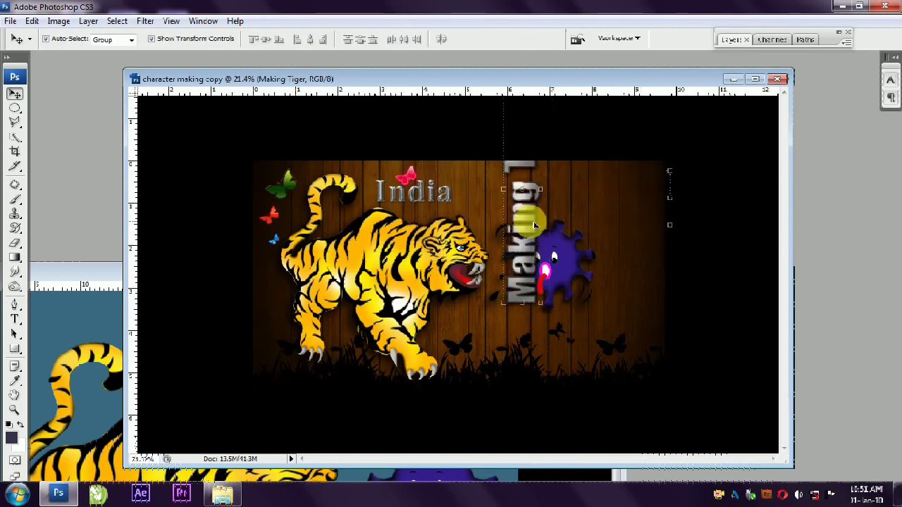
{"action": "left_click_drag", "start_coordinate": [530, 223], "coordinate": [637, 303]}
{"action": "key", "text": "ctrl+t"}
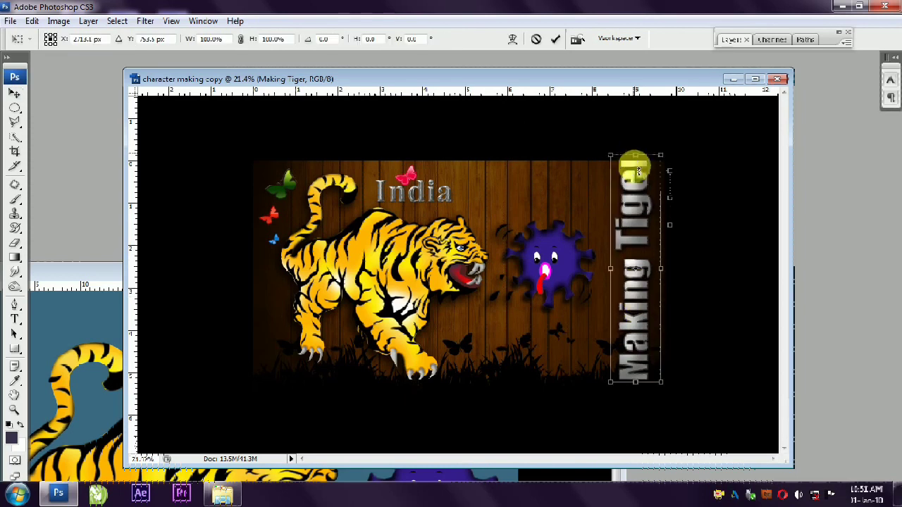
{"action": "left_click_drag", "start_coordinate": [630, 153], "coordinate": [630, 172]}
{"action": "key", "text": "Return"}
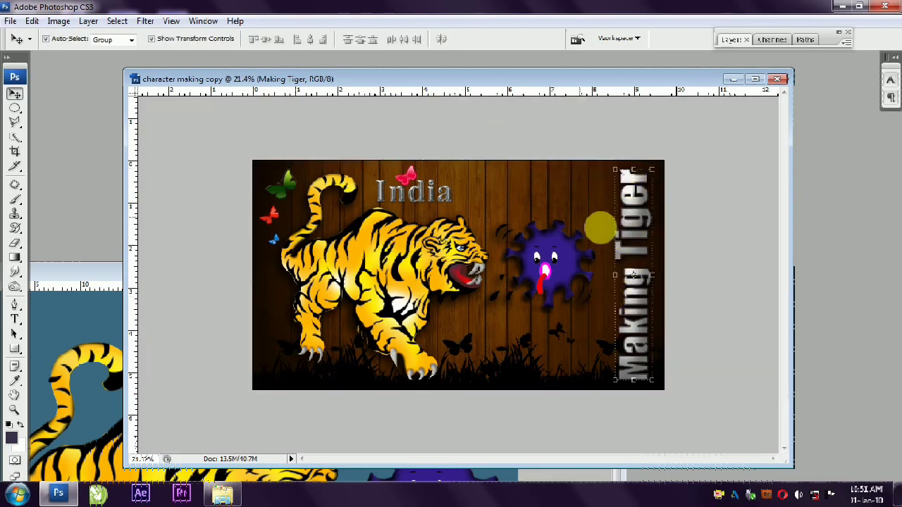
{"action": "key", "text": "ctrl+t"}
{"action": "left_click_drag", "start_coordinate": [609, 275], "coordinate": [615, 280]}
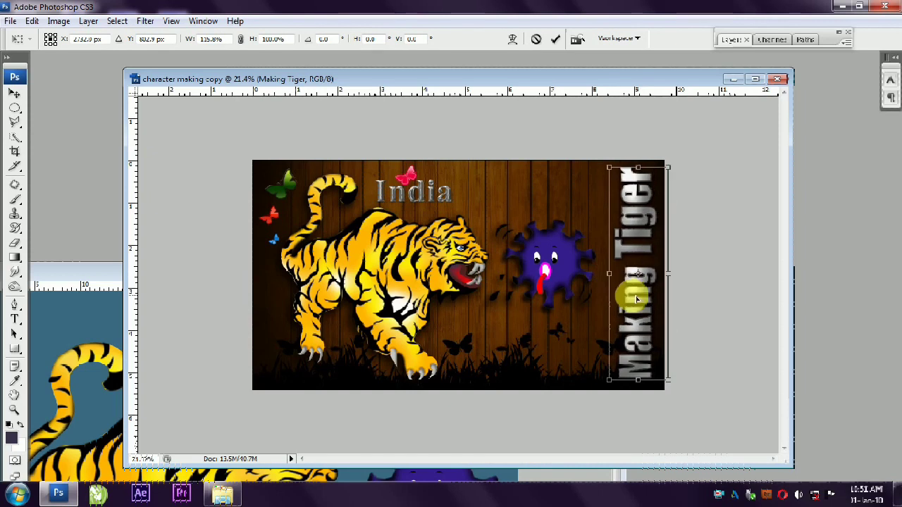
{"action": "key", "text": "Return"}
{"action": "left_click_drag", "start_coordinate": [611, 294], "coordinate": [619, 296]}
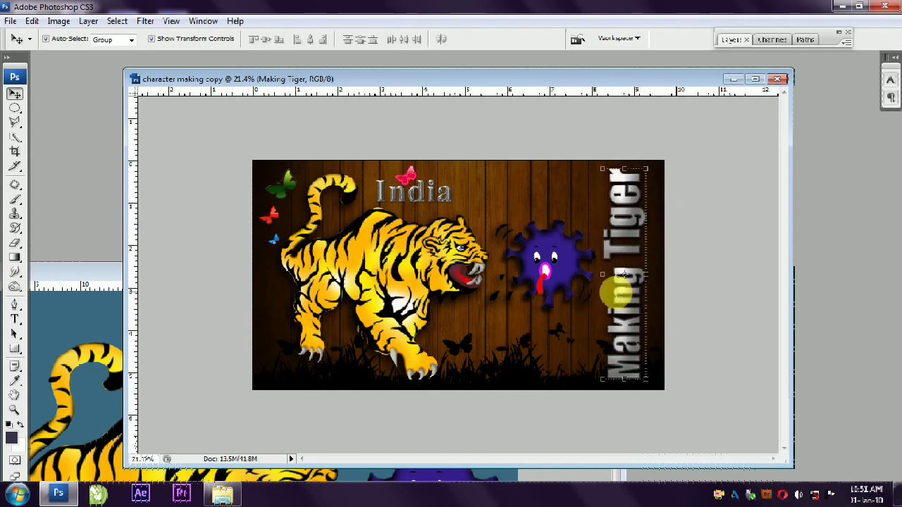
- Resize and reposition the vertical title, restoring it to the right edge and nudging it right
{"action": "left_click", "coordinate": [709, 272]}
{"action": "left_click_drag", "start_coordinate": [654, 274], "coordinate": [636, 276]}
{"action": "key", "text": "Return"}
{"action": "mouse_move", "coordinate": [656, 167]}
{"action": "left_mouse_down"}
{"action": "mouse_move", "coordinate": [677, 191]}
{"action": "mouse_move", "coordinate": [729, 338]}
{"action": "left_mouse_up"}
{"action": "key", "text": "Return"}
{"action": "mouse_move", "coordinate": [632, 284]}
{"action": "left_mouse_down"}
{"action": "mouse_move", "coordinate": [555, 217]}
{"action": "mouse_move", "coordinate": [556, 347]}
{"action": "mouse_move", "coordinate": [543, 191]}
{"action": "left_mouse_up"}
{"action": "key", "text": "Return"}
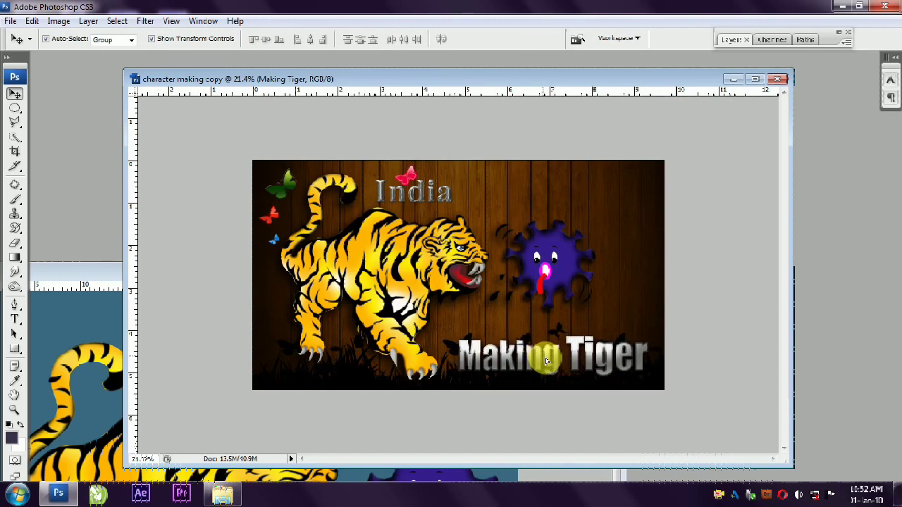
{"action": "left_click_drag", "start_coordinate": [527, 242], "coordinate": [533, 352]}
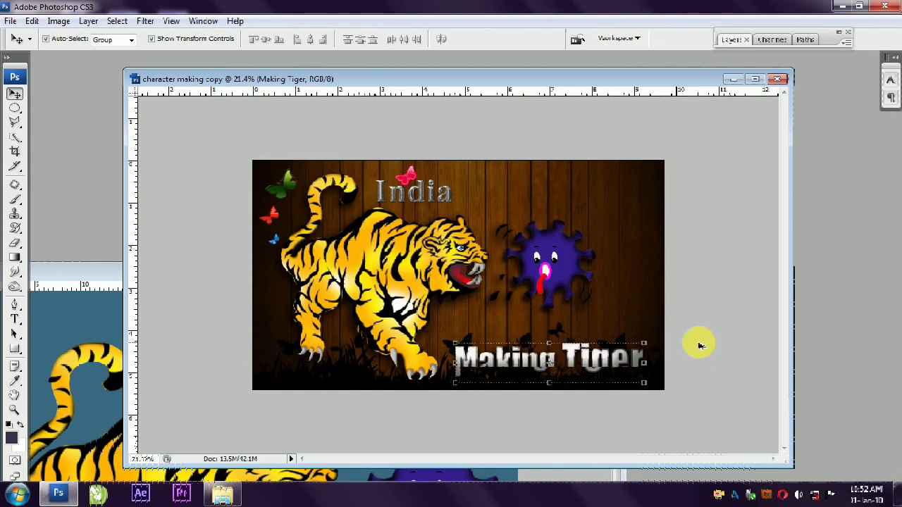
{"action": "key", "text": "ctrl+alt+z"}
{"action": "key", "text": "ctrl+alt+z"}
{"action": "key", "text": "ctrl+alt+z"}
{"action": "key", "text": "shift+Right"}
{"action": "key", "text": "shift+Right"}
{"action": "key", "text": "shift+Right"}
{"action": "key", "text": "shift+Right"}
{"action": "key", "text": "shift+Right"}
{"action": "key", "text": "shift+Right"}
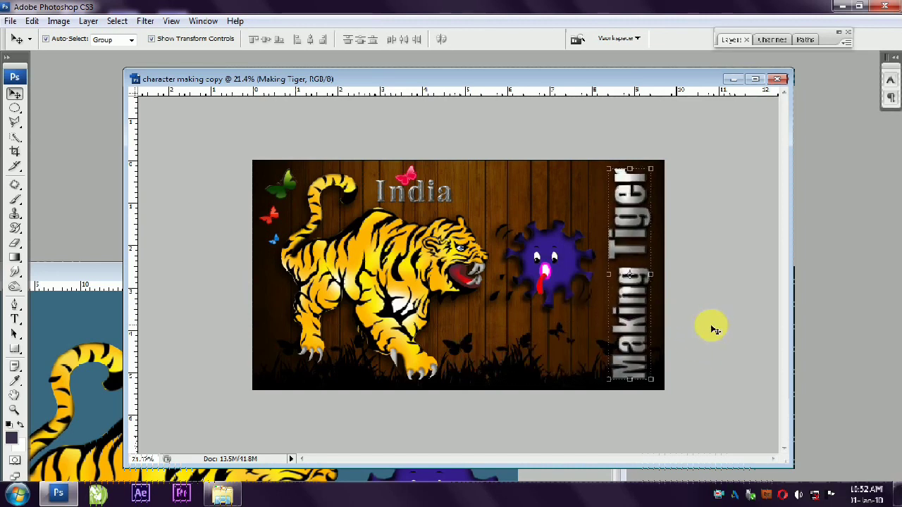
{"action": "key", "text": "shift+Right"}
{"action": "key", "text": "shift+Right"}
{"action": "key", "text": "shift+Right"}
- Darken the wood background by lowering its Hue/Saturation Lightness
{"action": "left_click", "coordinate": [498, 177]}
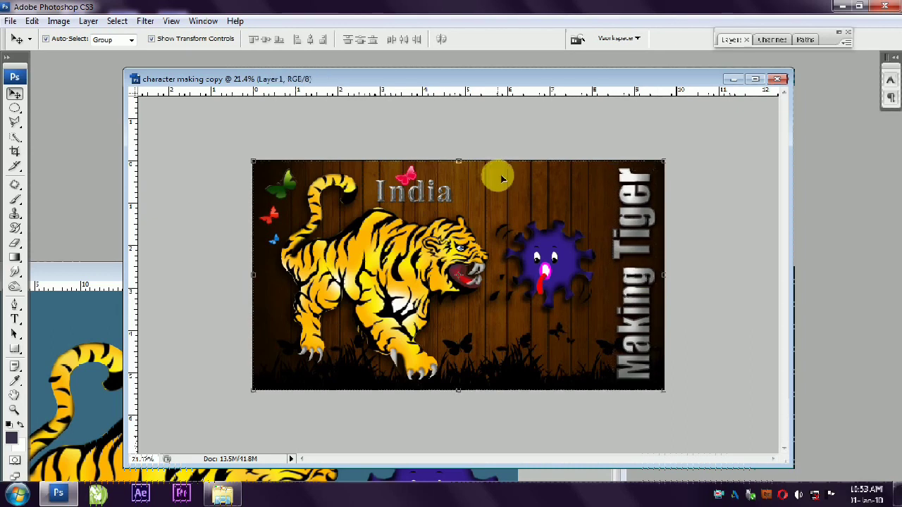
{"action": "key", "text": "ctrl+u"}
{"action": "left_click_drag", "start_coordinate": [120, 179], "coordinate": [118, 179]}
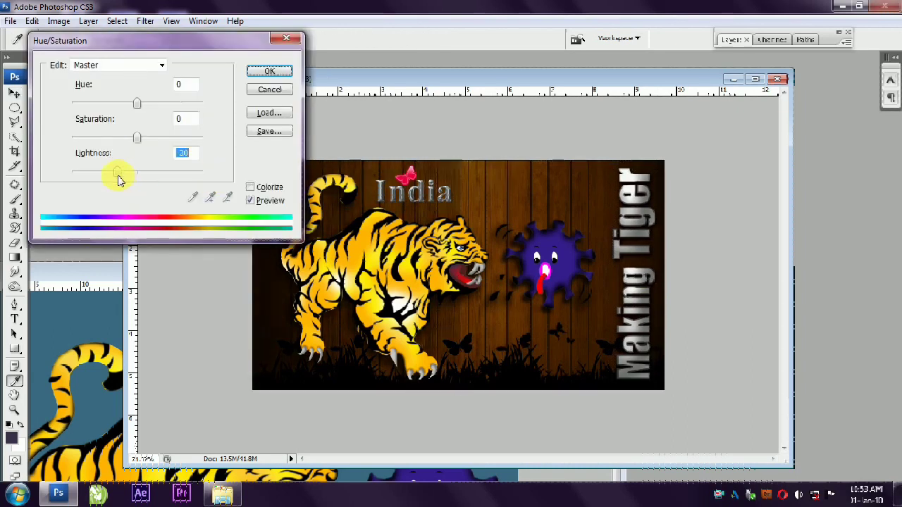
{"action": "key", "text": "Return"}
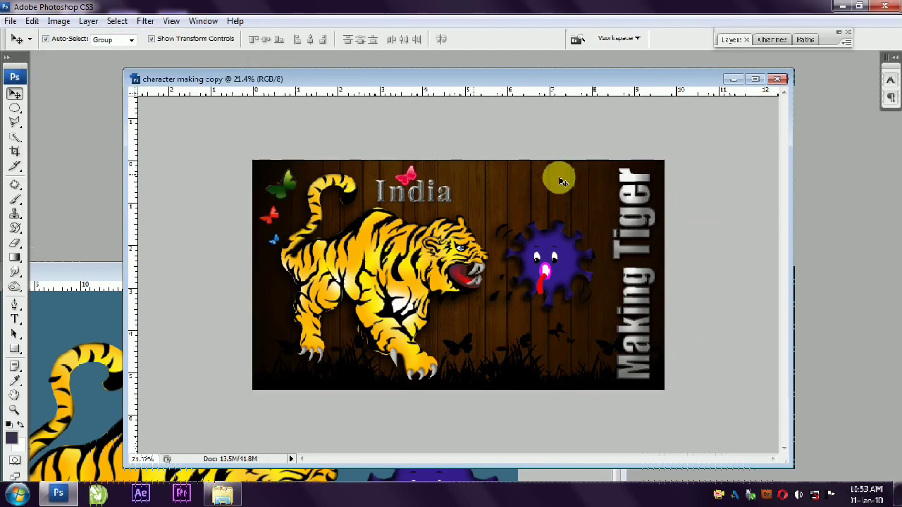
- Narrow the Making Tiger title to about 83% width
{"action": "left_click", "coordinate": [653, 261]}
{"action": "left_click_drag", "start_coordinate": [671, 282], "coordinate": [665, 292]}
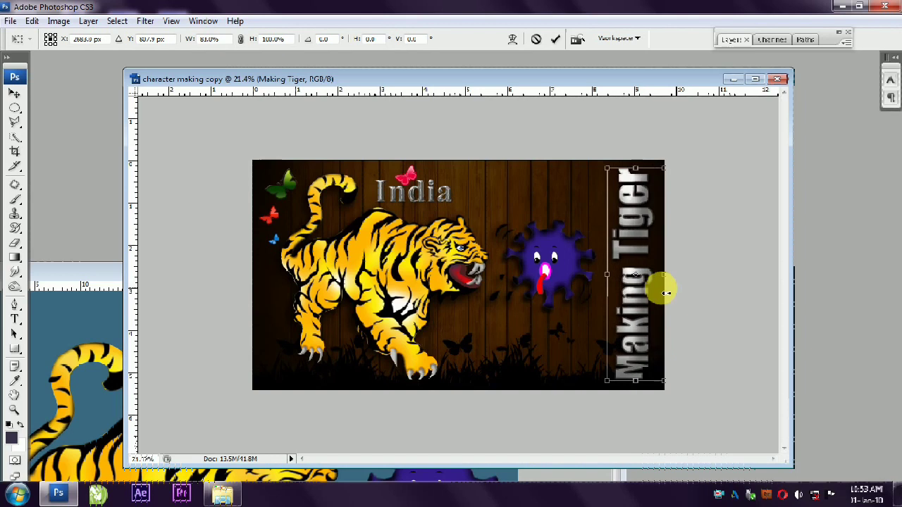
{"action": "key", "text": "Return"}
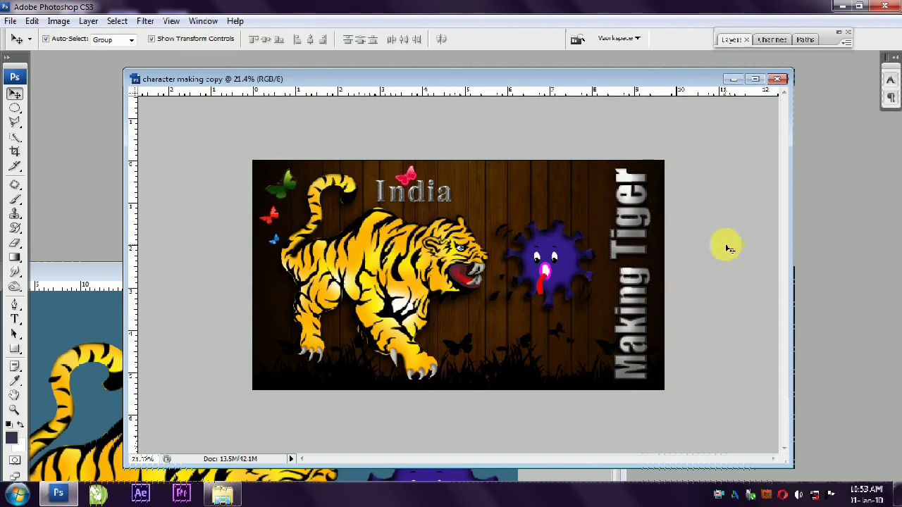
- Show the hidden In Photoshop text layer and shrink the text
{"action": "left_click", "coordinate": [731, 40]}
{"action": "left_click_drag", "start_coordinate": [849, 264], "coordinate": [846, 169]}
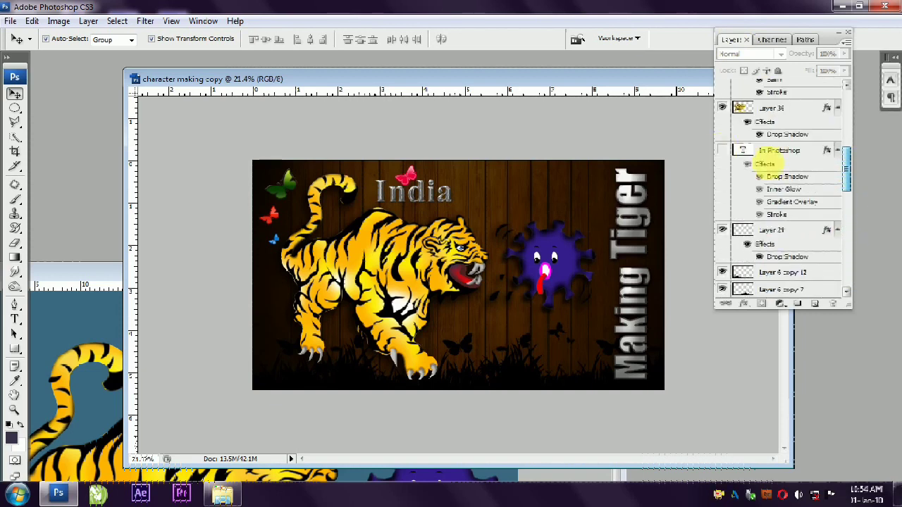
{"action": "left_click", "coordinate": [723, 151]}
{"action": "left_click", "coordinate": [560, 361]}
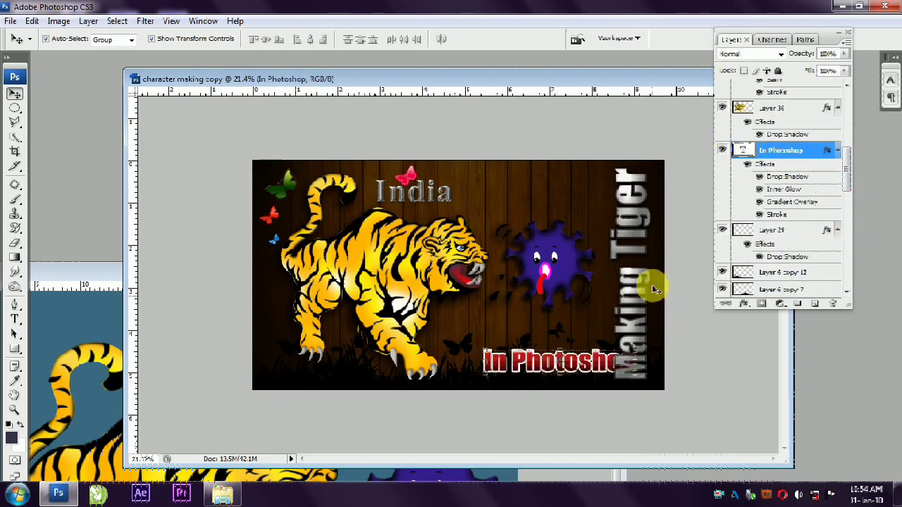
{"action": "key", "text": "ctrl+t"}
{"action": "mouse_move", "coordinate": [637, 375]}
{"action": "left_mouse_down"}
{"action": "mouse_move", "coordinate": [594, 371]}
{"action": "mouse_move", "coordinate": [599, 376]}
{"action": "left_mouse_up"}
{"action": "key", "text": "Return"}
- Rotate the In Photoshop text to run vertically and place it beside Making Tiger
{"action": "mouse_move", "coordinate": [538, 364]}
{"action": "left_mouse_down"}
{"action": "mouse_move", "coordinate": [576, 377]}
{"action": "mouse_move", "coordinate": [563, 202]}
{"action": "mouse_move", "coordinate": [579, 371]}
{"action": "left_mouse_up"}
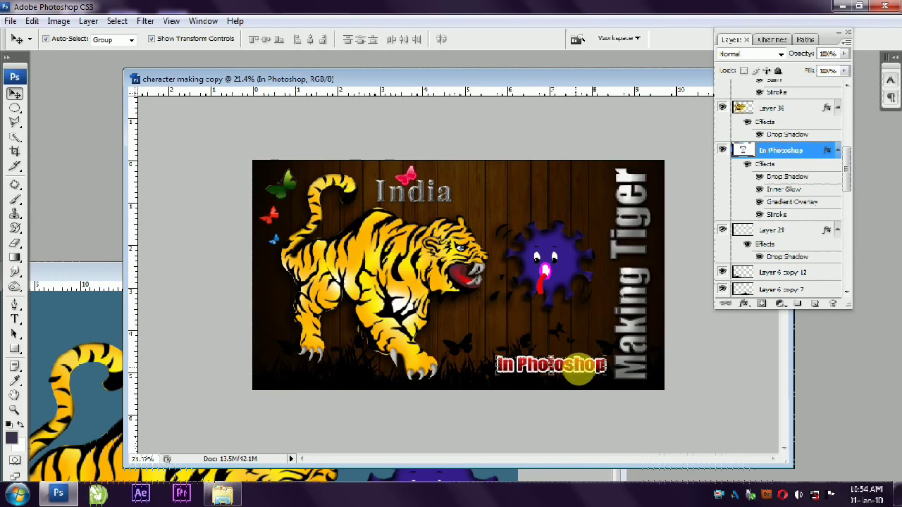
{"action": "key", "text": "ctrl+t"}
{"action": "left_click_drag", "start_coordinate": [545, 322], "coordinate": [538, 322]}
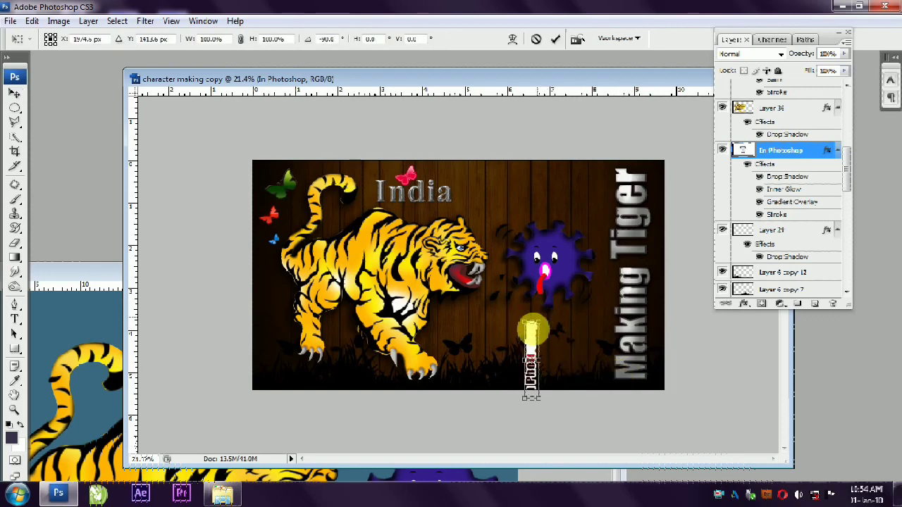
{"action": "key", "text": "Return"}
{"action": "left_click_drag", "start_coordinate": [536, 338], "coordinate": [599, 317]}
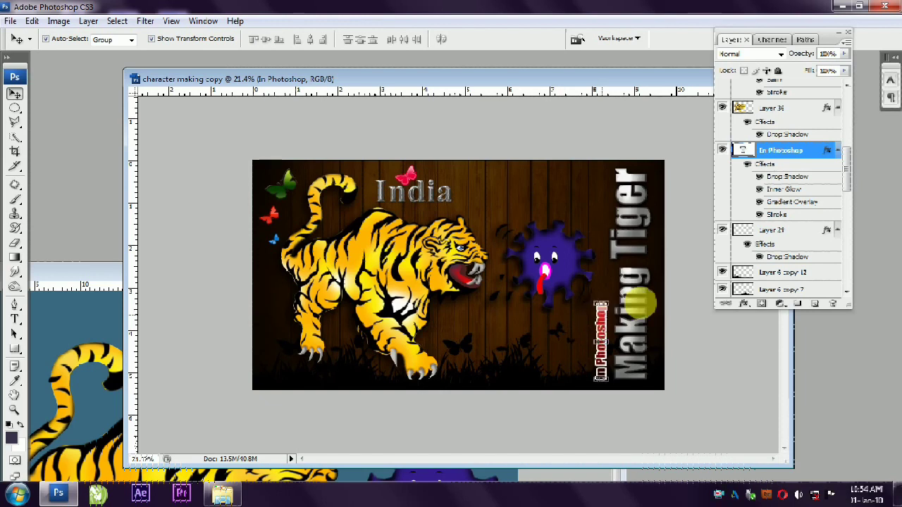
- Collapse the Layers panel and open the Styles panel from the Window menu
{"action": "left_click", "coordinate": [846, 37]}
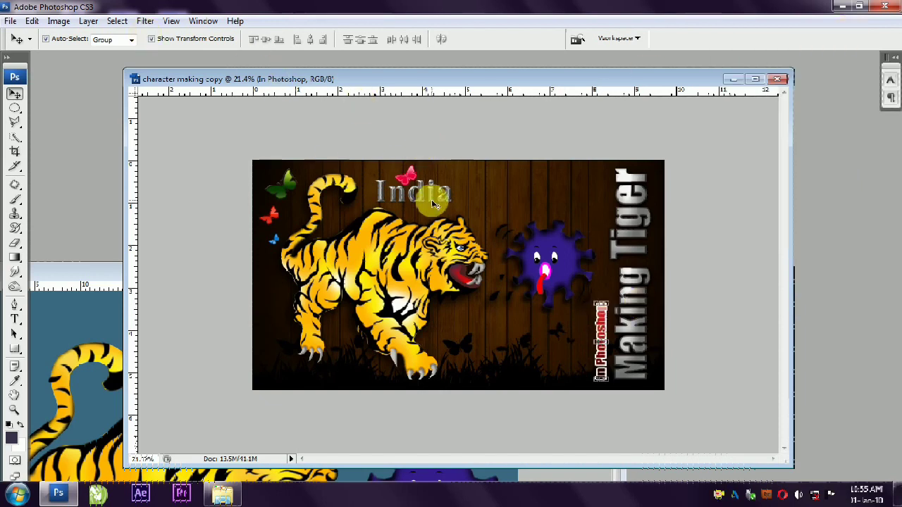
{"action": "left_click", "coordinate": [640, 195]}
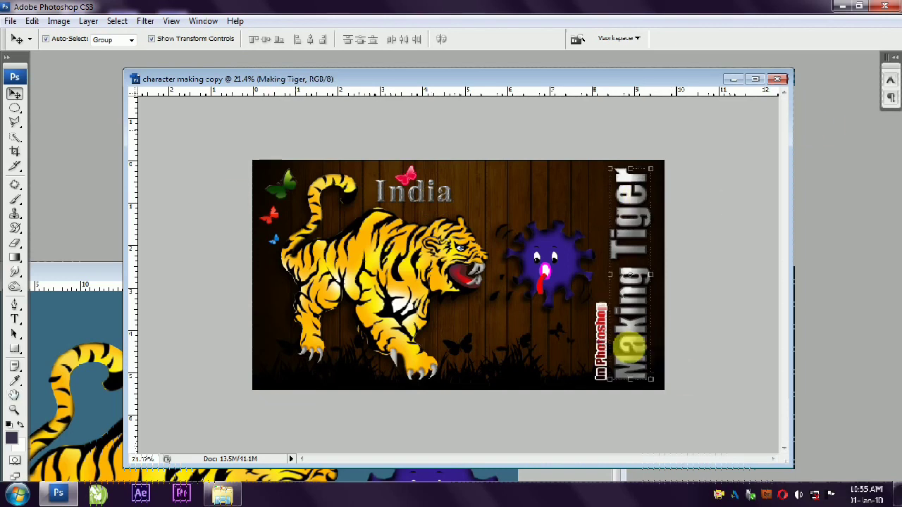
{"action": "left_click", "coordinate": [203, 20]}
{"action": "left_click", "coordinate": [222, 263]}
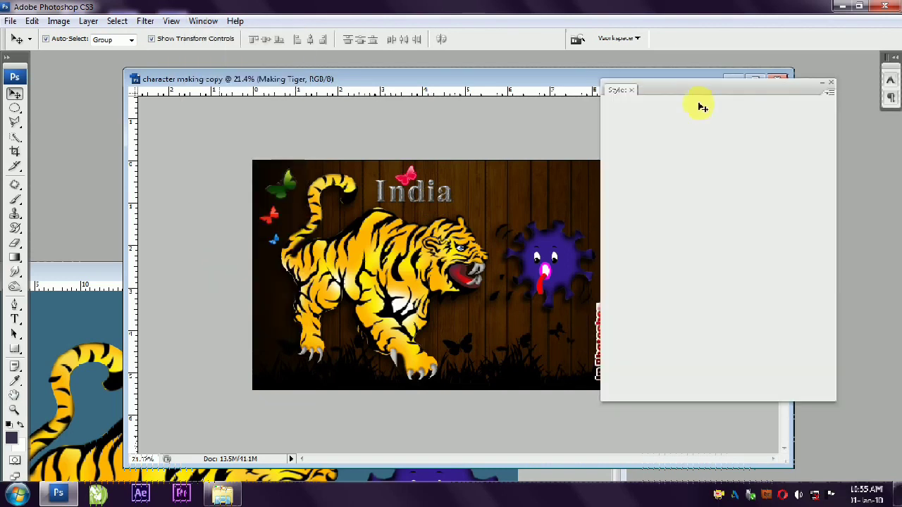
- Apply a pink gradient preset style to the In Photoshop text
{"action": "left_click_drag", "start_coordinate": [755, 91], "coordinate": [742, 127]}
{"action": "left_click", "coordinate": [600, 310]}
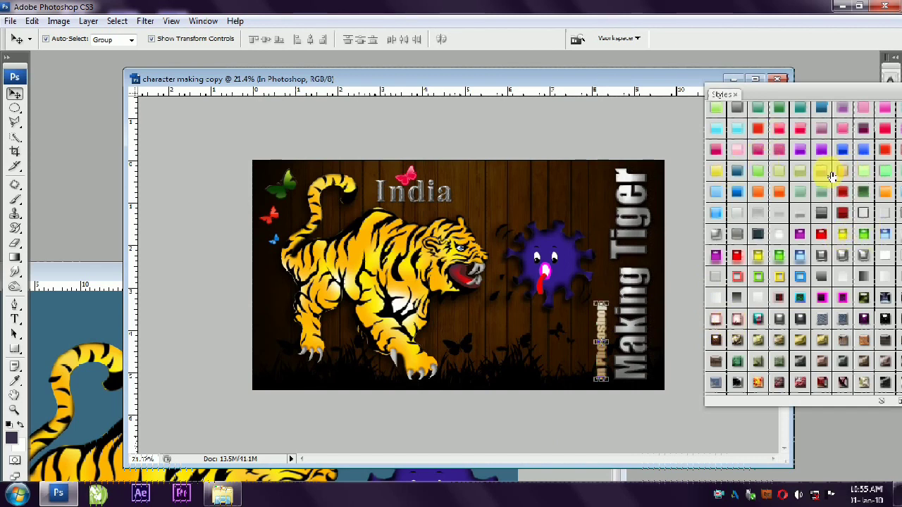
{"action": "key", "text": "ctrl+t"}
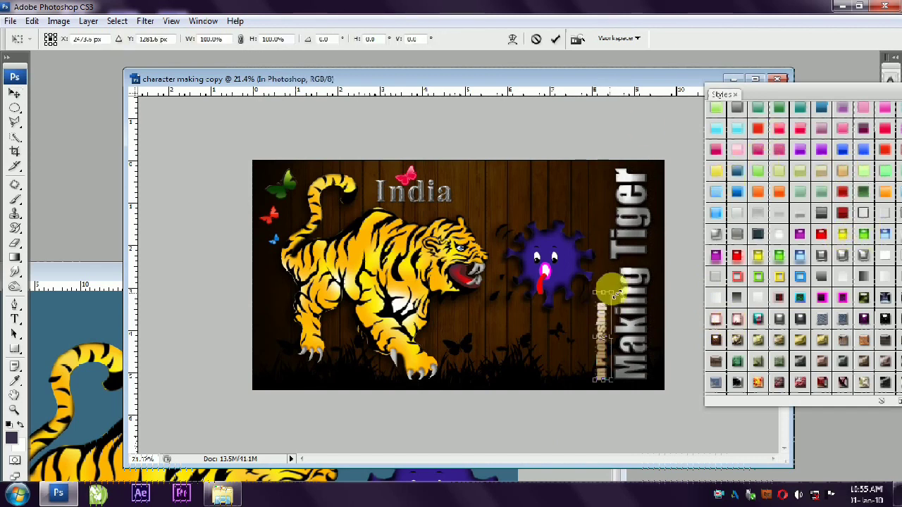
{"action": "key", "text": "Return"}
{"action": "left_click", "coordinate": [736, 255]}
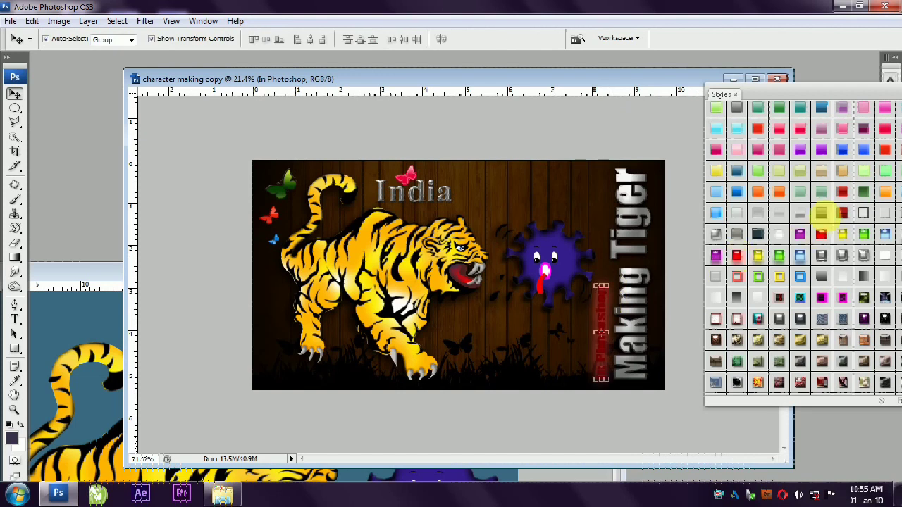
{"action": "left_click", "coordinate": [795, 131]}
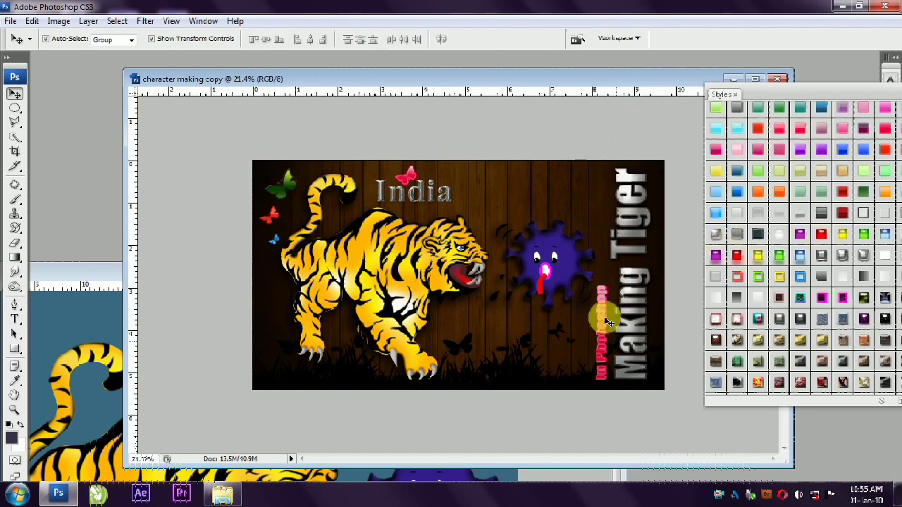
- Set the In Photoshop text just right of Making Tiger, then open Hue/Saturation on the virus
{"action": "mouse_move", "coordinate": [607, 321]}
{"action": "left_mouse_down"}
{"action": "mouse_move", "coordinate": [655, 309]}
{"action": "mouse_move", "coordinate": [618, 297]}
{"action": "left_mouse_up"}
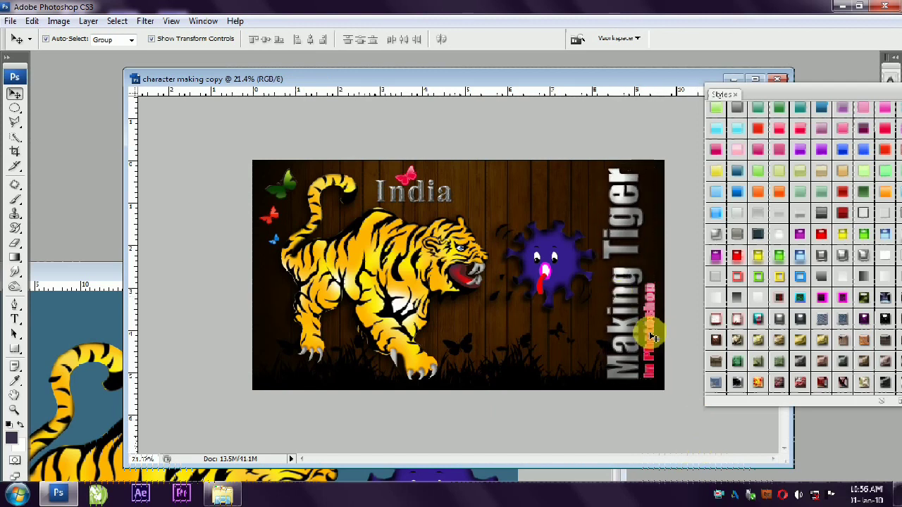
{"action": "mouse_move", "coordinate": [653, 338]}
{"action": "left_mouse_down"}
{"action": "mouse_move", "coordinate": [652, 226]}
{"action": "mouse_move", "coordinate": [653, 335]}
{"action": "left_mouse_up"}
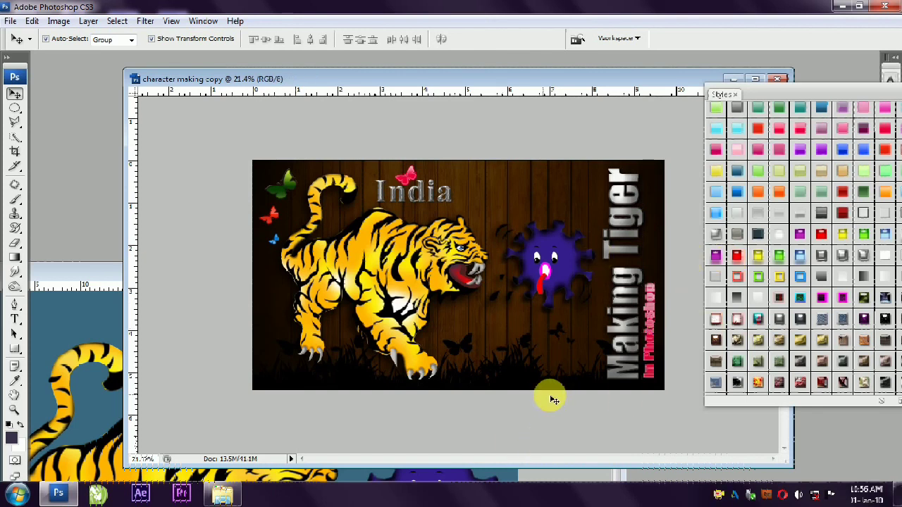
{"action": "left_click", "coordinate": [576, 254]}
{"action": "key", "text": "ctrl+u"}
- Tune the virus's Hue toward blue, with saturation +5 and lightness 5, and apply it
{"action": "mouse_move", "coordinate": [138, 105]}
{"action": "left_mouse_down"}
{"action": "mouse_move", "coordinate": [148, 107]}
{"action": "mouse_move", "coordinate": [124, 109]}
{"action": "mouse_move", "coordinate": [144, 107]}
{"action": "left_mouse_up"}
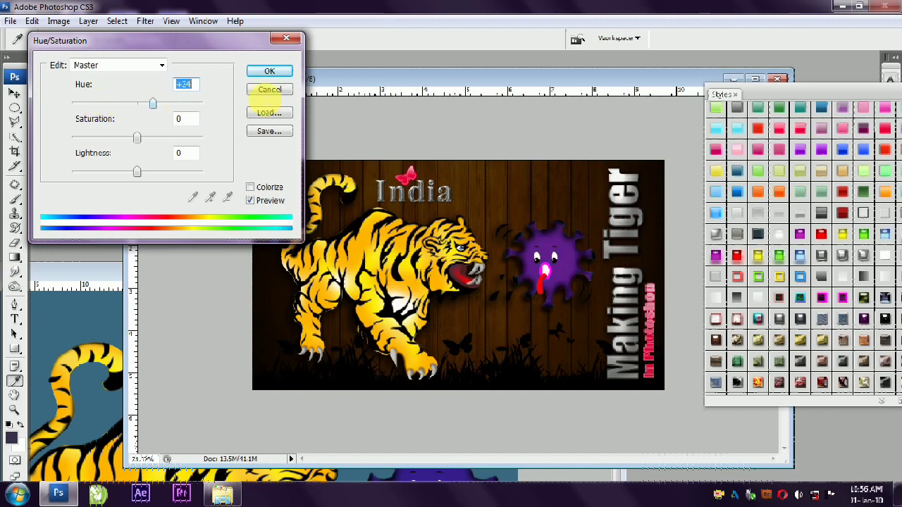
{"action": "left_click", "coordinate": [269, 90]}
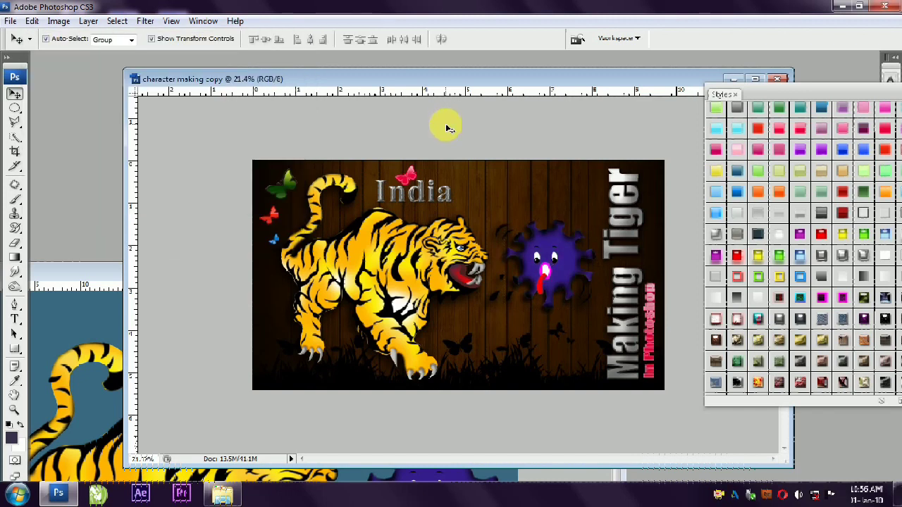
{"action": "key", "text": "ctrl+u"}
{"action": "left_click_drag", "start_coordinate": [136, 104], "coordinate": [154, 110]}
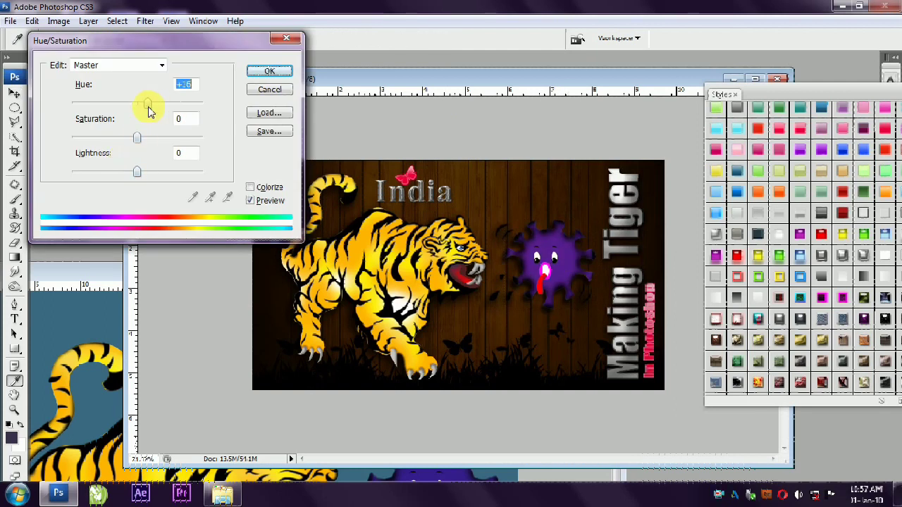
{"action": "left_click", "coordinate": [158, 144]}
{"action": "mouse_move", "coordinate": [136, 145]}
{"action": "left_mouse_down"}
{"action": "mouse_move", "coordinate": [124, 145]}
{"action": "mouse_move", "coordinate": [140, 141]}
{"action": "left_mouse_up"}
{"action": "left_click_drag", "start_coordinate": [158, 177], "coordinate": [134, 178]}
{"action": "mouse_move", "coordinate": [141, 104]}
{"action": "left_mouse_down"}
{"action": "mouse_move", "coordinate": [160, 108]}
{"action": "mouse_move", "coordinate": [114, 105]}
{"action": "left_mouse_up"}
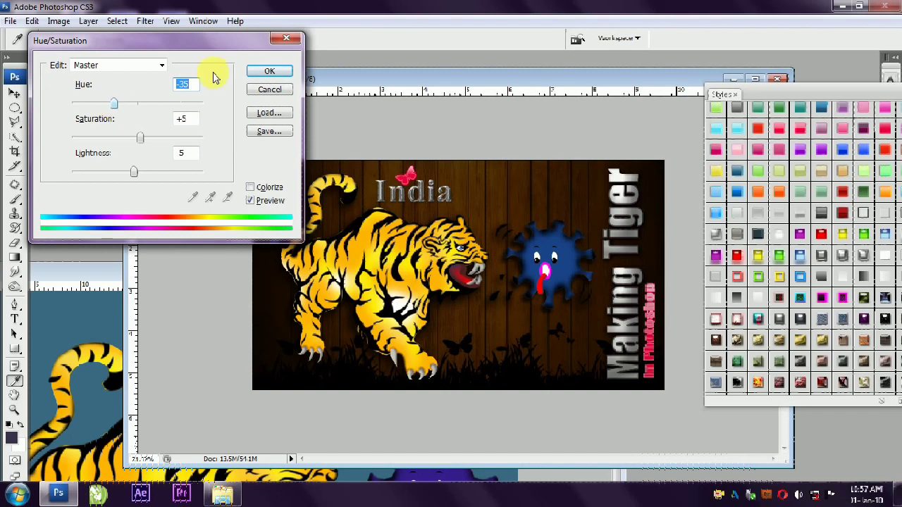
{"action": "left_click", "coordinate": [269, 71]}
{"action": "left_click", "coordinate": [885, 90]}
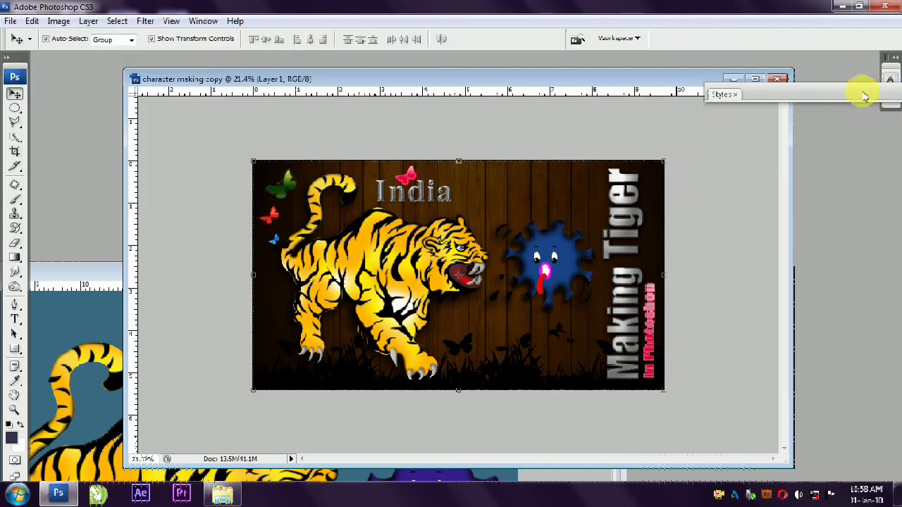
{"action": "left_click", "coordinate": [415, 191]}
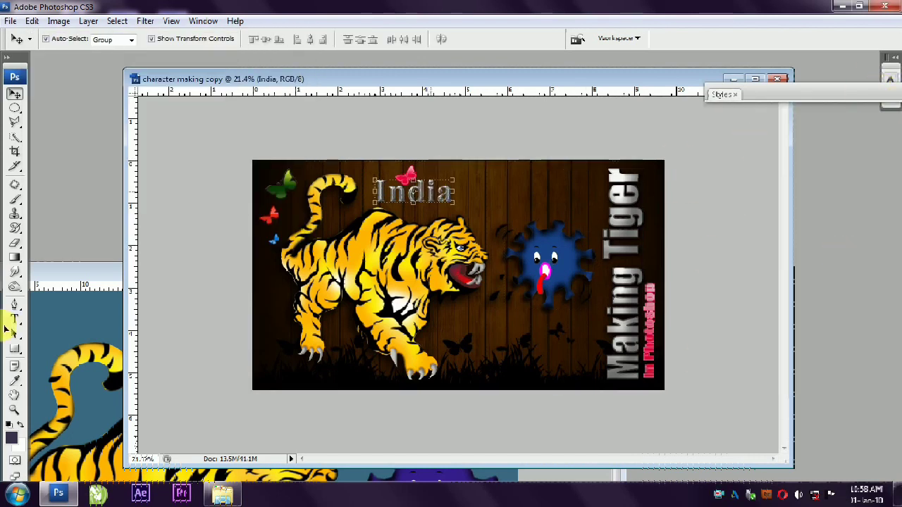
{"action": "key", "text": "t"}
{"action": "double_click", "coordinate": [416, 191]}
{"action": "left_click", "coordinate": [106, 39]}
{"action": "type", "text": "Impact"}
{"action": "left_click", "coordinate": [14, 92]}
{"action": "key", "text": "ctrl+t"}
{"action": "left_click_drag", "start_coordinate": [422, 188], "coordinate": [424, 190]}
{"action": "key", "text": "Return"}
{"action": "key", "text": "i"}
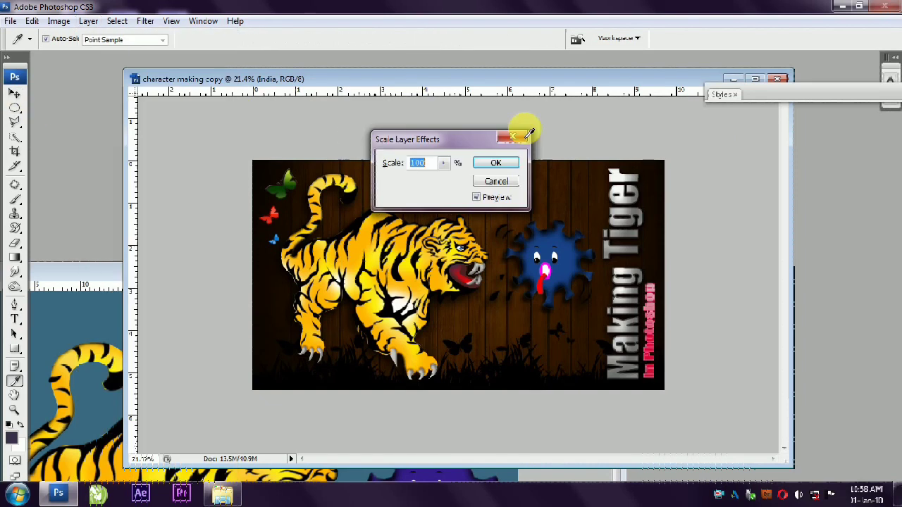
{"action": "left_click", "coordinate": [526, 137]}
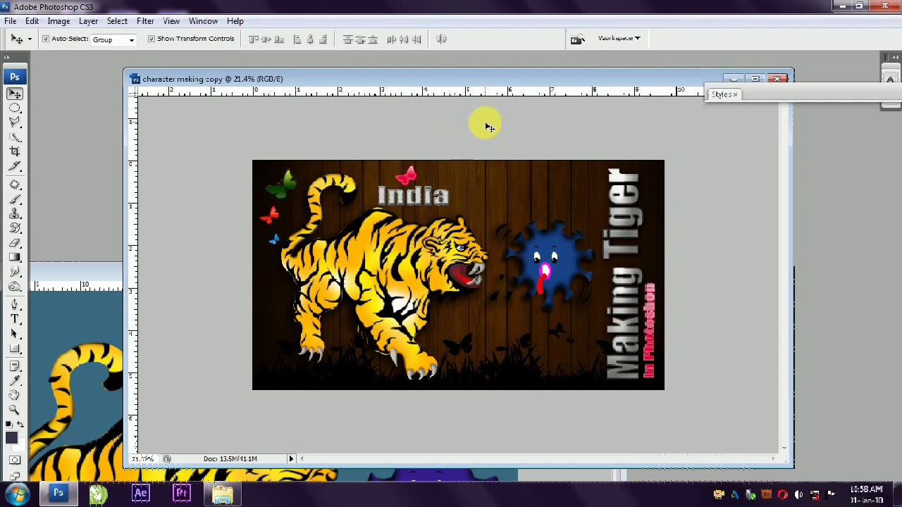
{"action": "key", "text": "ctrl+z"}
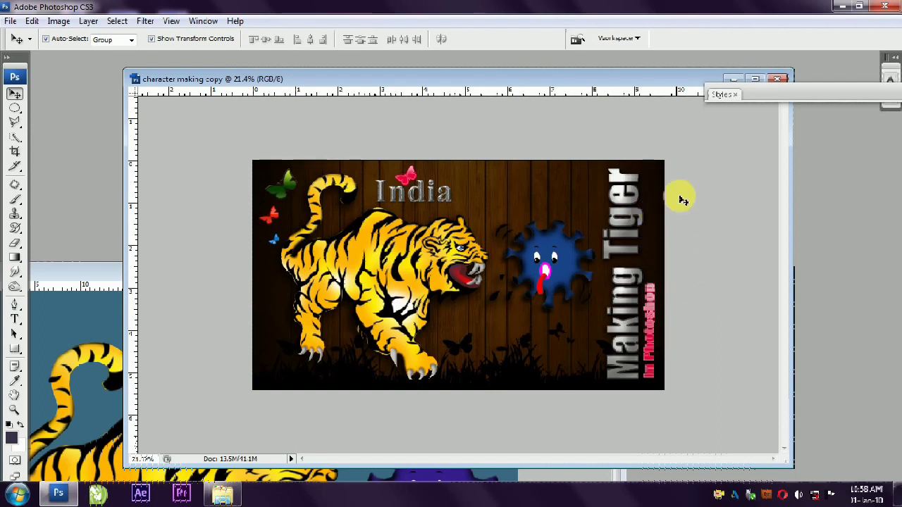
{"action": "key", "text": "ctrl+0"}
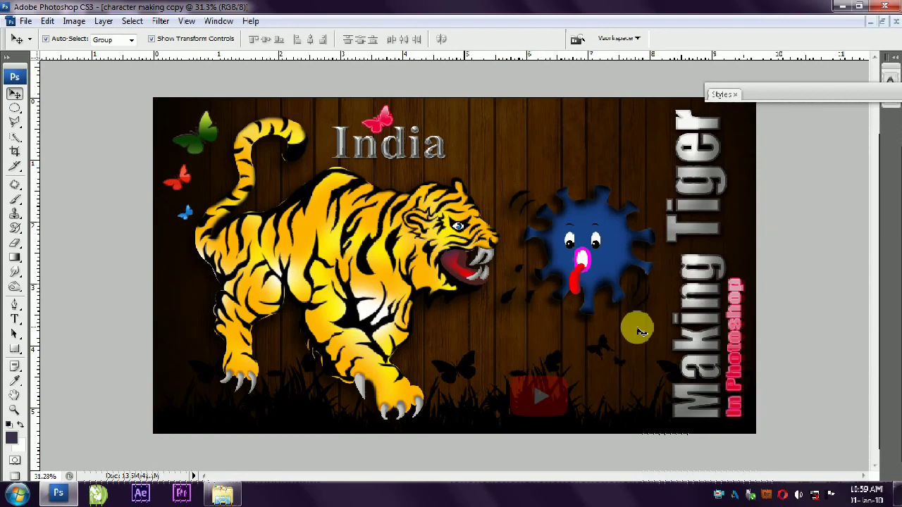
- Touch up Layer 35 with the eraser, zoom in slightly and hide all panels with Tab
{"action": "left_click", "coordinate": [299, 218]}
{"action": "key", "text": "e"}
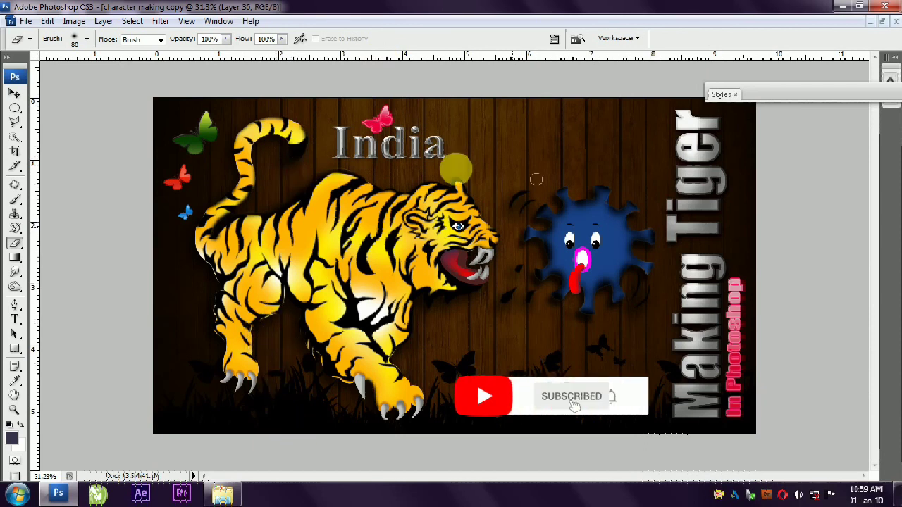
{"action": "left_click", "coordinate": [14, 92]}
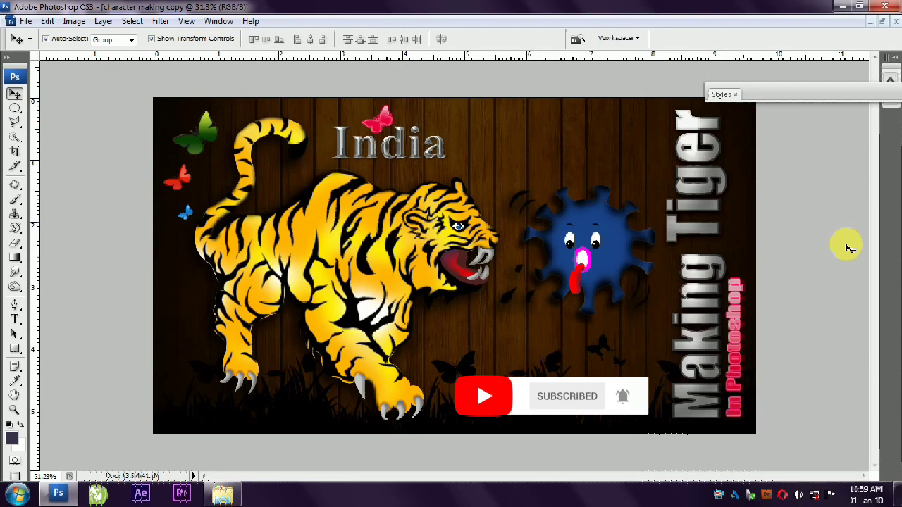
{"action": "left_click_drag", "start_coordinate": [771, 67], "coordinate": [825, 70]}
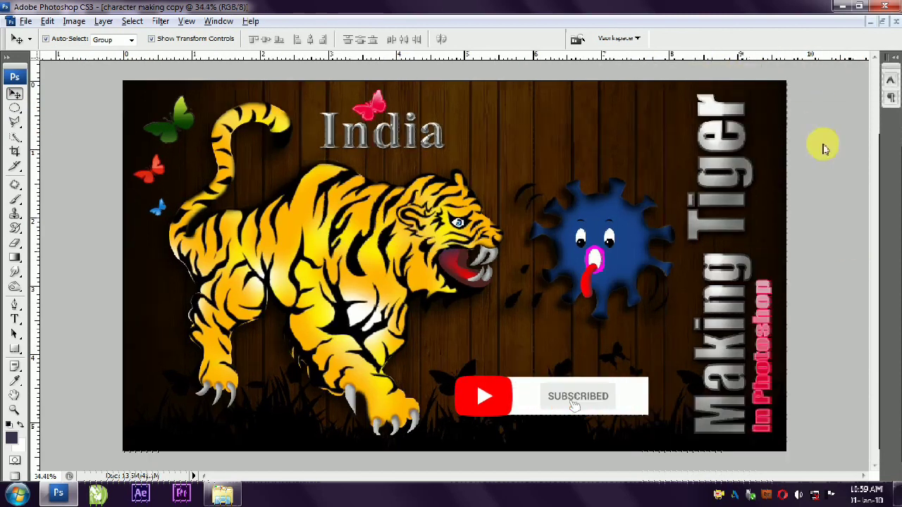
{"action": "key", "text": "Tab"}
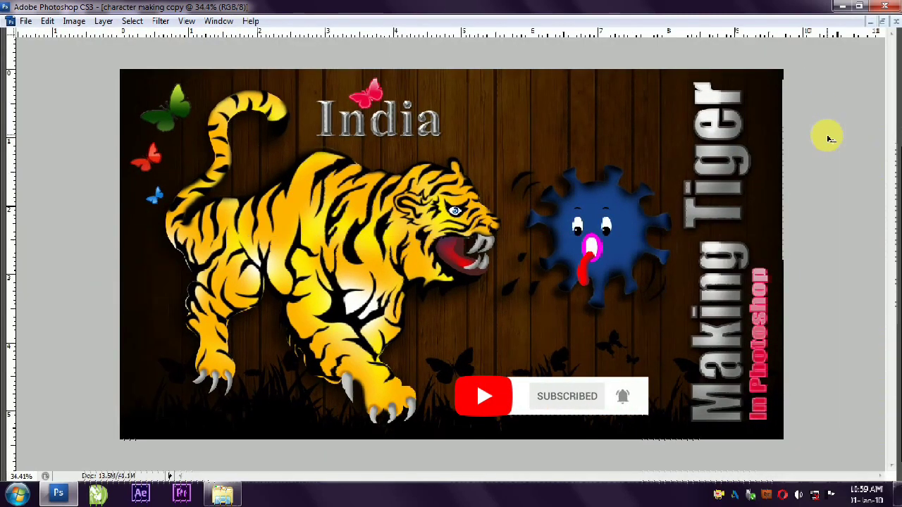